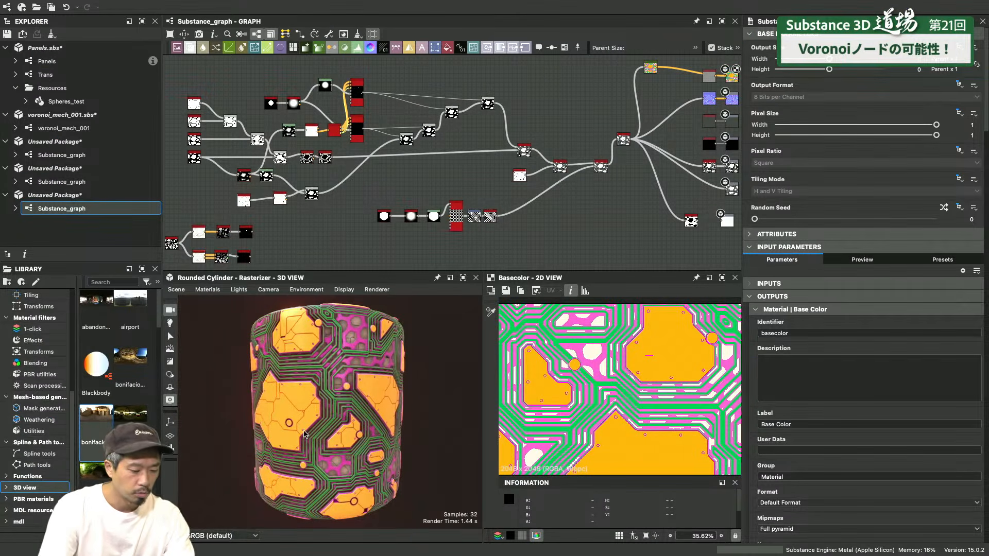
Examine the finished Voronoi panel material on the rounded cylinder in the 3D view, both up close and as a whole
drag(301, 406, 330, 419)
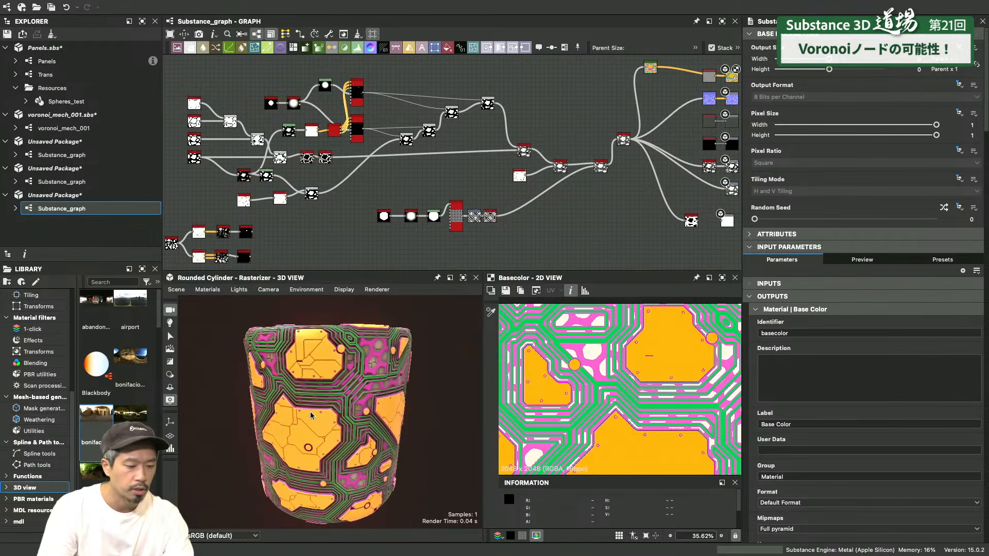
scroll(335, 420, up, 3)
scroll(335, 419, up, 5)
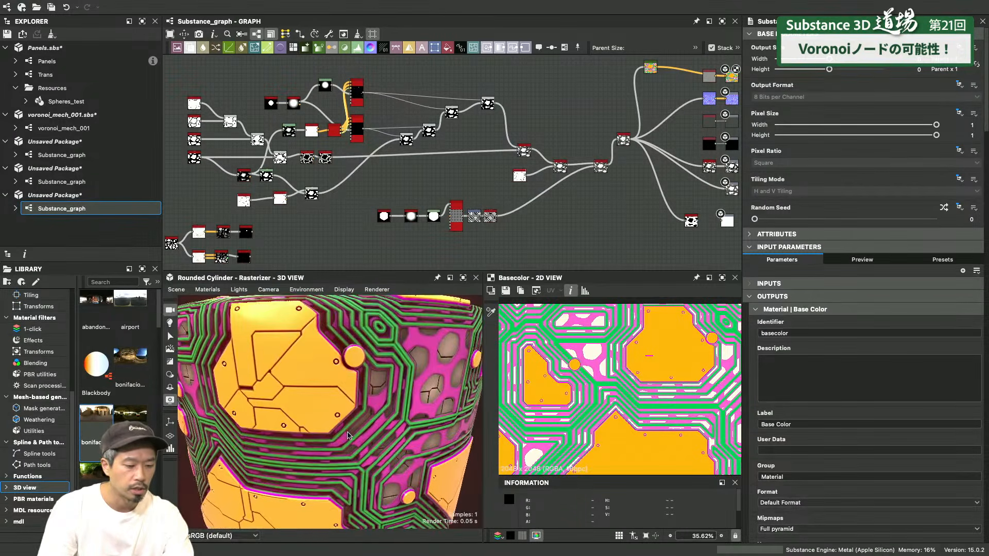
scroll(350, 408, down, 5)
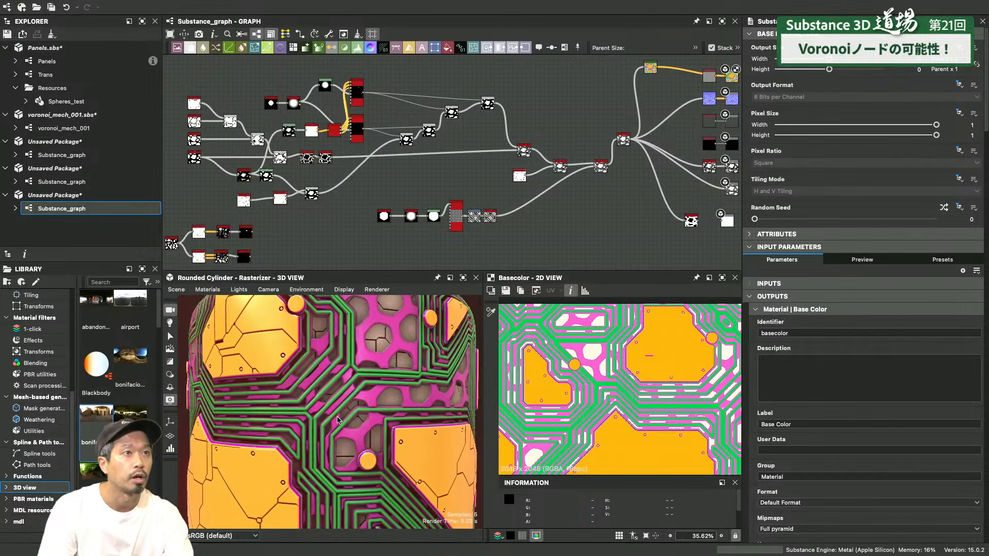
scroll(339, 385, down, 5)
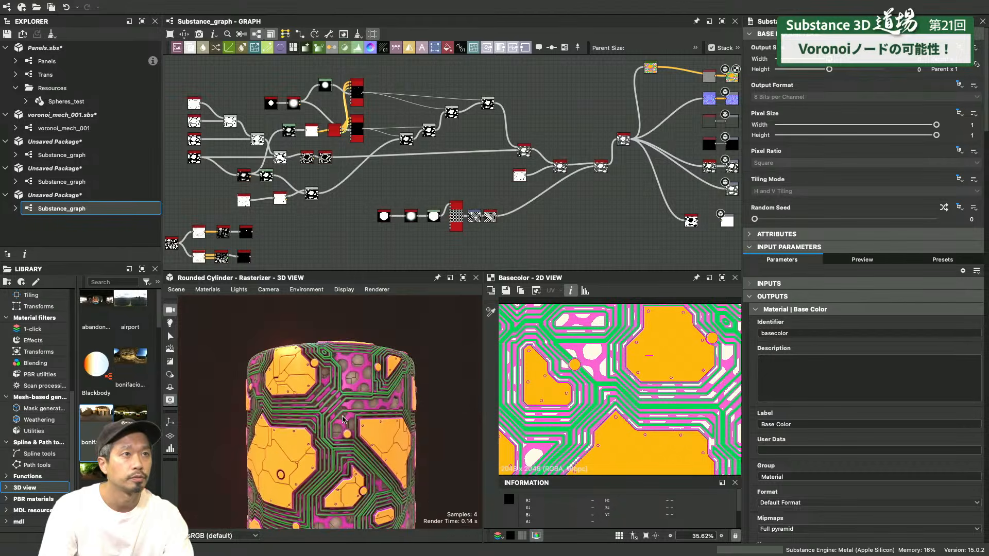
drag(342, 367, 337, 378)
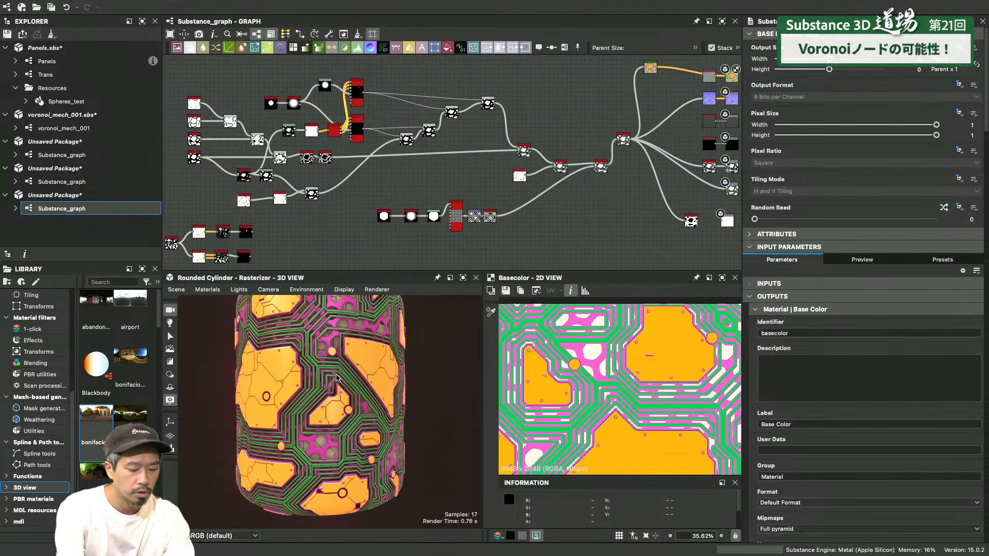
Create a new Substance graph from the Metallic Roughness template at 2048 px in a new package
key(super+n)
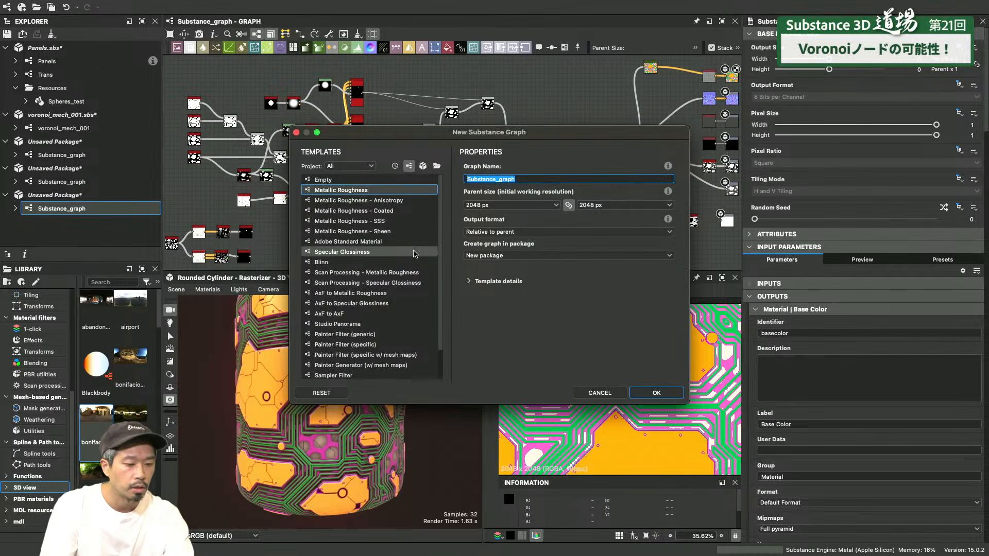
click(655, 393)
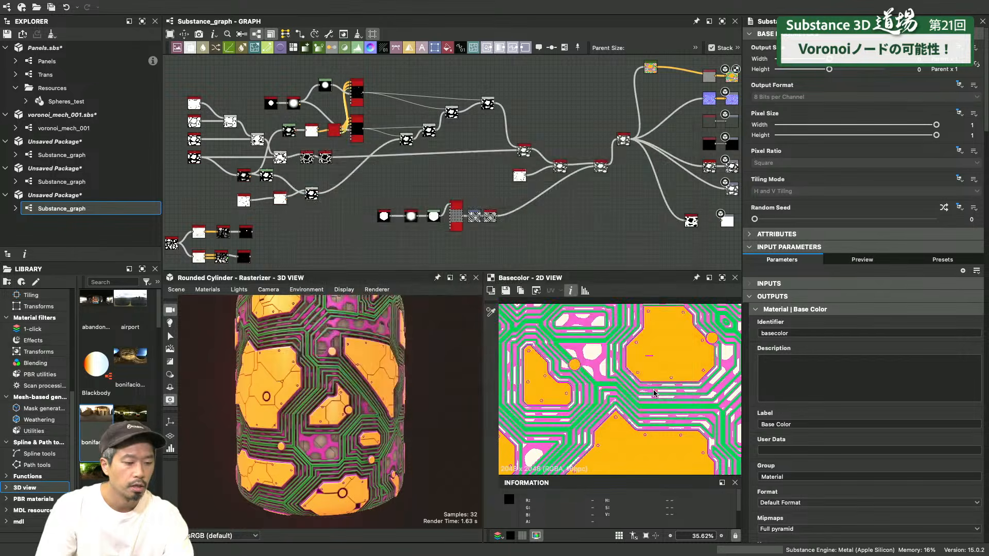
middle_drag(287, 123, 489, 150)
scroll(414, 155, down, 3)
scroll(432, 149, left, 2)
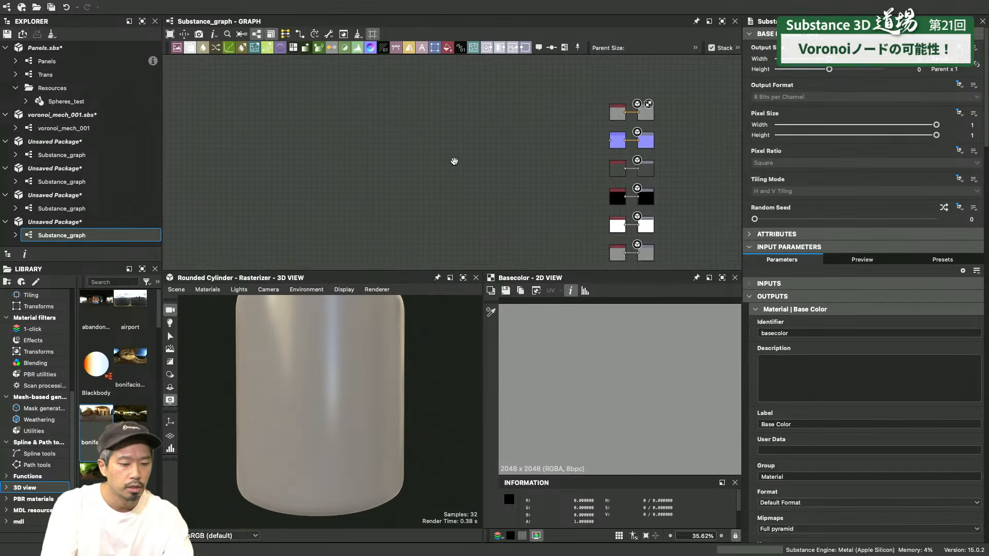
Add a Voronoi node in the empty graph area beside the output nodes
key(space)
text(vop)
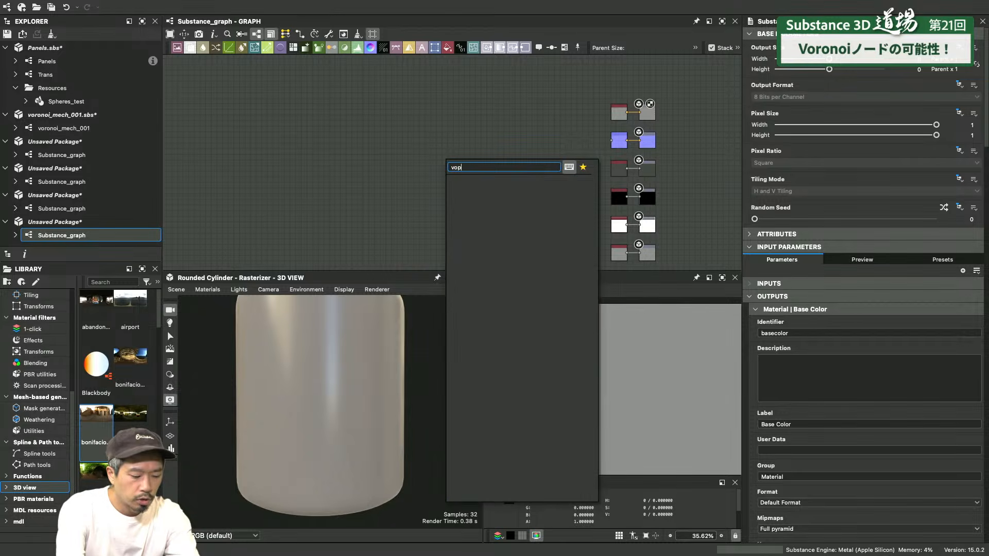
key(BackSpace)
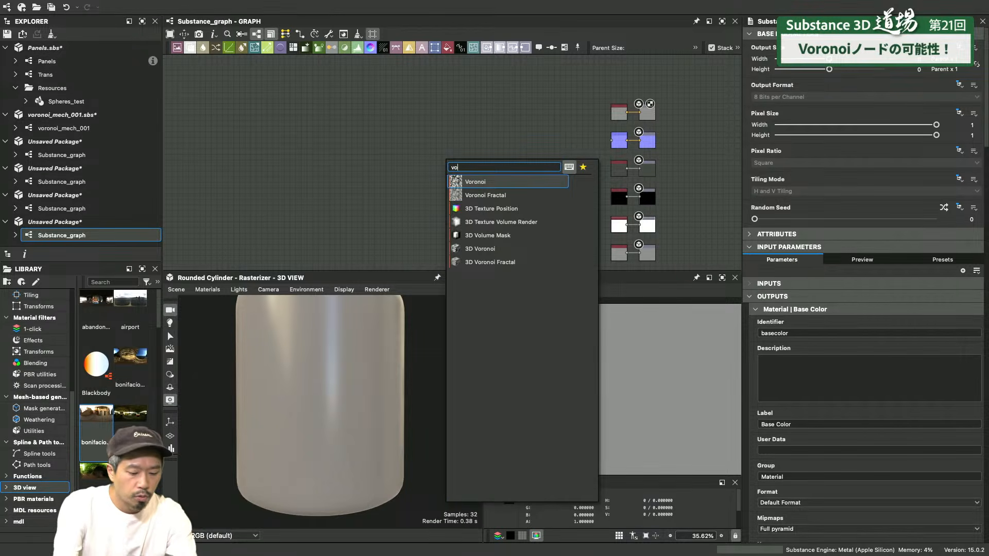
key(Return)
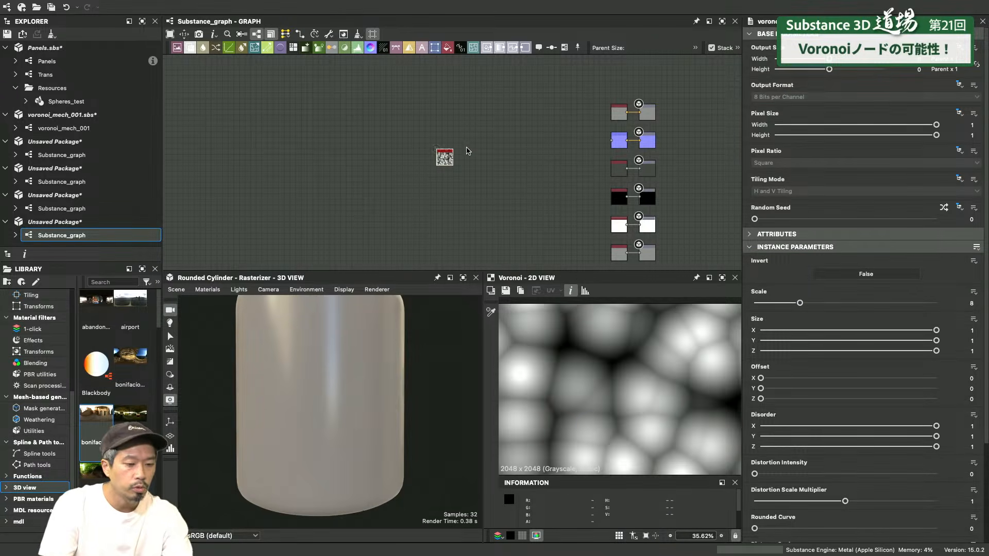
scroll(448, 149, up, 4)
mouse_move(477, 178)
middle_down()
mouse_move(316, 174)
mouse_move(458, 179)
middle_up()
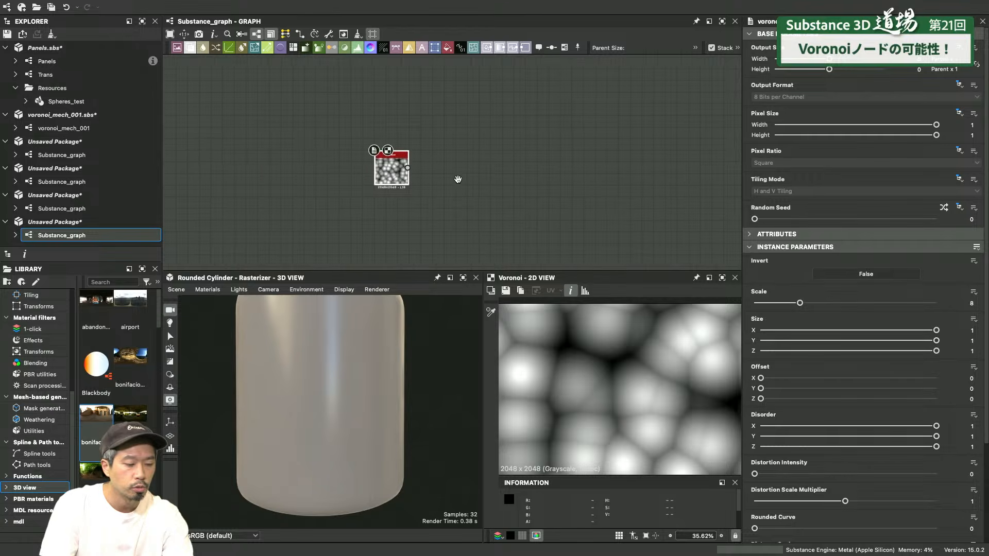
scroll(458, 180, down, 2)
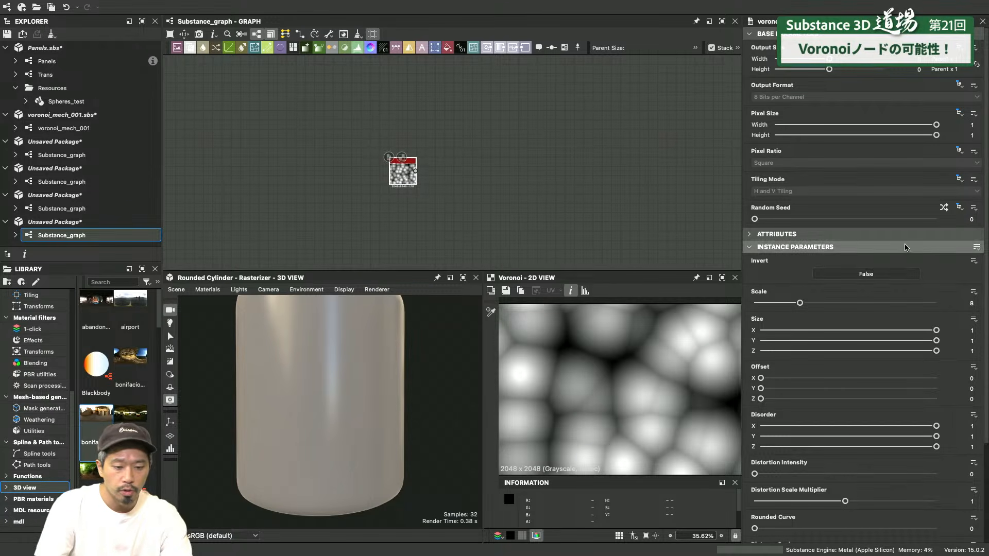
Set the Voronoi node's Distance Mode to Chebyshev and its Style to Edge
scroll(979, 309, down, 5)
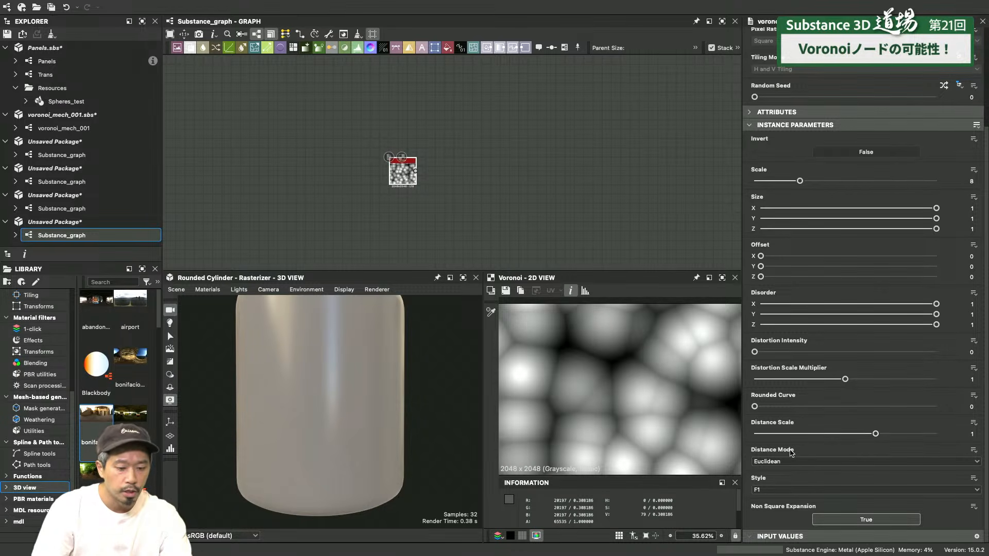
scroll(573, 381, down, 5)
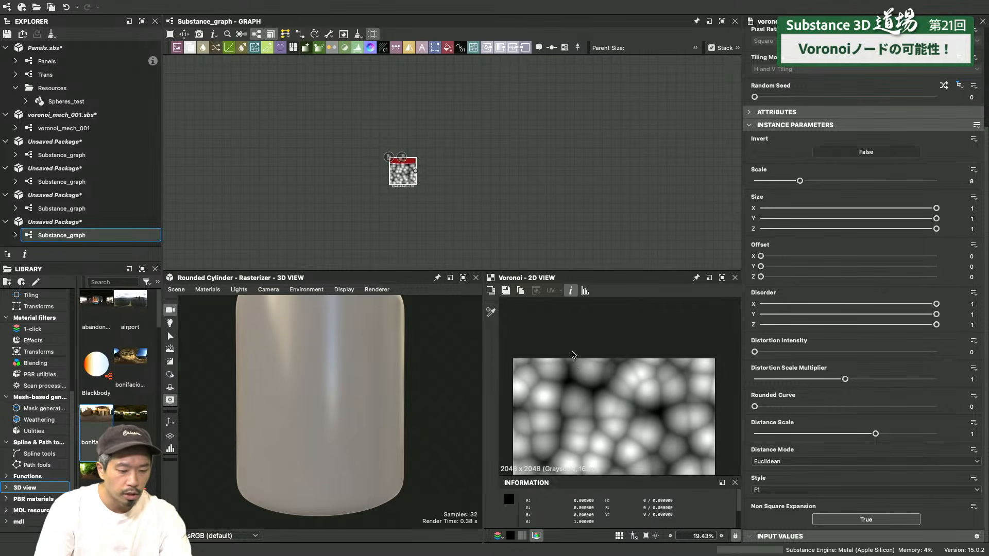
key(f)
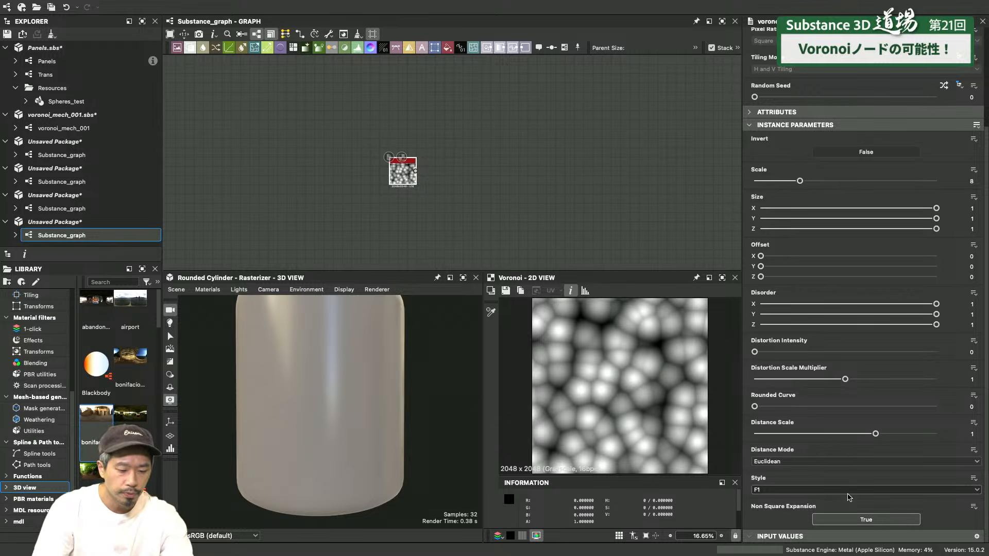
click(797, 462)
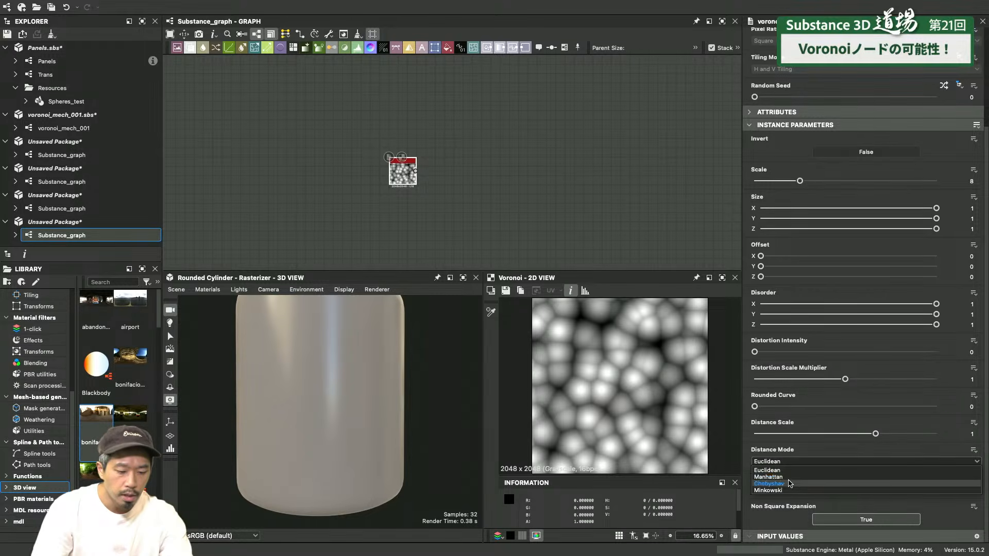
click(790, 484)
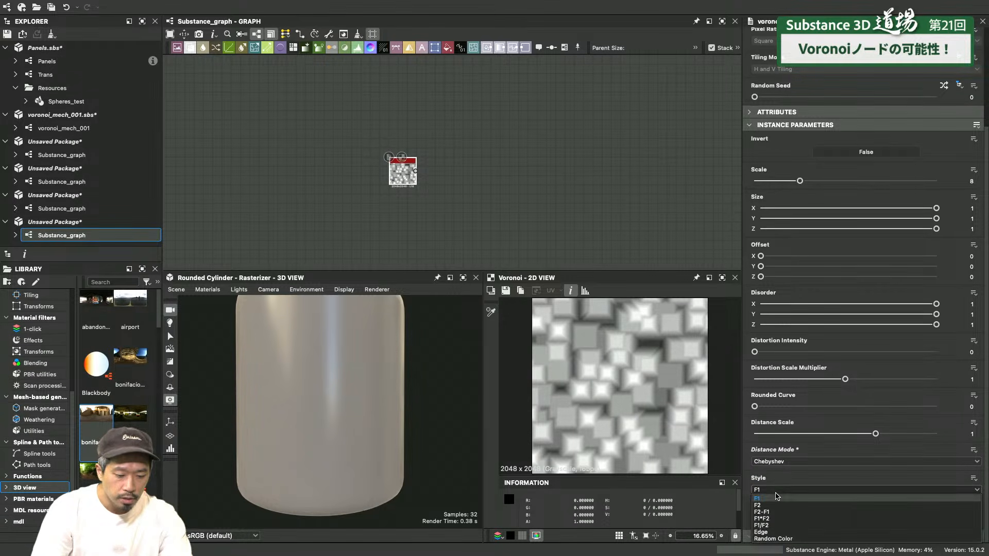
click(777, 496)
click(784, 536)
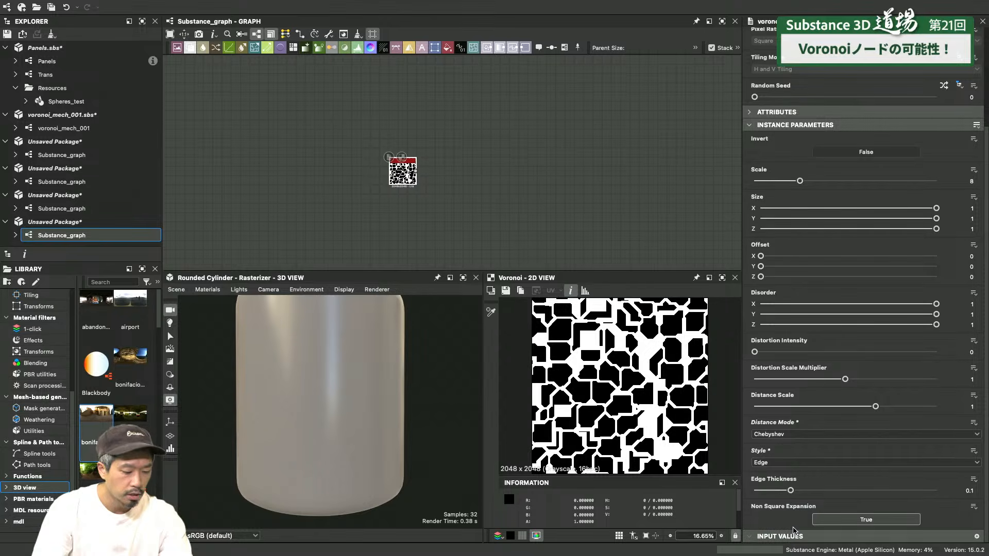
Set the Voronoi node's Scale to 3 and its Edge Thickness to 0.01
scroll(600, 404, up, 3)
scroll(602, 401, up, 3)
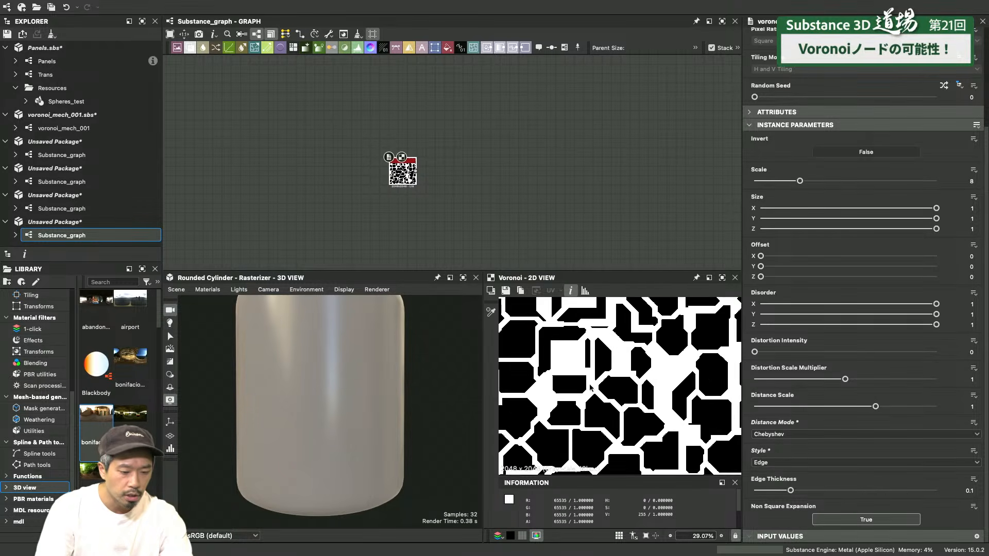
scroll(602, 399, down, 5)
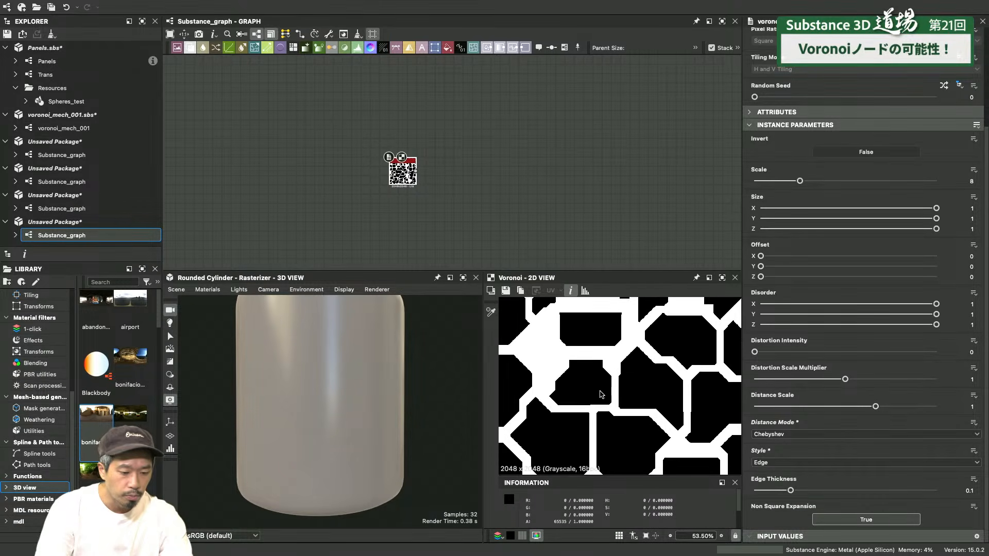
scroll(590, 409, down, 2)
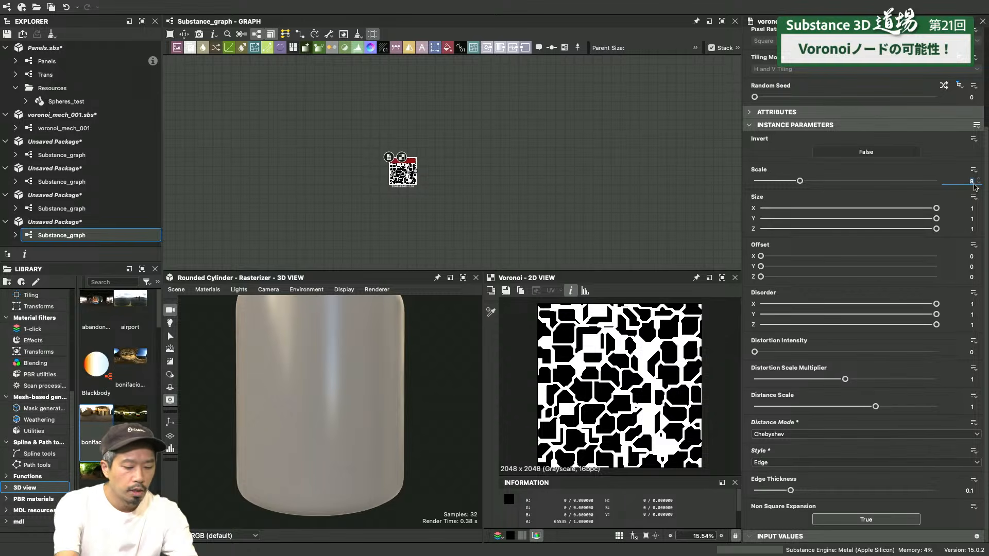
text(3)
key(Return)
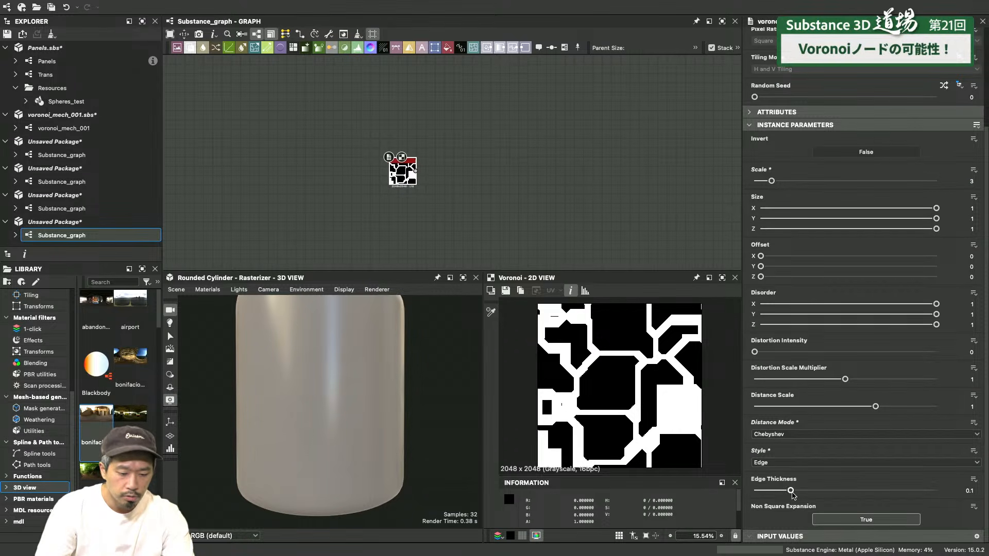
drag(793, 493, 759, 496)
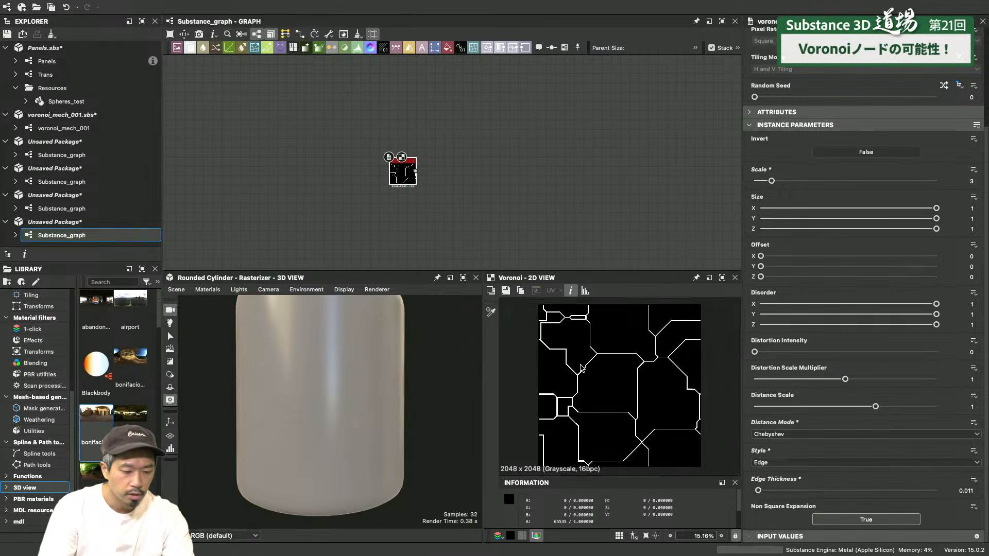
scroll(588, 355, up, 4)
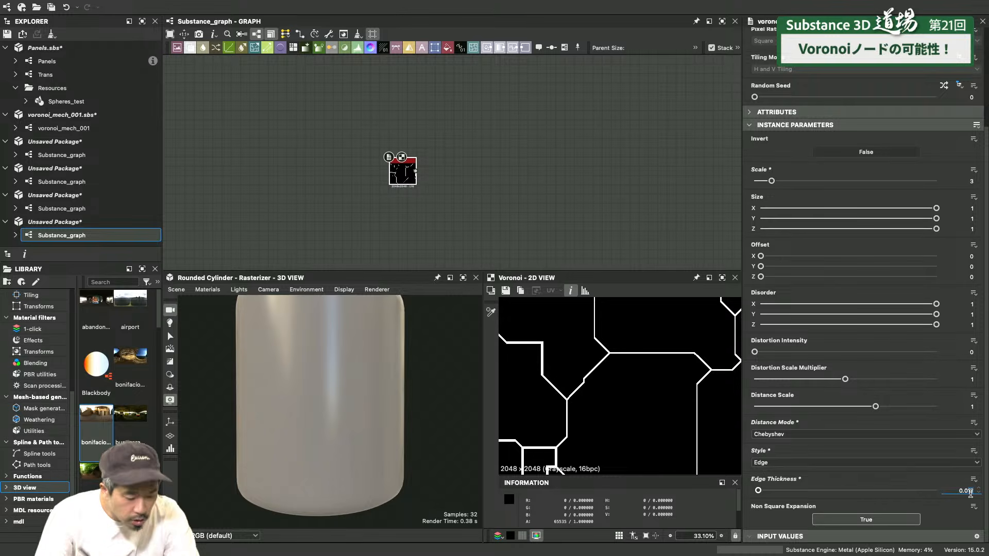
scroll(592, 418, down, 4)
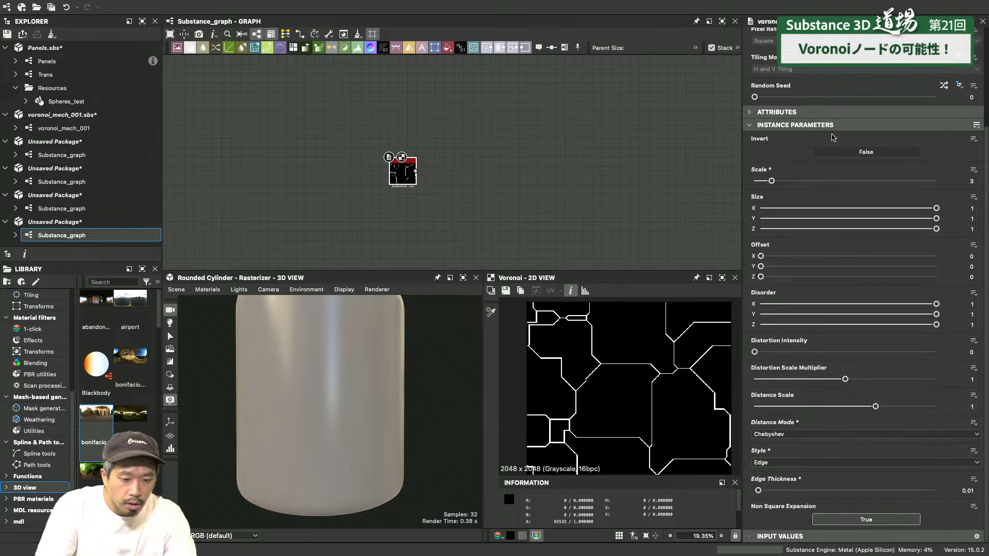
Set the Voronoi node's Invert option to True and check the pattern in the 2D view
click(849, 155)
scroll(625, 438, up, 2)
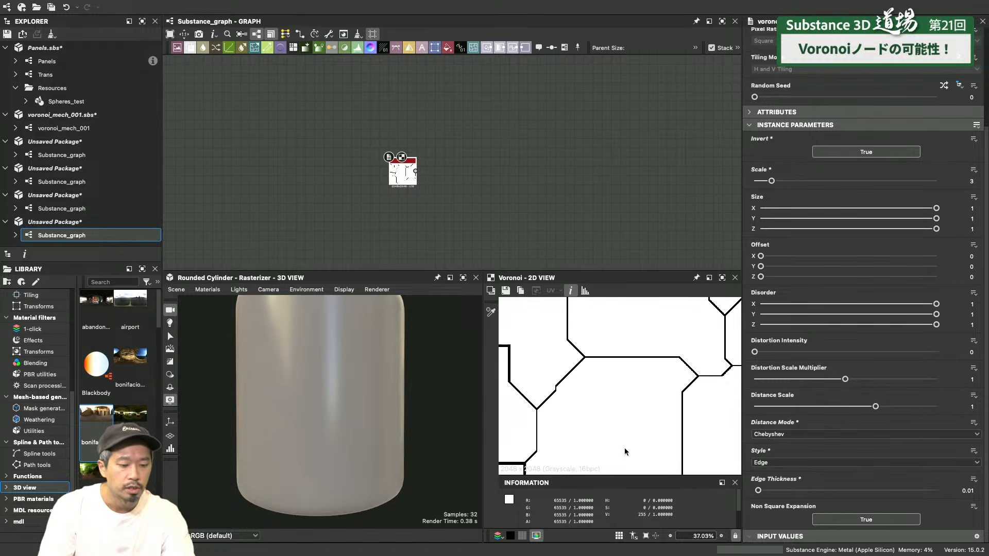
scroll(616, 425, down, 3)
scroll(606, 362, down, 2)
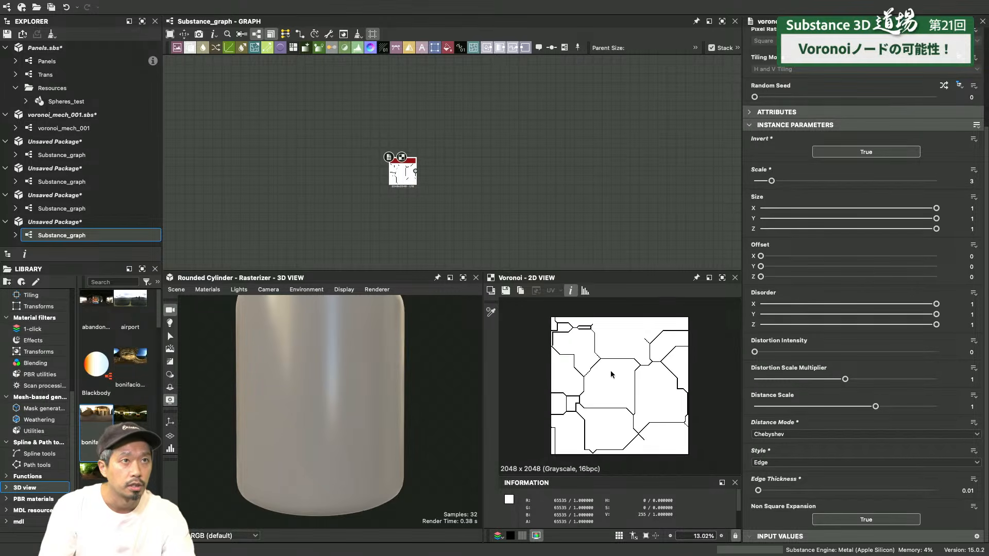
Add a Safe Transform Grayscale node and connect the Voronoi node through it to the Normal node
middle_drag(518, 215, 393, 201)
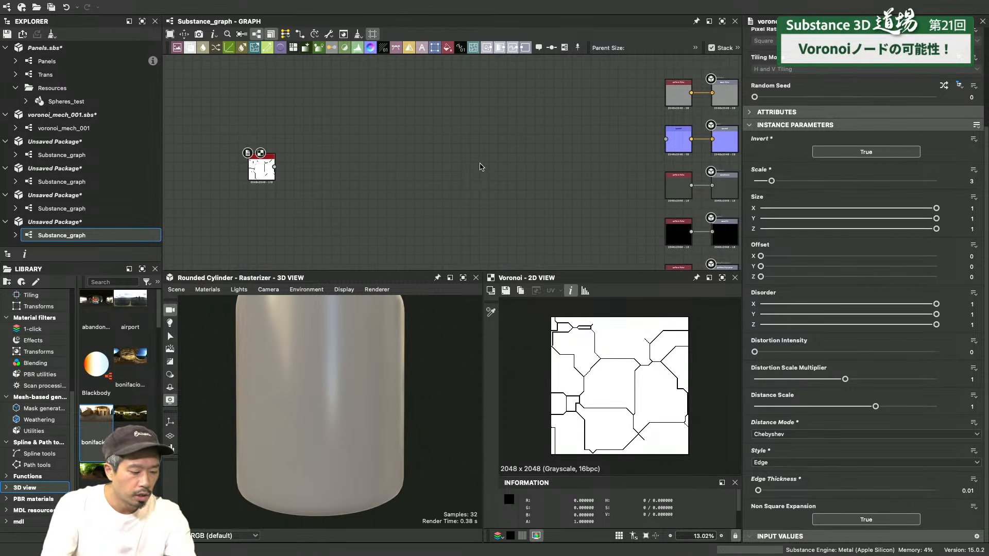
key(space)
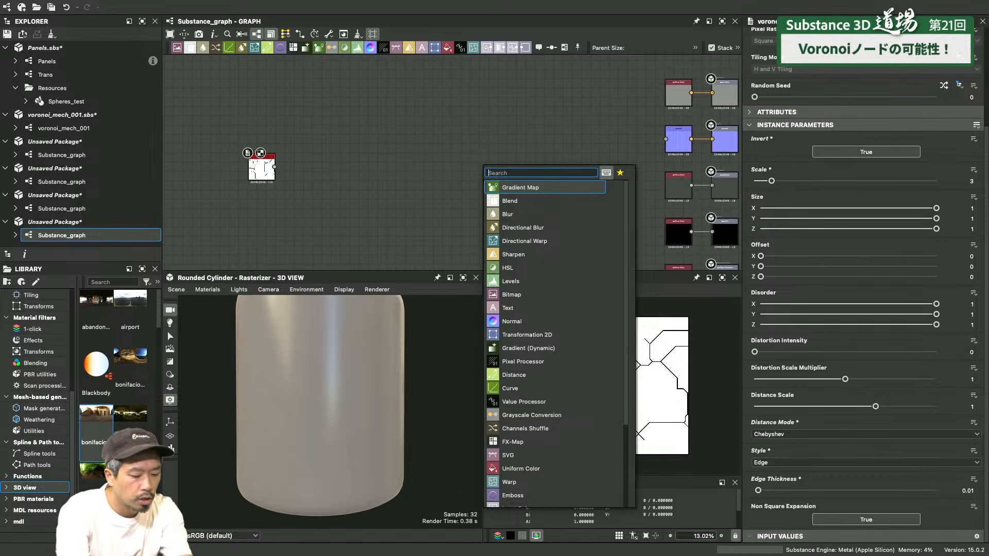
text(t)
key(BackSpace)
text(safe)
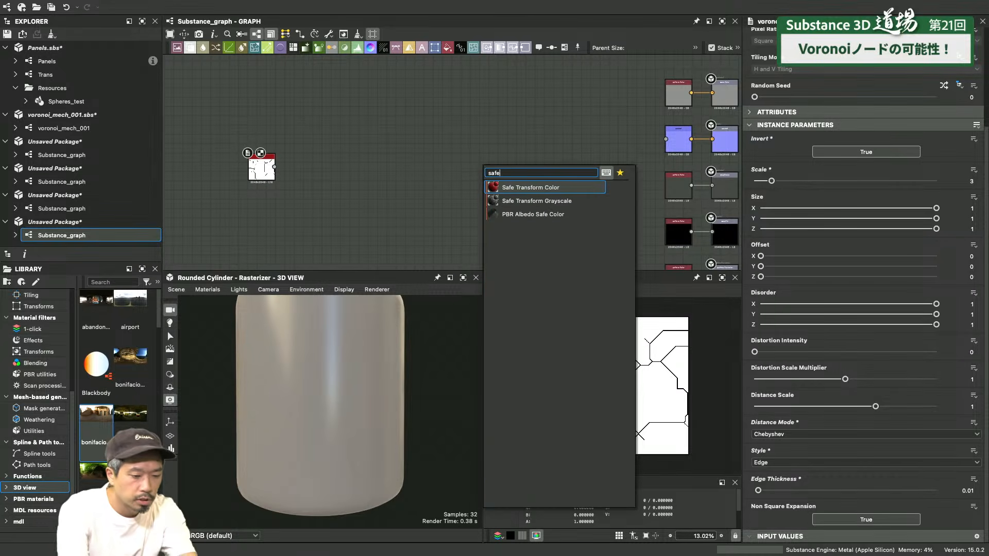
click(536, 202)
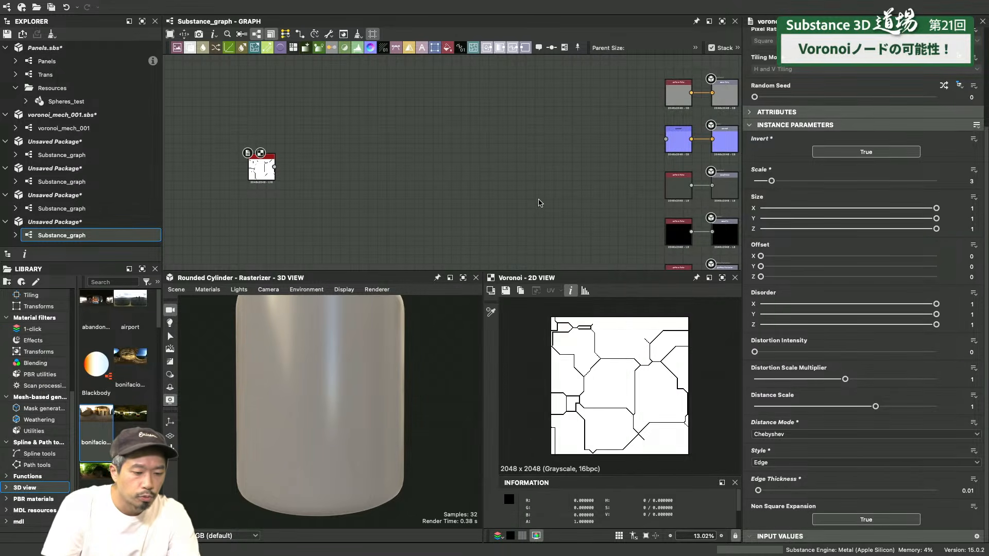
drag(275, 168, 666, 139)
Add an Ambient Occlusion (RTAO) node fed by the Safe Transform Grayscale output
middle_drag(580, 220, 500, 187)
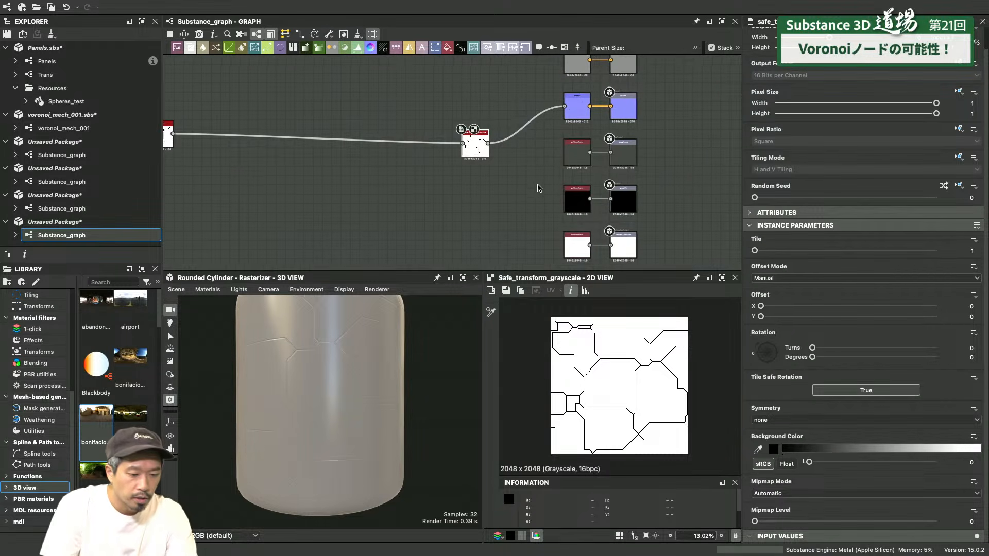
key(space)
text(ao)
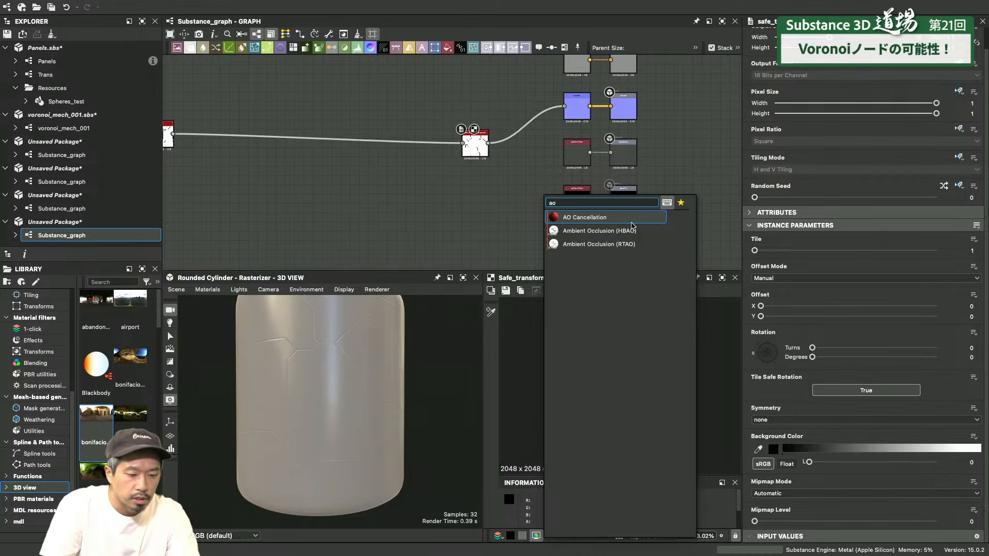
click(599, 244)
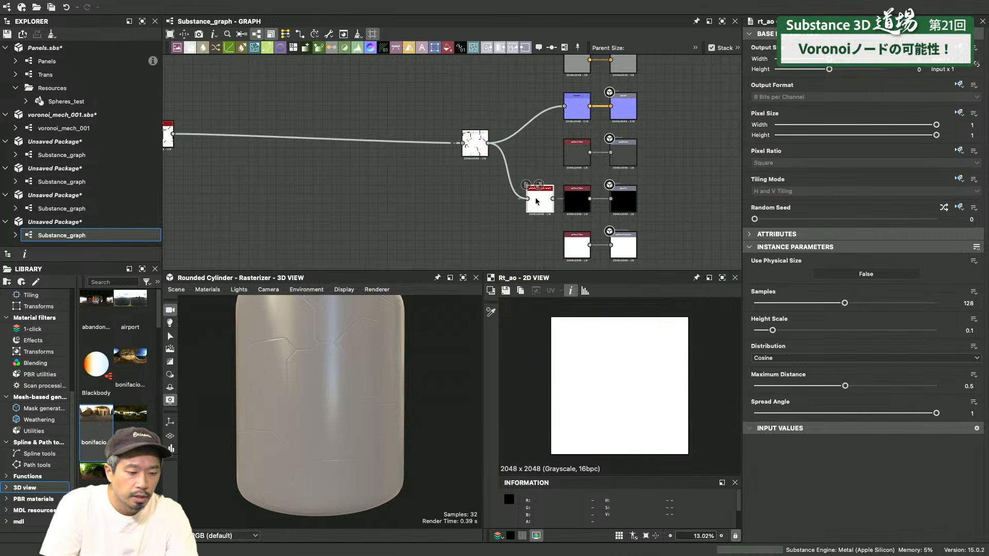
drag(536, 201, 611, 199)
key(Escape)
key(super+z)
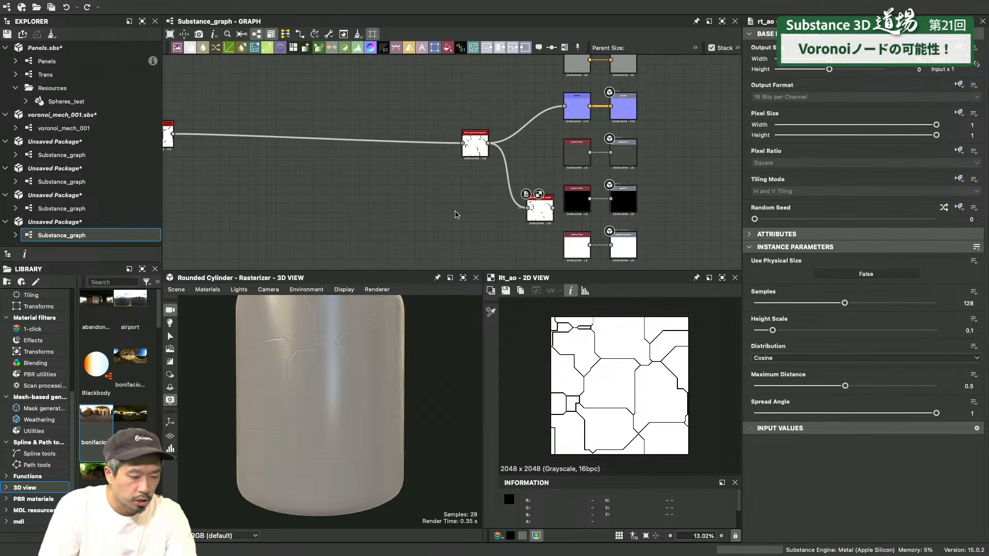
Connect the RTAO node to the Ambient Occlusion output and the Safe Transform Grayscale node to the Height output
middle_drag(462, 224, 458, 147)
drag(536, 135, 608, 168)
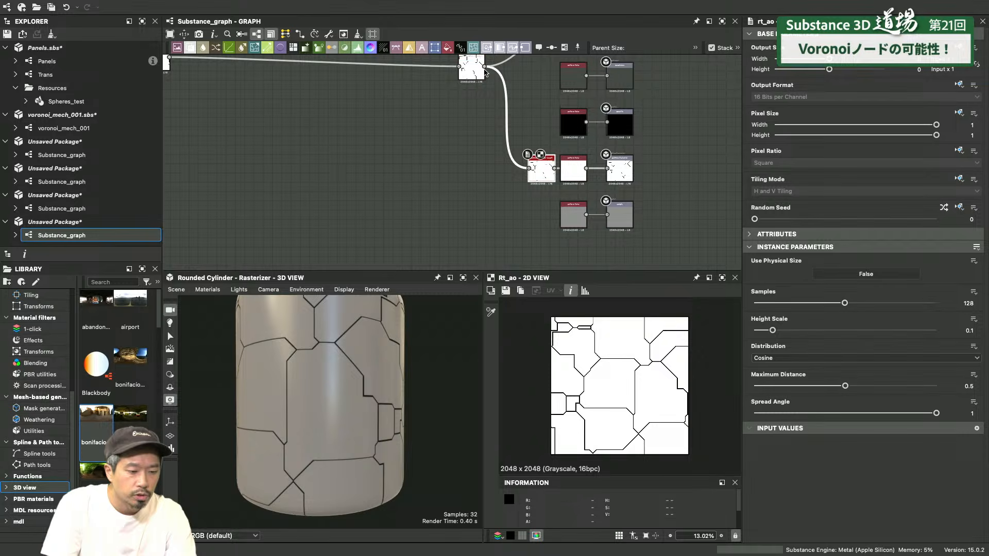
drag(485, 66, 608, 215)
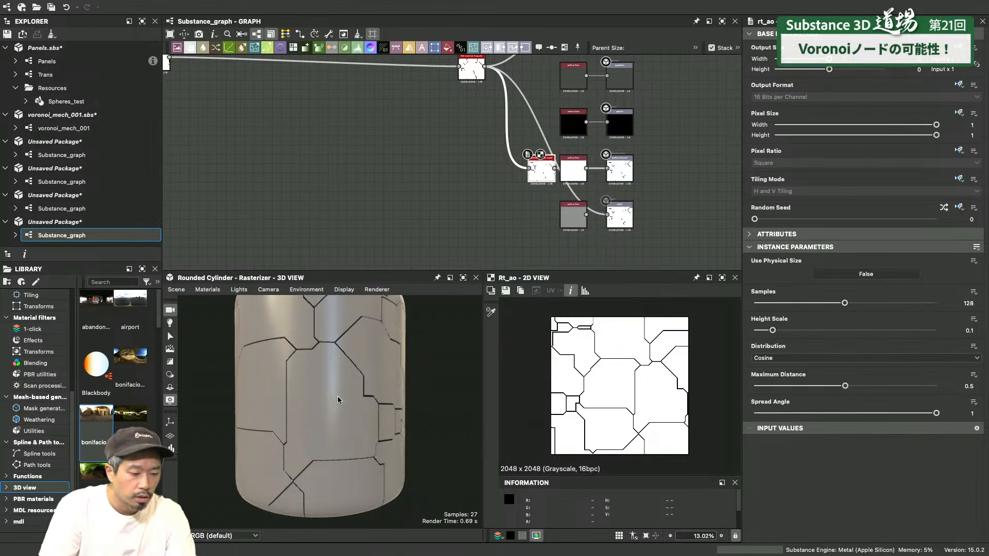
Examine the panel seams on the rounded cylinder in the 3D view from several angles and up close
drag(338, 400, 334, 424)
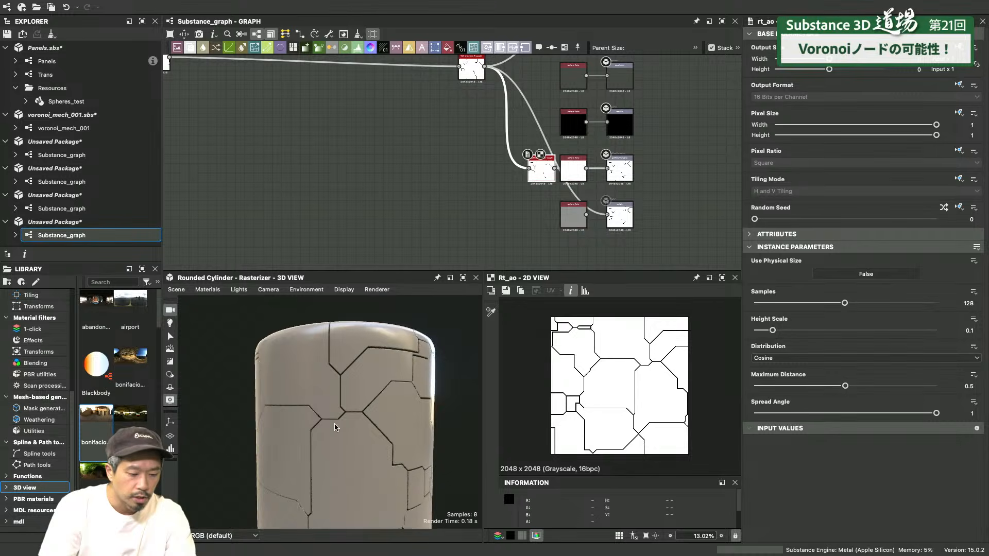
middle_drag(335, 424, 350, 454)
scroll(313, 425, down, 3)
drag(319, 423, 386, 392)
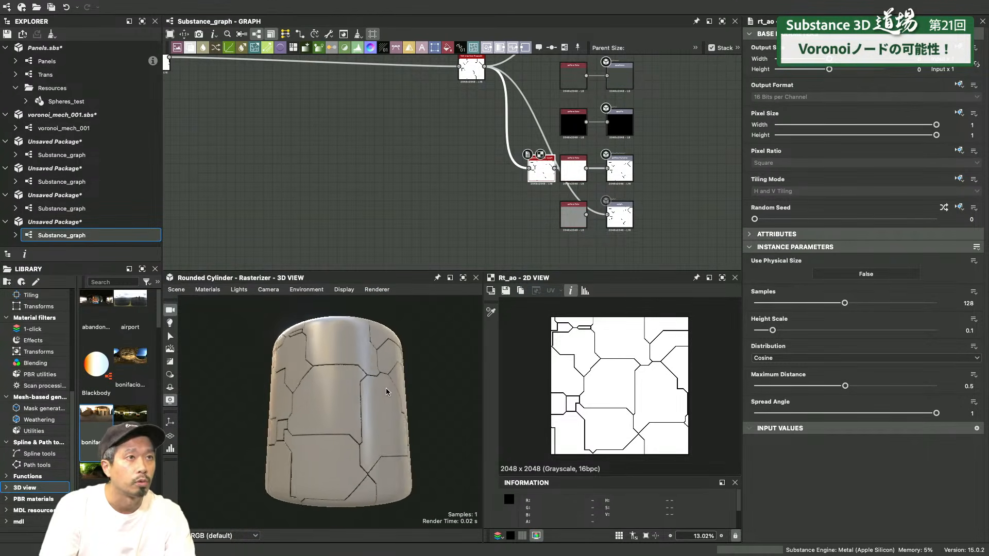
middle_drag(311, 115, 515, 175)
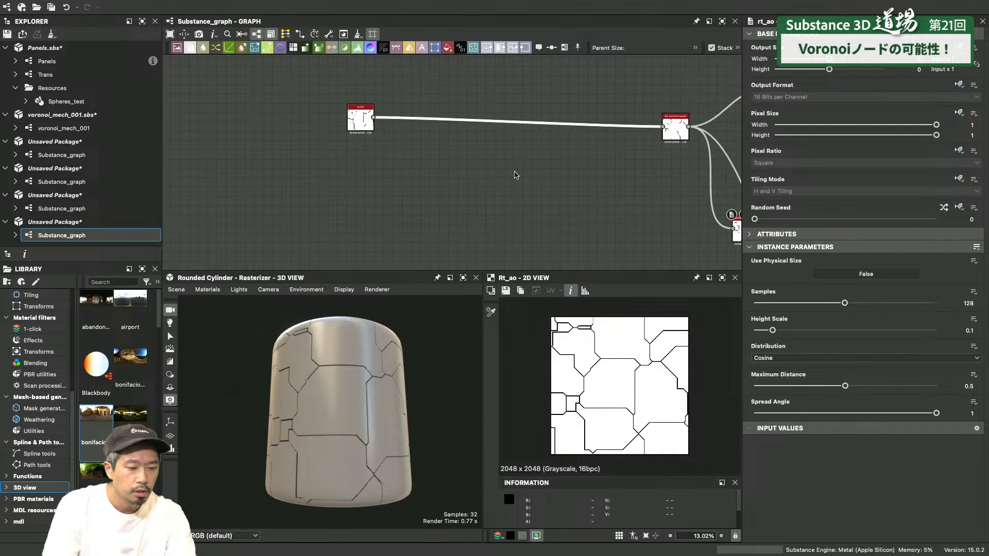
scroll(348, 418, up, 5)
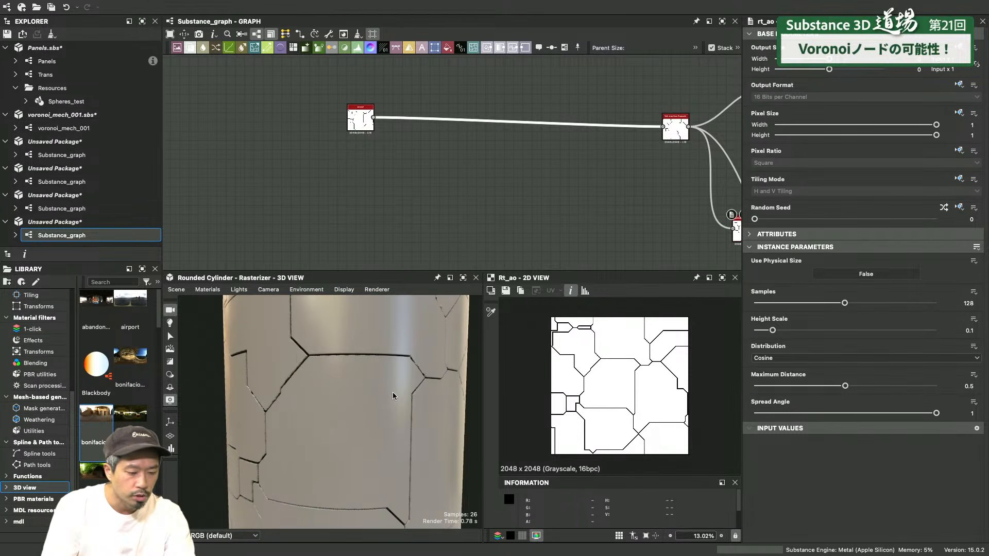
middle_drag(384, 436, 360, 394)
middle_drag(360, 344, 361, 387)
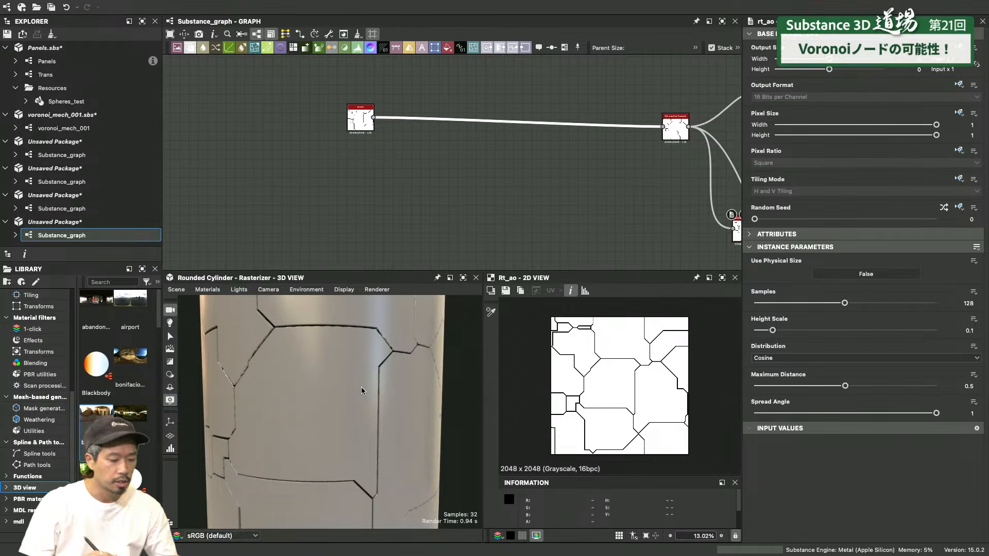
Move the Voronoi node further from the output nodes and delete its link to the Safe Transform Grayscale node
middle_drag(439, 131, 508, 145)
drag(423, 134, 288, 143)
middle_drag(353, 158, 393, 161)
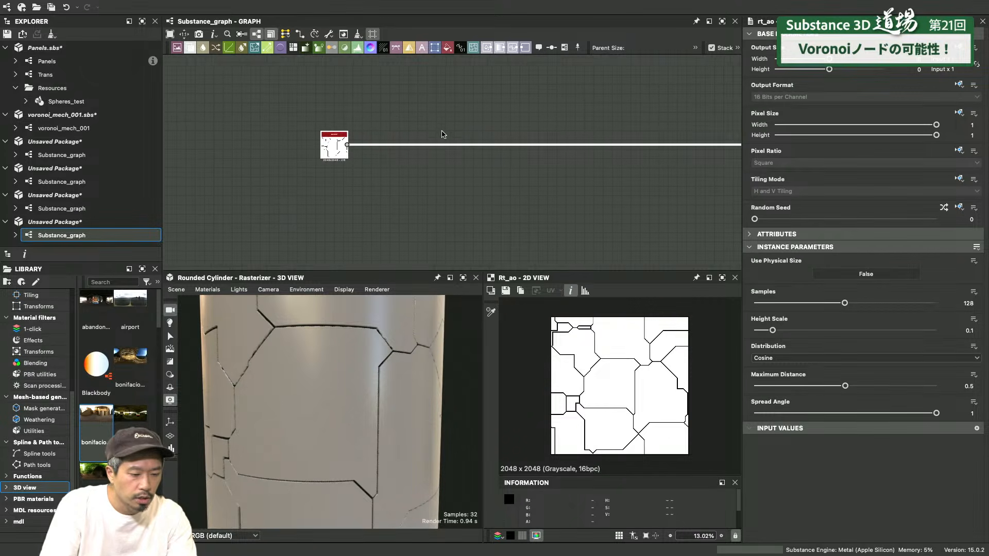
key(Delete)
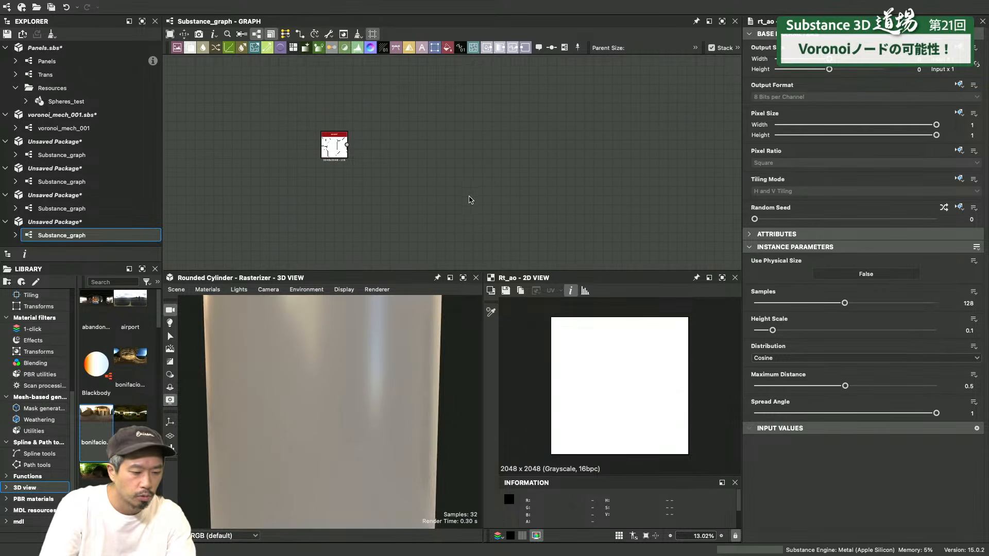
Show the Voronoi node in the 2D view and examine its line pattern up close and as a whole
middle_drag(470, 197, 435, 179)
scroll(325, 305, down, 5)
scroll(325, 306, up, 3)
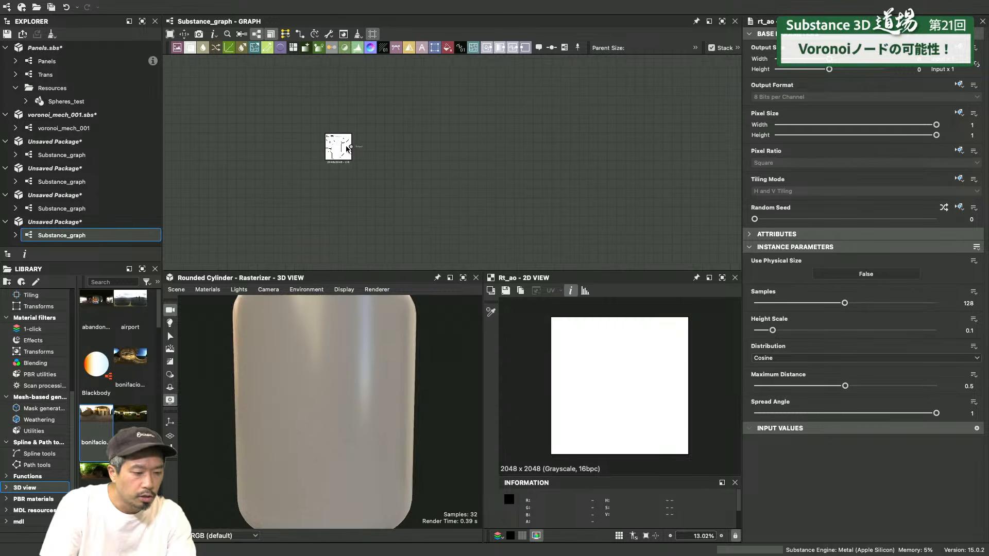
click(348, 151)
scroll(335, 147, up, 5)
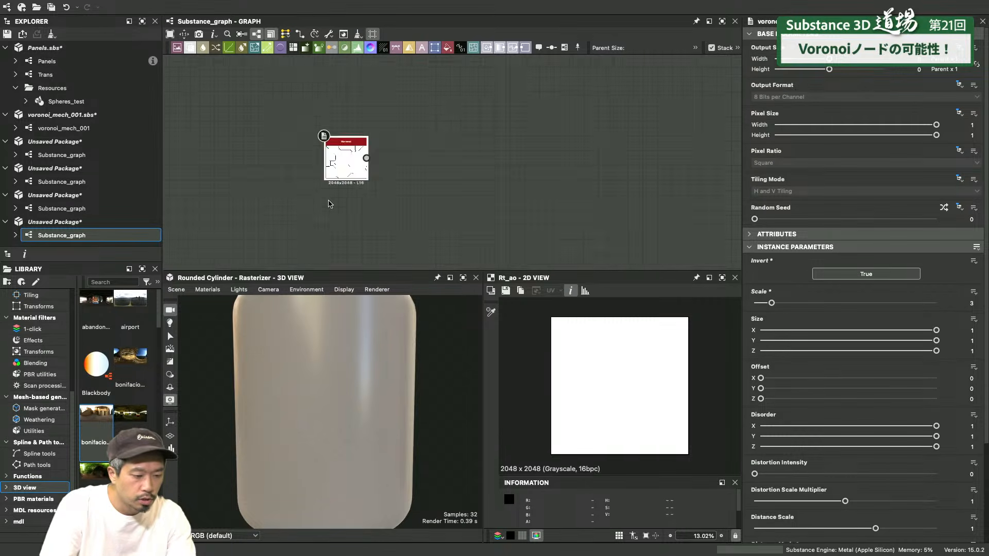
double_click(357, 168)
middle_drag(356, 168, 345, 131)
scroll(583, 335, up, 5)
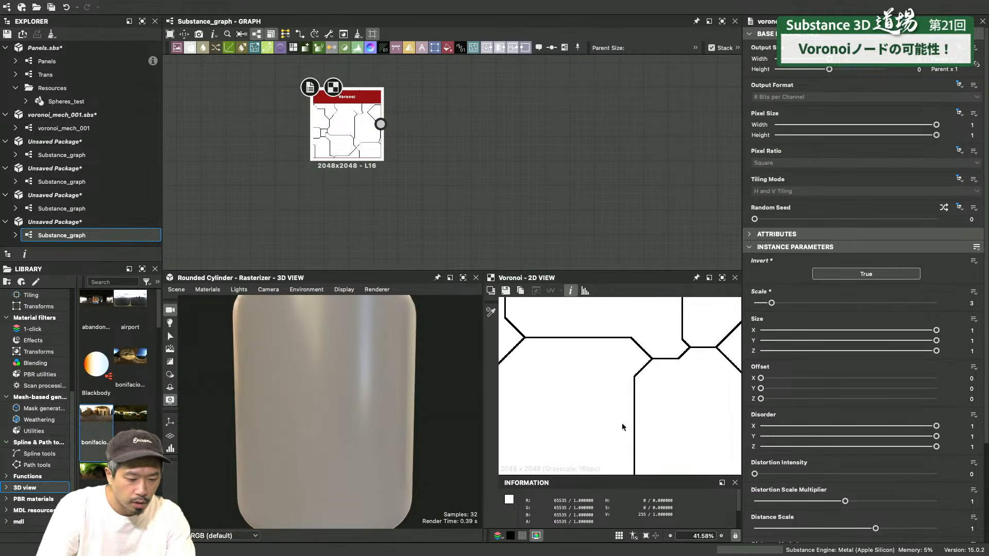
scroll(623, 422, down, 4)
middle_drag(475, 180, 484, 157)
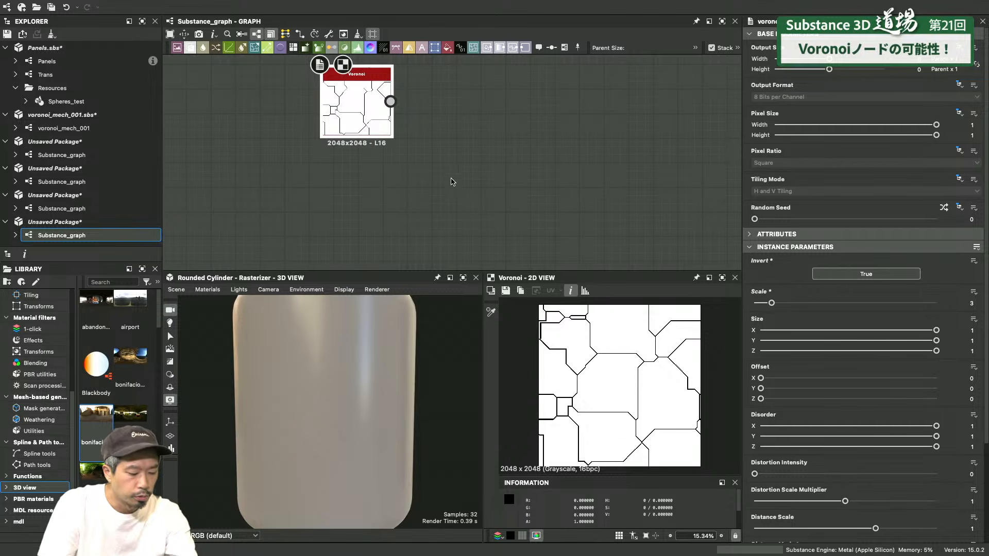
scroll(405, 165, down, 3)
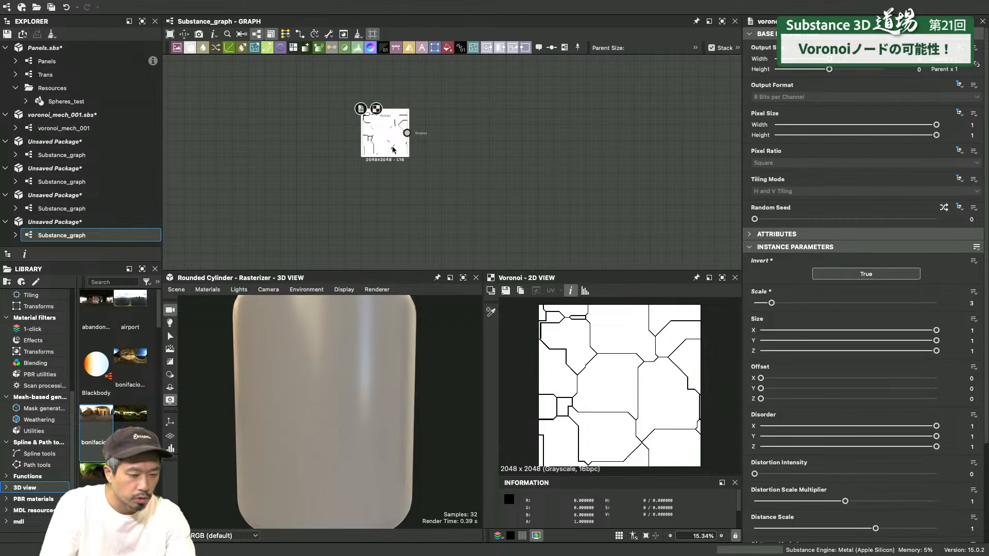
Duplicate the Voronoi node, place the copy below the original and set its Edge Thickness to 0.1
key(super+d)
drag(399, 143, 384, 186)
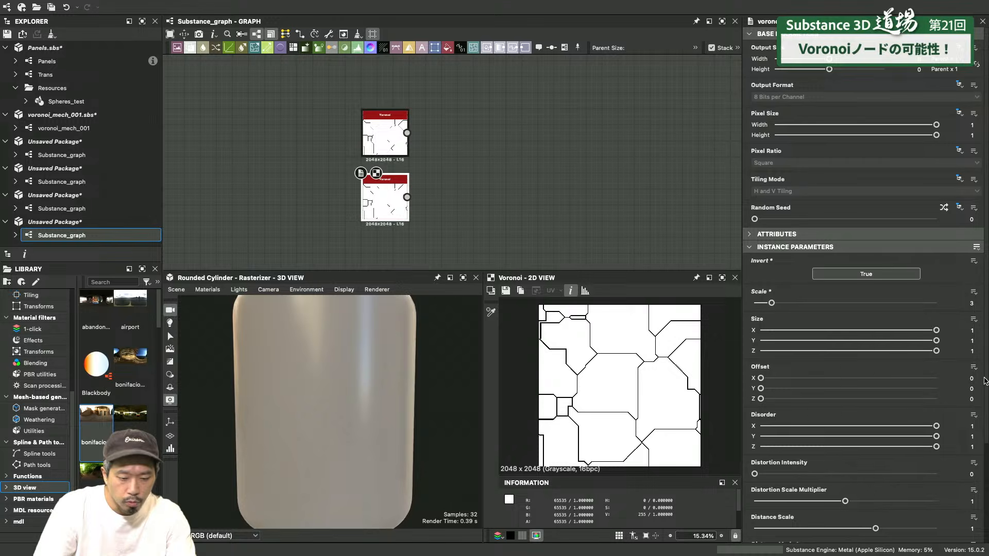
scroll(987, 463, down, 3)
scroll(987, 464, down, 1)
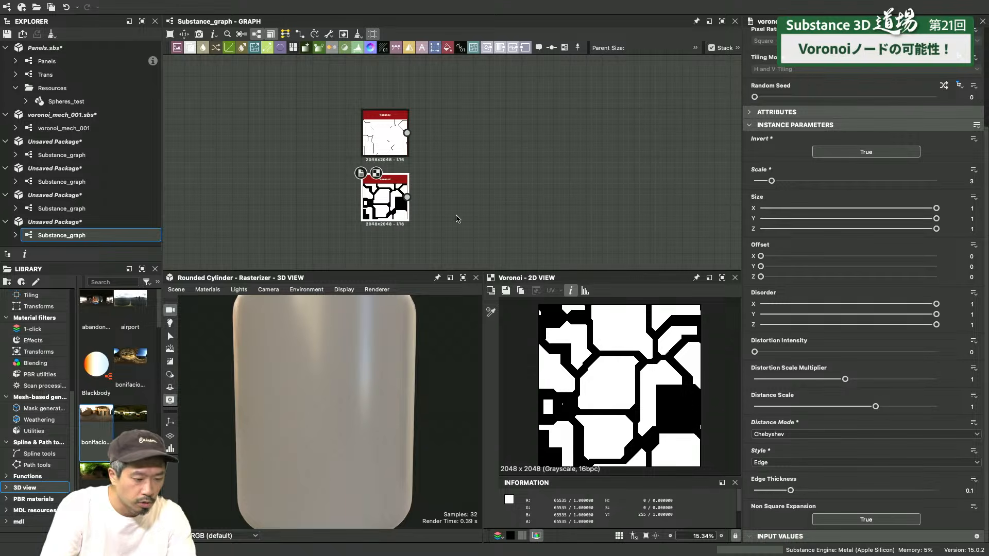
Duplicate the second Voronoi node, place the copy beneath it and set the copy's Edge Thickness to 0.2
middle_drag(483, 210, 506, 161)
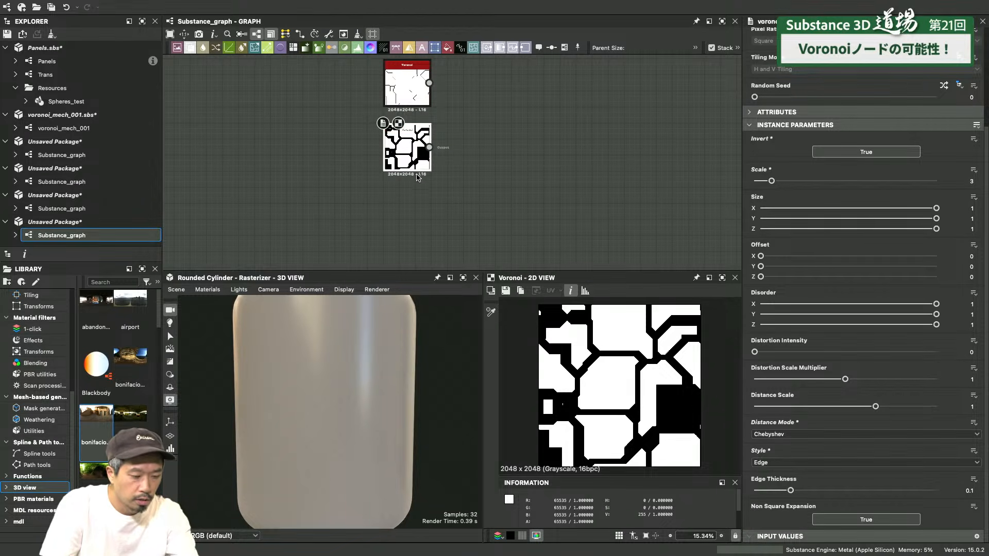
key(super+d)
drag(422, 165, 408, 212)
double_click(409, 213)
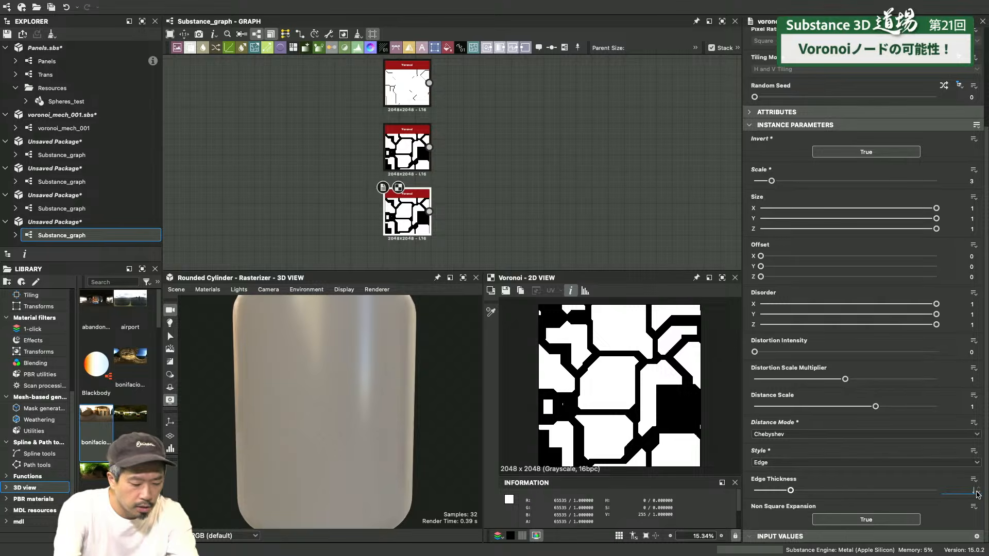
key(Return)
Duplicate the third Voronoi node, place the copy beneath it and set the copy's Edge Thickness to 0.3
middle_drag(445, 237, 476, 171)
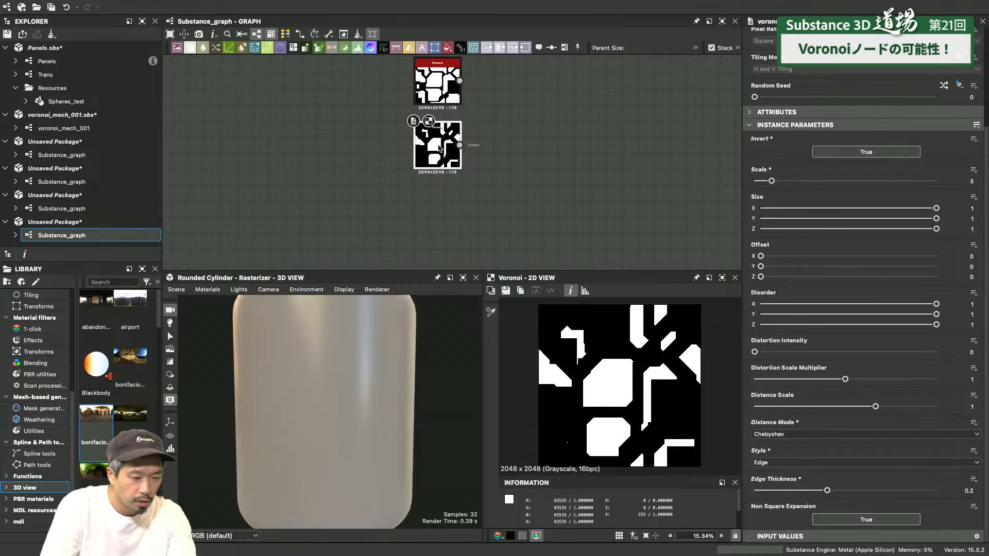
key(super+d)
drag(453, 174, 426, 213)
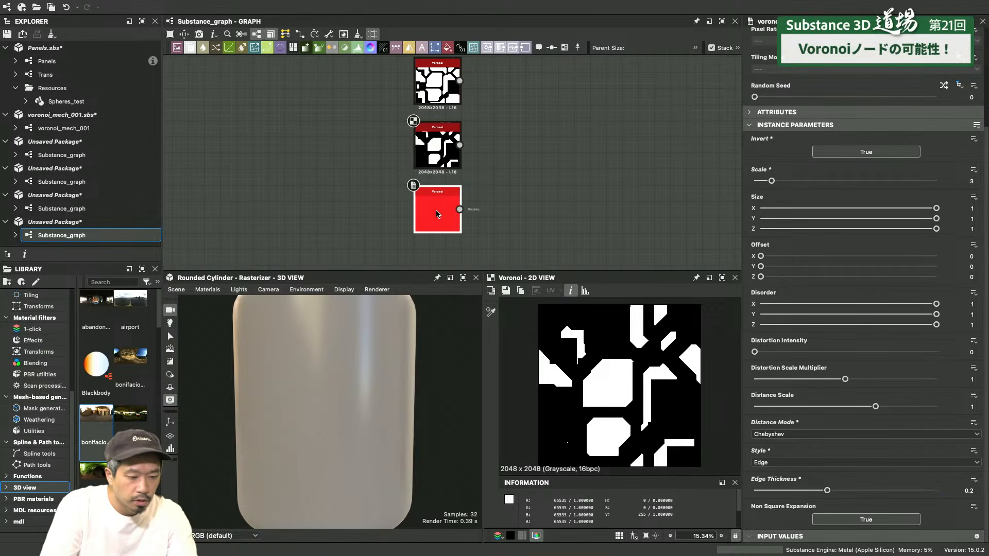
double_click(438, 214)
click(960, 488)
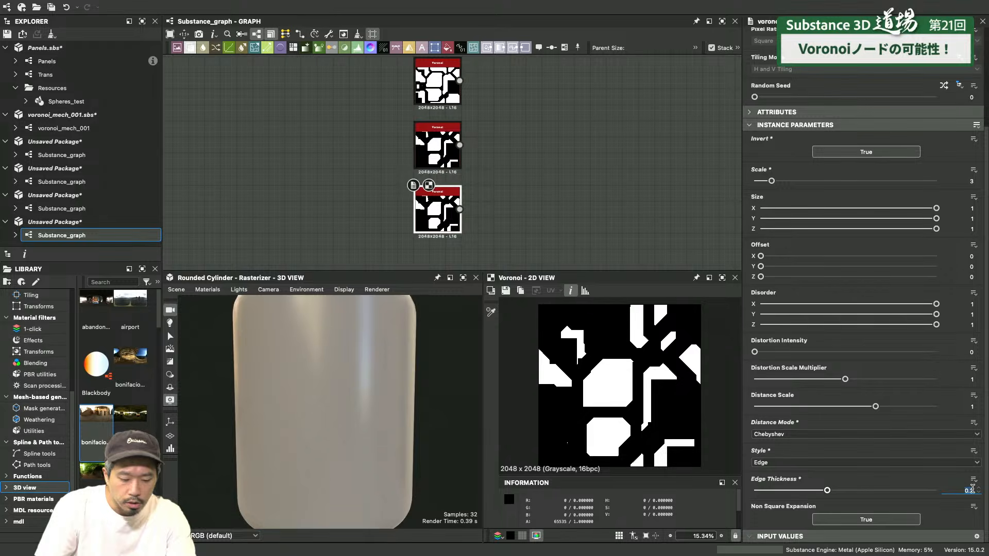
text(0.3)
key(Return)
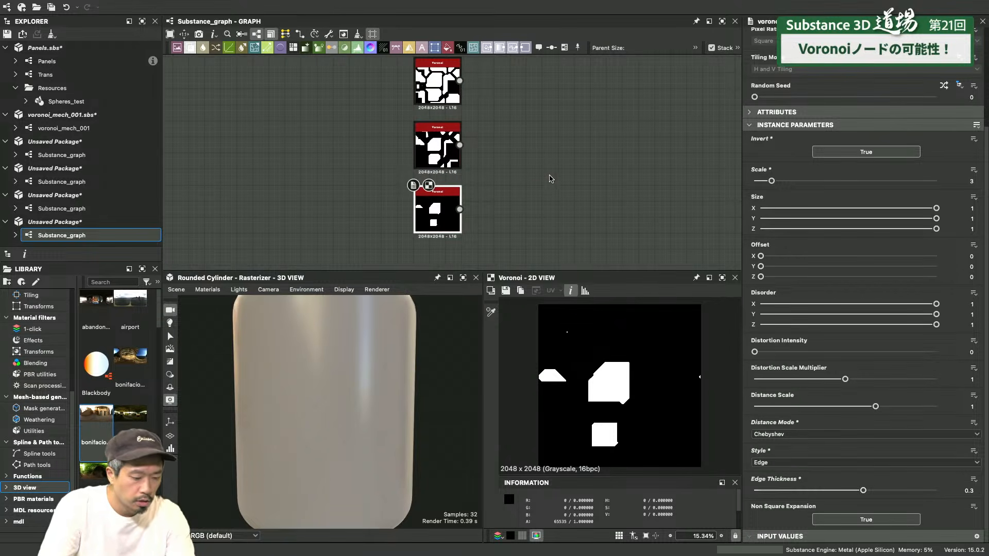
Add a Blend node with the thin-line Voronoi as its foreground and the 0.1 edge Voronoi as its background
scroll(547, 177, up, 5)
key(space)
text(blen)
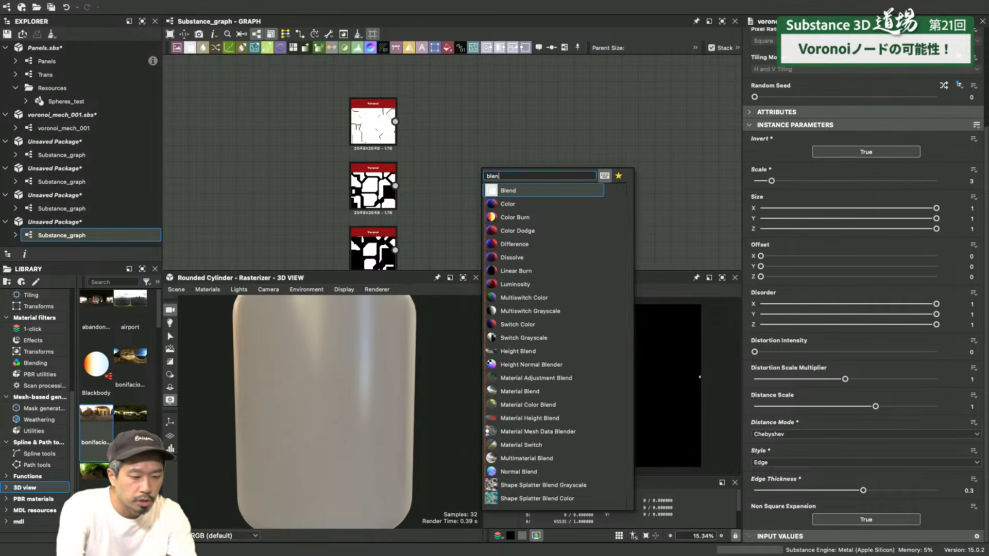
key(Return)
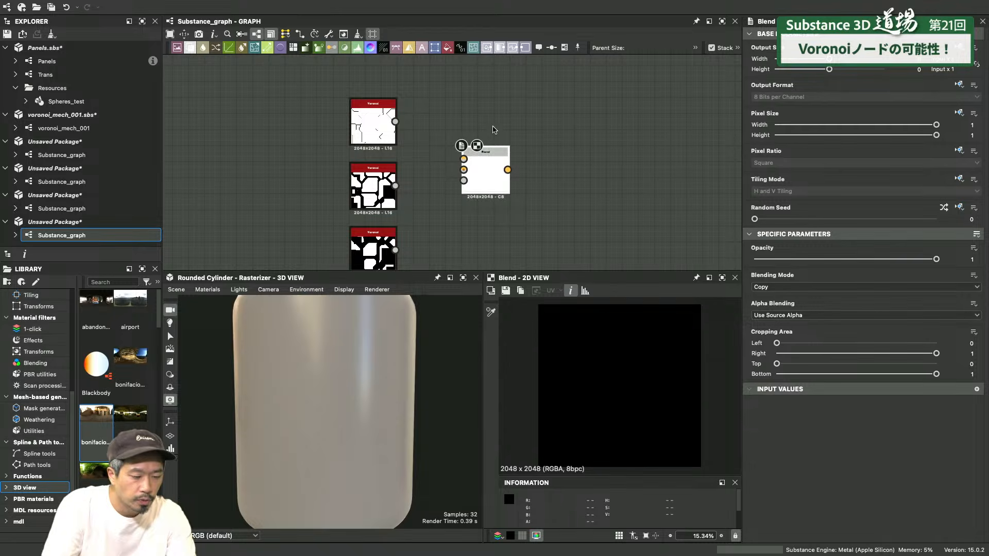
drag(395, 122, 496, 192)
drag(395, 186, 473, 186)
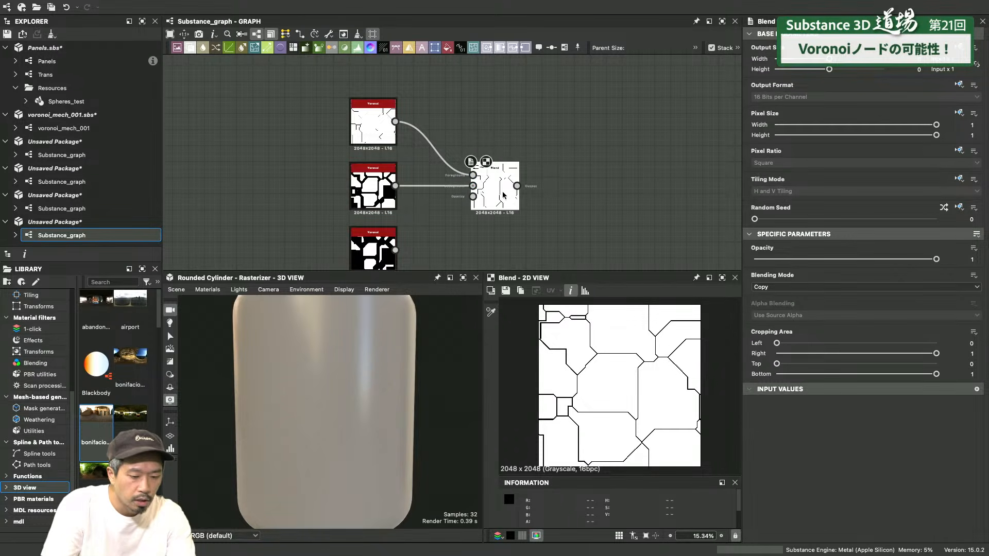
Set the Blend node's Blending Mode to Divide and check the combined line pattern in the 2D view
click(817, 287)
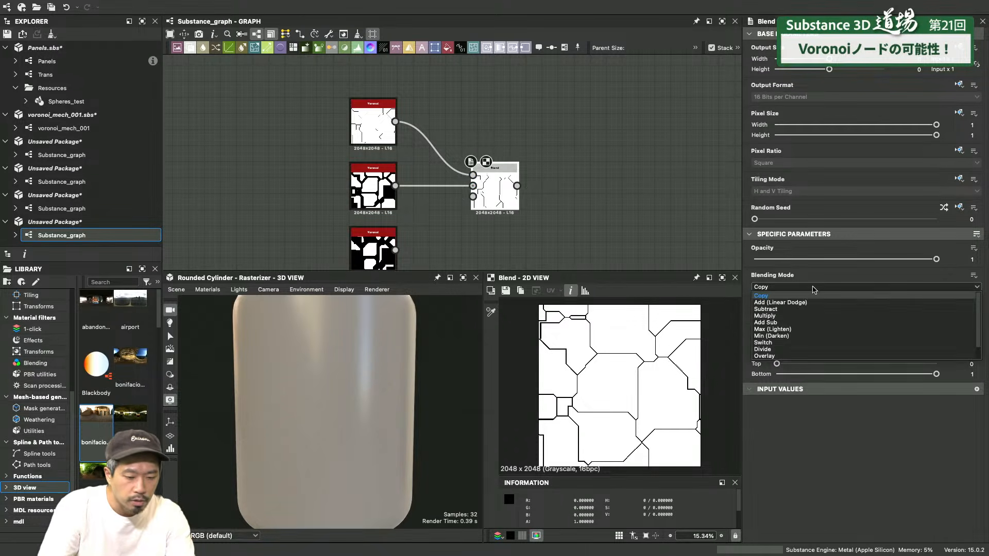
click(799, 350)
scroll(626, 402, up, 10)
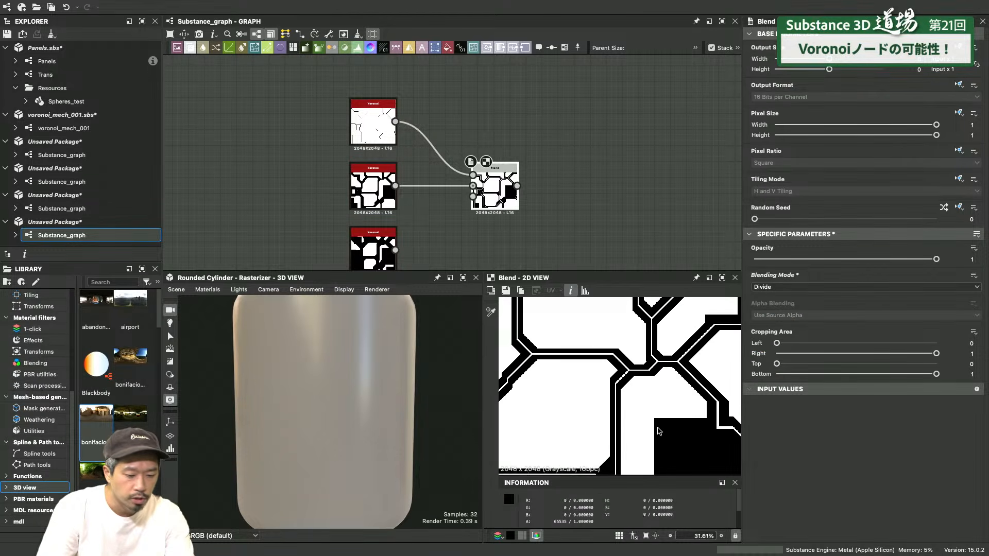
scroll(633, 389, up, 3)
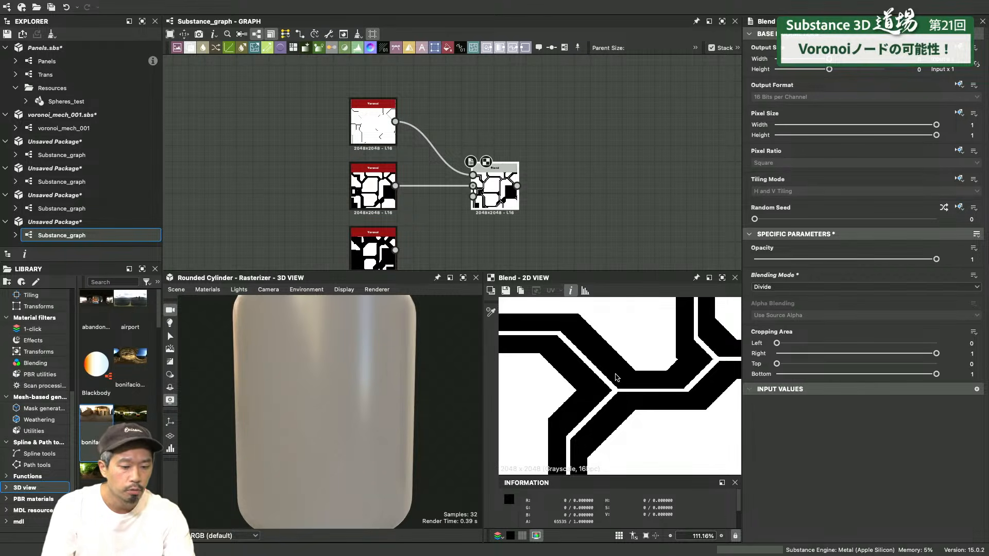
scroll(617, 378, down, 10)
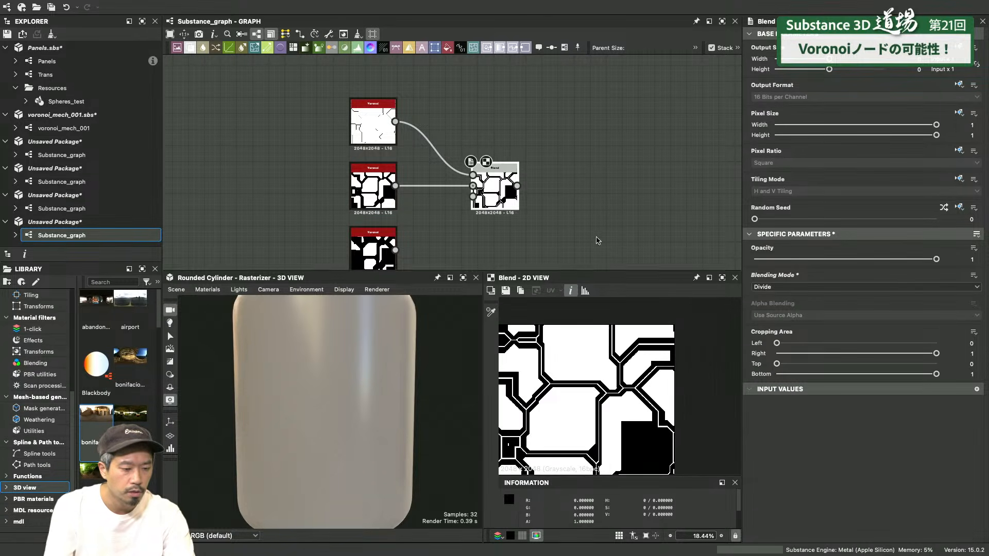
Add an Edge Detect node fed by the thin-line Voronoi node and check its edges in the 2D view
middle_drag(610, 193, 572, 210)
click(516, 127)
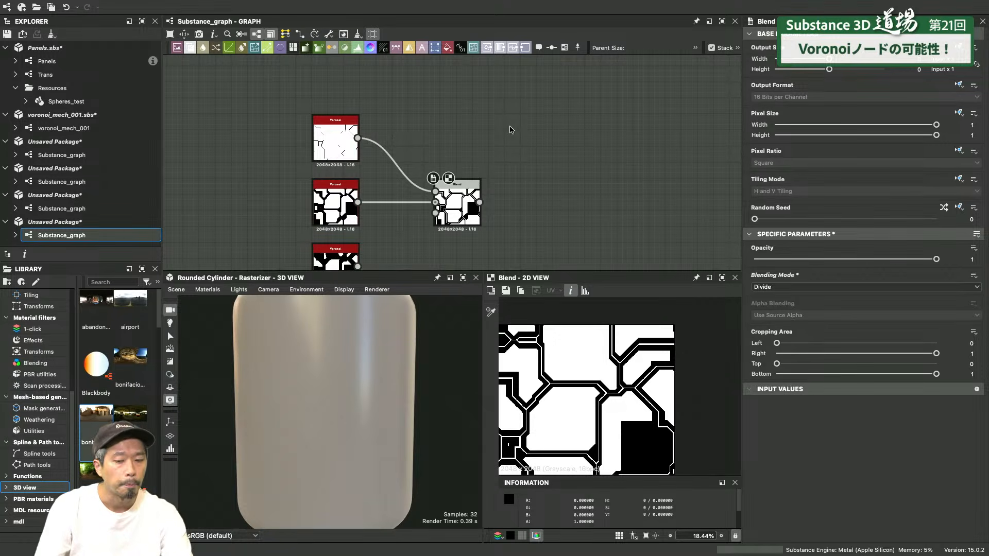
key(space)
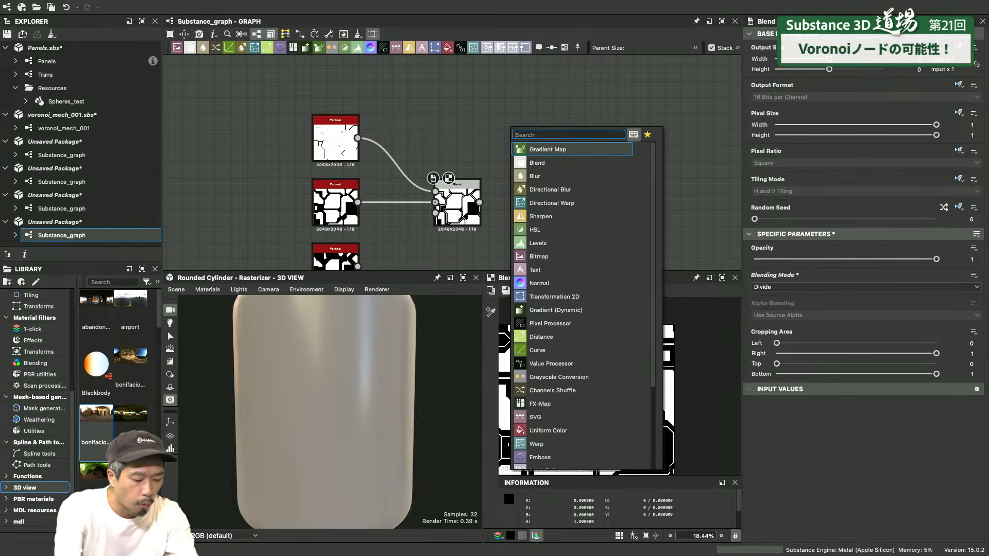
text(edge)
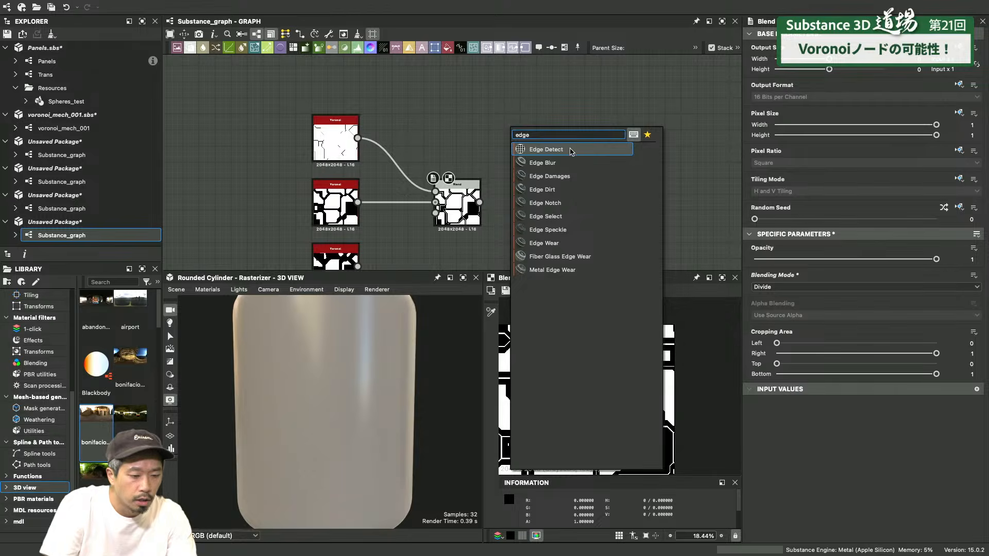
click(570, 151)
drag(357, 138, 567, 152)
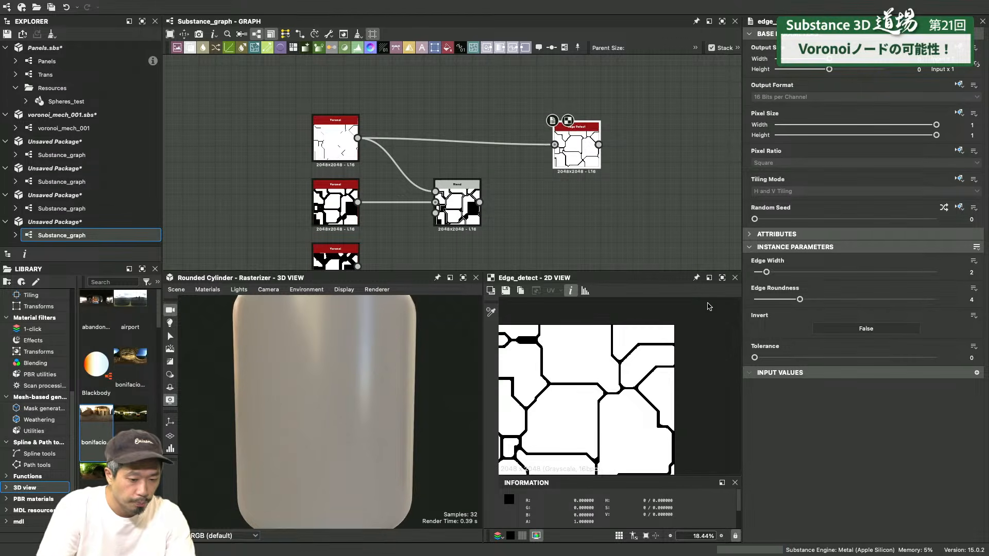
scroll(614, 366, up, 8)
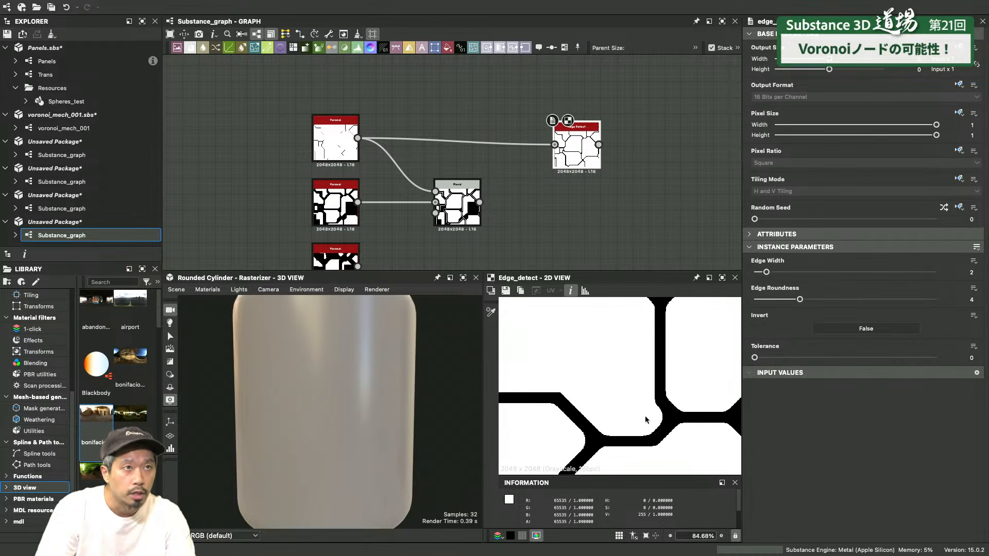
Set the Edge Detect node's Edge Roundness to 0 and its Edge Width to 1
drag(799, 300, 754, 301)
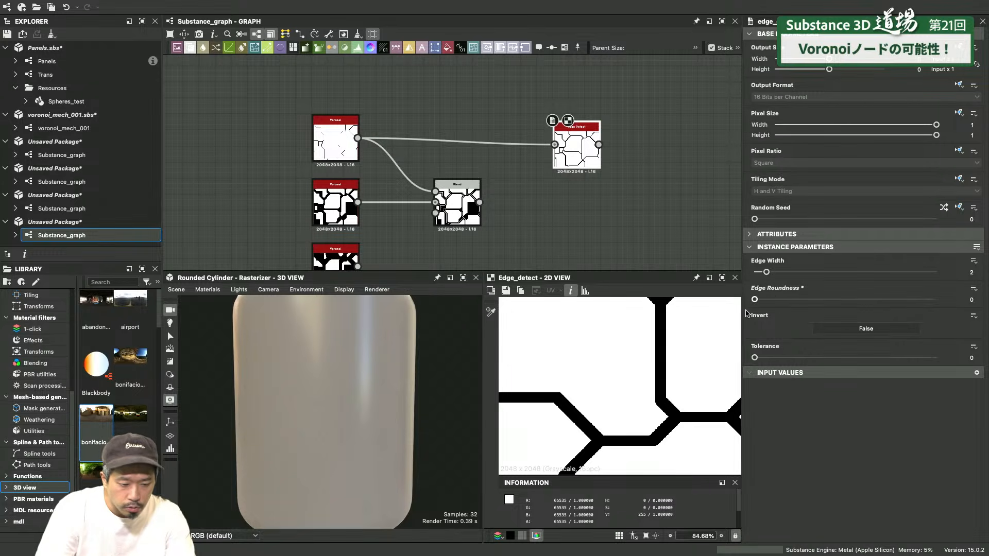
scroll(649, 413, up, 2)
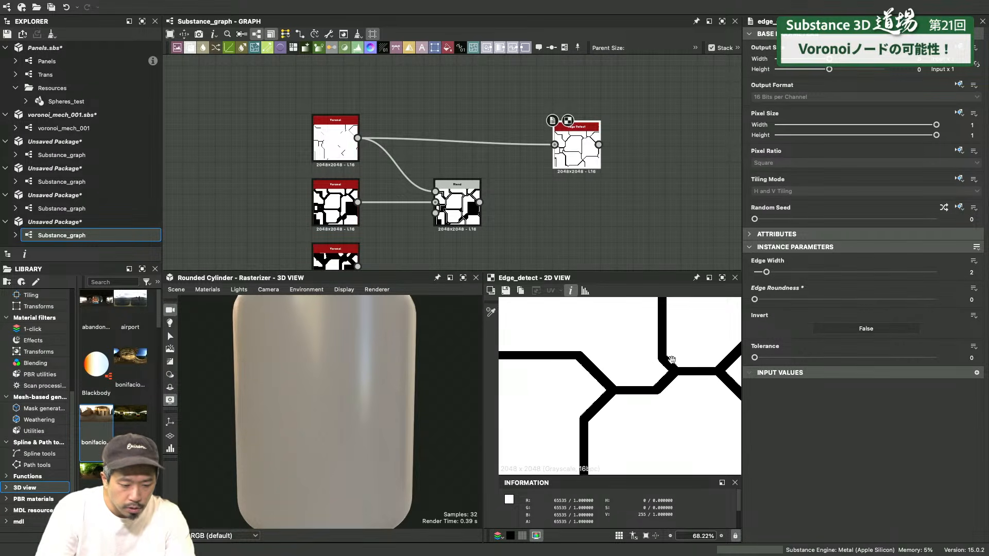
drag(766, 272, 755, 281)
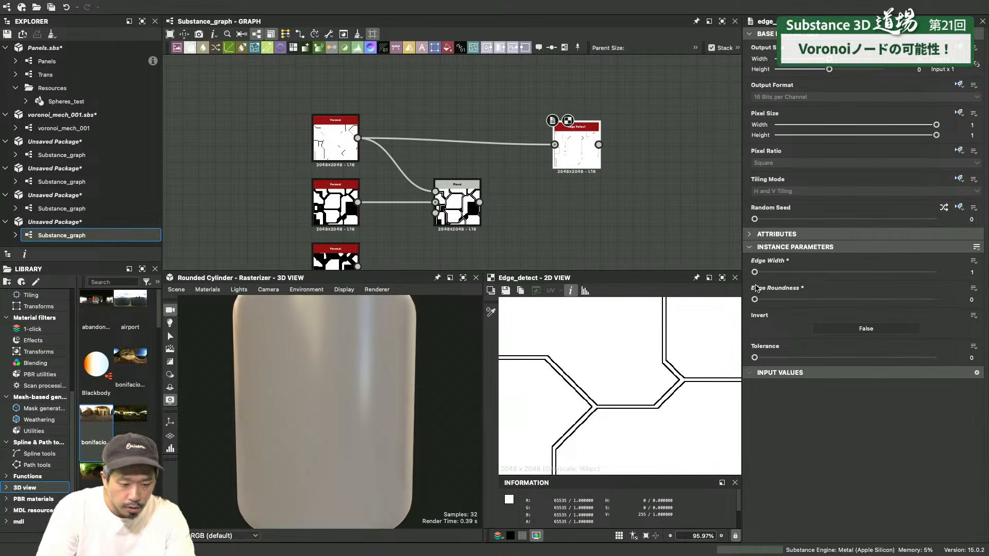
Duplicate the Edge Detect node, place the copy beside it fed by the first one, and check its lines in the 2D view
middle_drag(602, 267, 502, 294)
click(459, 188)
key(super+d)
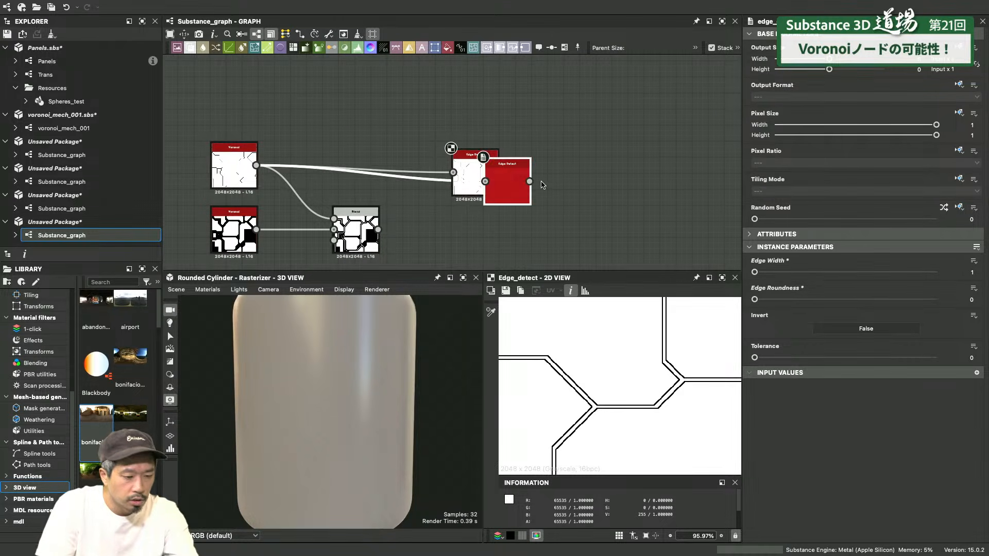
drag(515, 185, 573, 194)
scroll(611, 429, up, 5)
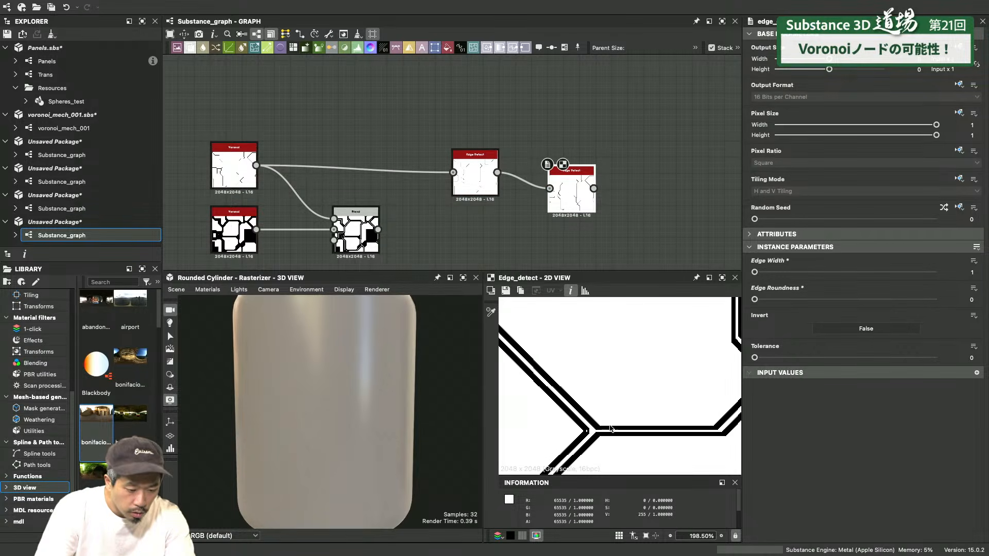
scroll(611, 428, up, 8)
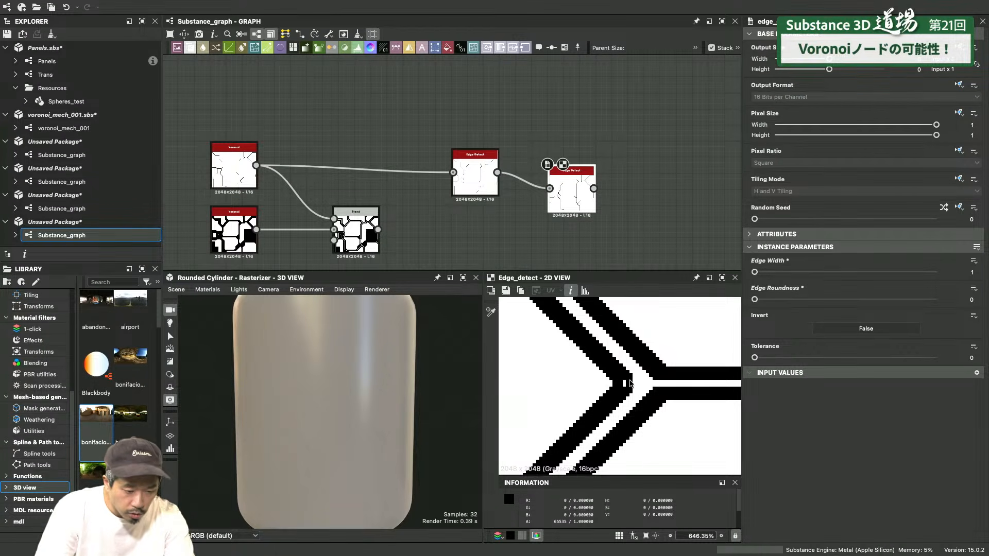
Set the second Edge Detect node's Edge Width to 1.21, keep Edge Roundness at 0 and check the line junctions
drag(755, 272, 758, 279)
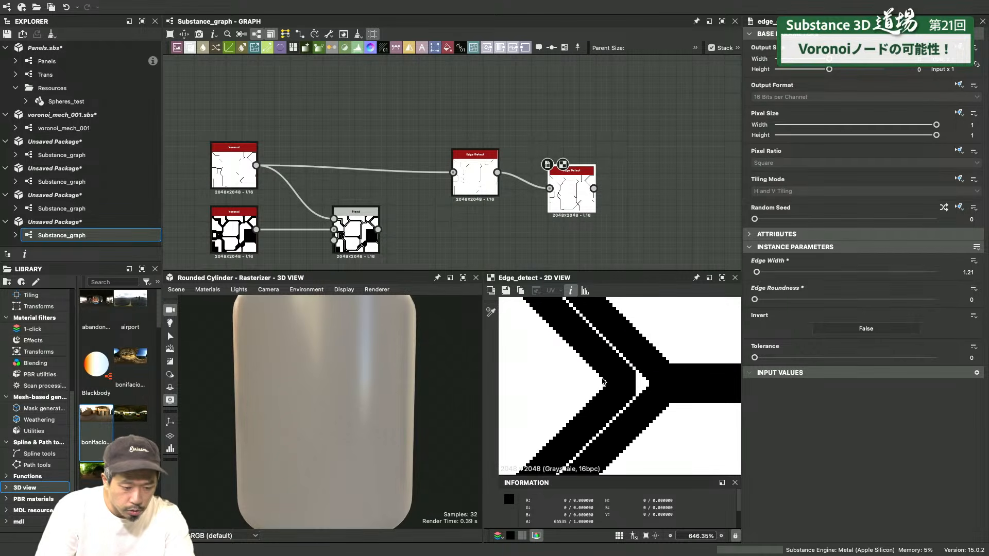
scroll(602, 381, down, 6)
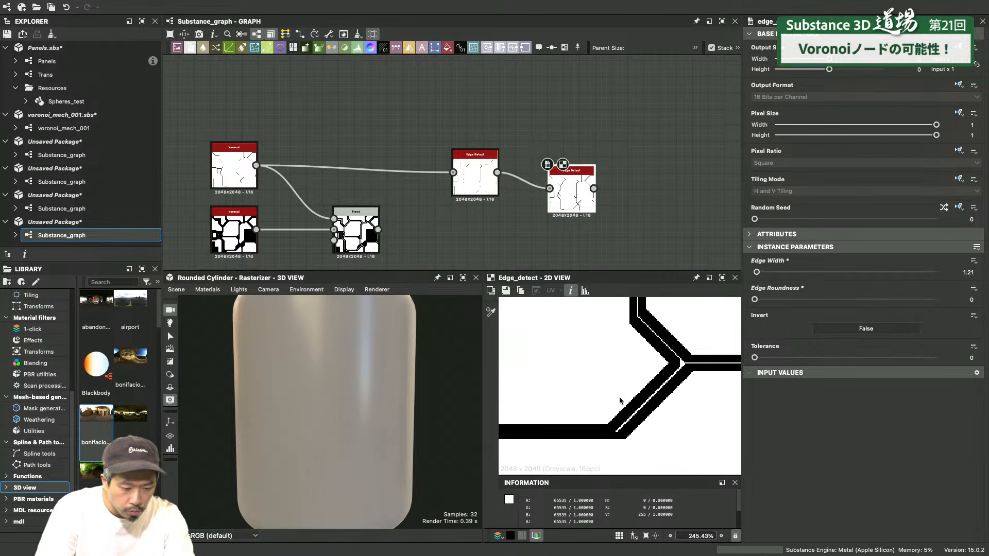
scroll(620, 401, up, 1)
mouse_move(756, 302)
mouse_down()
mouse_move(766, 302)
mouse_move(753, 303)
mouse_up()
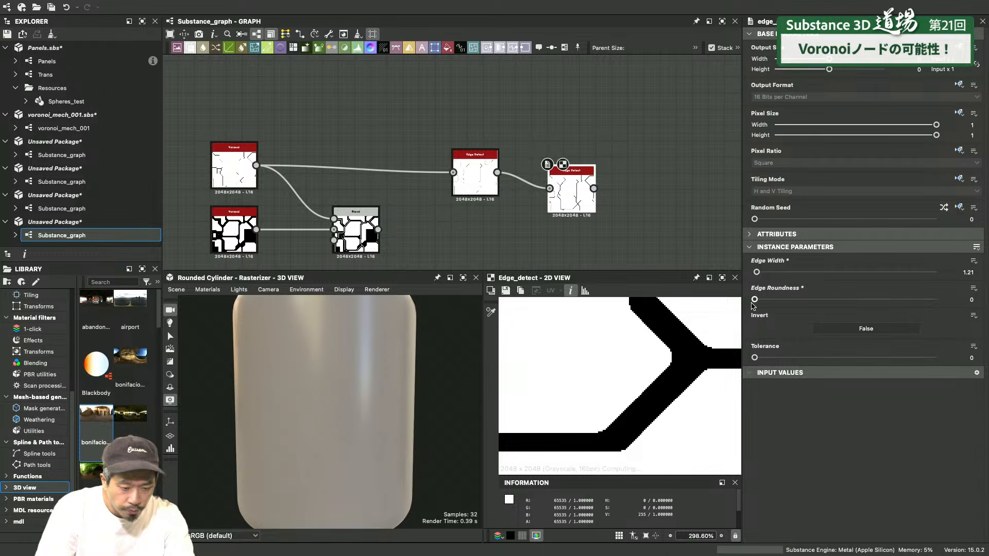
Delete both Edge Detect nodes from the graph
scroll(588, 398, down, 3)
middle_drag(590, 181, 620, 174)
drag(479, 110, 658, 214)
key(Delete)
Add a second Blend node with the first Blend as its foreground and the third Voronoi as its background
scroll(489, 191, down, 5)
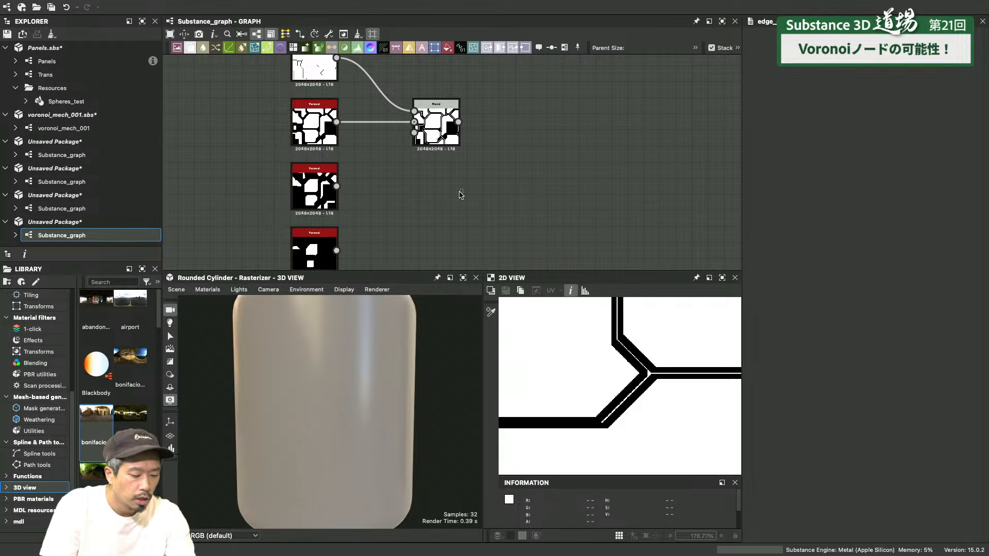
key(space)
text(blend)
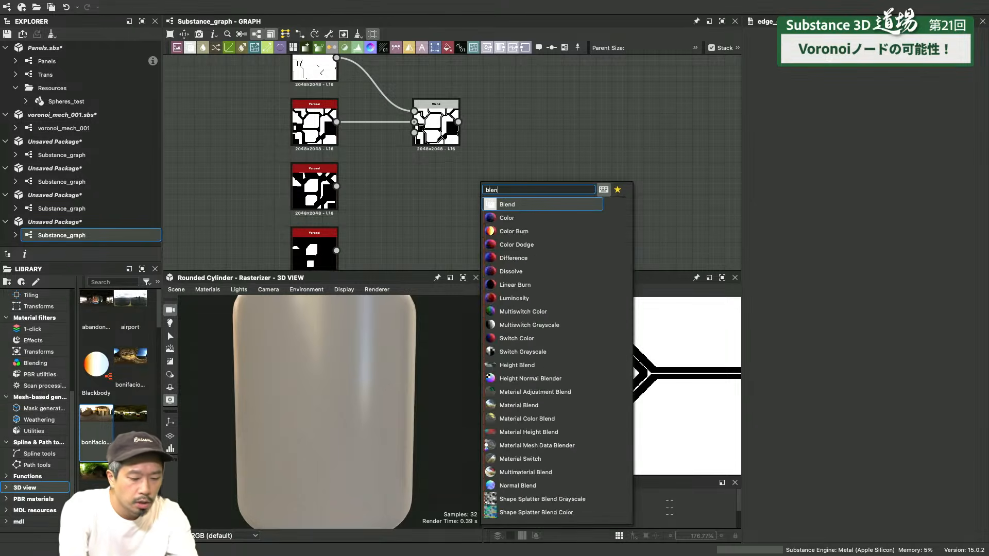
key(Return)
drag(482, 180, 530, 180)
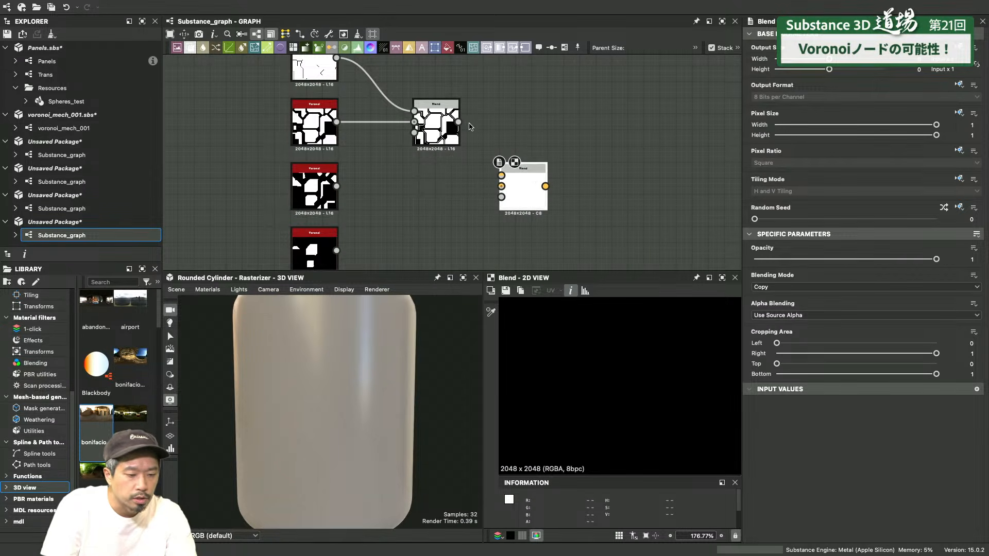
drag(458, 122, 502, 176)
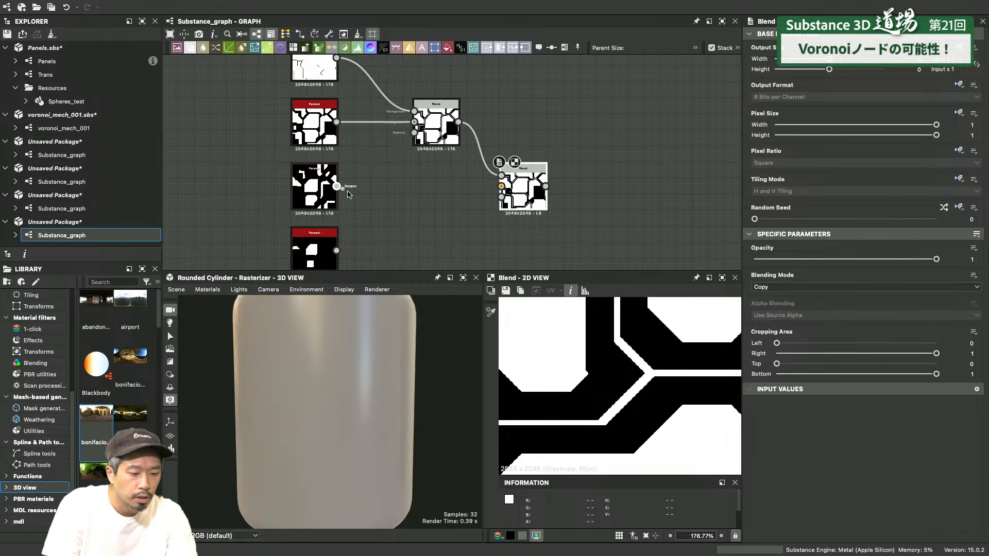
drag(337, 186, 521, 192)
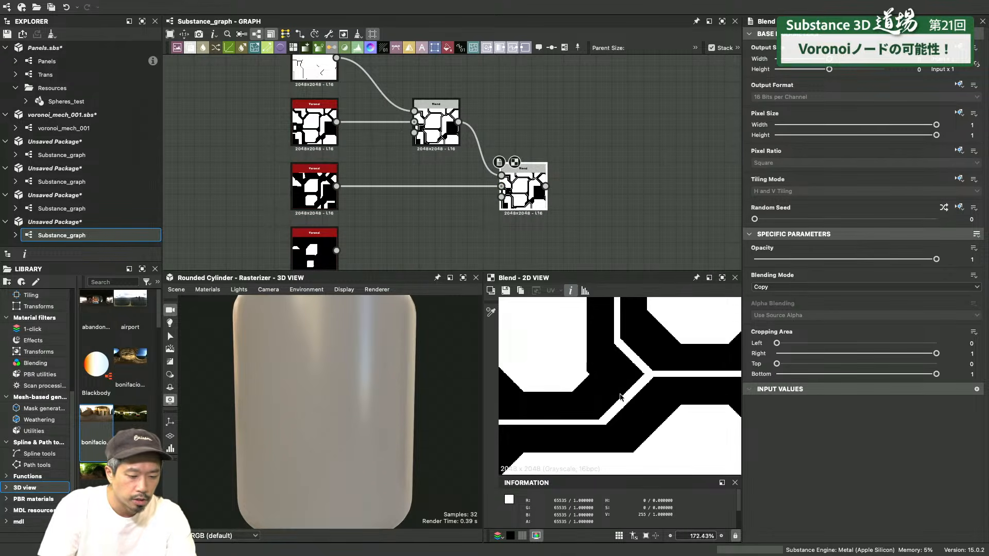
Set the second Blend node's Blending Mode to Divide and check the resulting pattern in the 2D view
scroll(601, 352, down, 5)
click(827, 287)
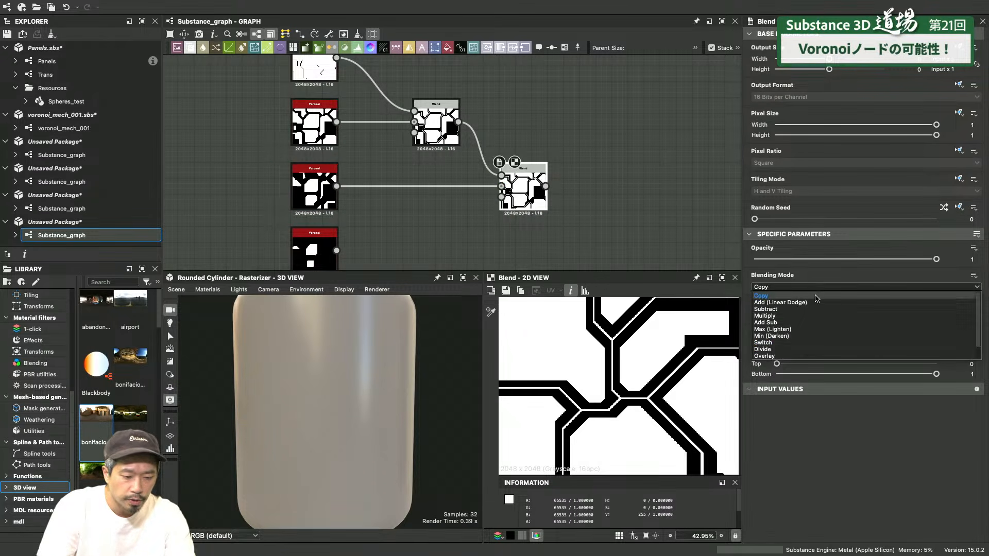
click(806, 350)
scroll(592, 392, down, 3)
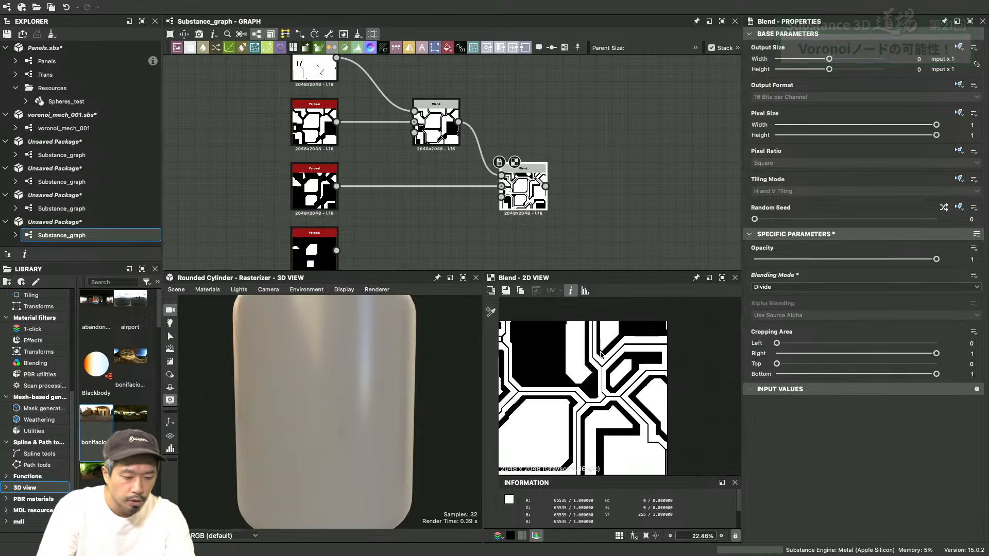
Duplicate the Divide Blend, connect the second Blend as the copy's foreground and the fourth Voronoi as its background, and align it with that Voronoi
middle_drag(582, 178, 540, 97)
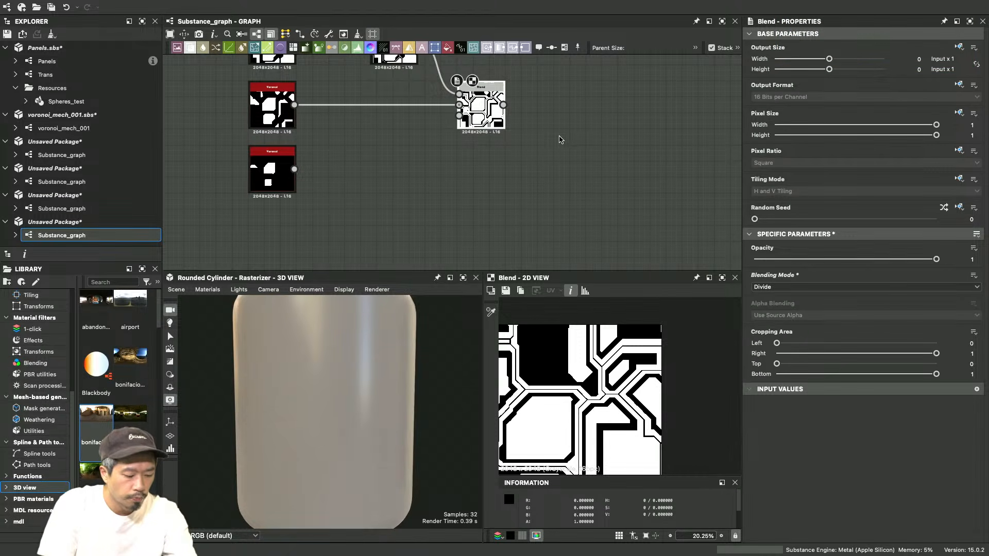
key(ctrl+d)
click(569, 177)
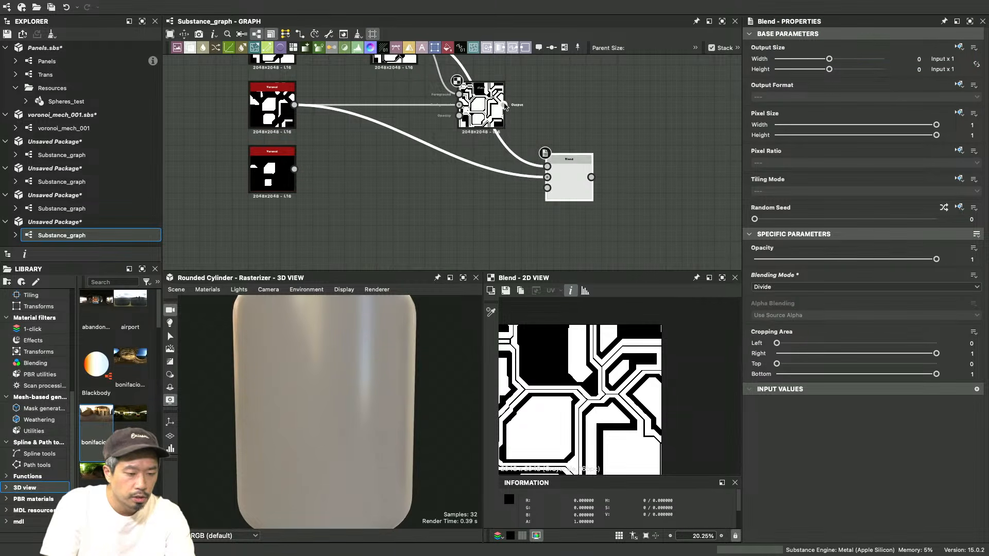
drag(505, 105, 547, 166)
drag(294, 169, 548, 177)
scroll(557, 355, down, 1)
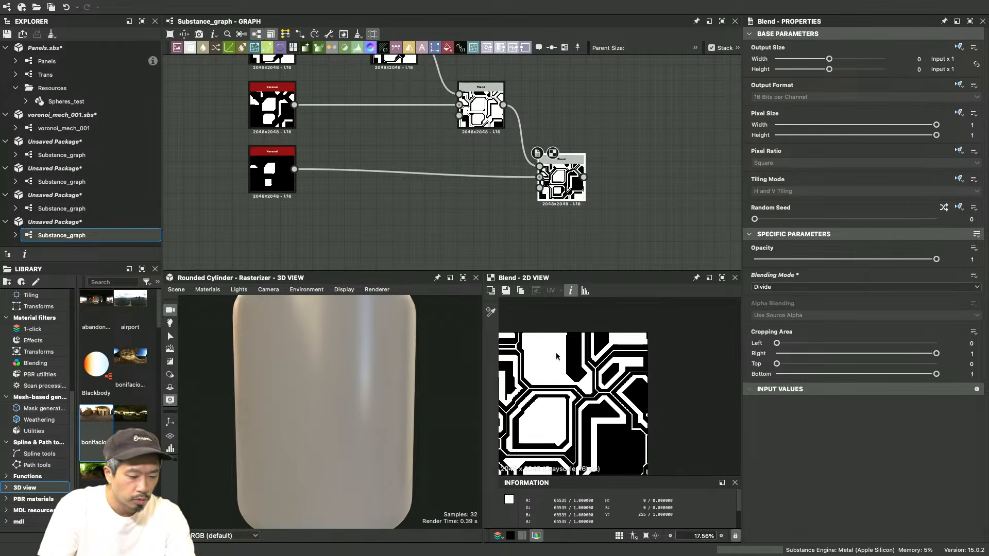
scroll(557, 356, down, 2)
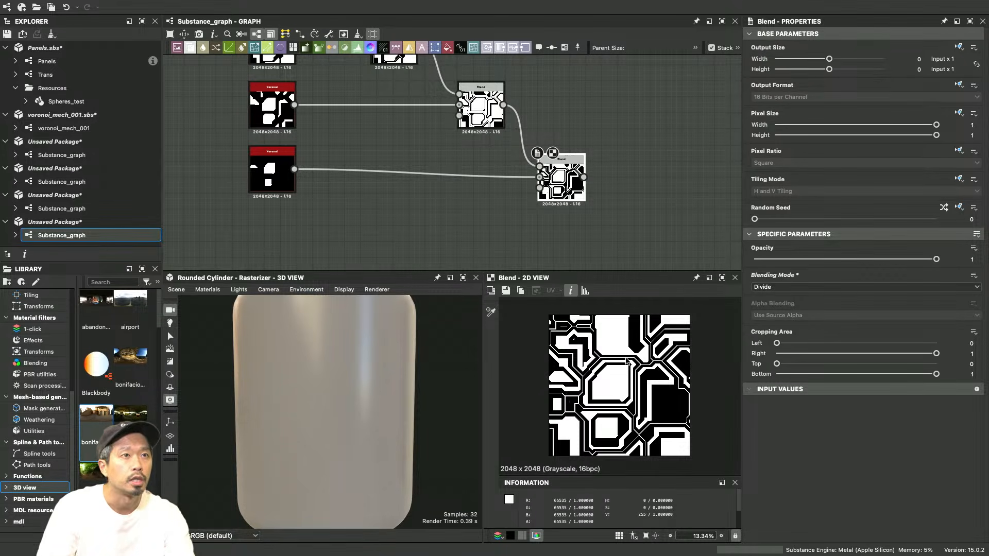
drag(561, 172, 570, 164)
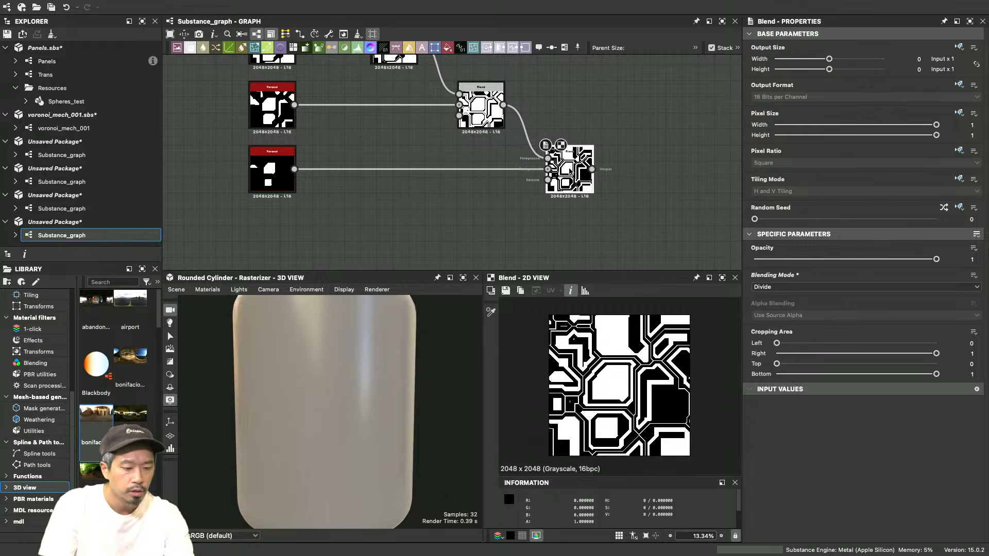
Add a Bevel Smooth node after the last Blend and set its Direction to In/Out
key(space)
text(beve)
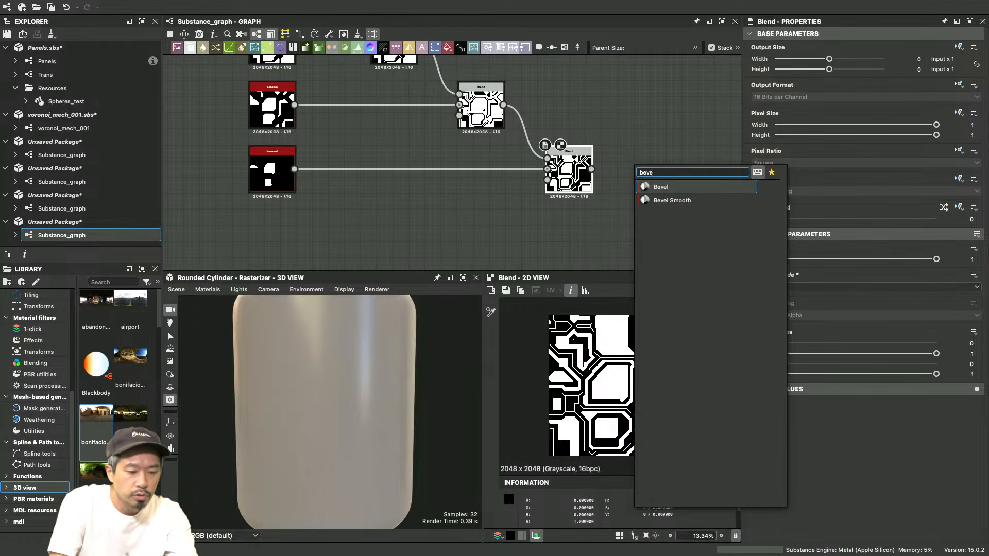
click(711, 203)
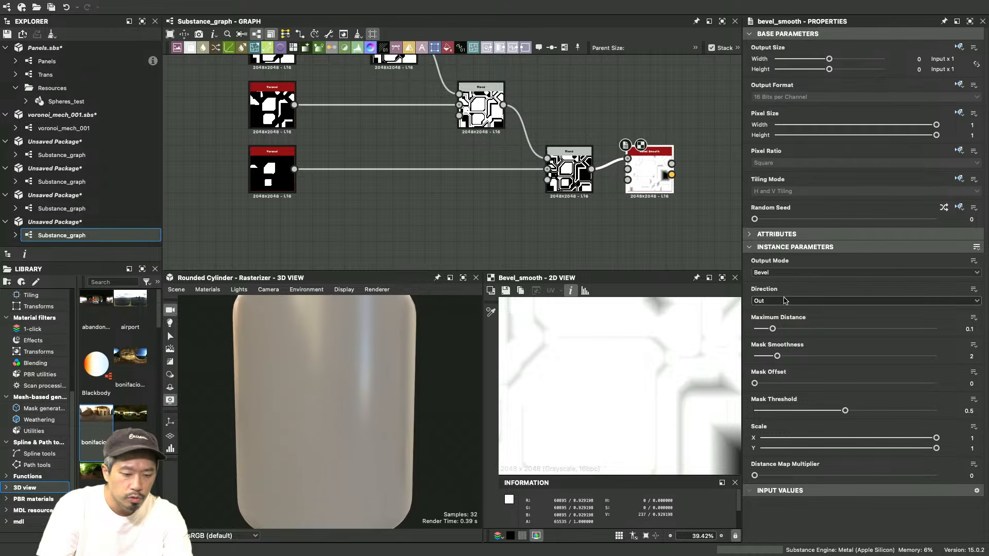
click(779, 301)
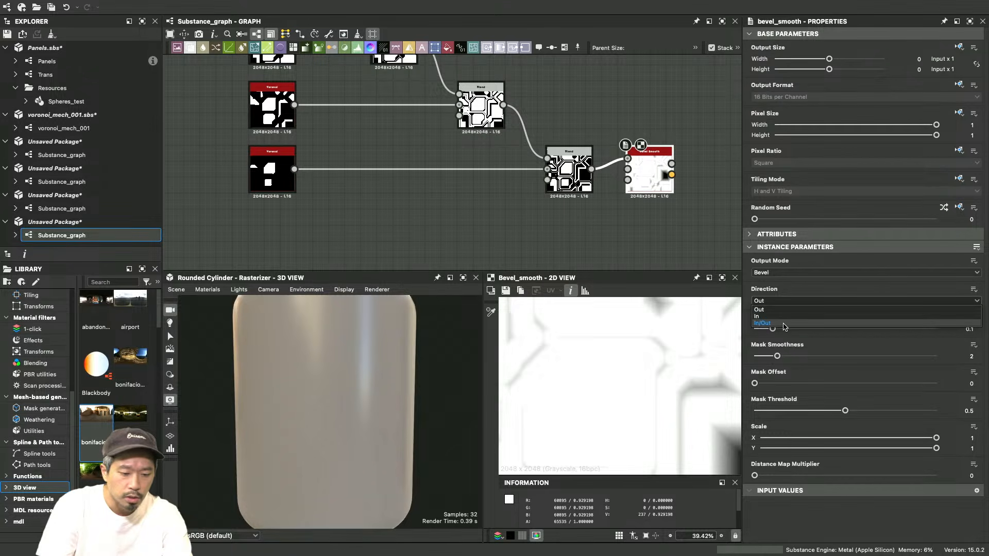
click(785, 327)
Set the Bevel Smooth node's Maximum Distance to 0.03 and Mask Smoothness to 0.36, checking the bevelled lines in the 2D view
scroll(598, 408, up, 5)
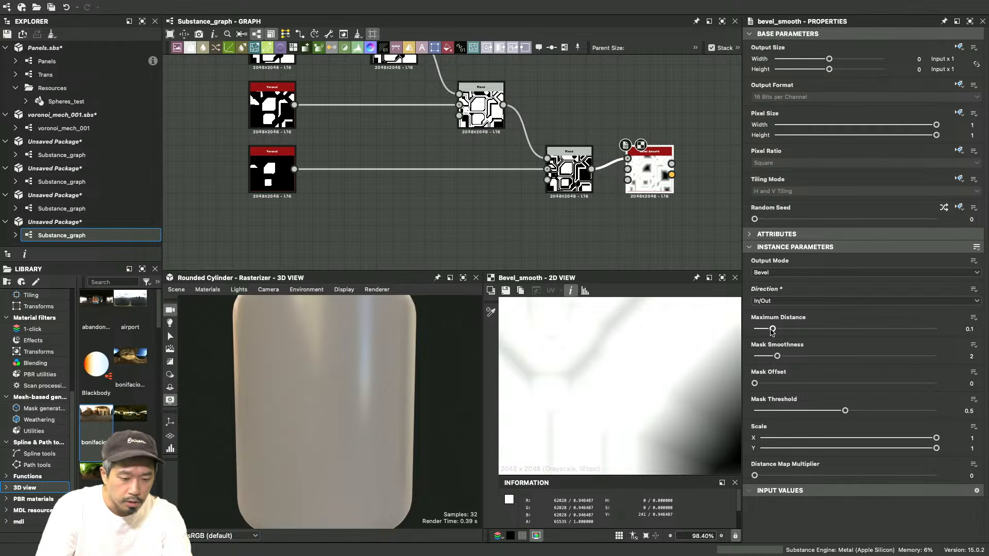
drag(772, 330, 759, 332)
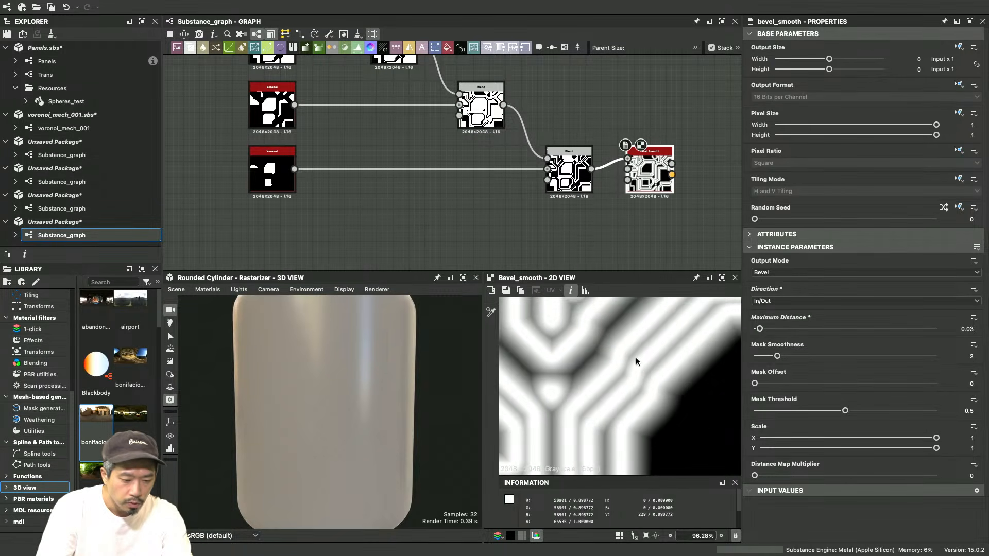
scroll(661, 374, up, 3)
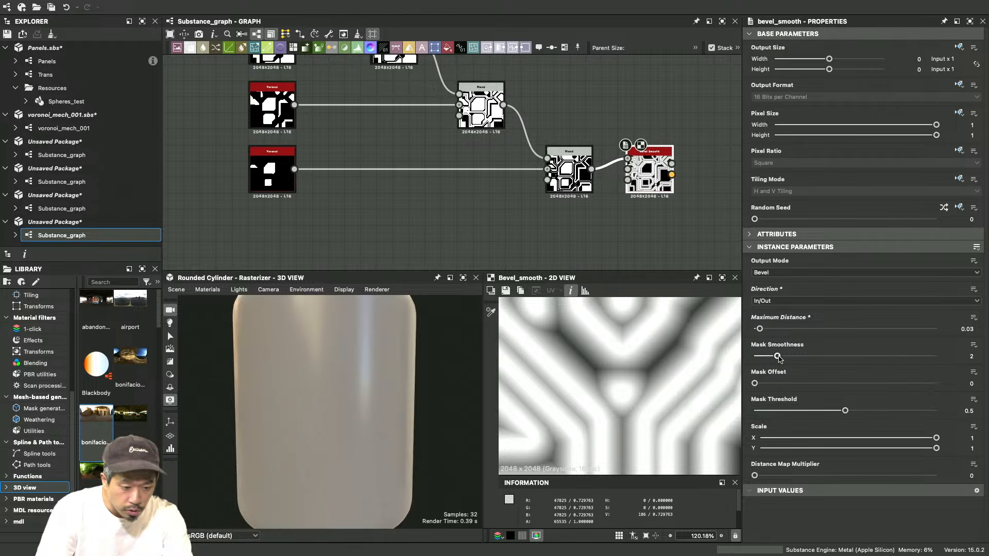
drag(778, 358, 760, 360)
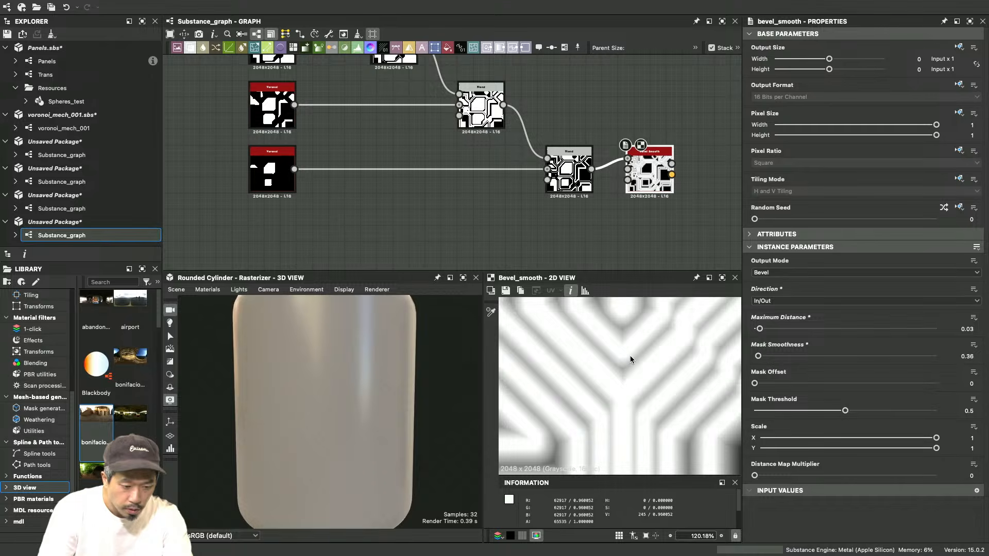
scroll(619, 403, down, 3)
scroll(619, 403, down, 3)
scroll(629, 418, up, 6)
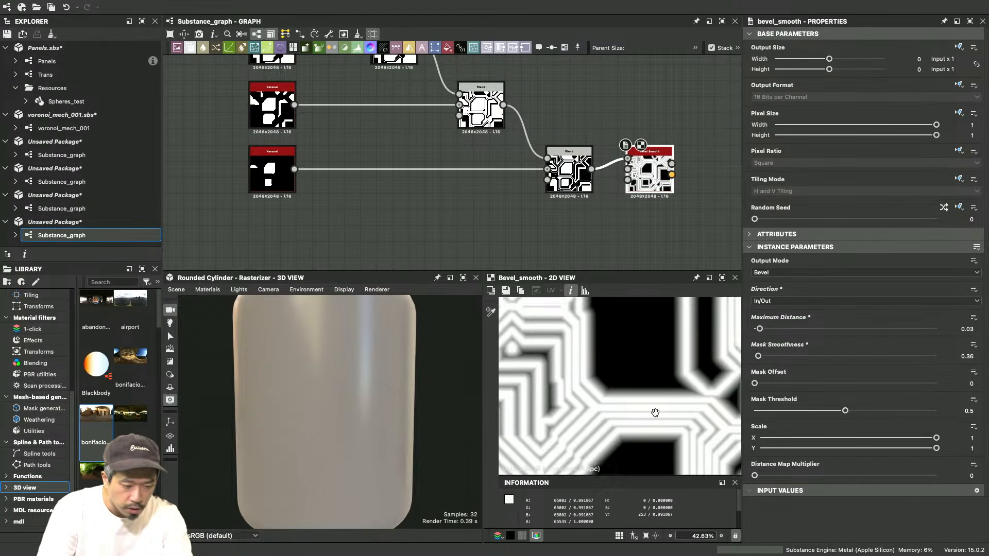
scroll(634, 436, down, 8)
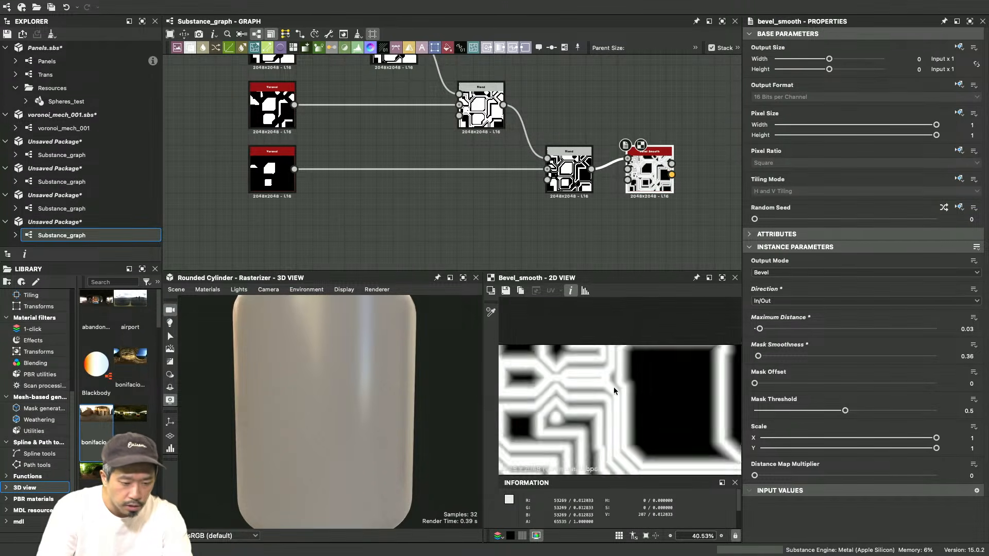
Connect the Bevel Smooth output to the node that feeds the material outputs and inspect the relief on the cylinder
scroll(526, 115, down, 5)
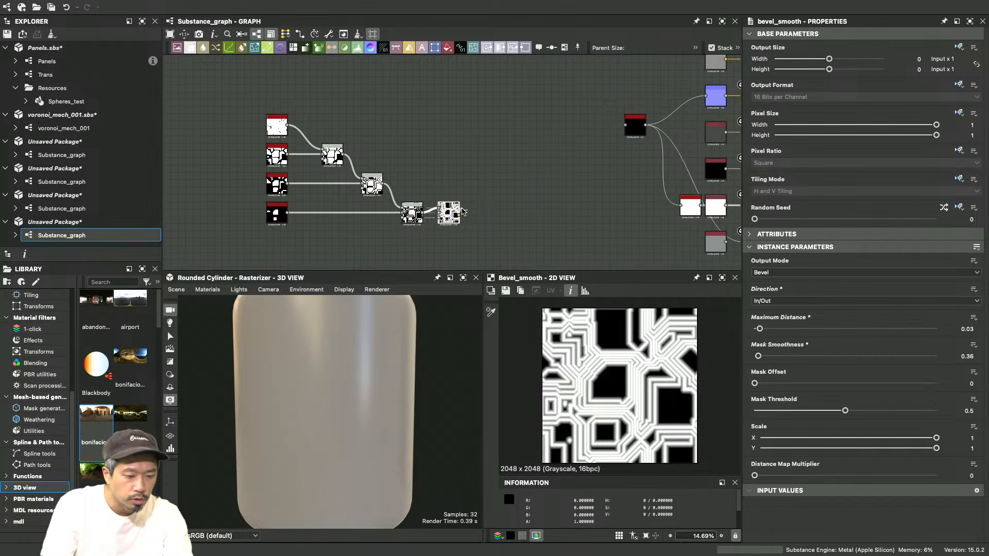
drag(461, 211, 625, 124)
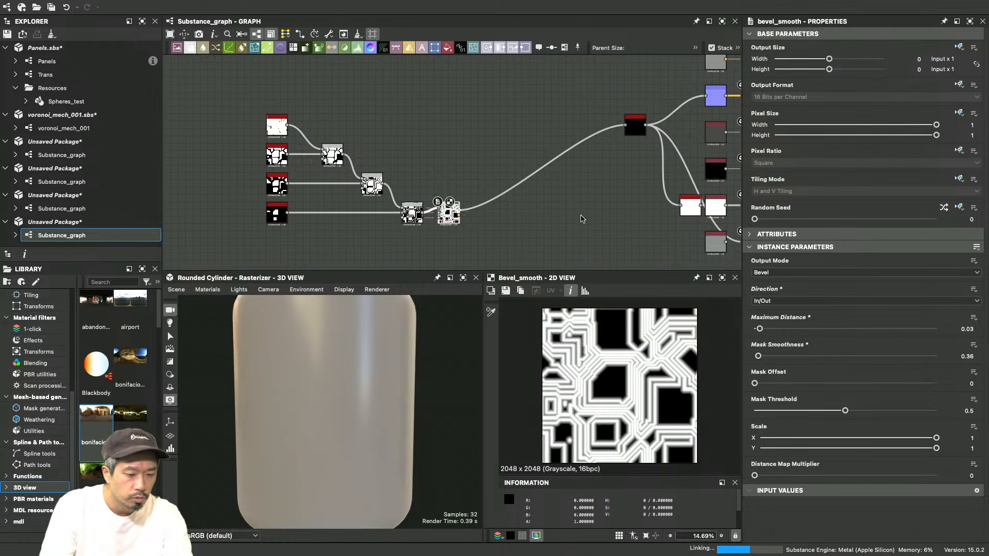
scroll(479, 213, up, 2)
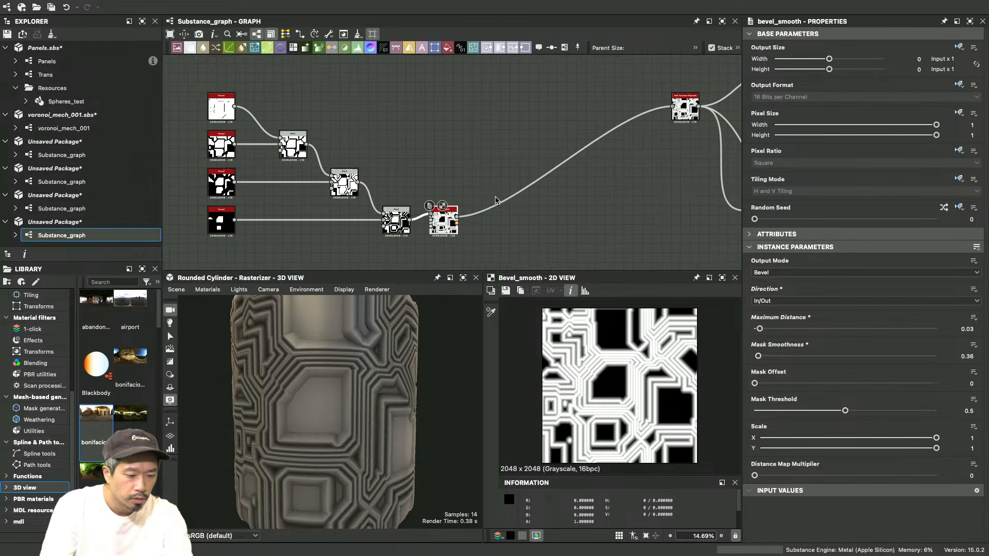
scroll(343, 412, down, 3)
mouse_move(360, 410)
mouse_down()
mouse_move(420, 406)
mouse_move(376, 403)
mouse_up()
scroll(376, 403, up, 3)
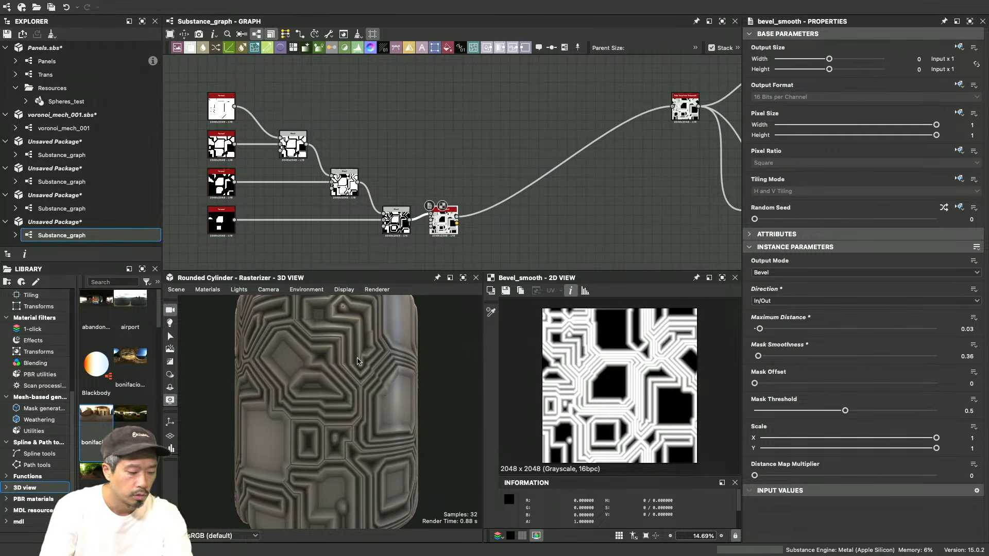
drag(357, 361, 317, 318)
Set the 3D view's environment Exposure to 2.4 and inspect the bevelled relief on the cylinder up close
click(310, 291)
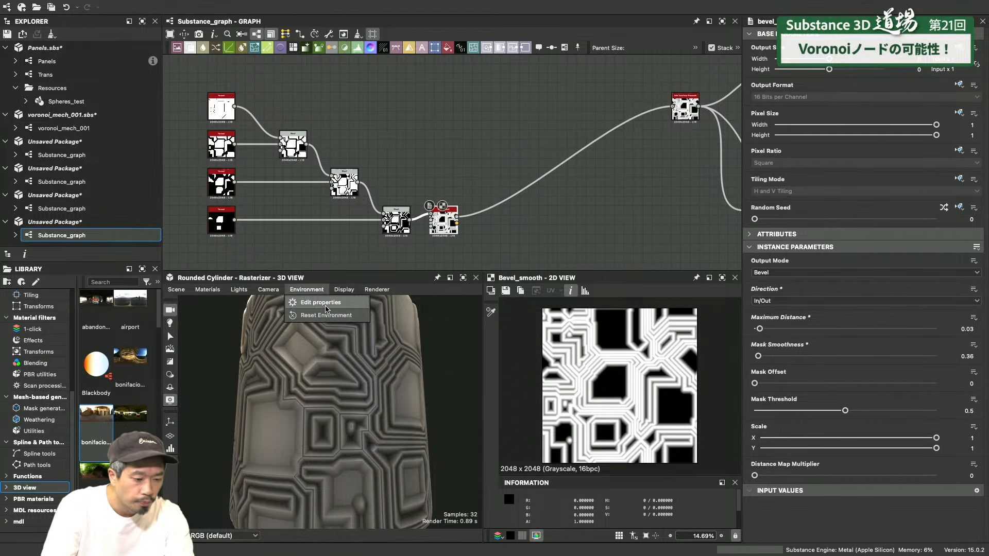
click(328, 309)
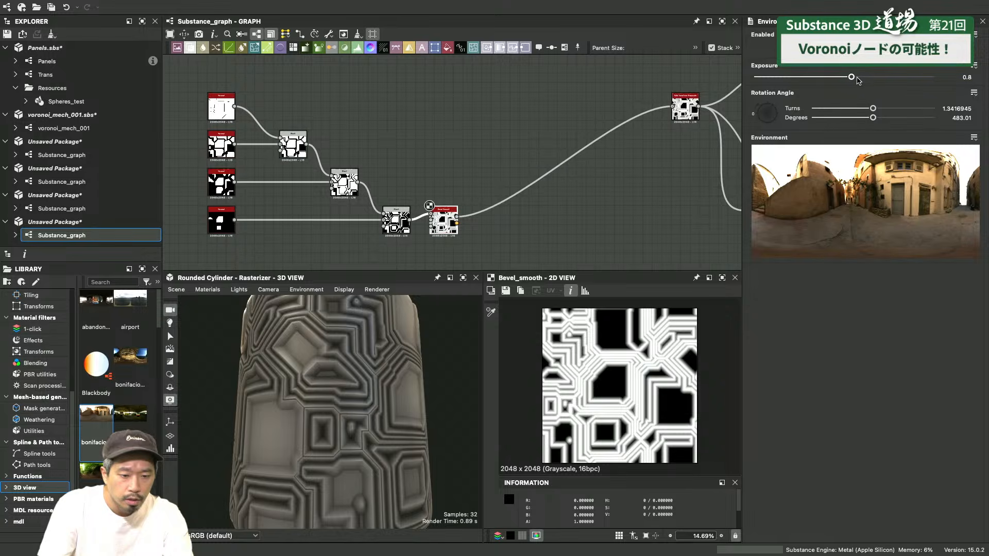
mouse_move(857, 79)
mouse_down()
mouse_move(886, 81)
mouse_move(866, 84)
mouse_up()
drag(340, 359, 310, 403)
scroll(310, 381, down, 3)
scroll(308, 410, up, 5)
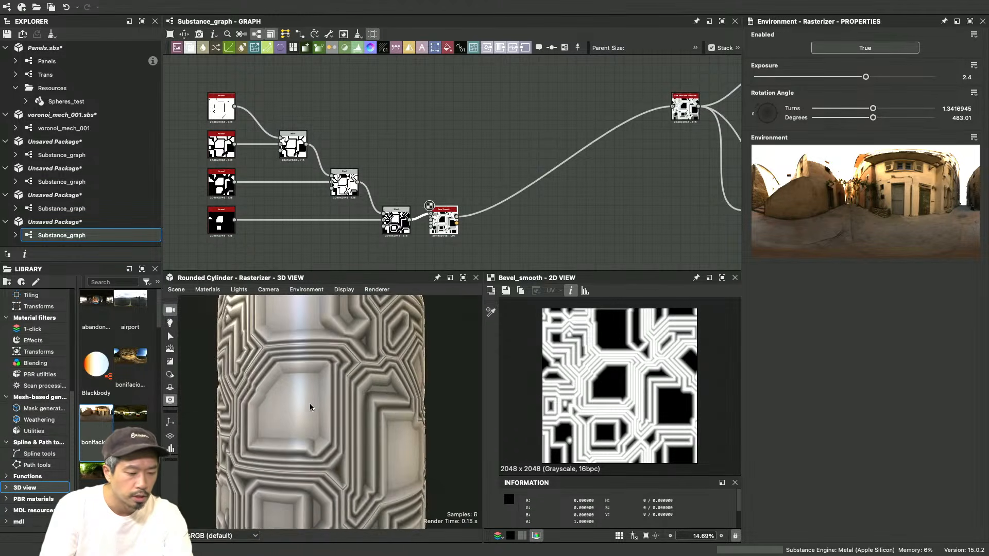
scroll(310, 404, down, 3)
scroll(348, 400, up, 10)
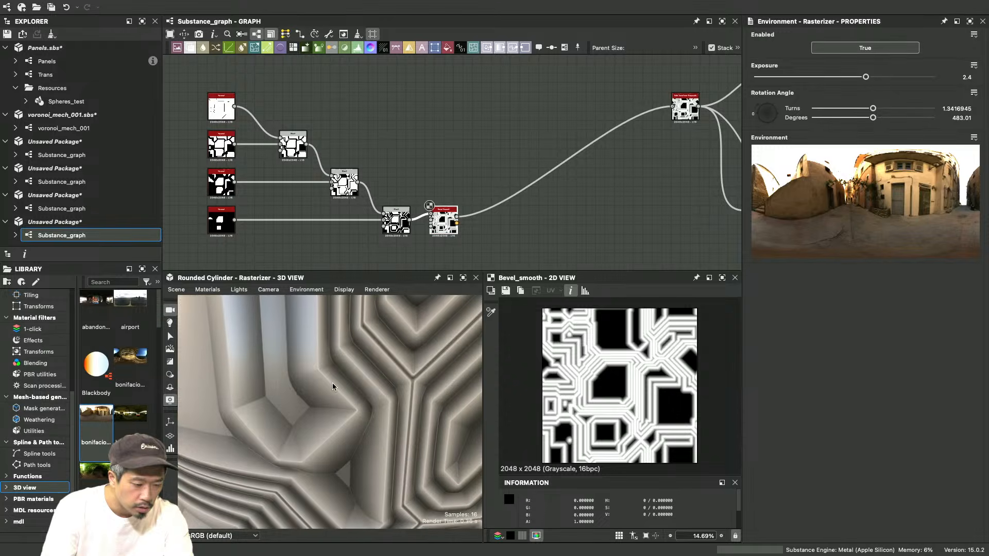
scroll(517, 187, up, 5)
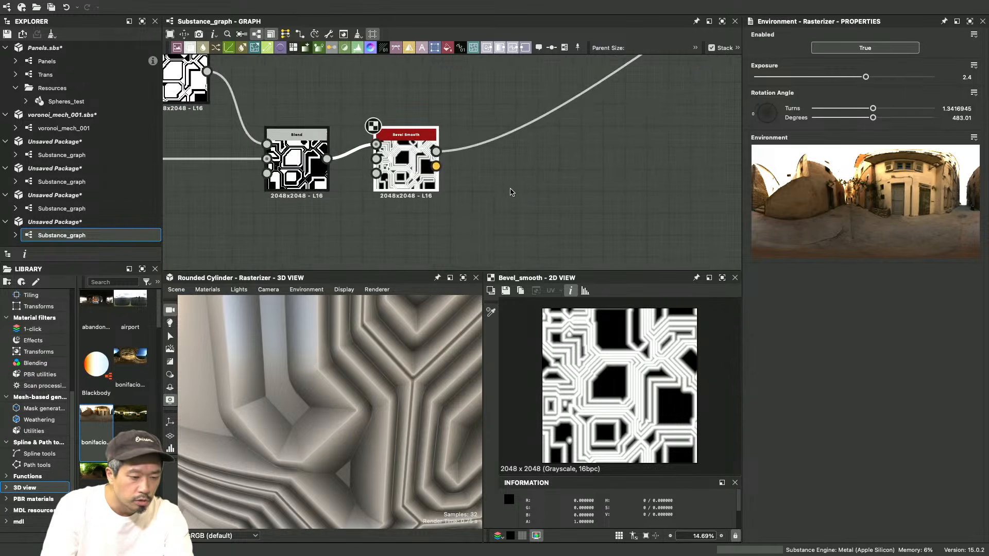
Add a Blur HQ Grayscale node and connect the Bevel Smooth output to its input
key(space)
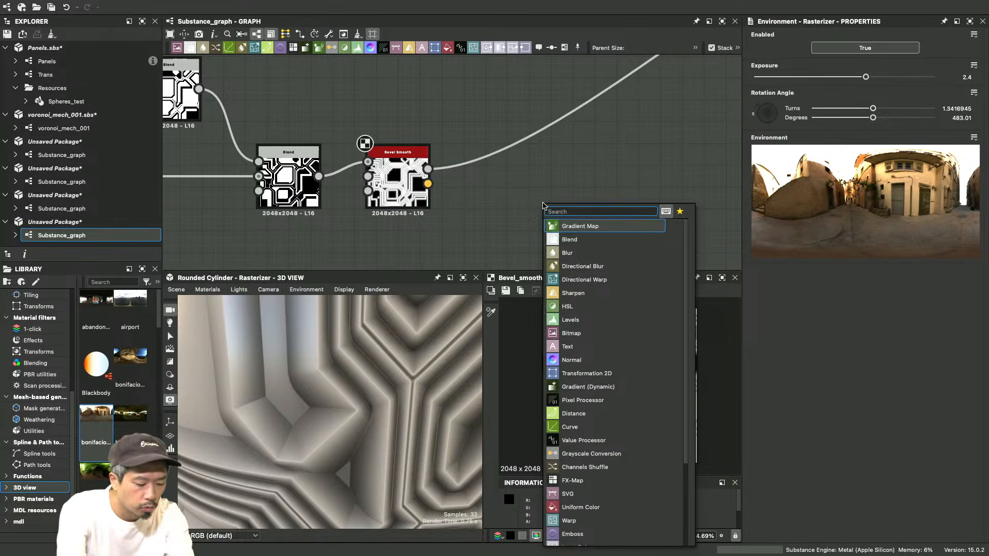
text(blur)
click(625, 238)
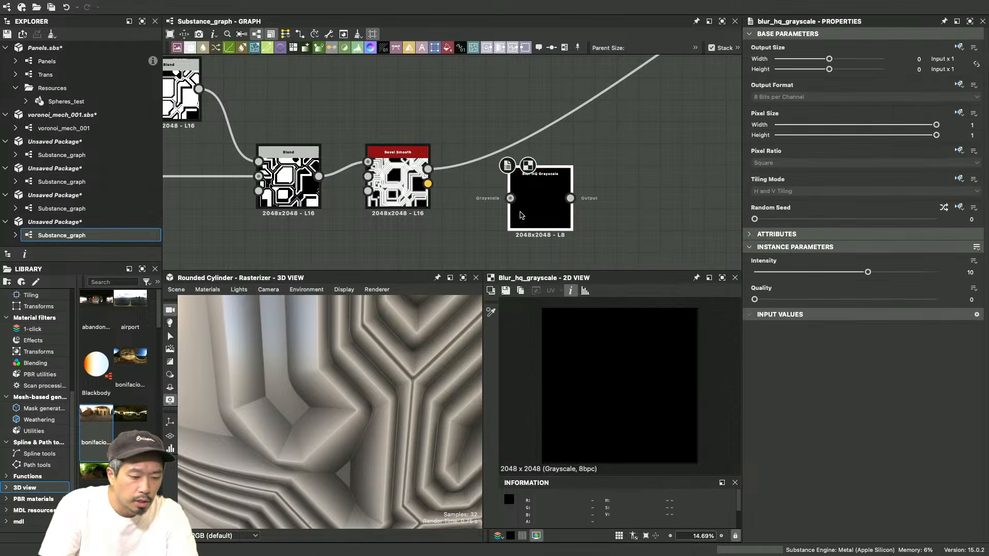
drag(428, 169, 510, 198)
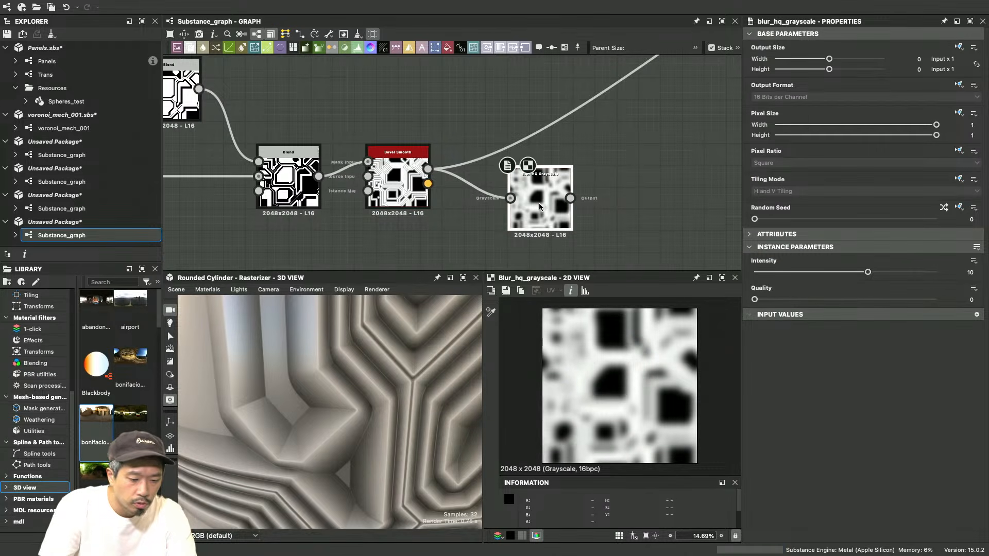
Set the Blur HQ Grayscale node's Quality to 1 and reduce its Intensity to 1.04, checking the softened lines in the 2D view
drag(850, 299, 941, 298)
drag(868, 272, 769, 271)
scroll(521, 358, up, 10)
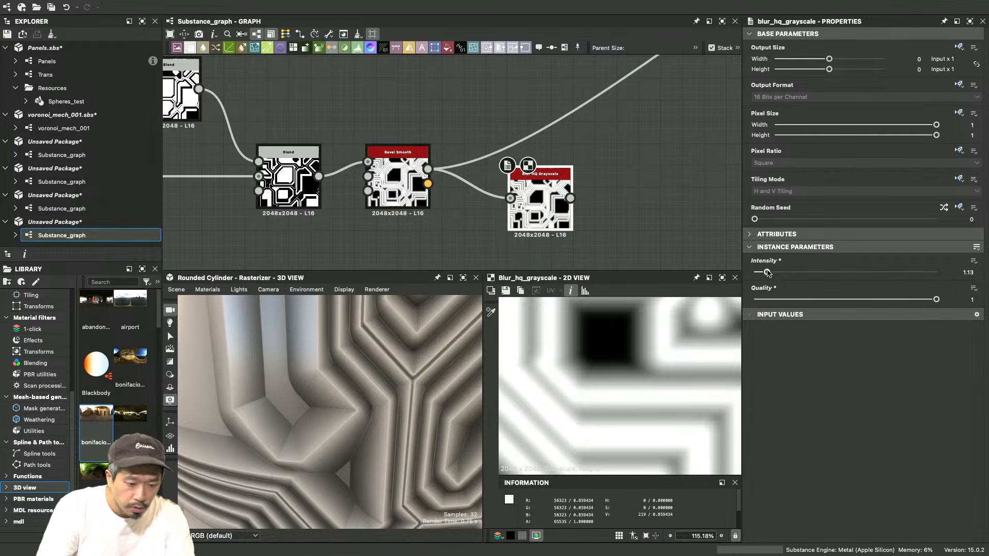
drag(768, 273, 765, 276)
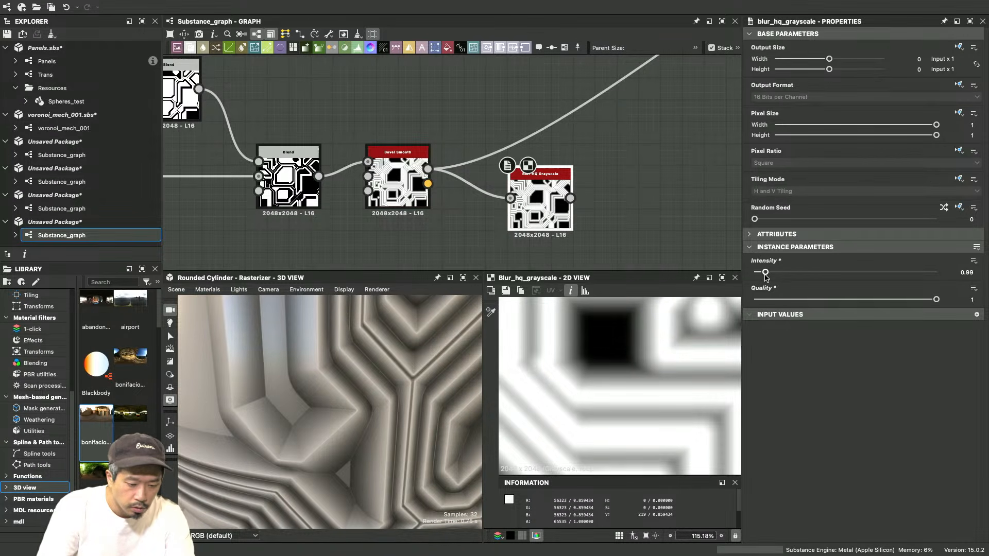
Connect the Blur HQ Grayscale output to the node that feeds the material outputs and inspect the smoothed edges on the cylinder
scroll(618, 199, down, 5)
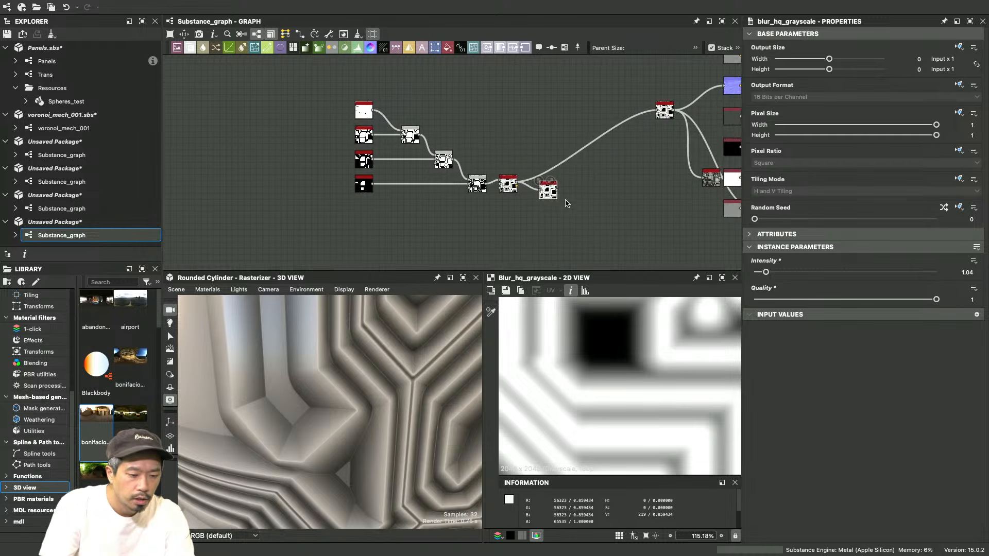
drag(587, 176, 658, 110)
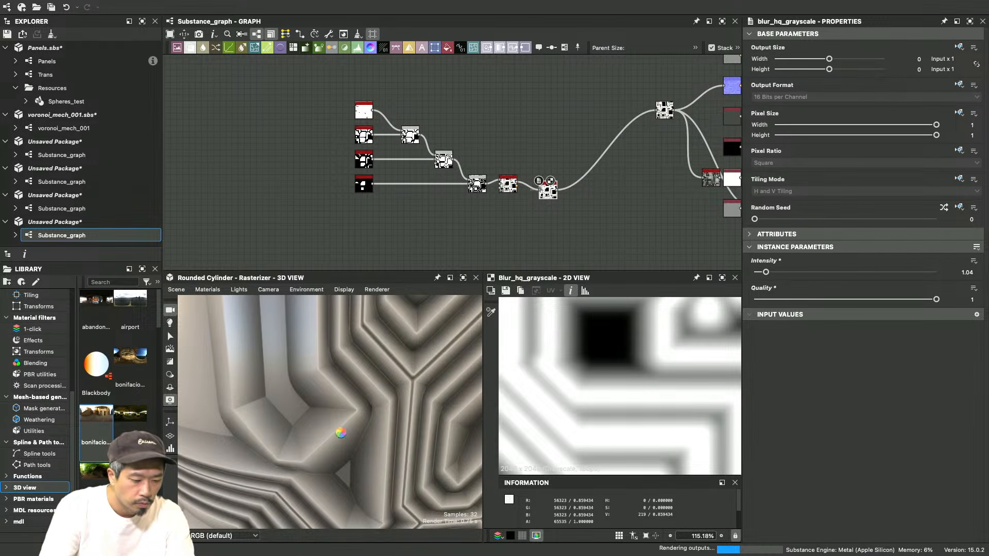
right_drag(350, 409, 347, 372)
scroll(576, 201, up, 5)
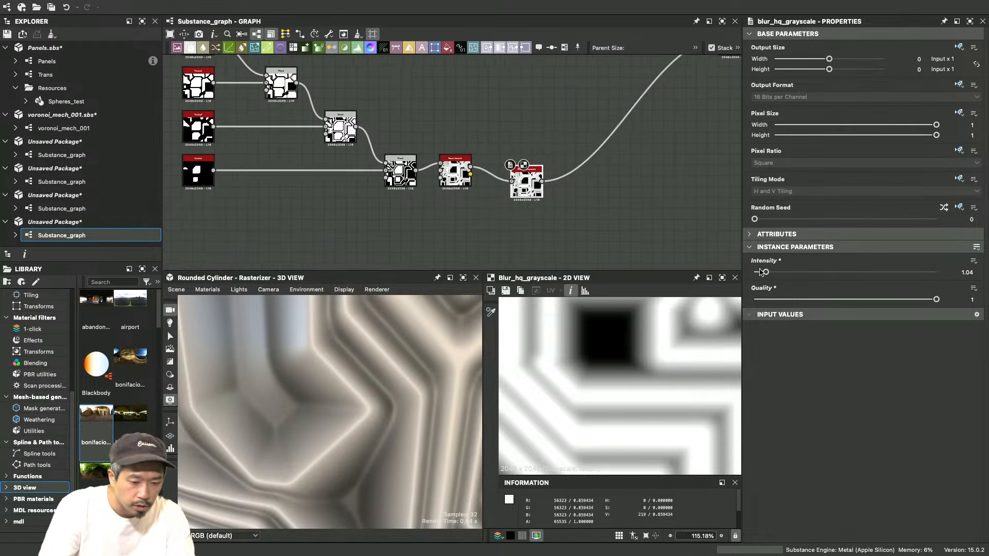
Try a blur Intensity of 2.4, and settle on an Intensity of 1
mouse_move(767, 273)
mouse_down()
mouse_move(785, 273)
mouse_move(755, 277)
mouse_up()
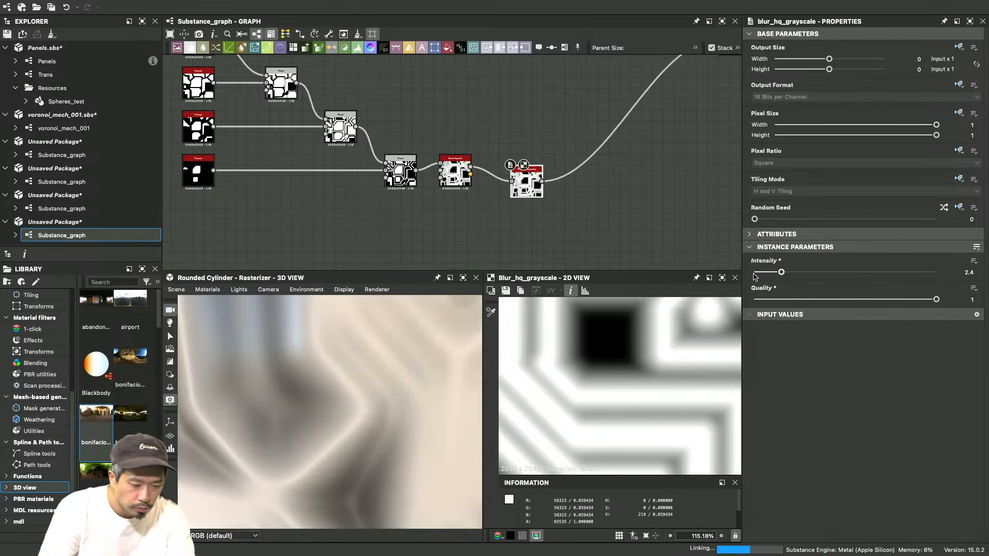
click(965, 273)
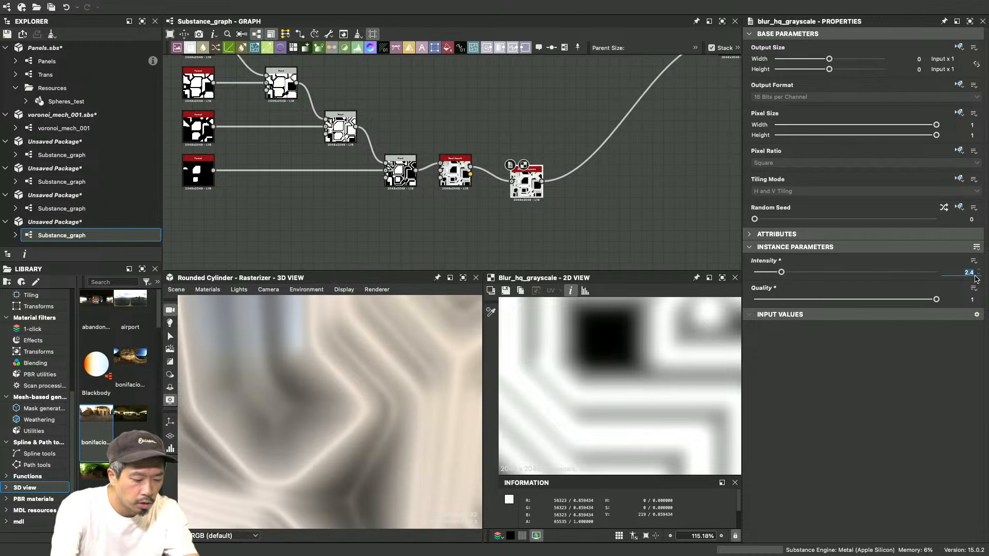
text(1)
key(Return)
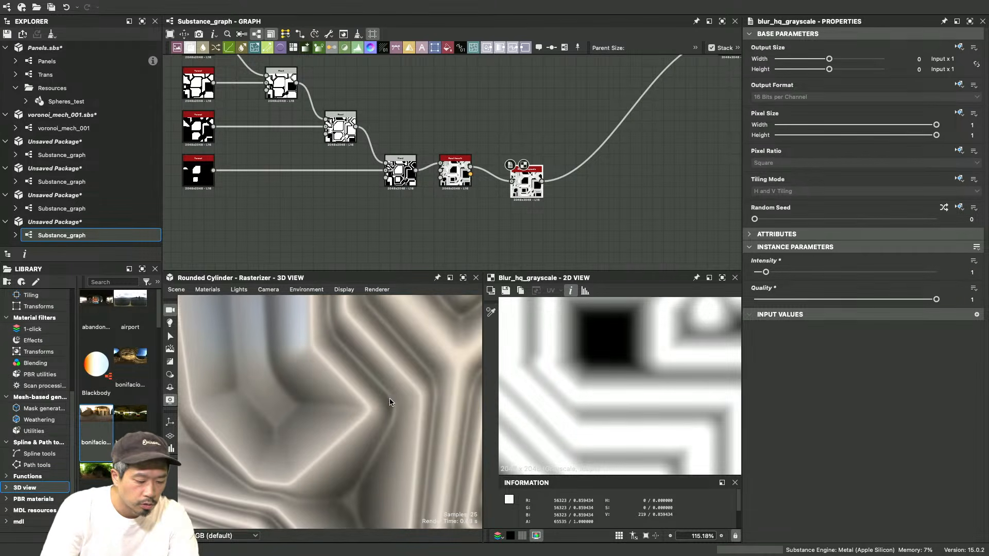
Examine the blurred panel relief from several sides of the cylinder and across the whole pattern in the 2D view
scroll(344, 383, down, 5)
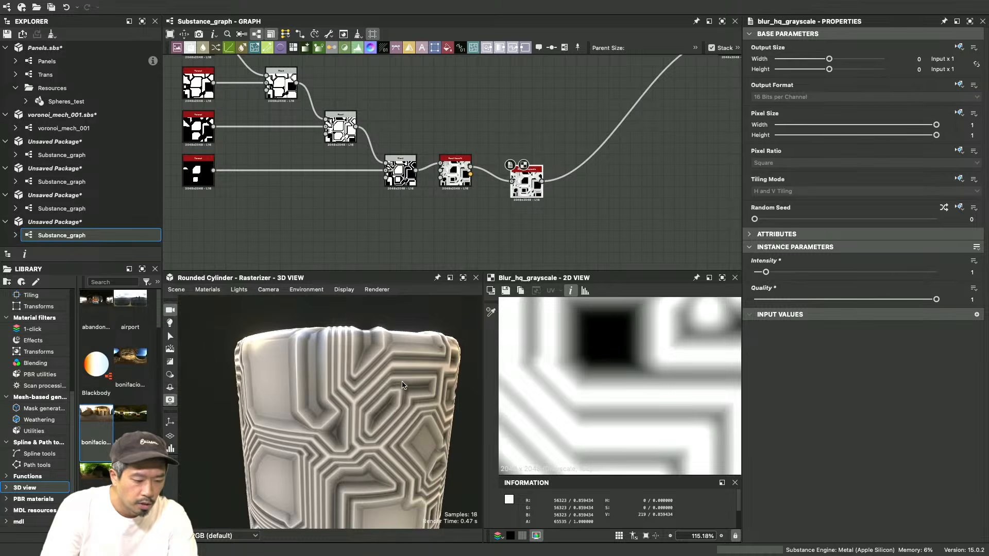
drag(403, 382, 369, 421)
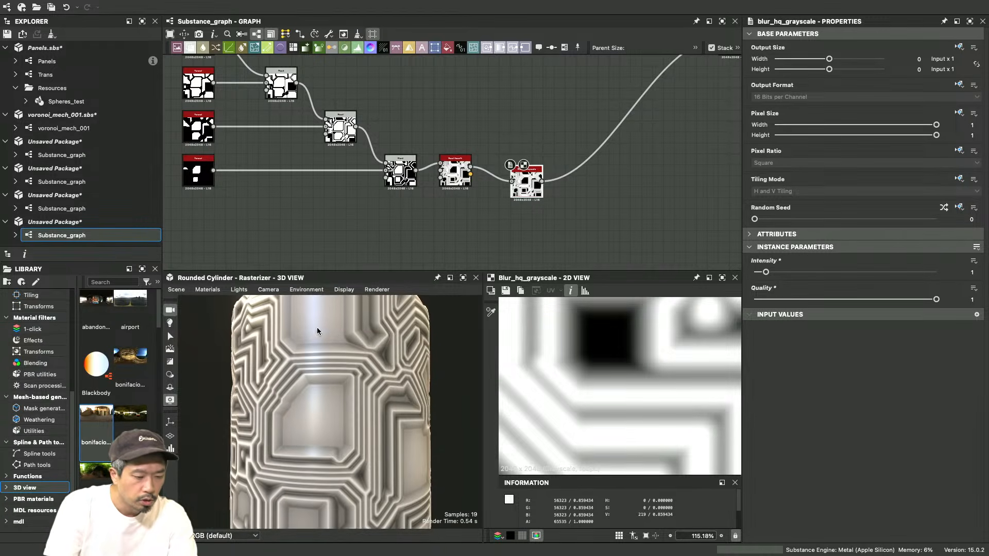
drag(317, 332, 392, 383)
middle_drag(258, 192, 408, 200)
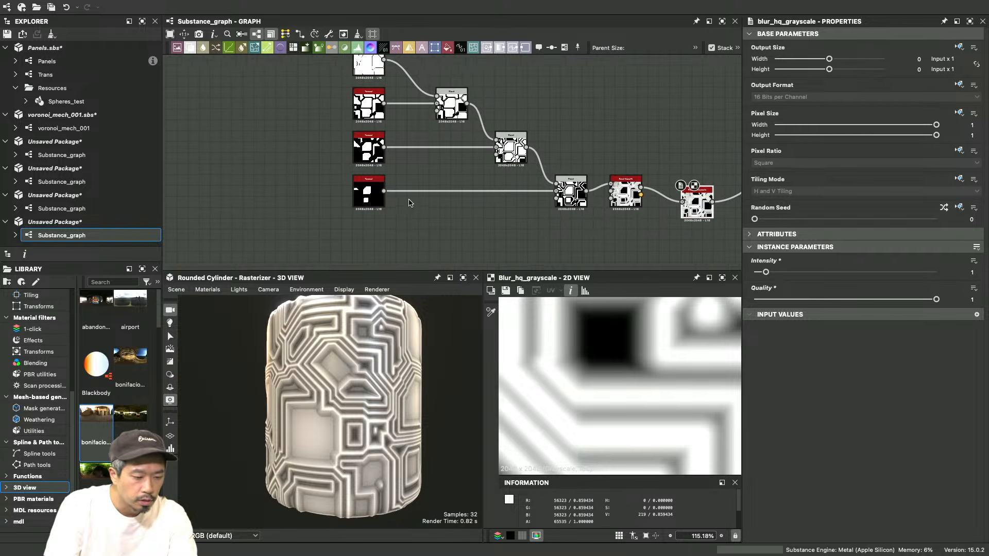
scroll(357, 394, down, 1)
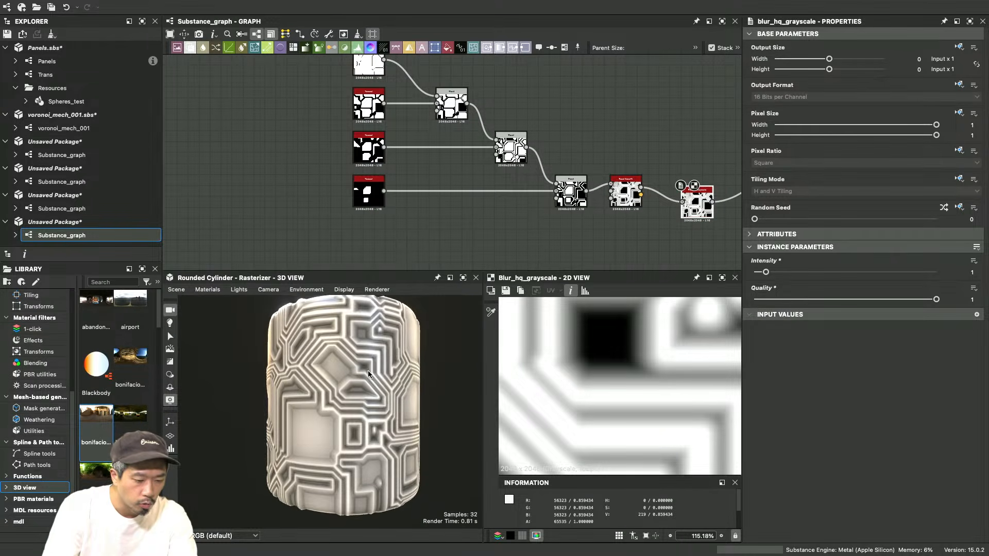
drag(369, 374, 384, 376)
scroll(605, 396, down, 6)
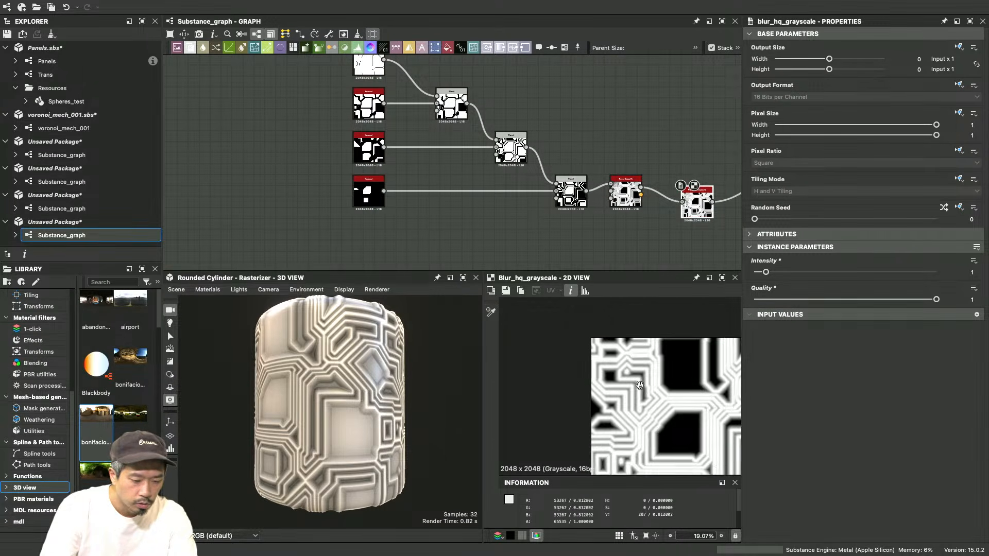
scroll(639, 385, down, 2)
drag(375, 370, 391, 382)
Review the third Voronoi's settings and pattern and the Bevel Smooth node's settings
scroll(428, 175, up, 5)
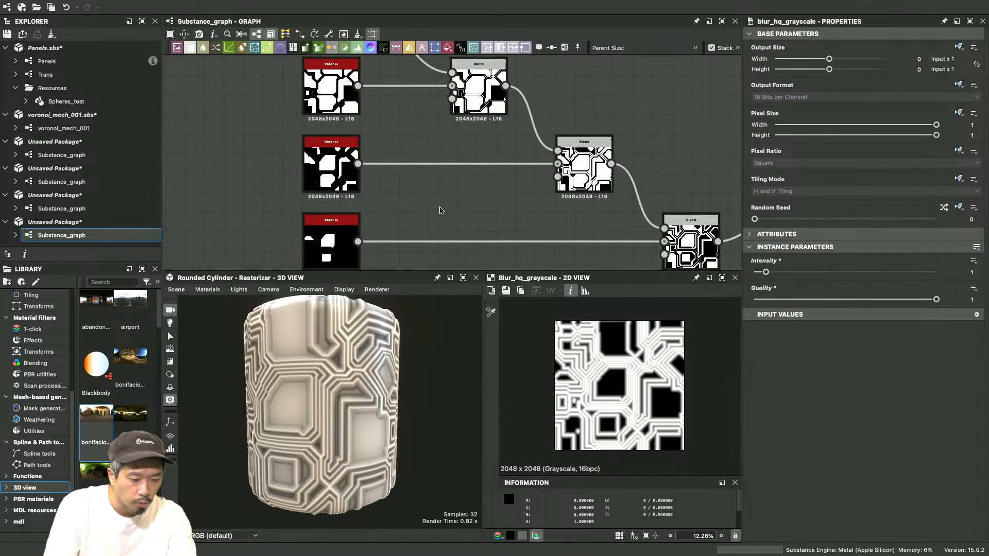
scroll(438, 211, up, 3)
click(356, 208)
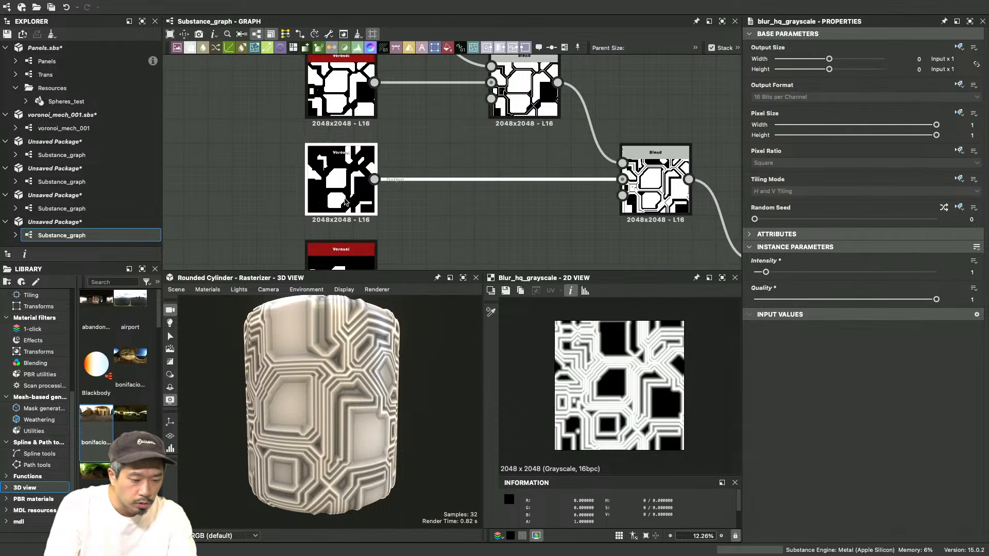
scroll(449, 171, down, 3)
scroll(450, 171, down, 2)
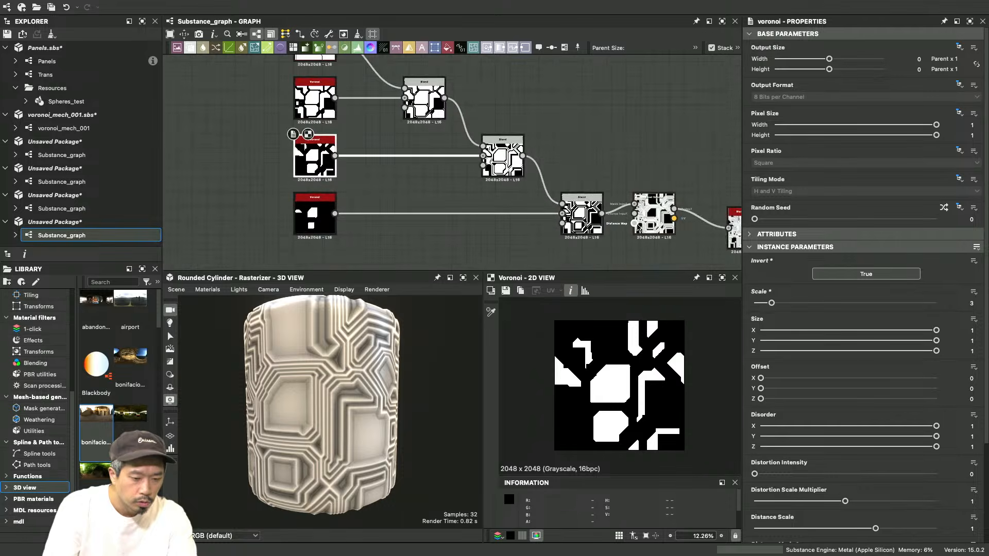
click(666, 217)
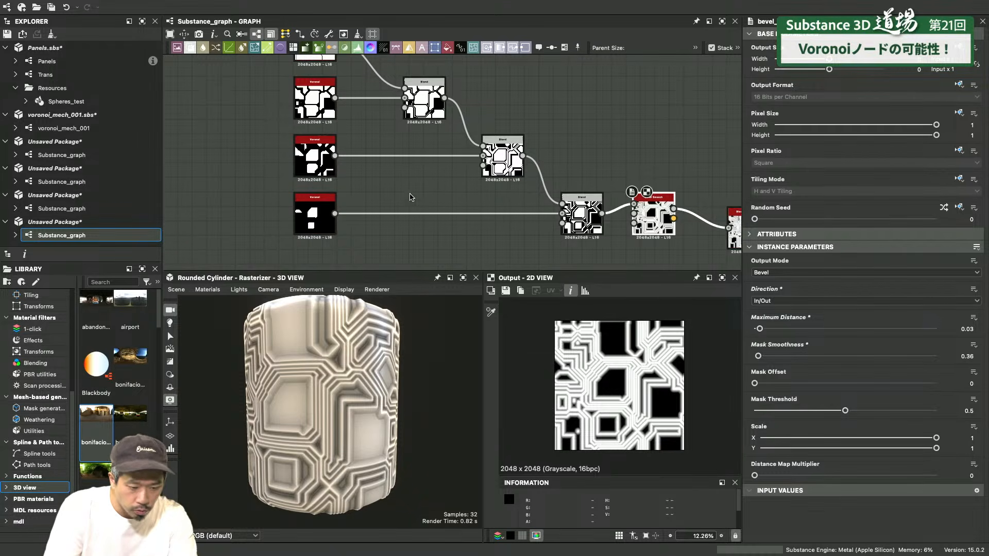
middle_drag(410, 184, 340, 203)
click(303, 195)
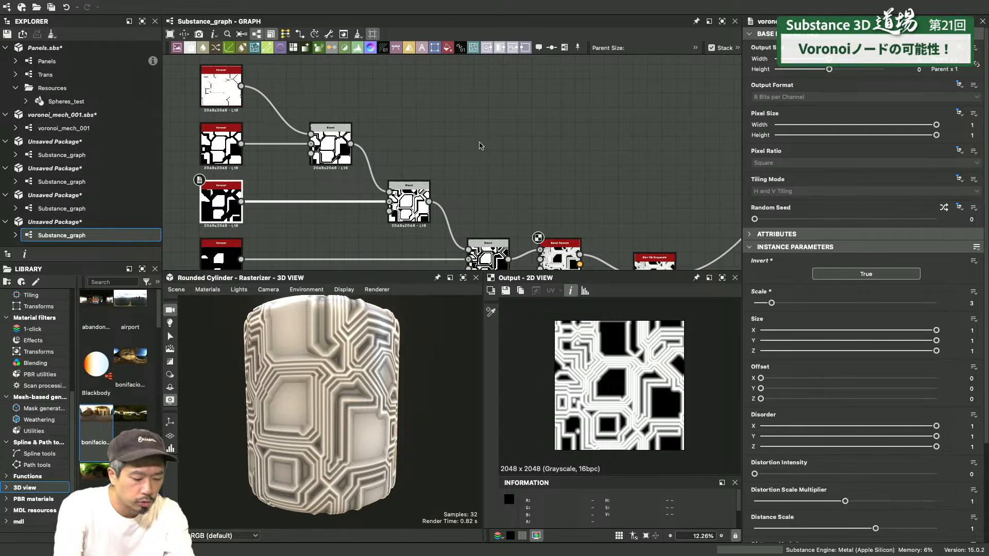
key(space)
text(bevel)
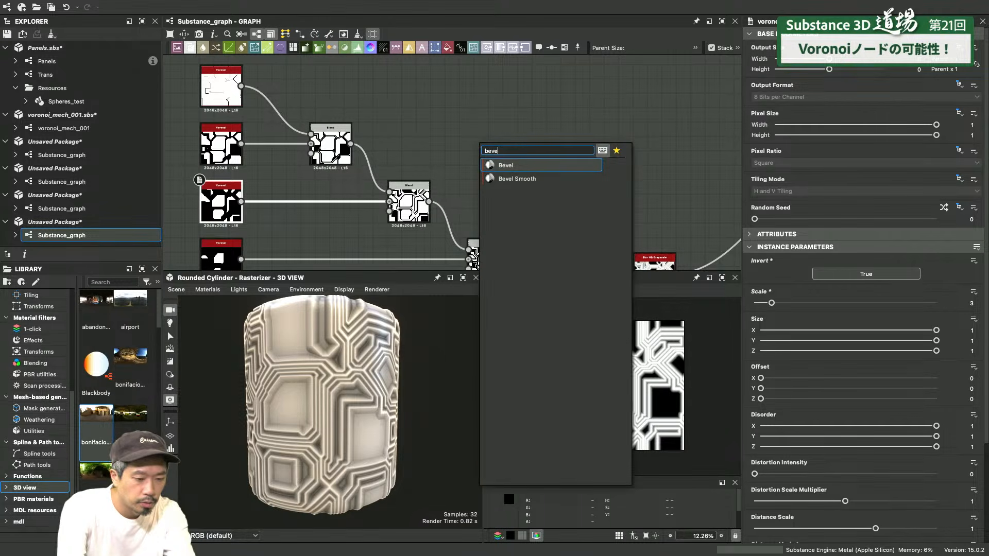
key(Return)
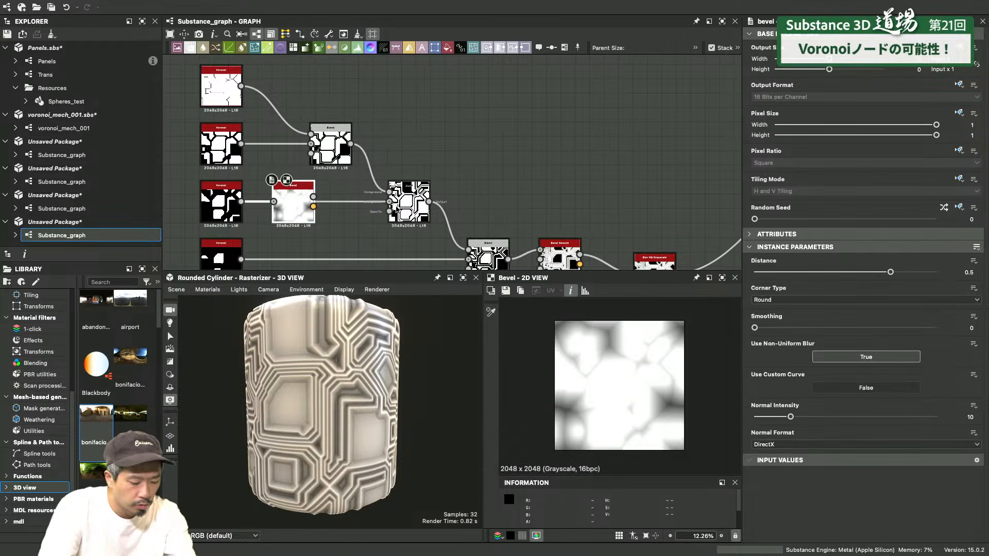
key(super+z)
Add a separate Bevel node above the Blend chain, feed it from the third Voronoi and set its Distance to -0.14
key(space)
text(bevel)
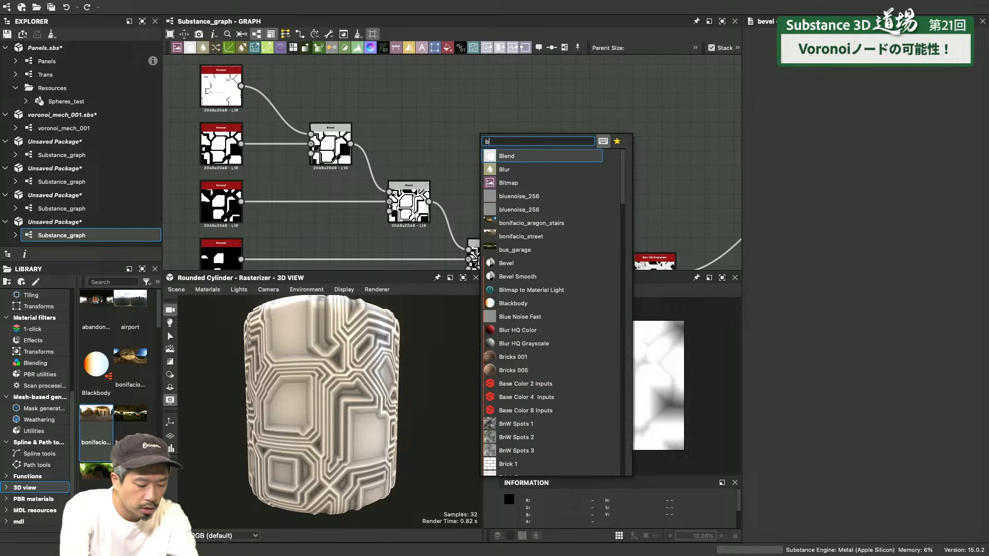
key(Return)
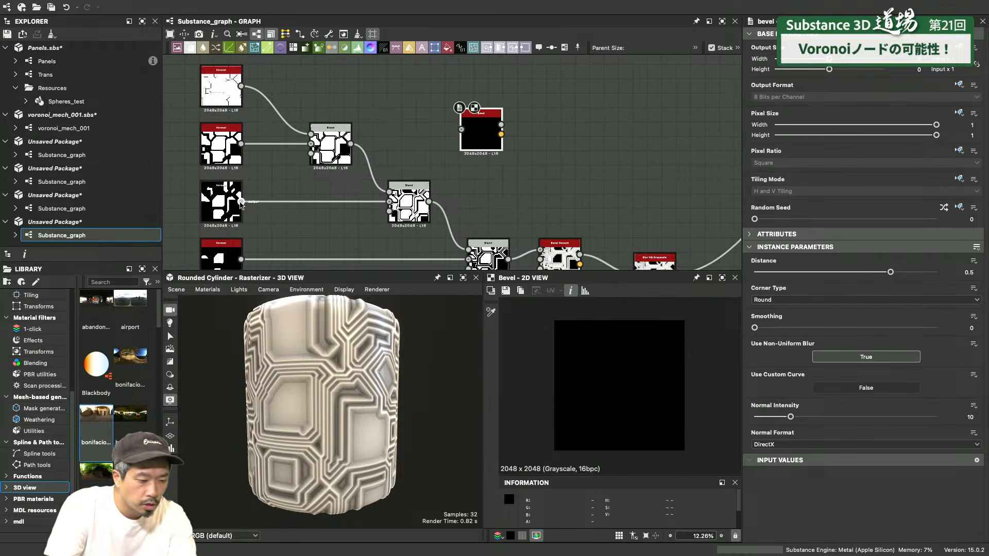
drag(241, 202, 461, 152)
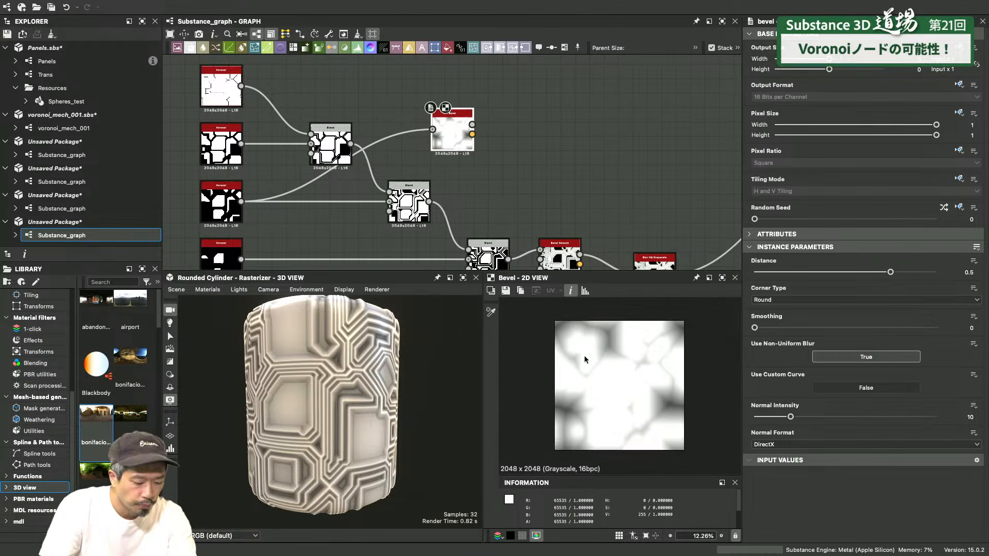
scroll(596, 403, up, 1)
drag(891, 272, 833, 273)
Add a Levels node after the new Bevel and examine the bevelled shape's edge gradient in the 2D view
key(space)
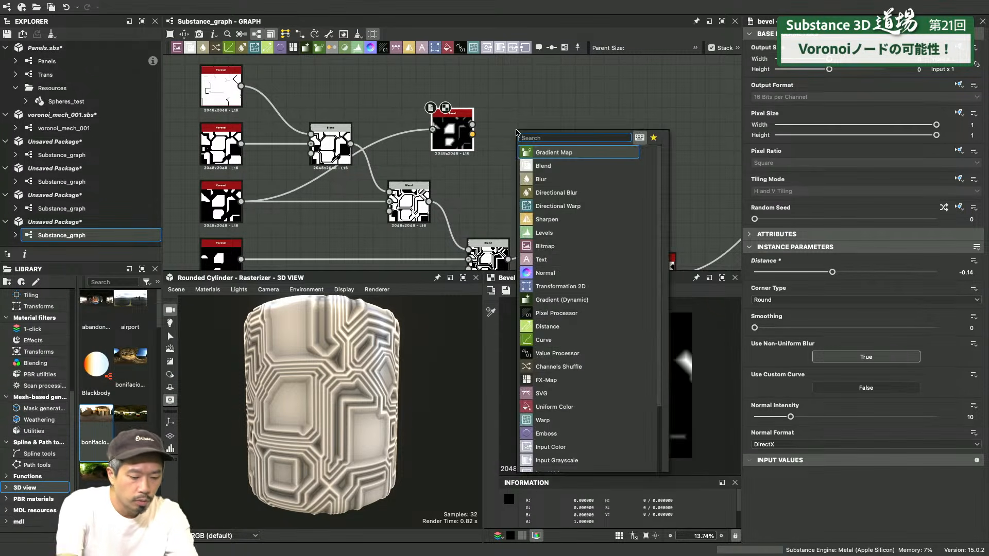
text(leve)
key(Return)
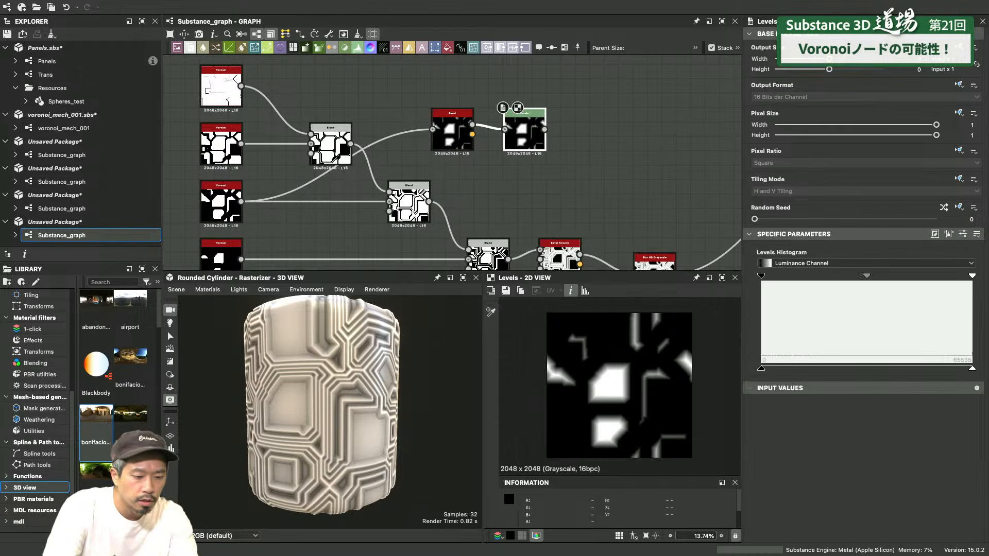
scroll(611, 407, up, 8)
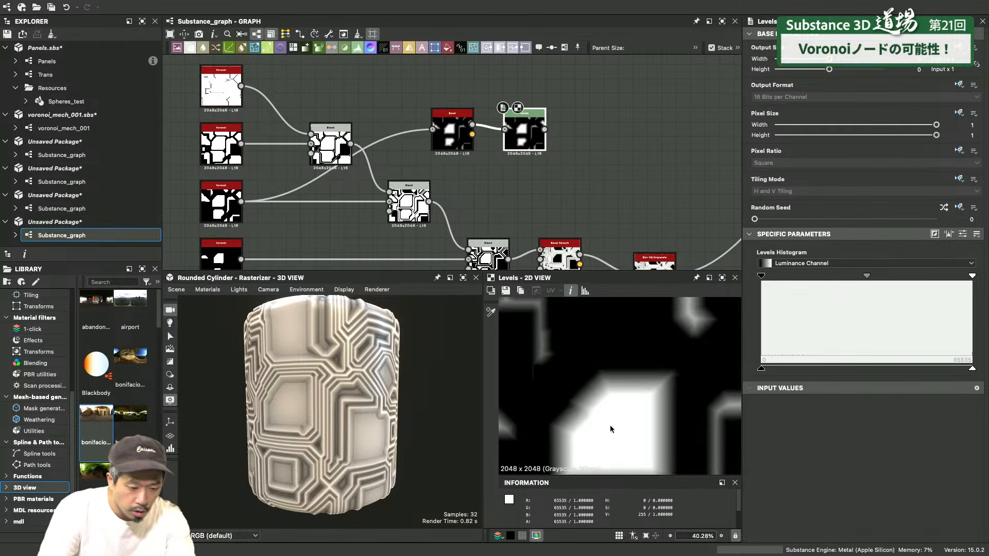
scroll(610, 384, up, 1)
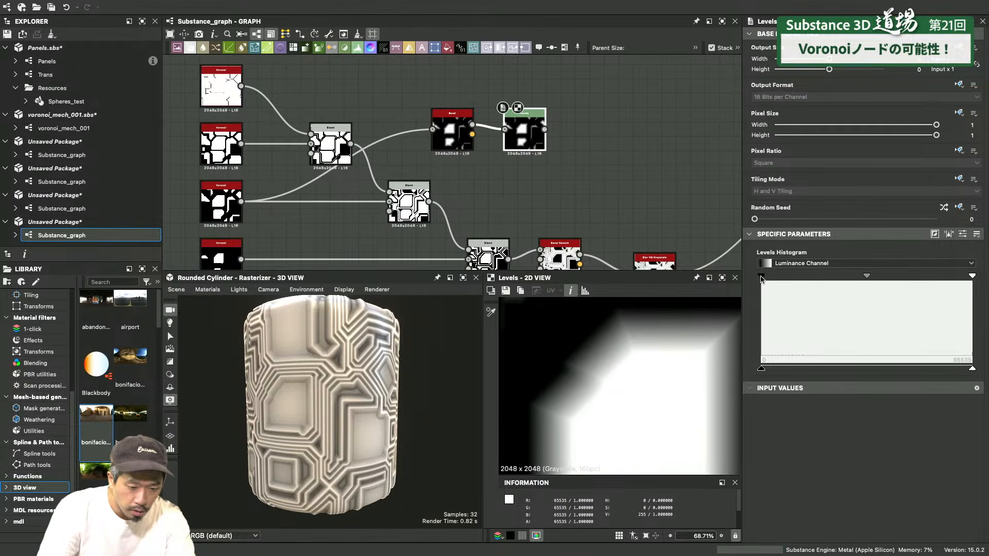
Narrow the Levels input range, raising the black point slightly and lowering the white point to just below mid-range
drag(761, 277, 790, 277)
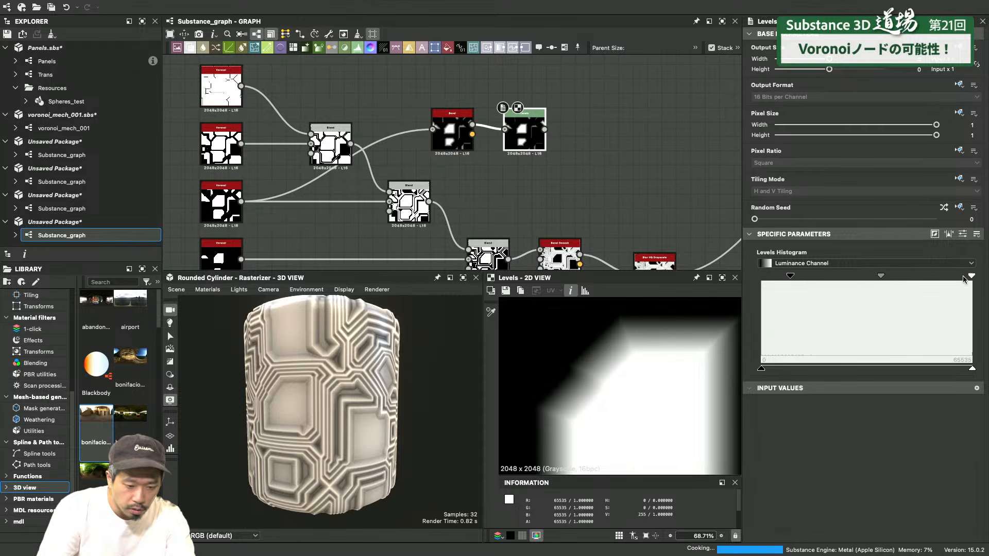
drag(971, 276, 858, 277)
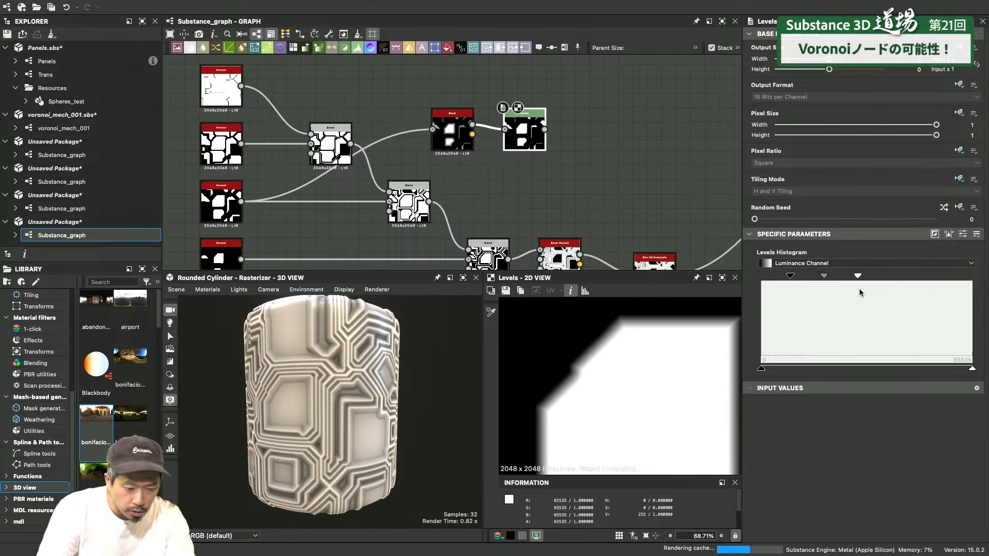
Add a Height Blend node, feeding its top height from Levels and its bottom height from the Blur HQ Grayscale
scroll(504, 137, down, 5)
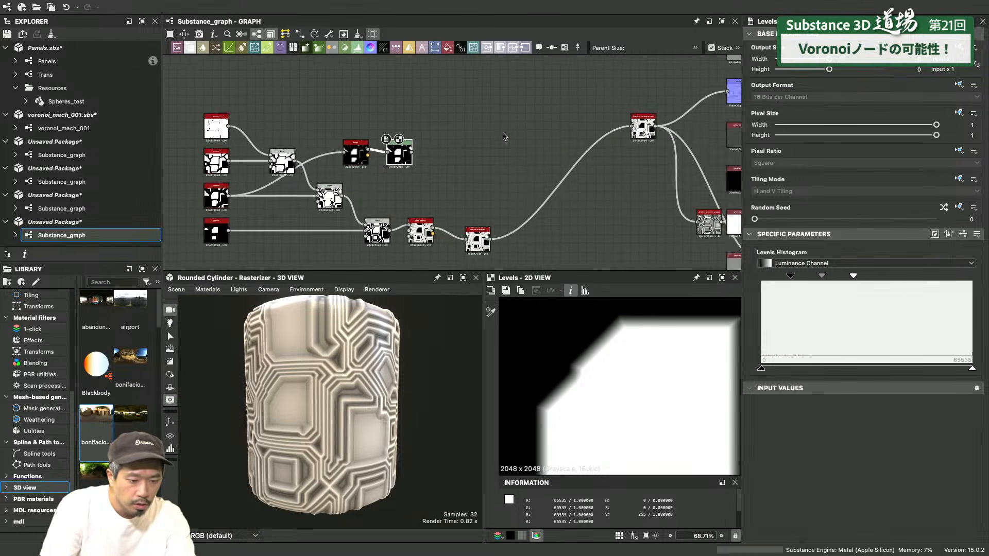
scroll(515, 143, up, 1)
key(space)
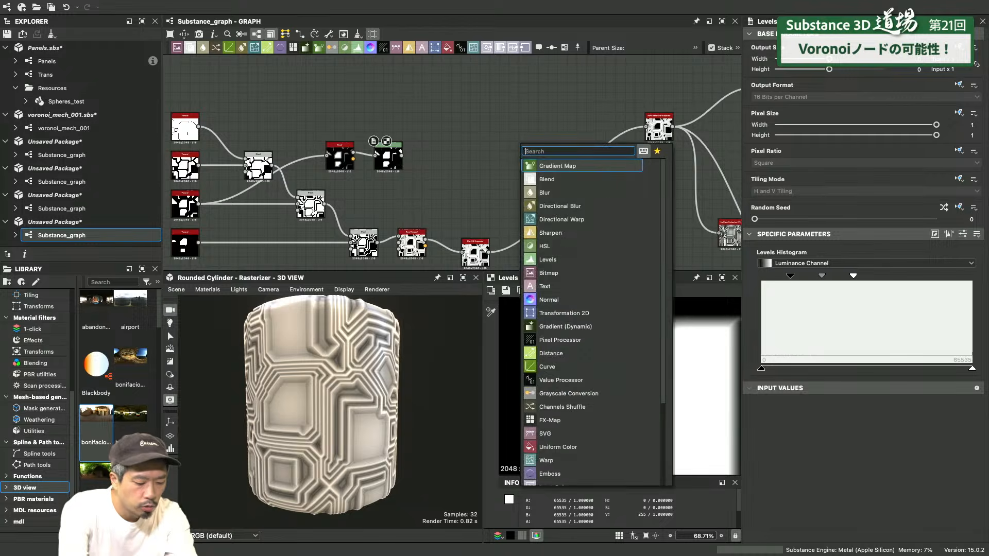
text(hei)
click(613, 168)
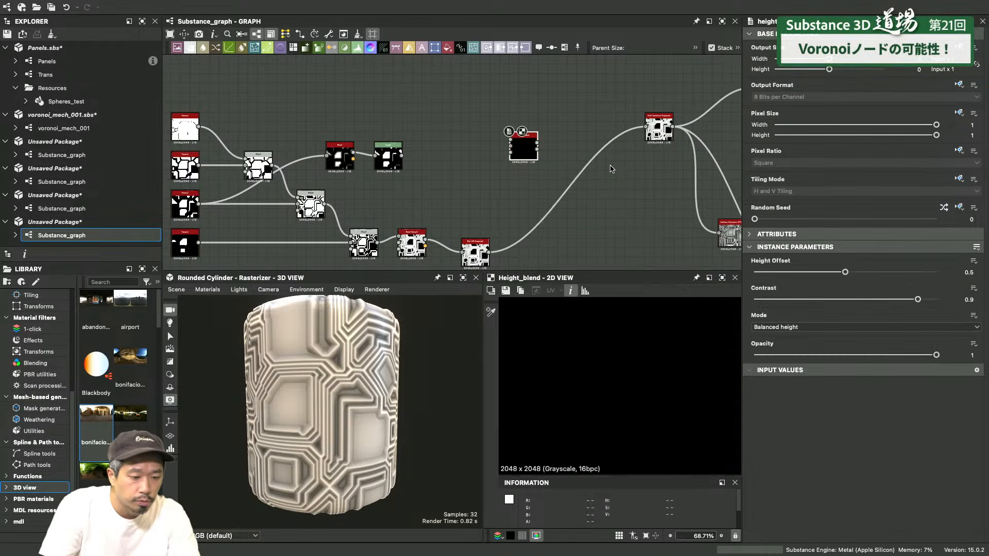
scroll(435, 154, up, 4)
drag(370, 169, 578, 138)
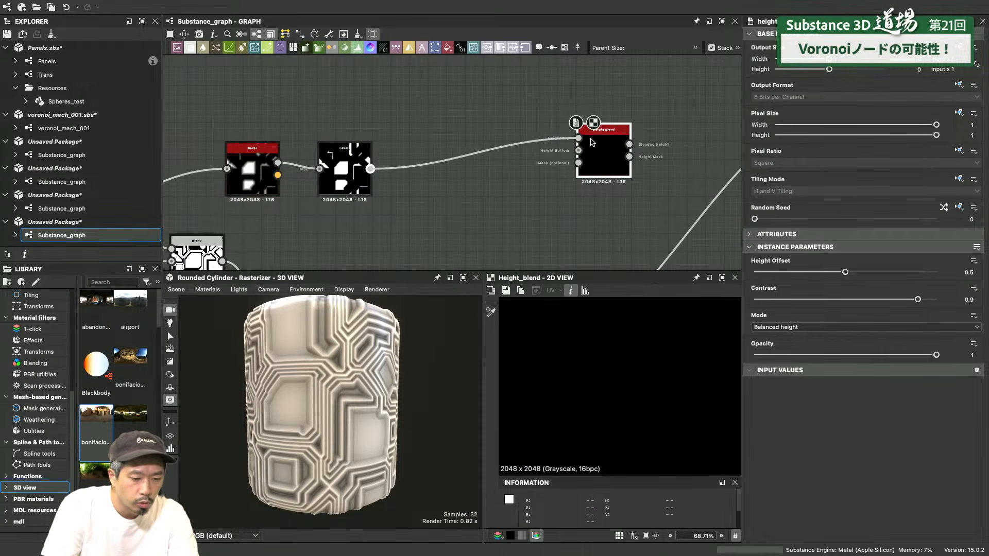
scroll(477, 183, down, 3)
middle_drag(477, 183, 500, 110)
middle_drag(486, 170, 480, 205)
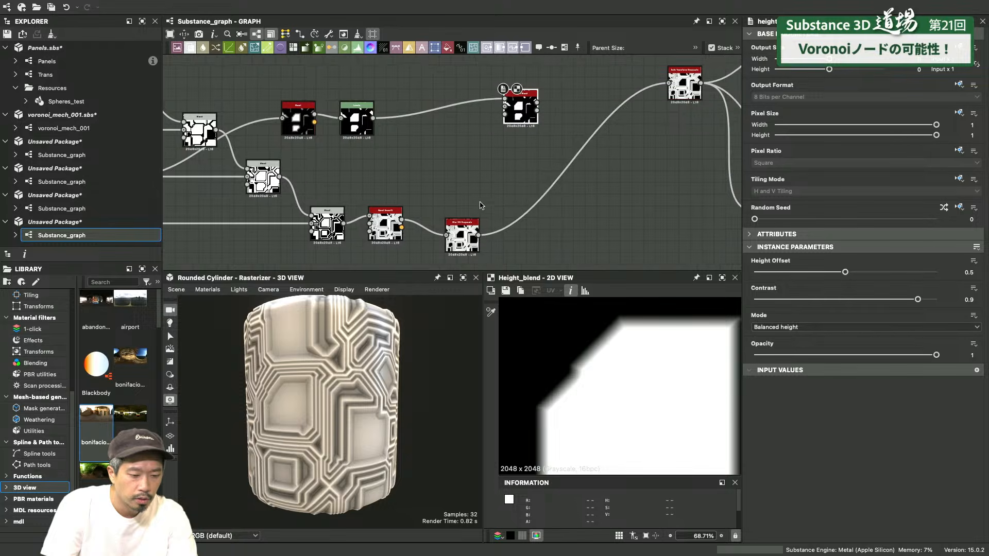
drag(485, 168, 506, 107)
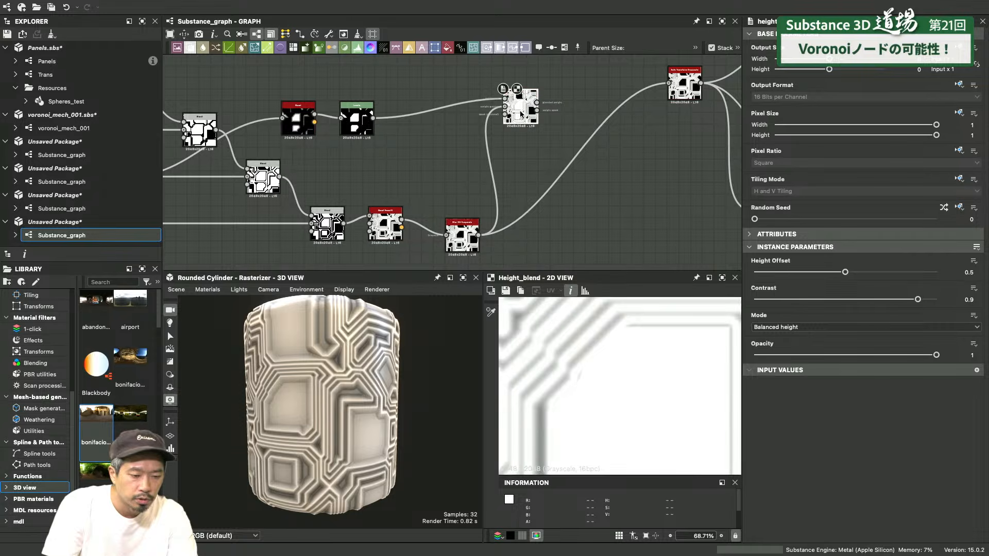
Set the Height Blend's Height Offset to 0.72 and connect its blended height to the Safe Transform Grayscale node
scroll(632, 338, down, 3)
drag(846, 272, 886, 271)
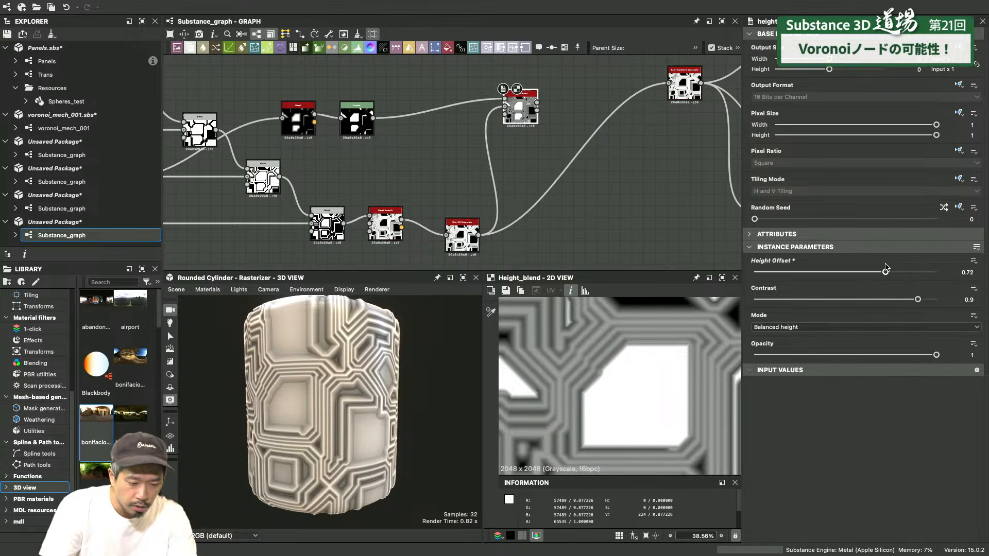
middle_drag(565, 131, 511, 161)
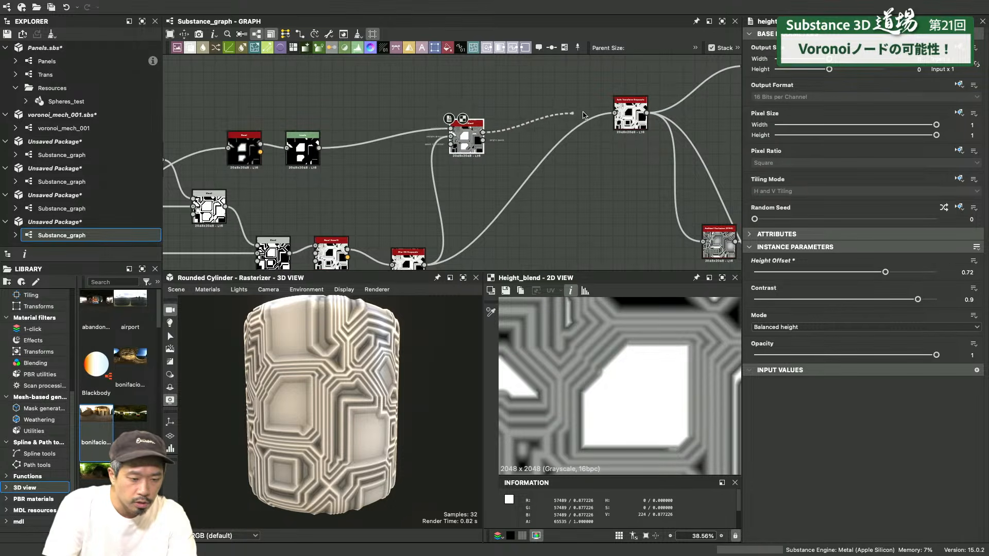
drag(613, 124, 613, 126)
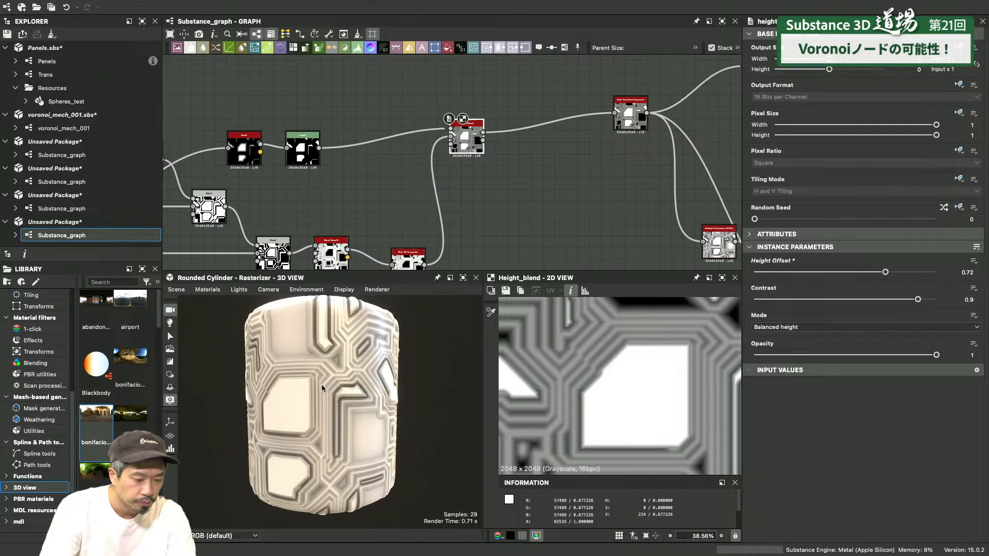
Examine the raised bevelled shapes on the cylinder up close and from several sides
scroll(322, 385, up, 10)
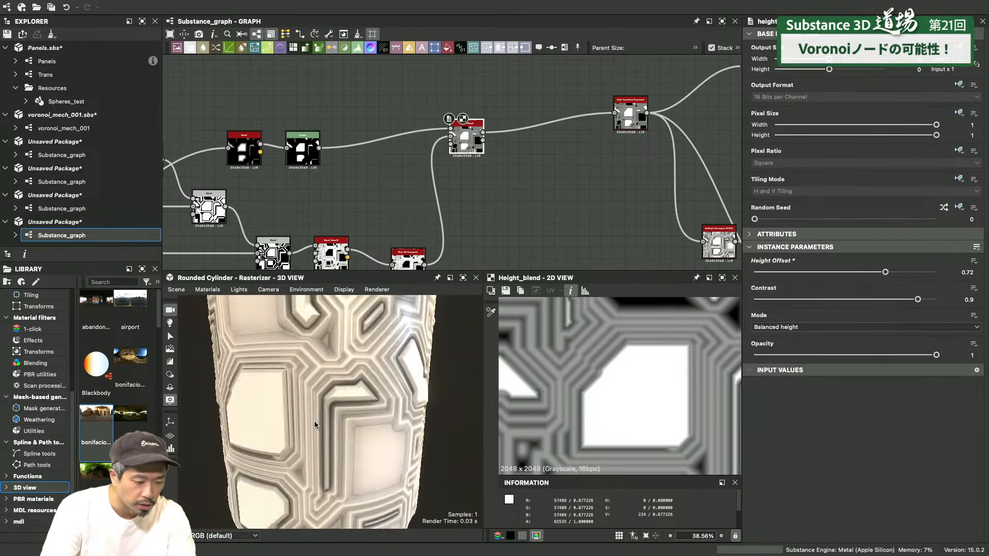
scroll(315, 424, up, 10)
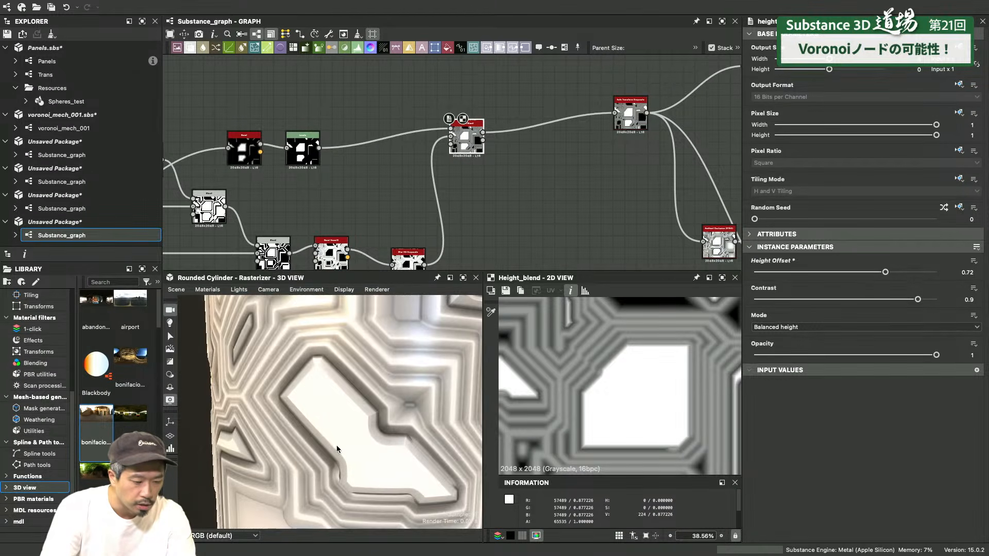
scroll(322, 430, down, 10)
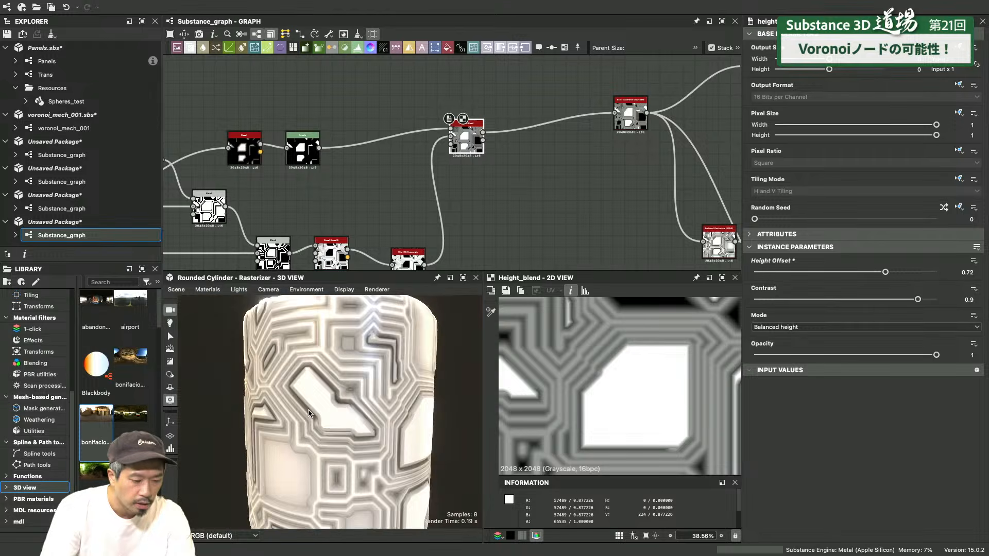
drag(308, 410, 320, 444)
right_drag(319, 444, 324, 375)
drag(324, 375, 332, 443)
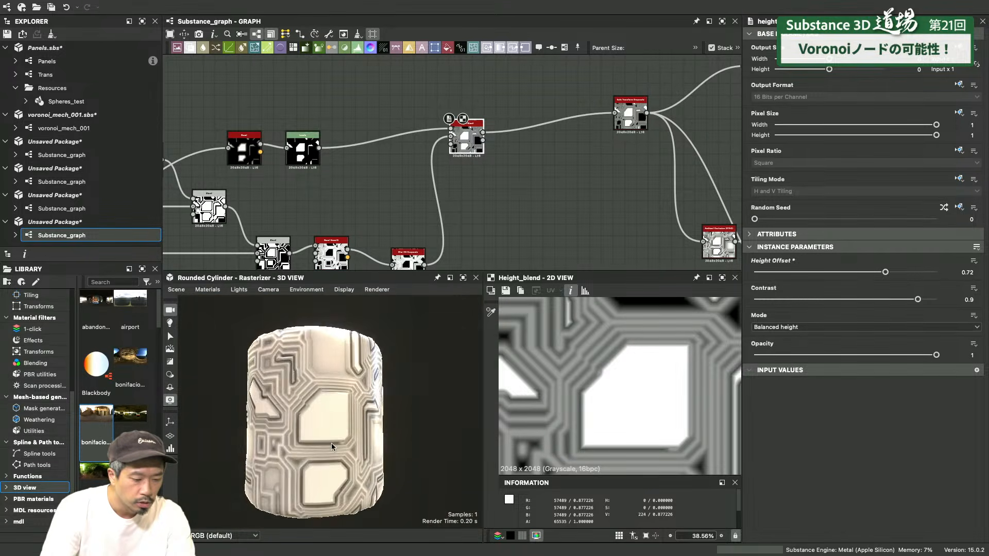
scroll(329, 402, up, 5)
Feed the upper Bevel from the second Voronoi instead of the third and check the relief on the cylinder
middle_drag(392, 196, 470, 185)
scroll(469, 185, up, 5)
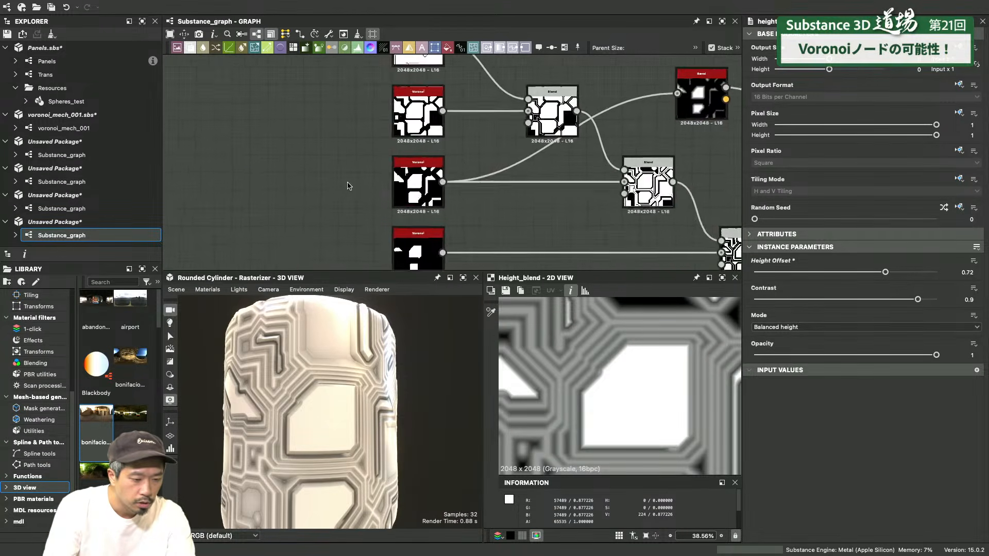
middle_drag(348, 186, 229, 245)
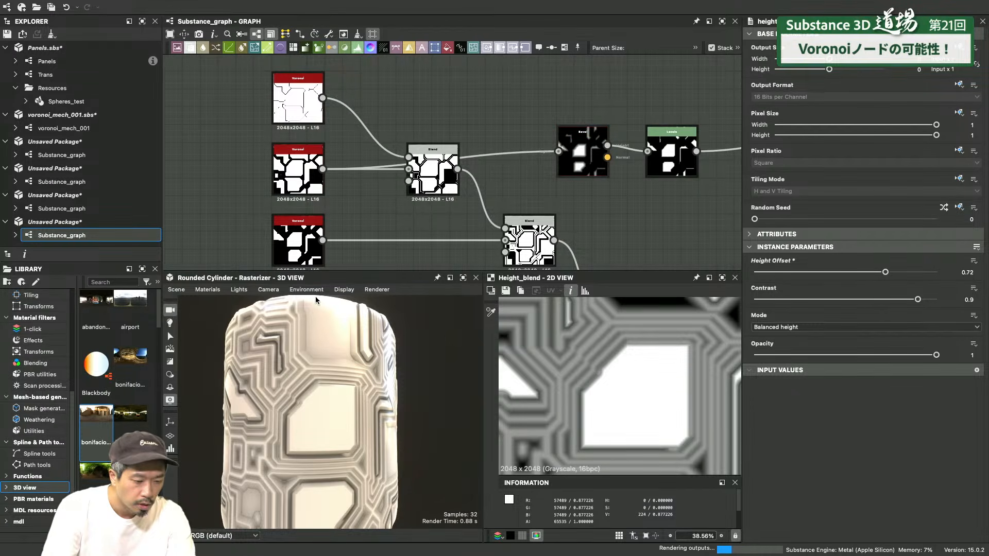
drag(373, 351, 431, 381)
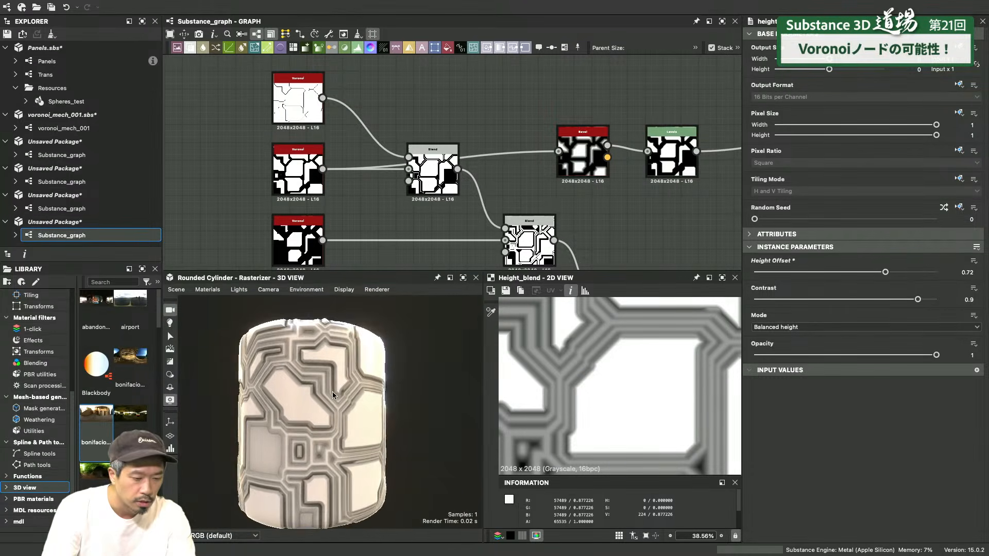
Review the chain from the first Blend through Bevel and Levels to Height Blend, including the Levels settings
middle_drag(470, 163, 343, 171)
drag(325, 170, 332, 170)
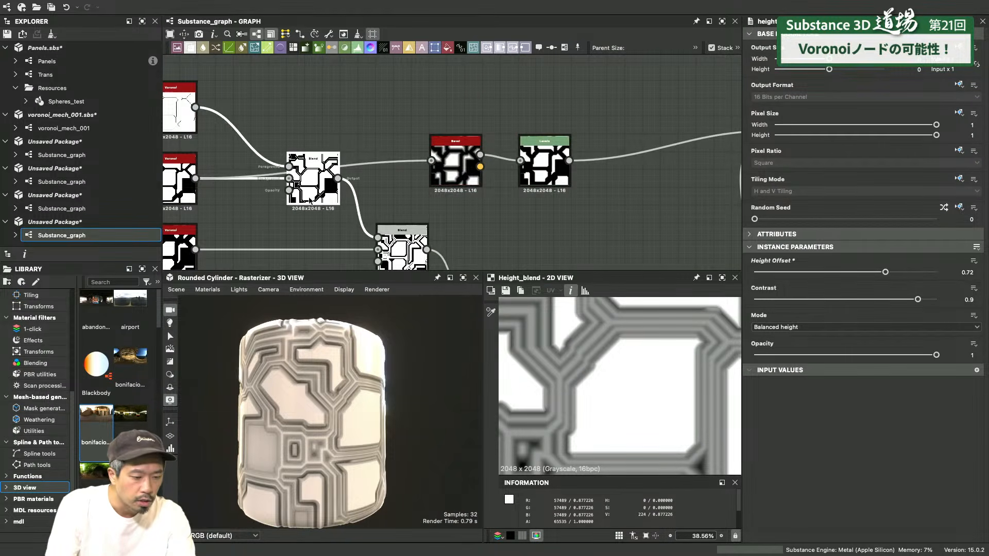
click(557, 180)
middle_drag(607, 113, 420, 138)
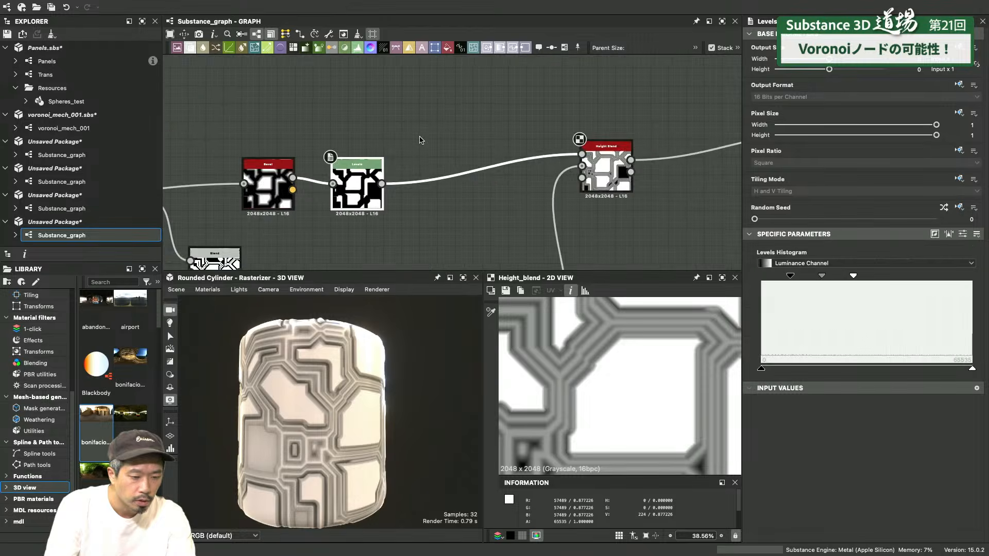
scroll(479, 160, down, 3)
middle_drag(566, 112, 406, 104)
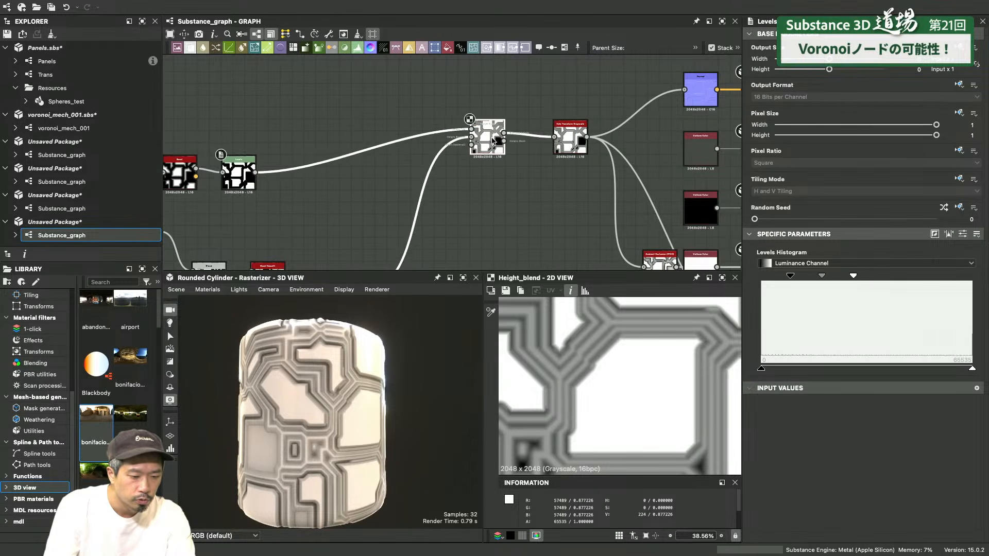
scroll(412, 161, up, 3)
scroll(474, 141, down, 5)
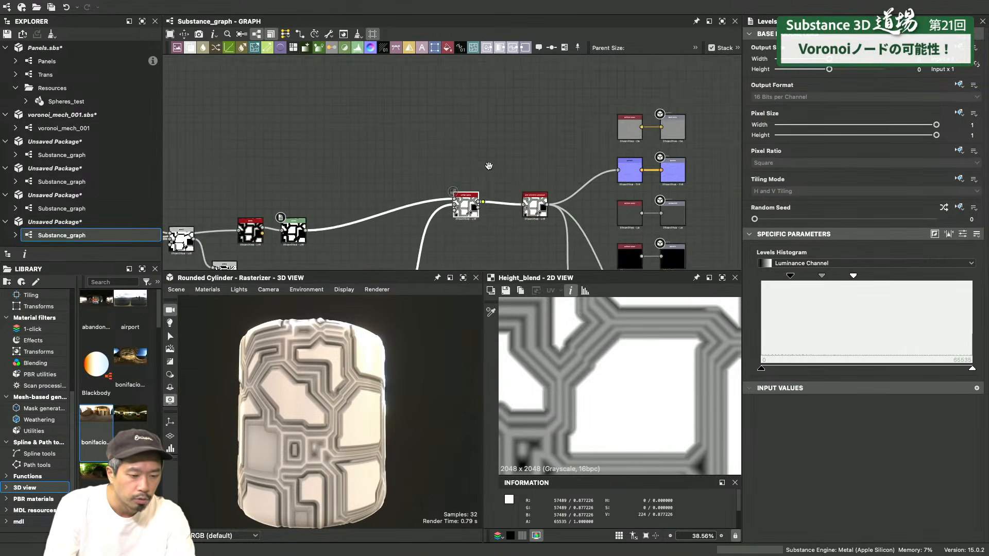
Move the Height Blend closer to Levels and shift the Safe Transform Grayscale and output nodes farther downstream
middle_drag(490, 165, 534, 75)
drag(511, 110, 458, 128)
scroll(499, 174, down, 4)
middle_drag(503, 163, 436, 166)
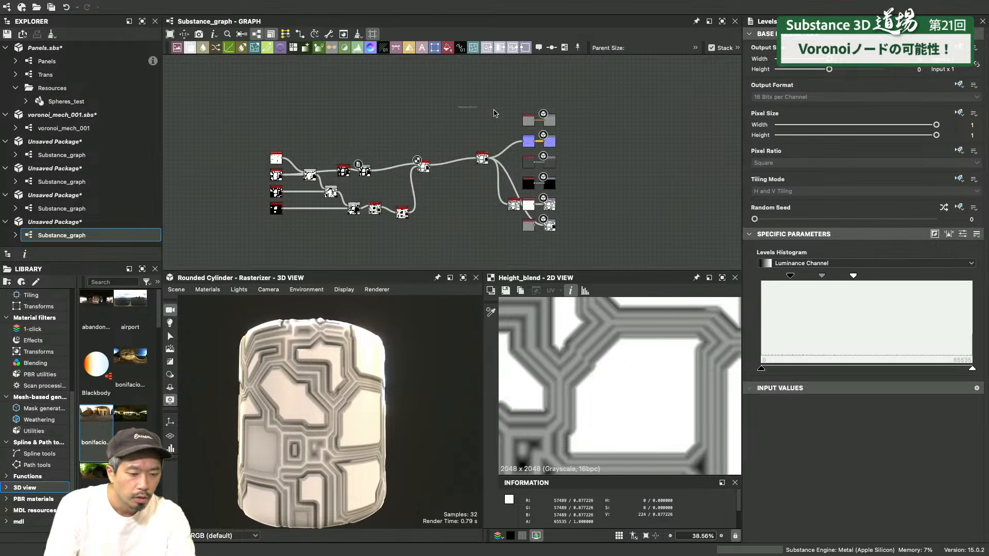
drag(552, 124, 686, 124)
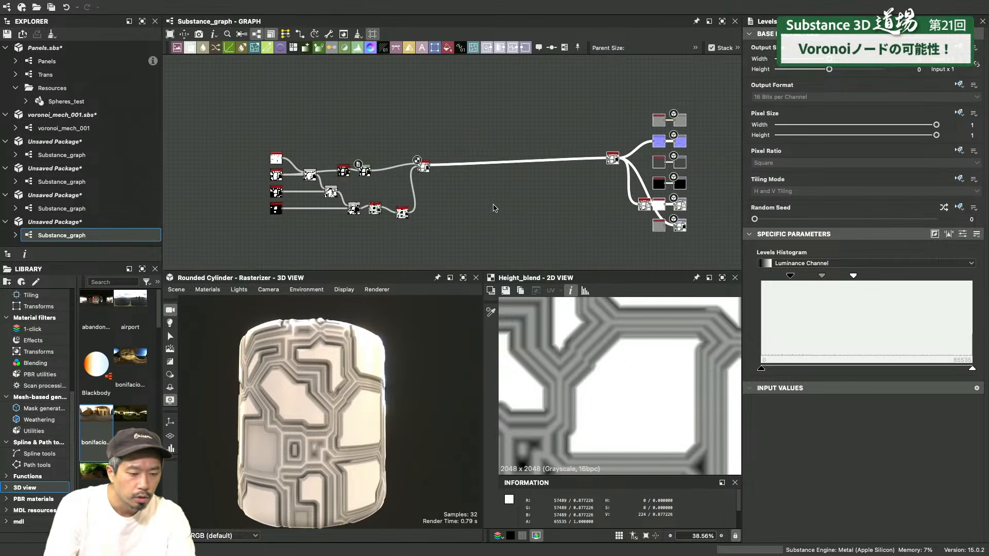
click(493, 206)
Examine the larger raised panels on the cylinder from different angles and distances
middle_drag(441, 174, 544, 157)
scroll(423, 112, up, 4)
drag(274, 415, 295, 407)
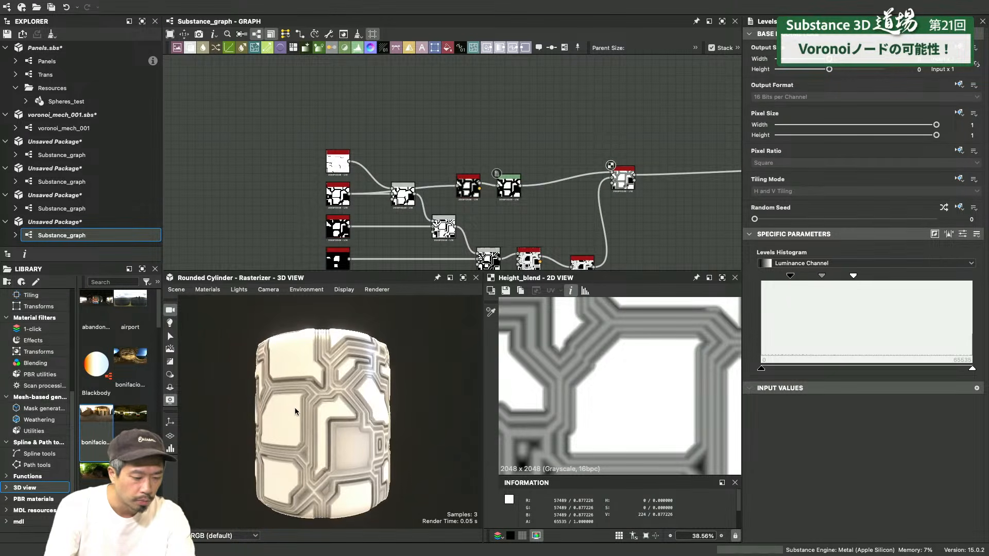
right_drag(295, 407, 294, 450)
drag(294, 449, 326, 332)
right_drag(326, 332, 326, 351)
scroll(407, 114, up, 3)
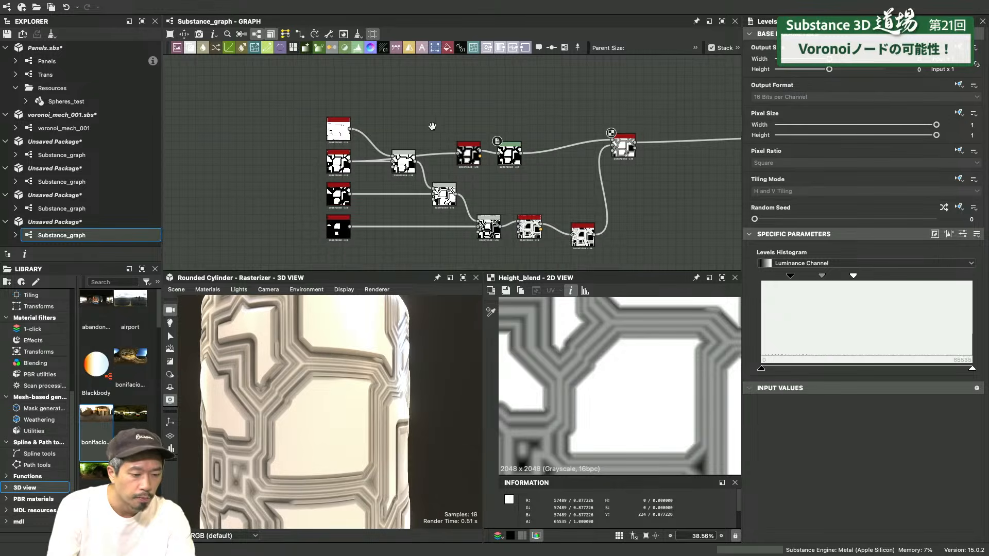
Move the upper Bevel and Levels closer to the first Blend, and place a duplicate of the first Voronoi above them
middle_drag(427, 134, 364, 141)
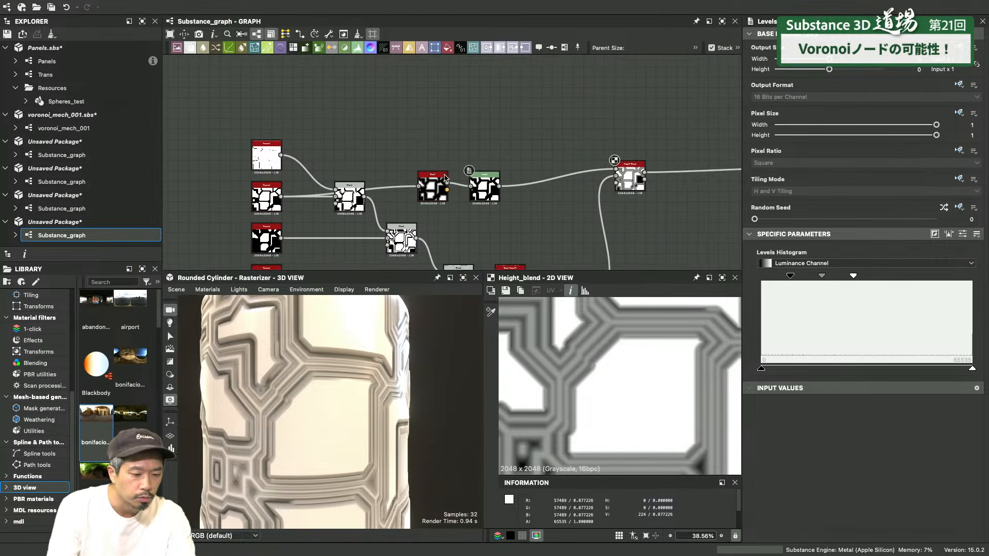
drag(416, 153, 445, 186)
click(272, 155)
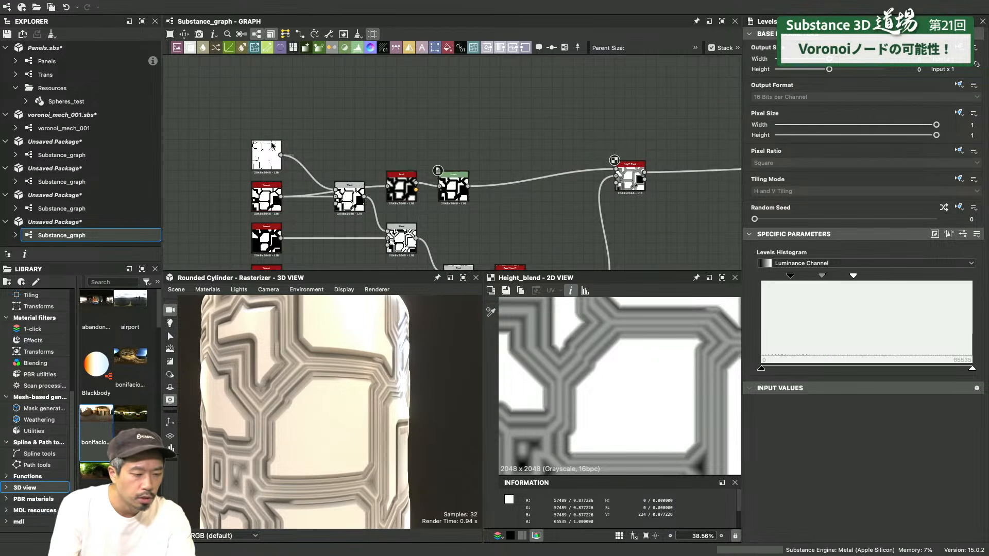
key(ctrl+d)
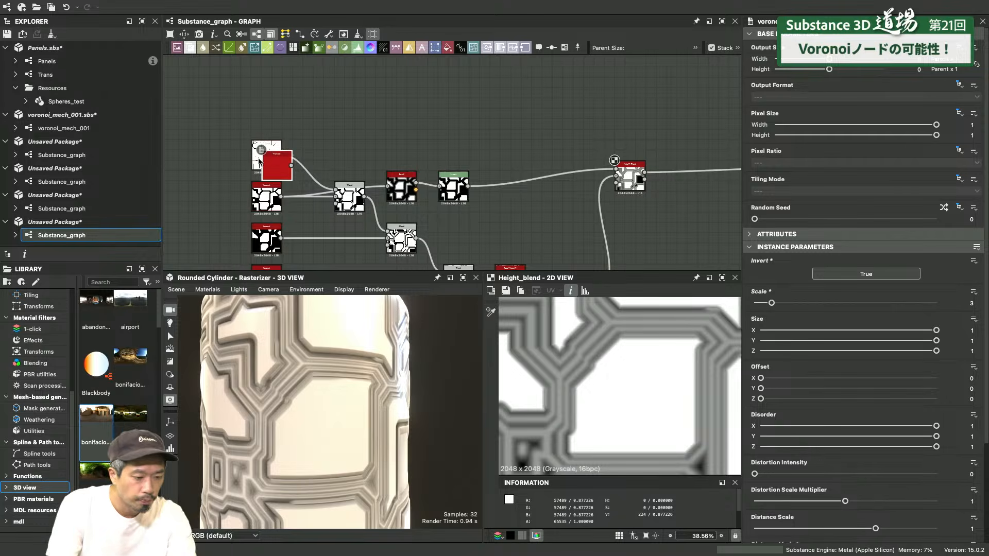
drag(275, 163, 369, 102)
double_click(369, 103)
Set the duplicated Voronoi's Scale to 7 and inspect its finer line pattern in the 2D view
scroll(683, 413, down, 3)
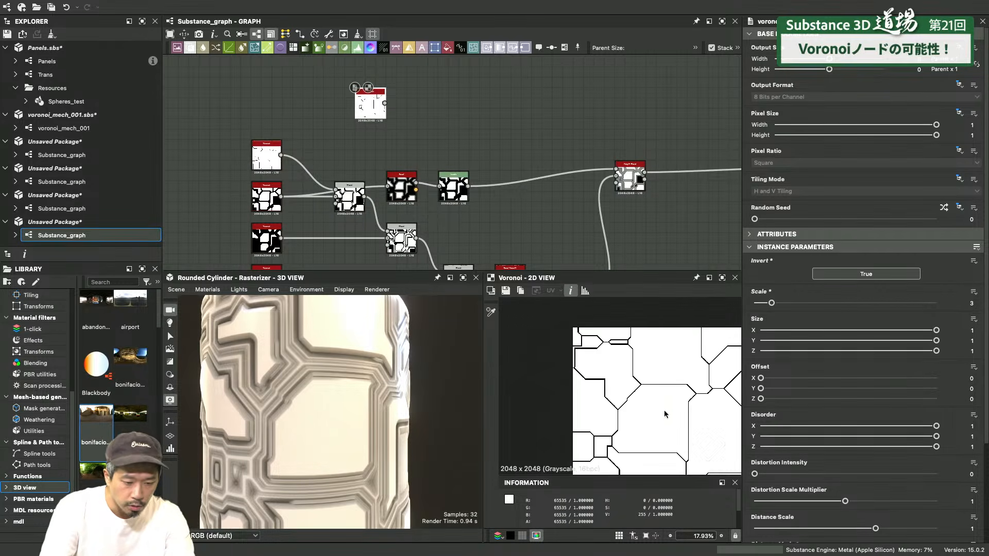
scroll(665, 414, down, 2)
click(966, 303)
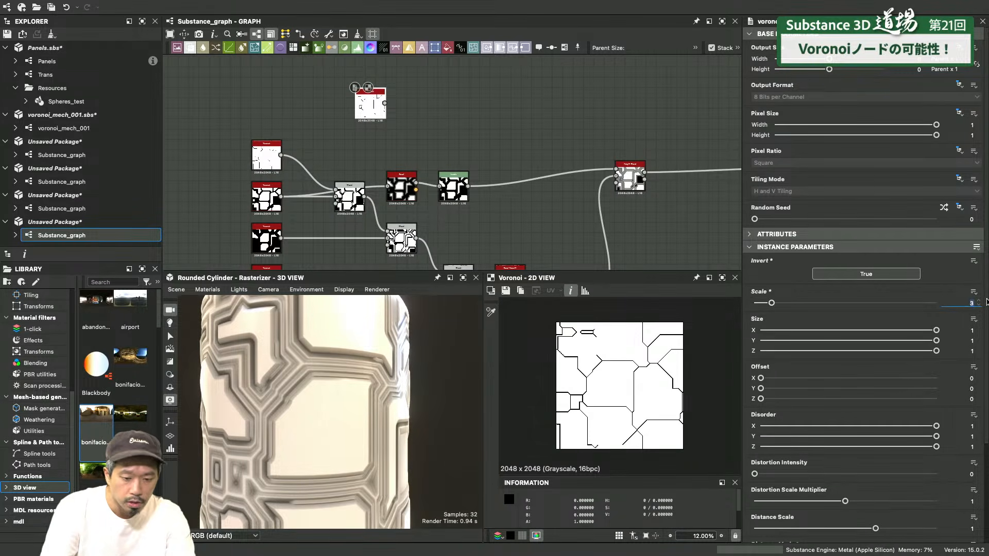
text(7)
key(Return)
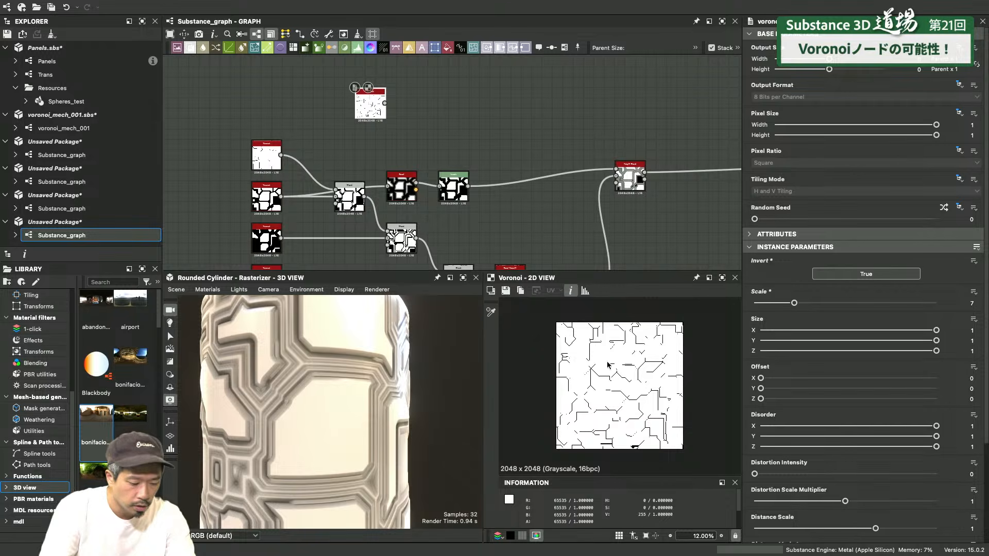
scroll(626, 412, up, 3)
scroll(630, 397, down, 2)
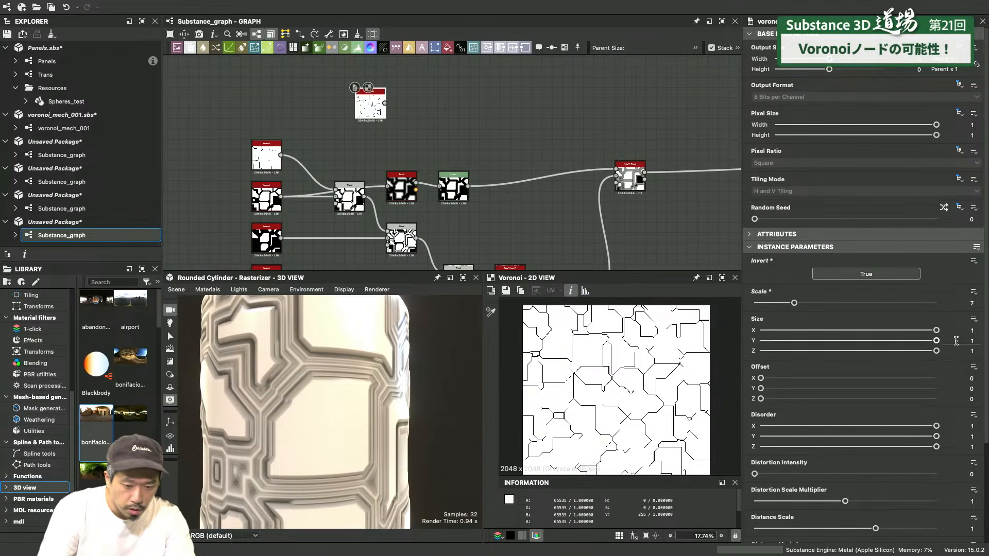
Add a Blend node before the Height Blend, with the finer Voronoi as foreground and the upper Levels as background
scroll(454, 137, up, 2)
key(space)
text(b)
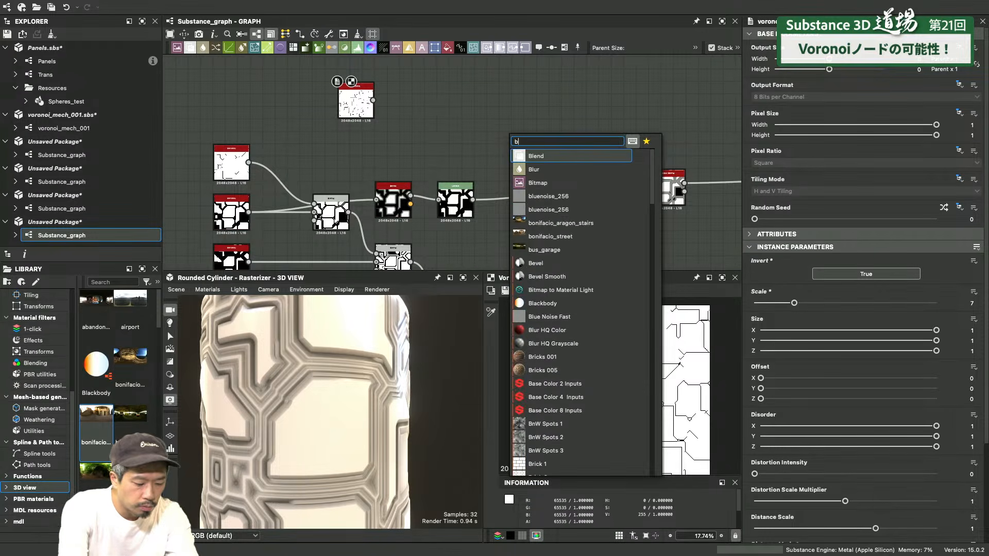
text(l)
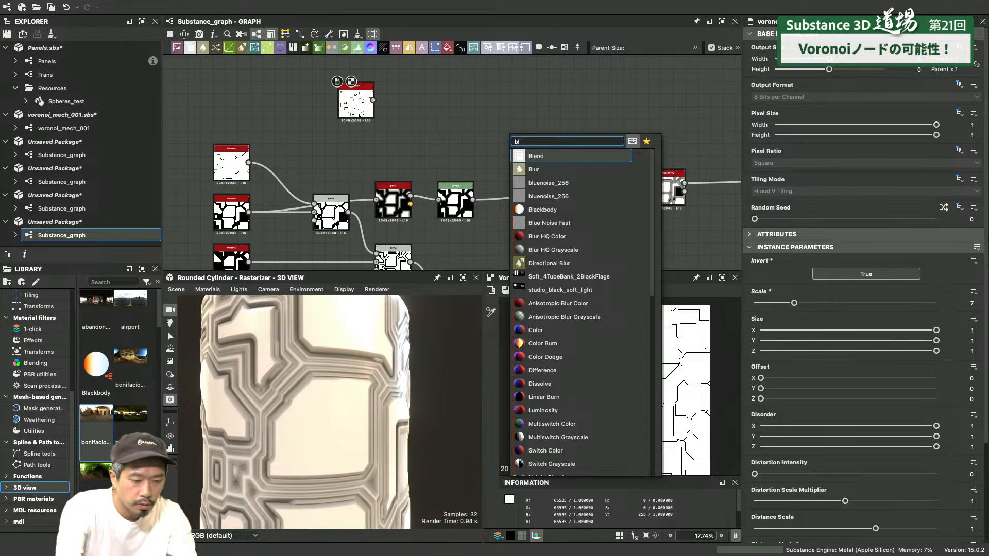
key(Return)
drag(506, 146, 531, 146)
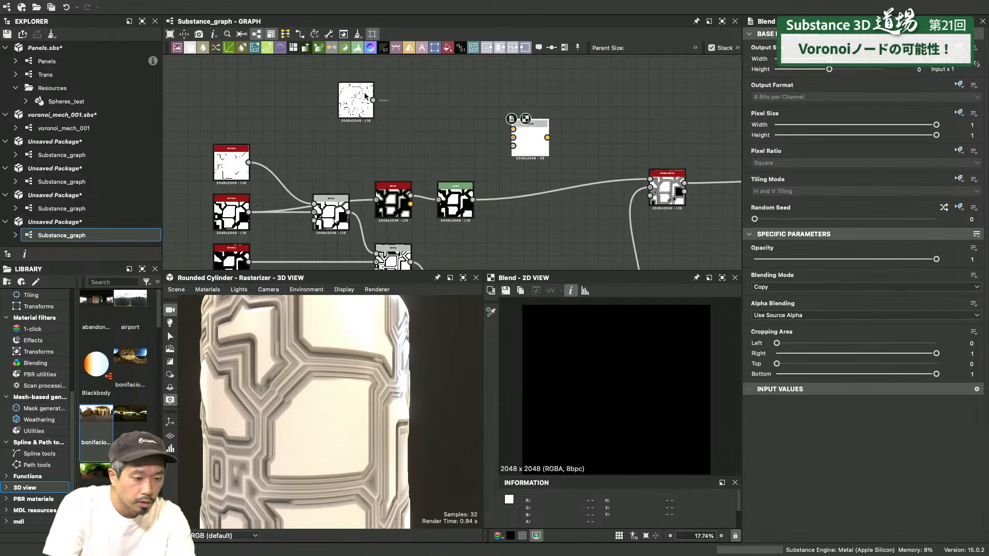
drag(381, 102, 513, 130)
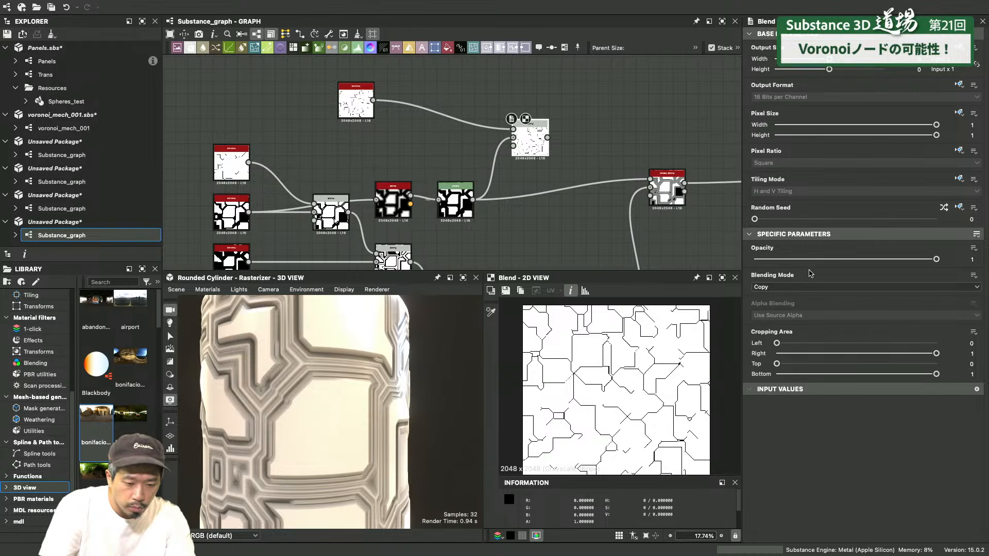
Set the new Blend to Multiply mode and its Opacity to 0.63 to soften the fine lines
click(803, 287)
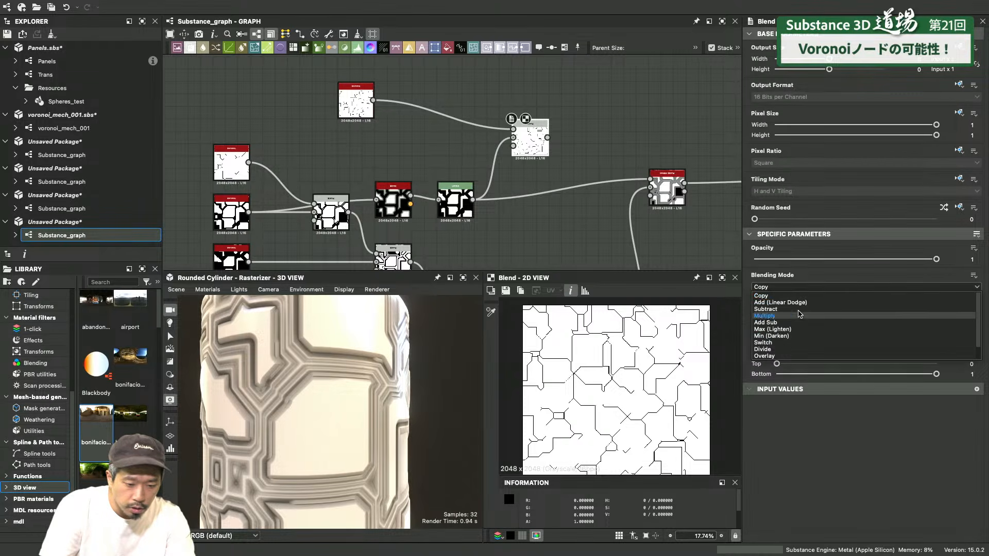
click(799, 316)
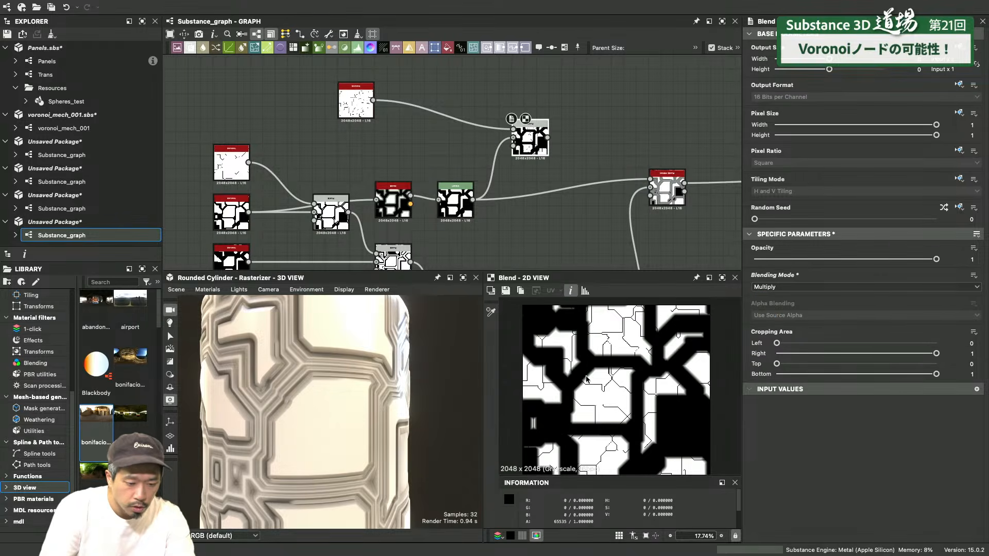
scroll(586, 380, up, 4)
scroll(599, 426, up, 2)
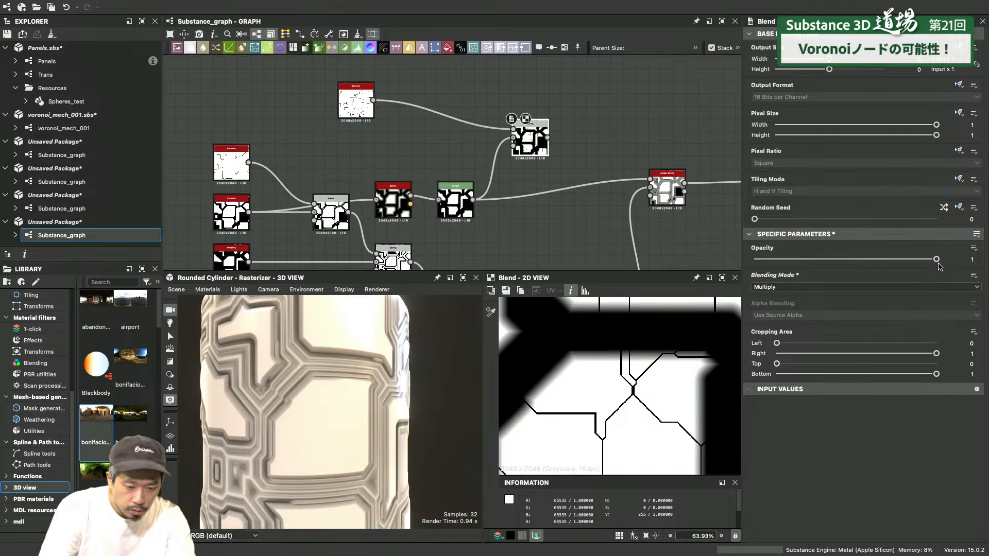
drag(936, 259, 868, 268)
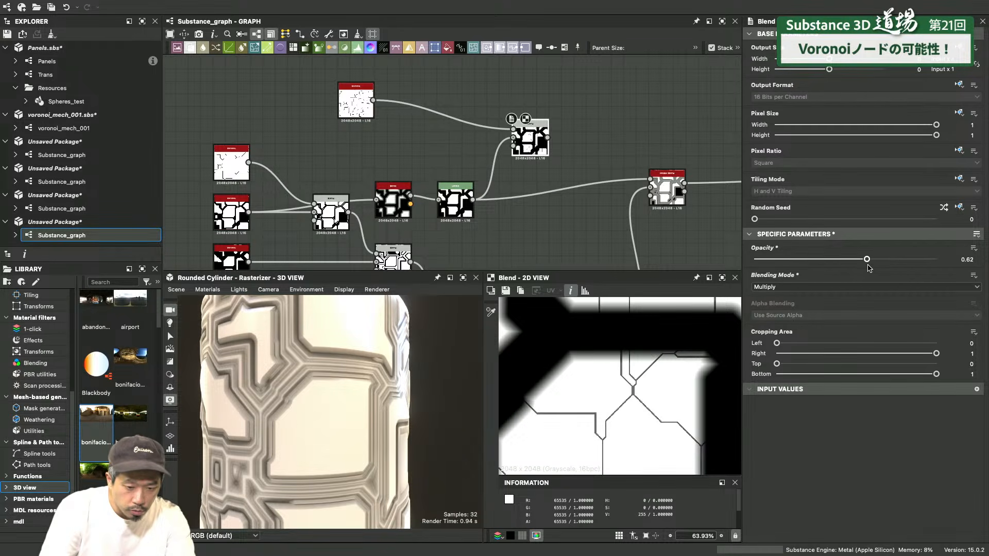
Feed the new Blend into the Height Blend's first input and inspect the panel lines on the cylinder
drag(635, 173, 646, 180)
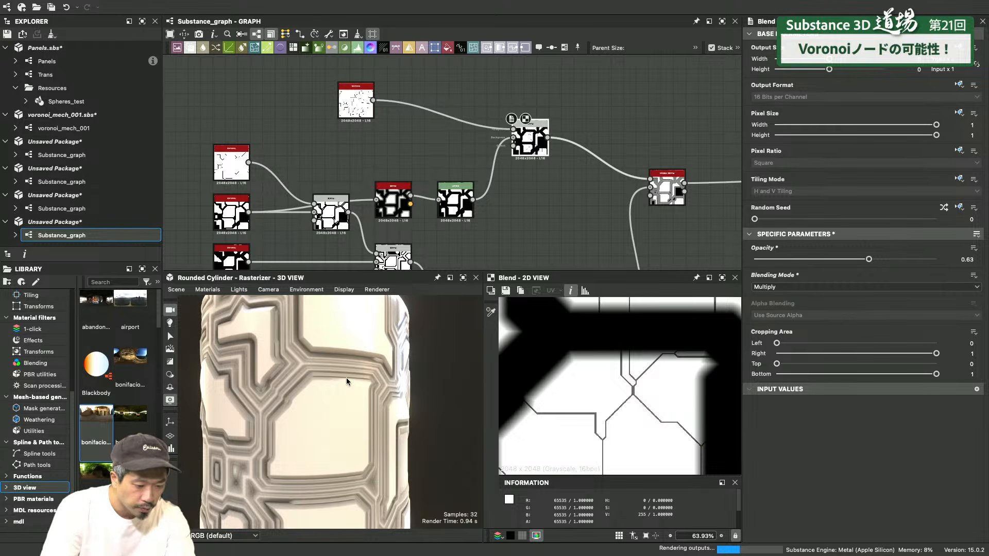
mouse_move(330, 403)
mouse_down()
mouse_move(319, 399)
mouse_move(346, 404)
mouse_move(318, 402)
mouse_move(425, 401)
mouse_move(351, 406)
mouse_move(303, 394)
mouse_move(378, 390)
mouse_move(339, 373)
mouse_move(339, 406)
mouse_up()
ctrl+shift+drag(340, 359, 357, 386)
Set the finer Voronoi's Offset Z to 0.18 and inspect the resulting pattern in 2D and on the cylinder
middle_drag(372, 139, 434, 180)
scroll(433, 180, up, 2)
scroll(434, 184, up, 5)
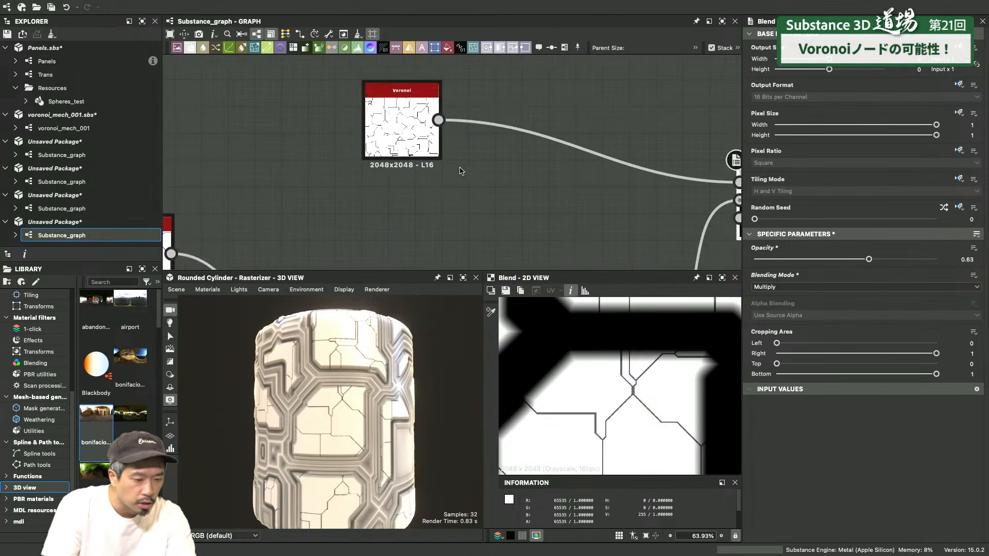
click(421, 180)
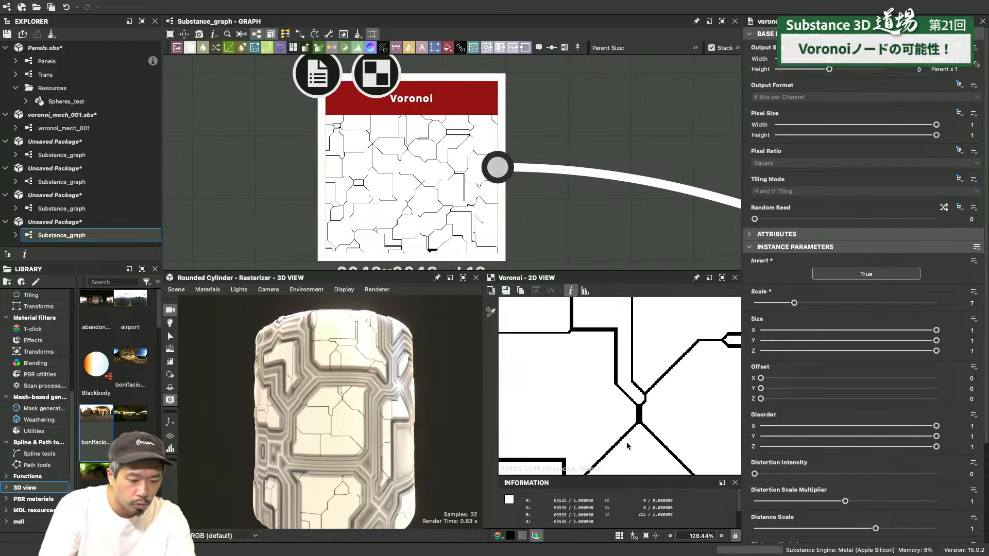
drag(340, 426, 332, 447)
middle_drag(333, 447, 355, 411)
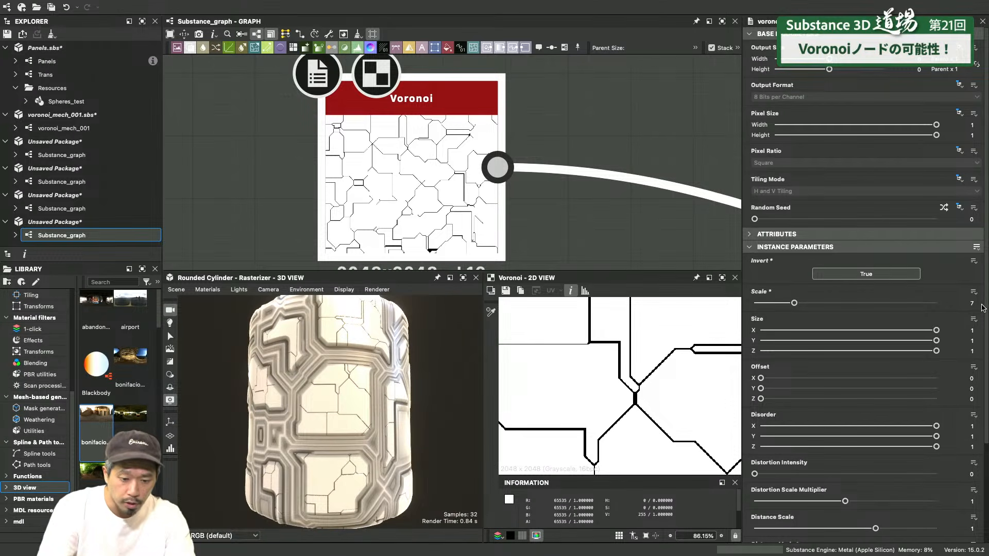
scroll(797, 257, down, 5)
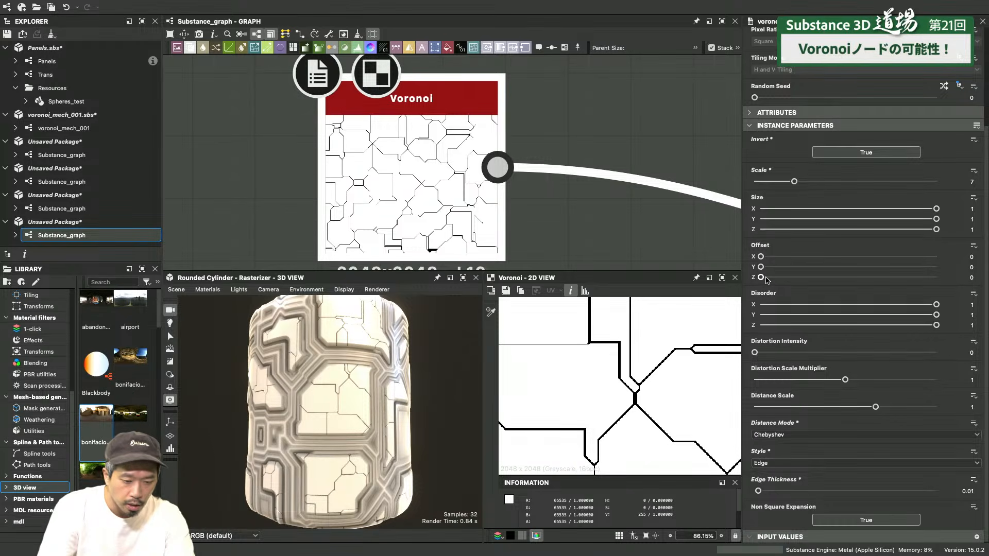
drag(761, 278, 770, 278)
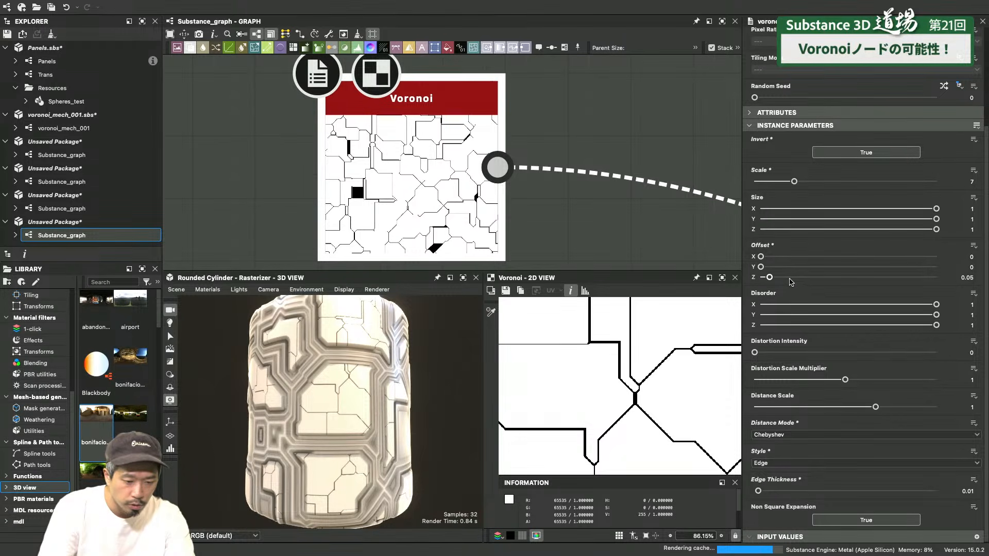
click(791, 279)
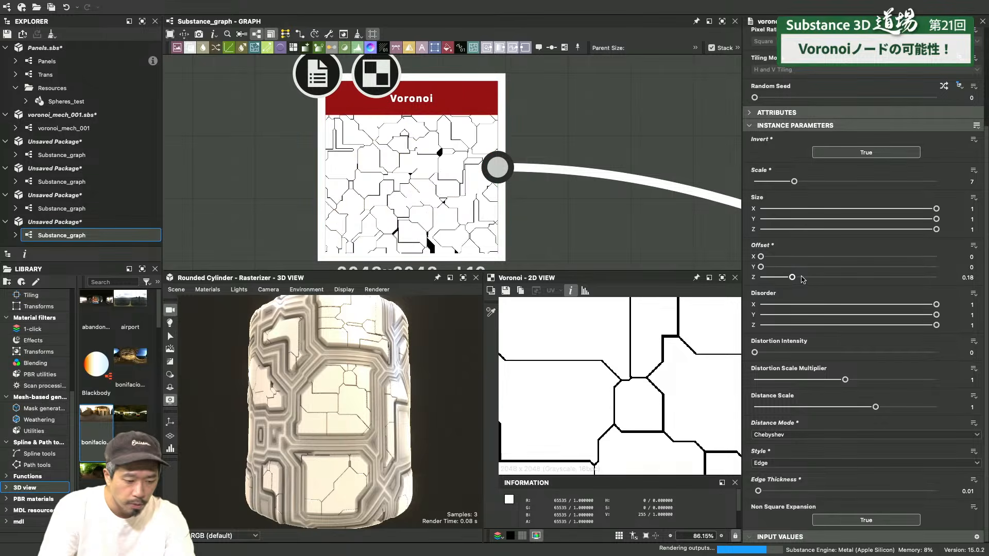
scroll(585, 374, down, 10)
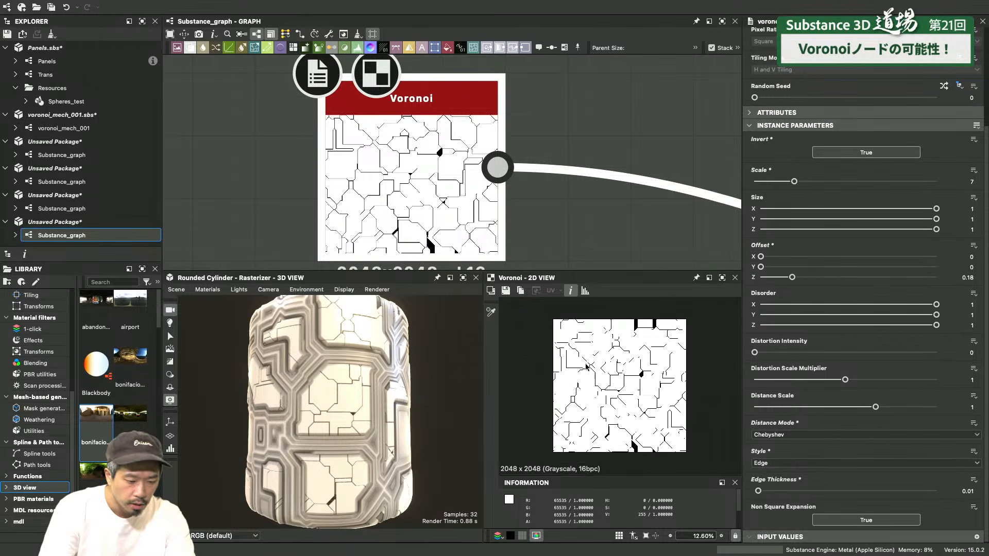
scroll(593, 399, up, 2)
drag(364, 399, 338, 414)
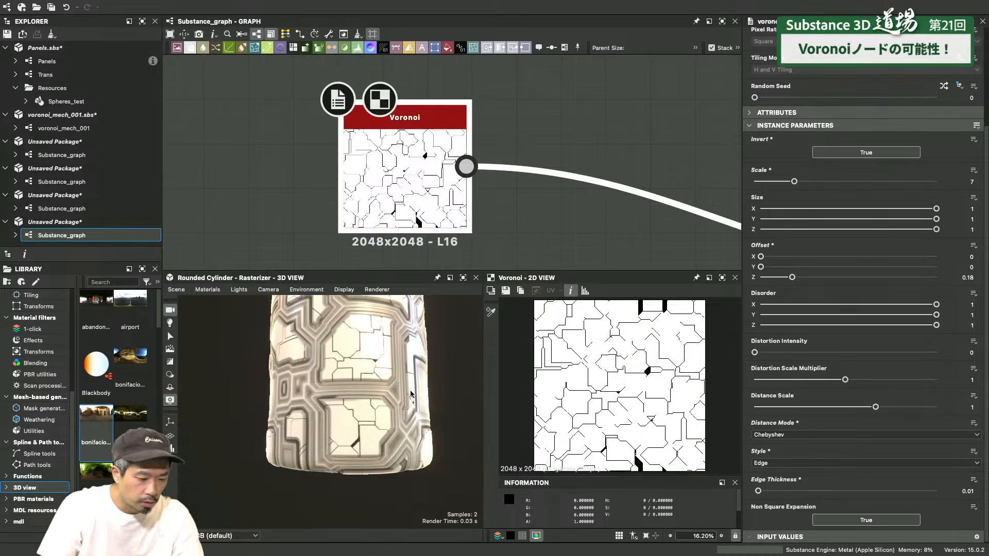
scroll(370, 427, up, 3)
drag(370, 427, 348, 438)
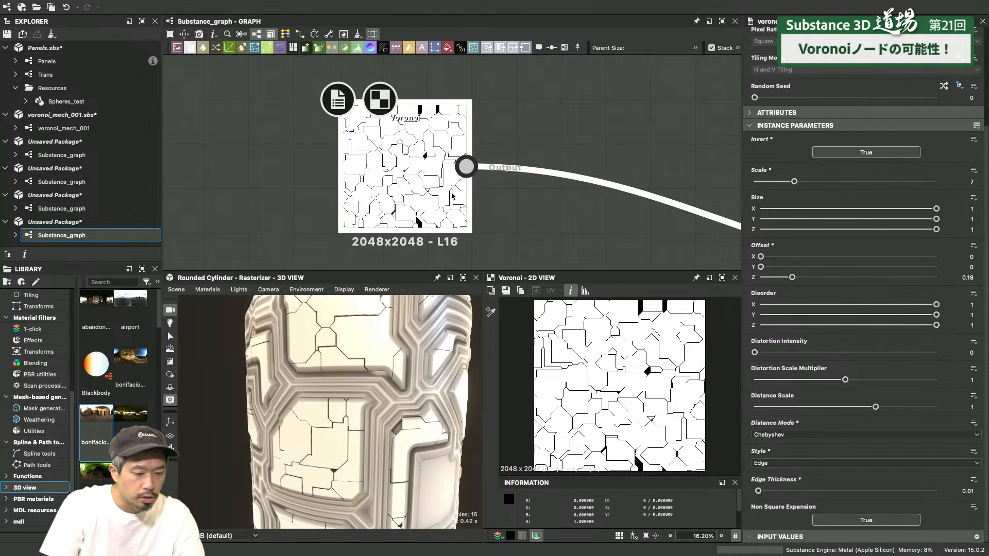
Examine the outputs of the upper Levels and Bevel nodes that shape the raised panels
middle_drag(474, 195, 337, 185)
scroll(393, 192, down, 4)
middle_drag(425, 182, 450, 129)
scroll(452, 149, down, 2)
scroll(418, 180, down, 2)
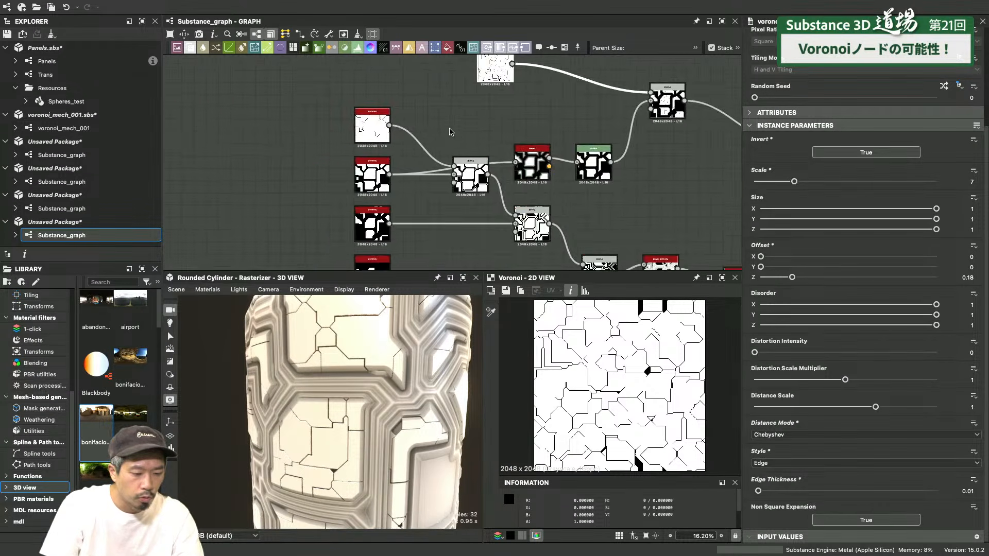
scroll(431, 148, down, 4)
middle_drag(596, 151, 447, 211)
scroll(411, 231, up, 5)
double_click(355, 201)
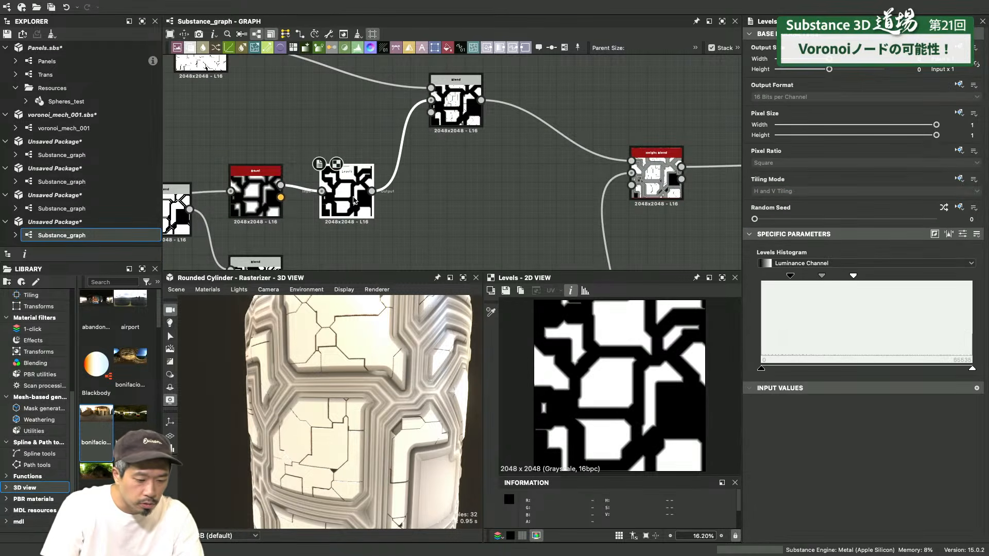
scroll(608, 362, down, 2)
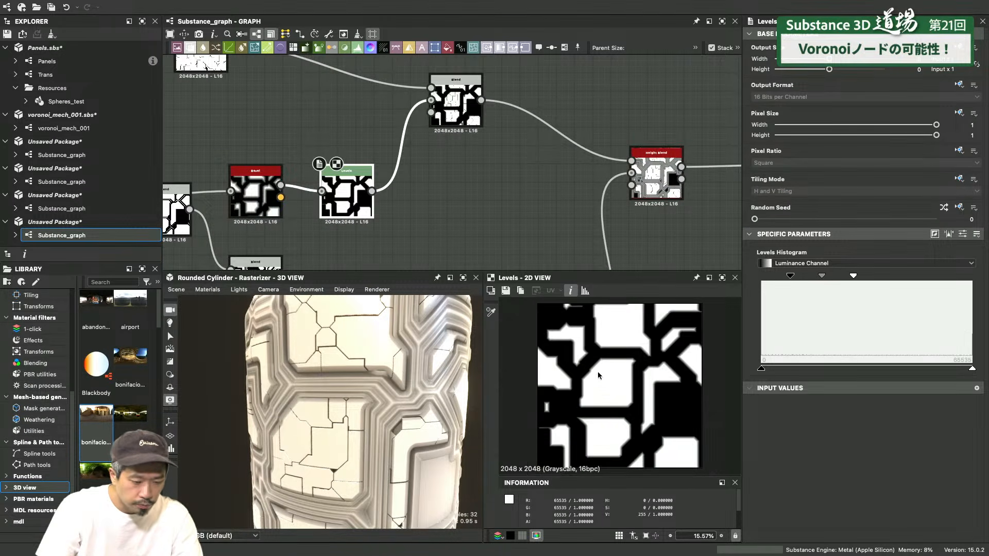
middle_drag(467, 178, 476, 218)
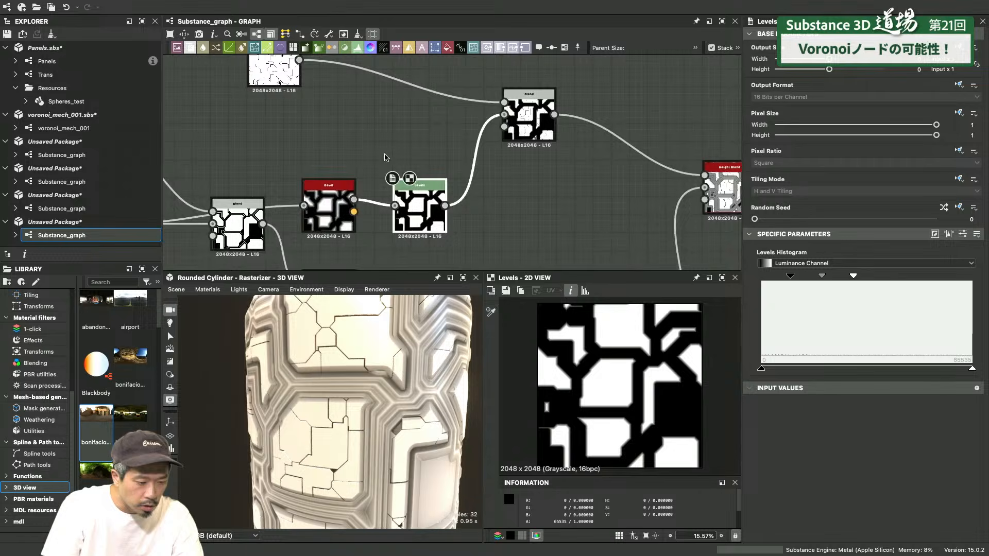
double_click(329, 208)
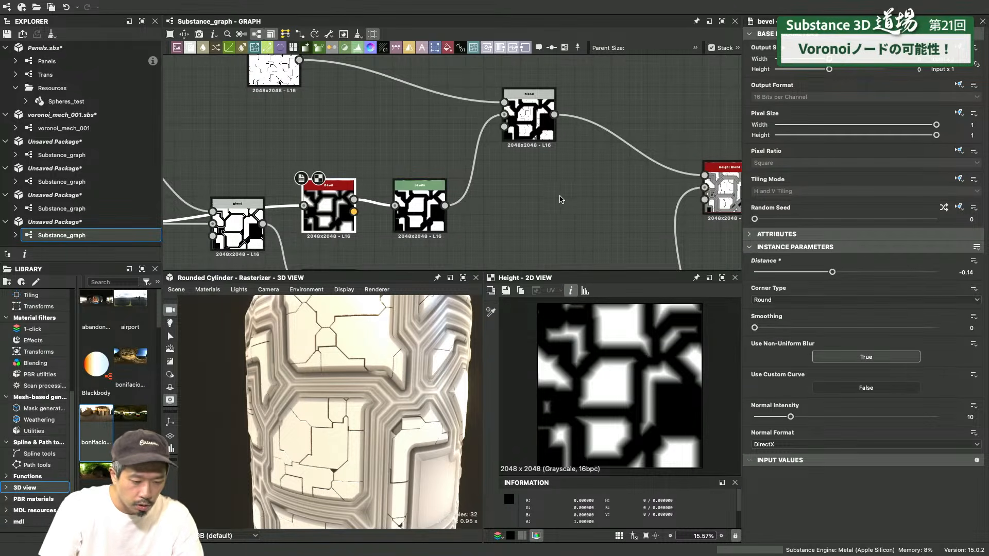
scroll(563, 199, down, 3)
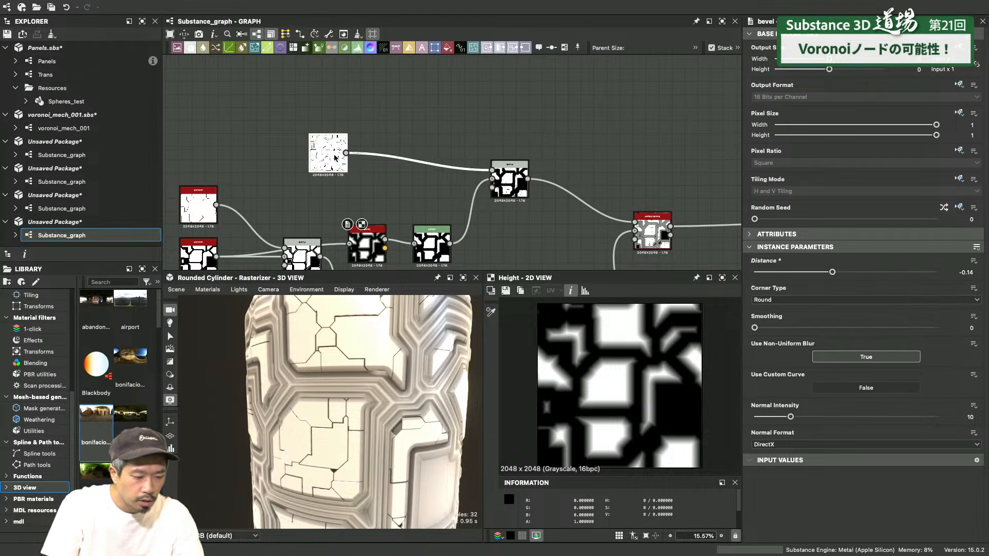
Add a Mask to Paths node above the new Blend and feed it the upper Bevel's height output
middle_drag(477, 107, 470, 128)
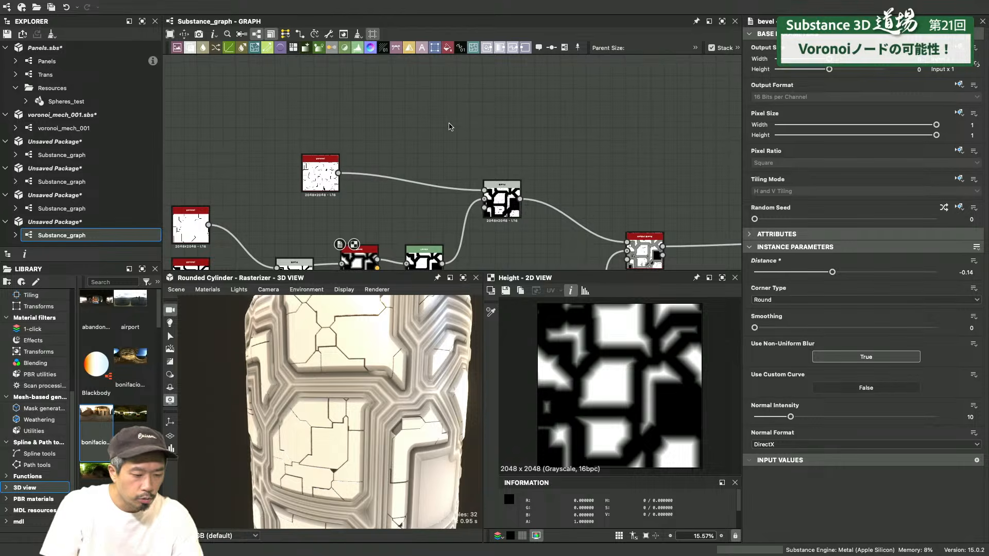
key(space)
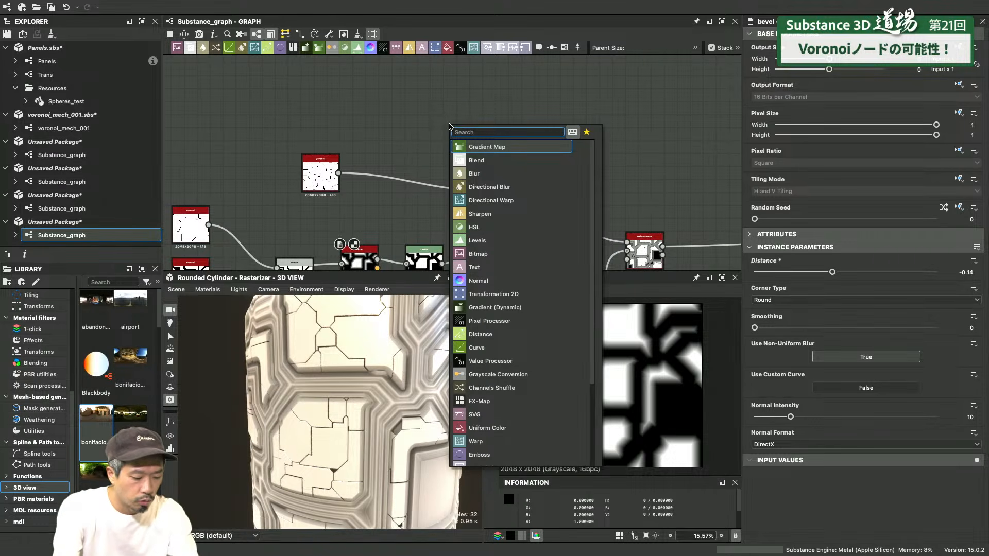
text(mask)
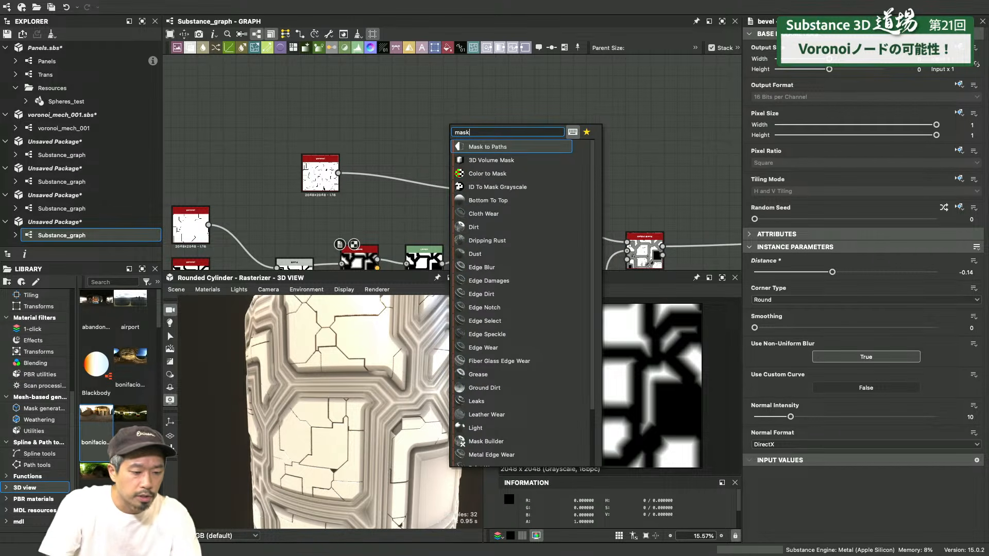
click(494, 147)
mouse_move(464, 135)
mouse_down()
mouse_move(484, 128)
mouse_move(470, 134)
mouse_up()
key(space)
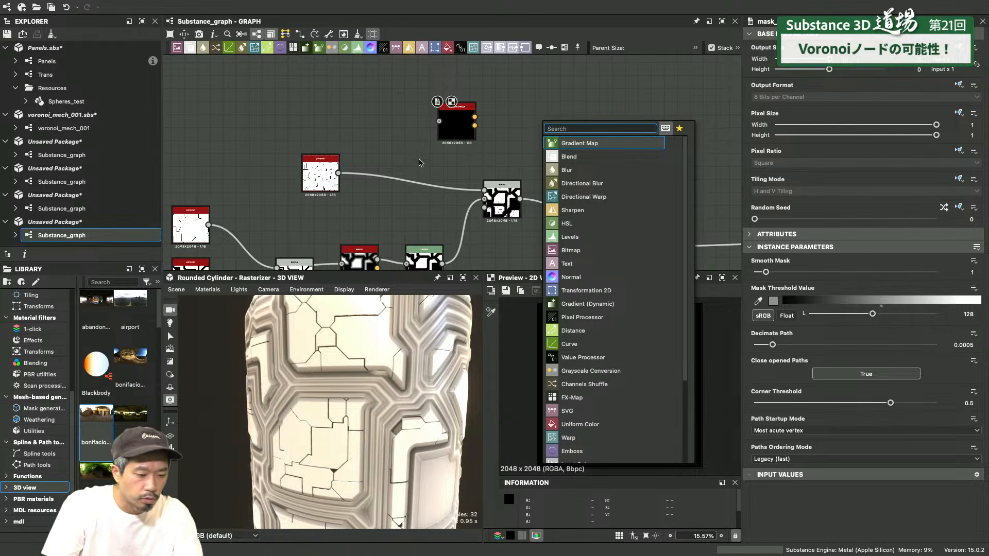
key(Escape)
drag(377, 259, 444, 123)
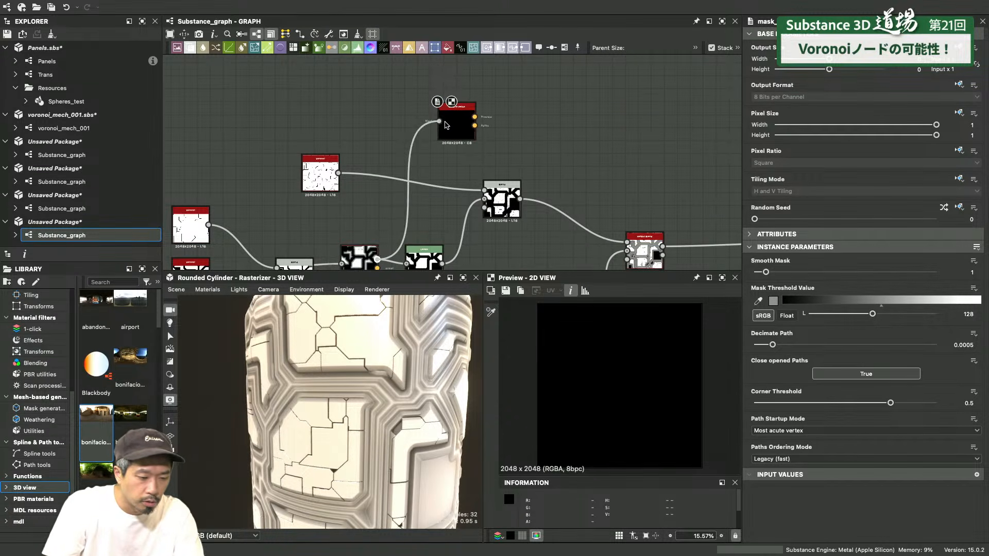
Add a Paths to Spline node and connect the Paths output of Mask to Paths to it
key(space)
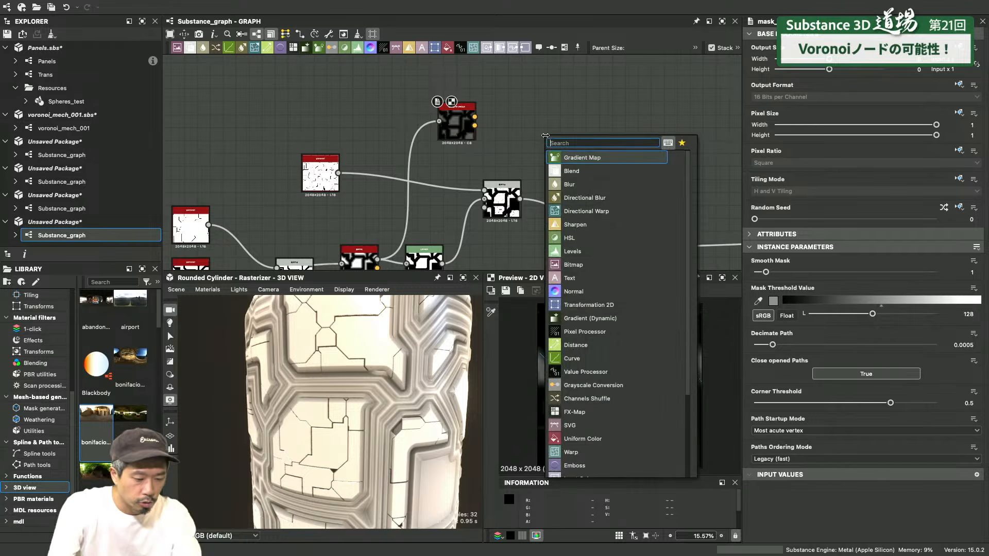
text(pth)
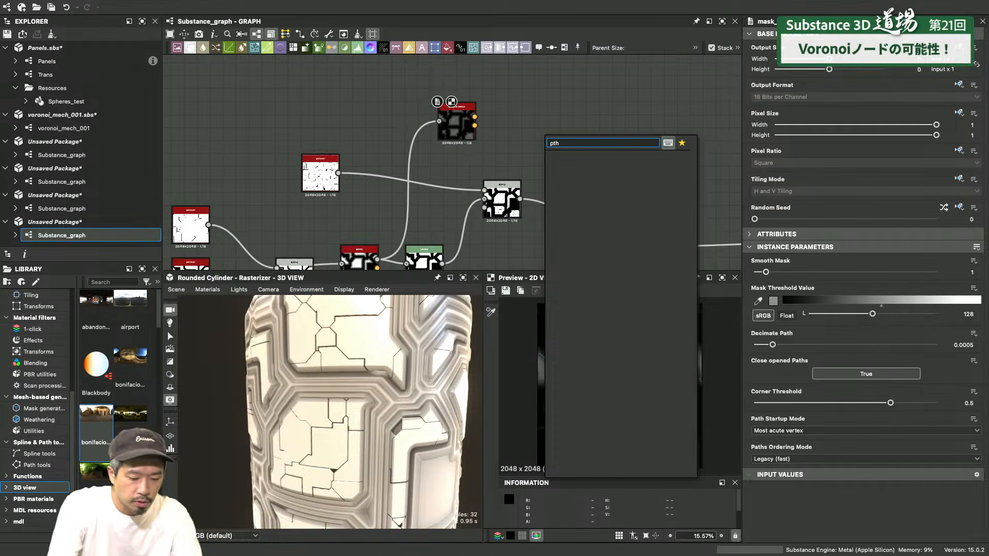
key(BackSpace)
key(BackSpace)
text(ath)
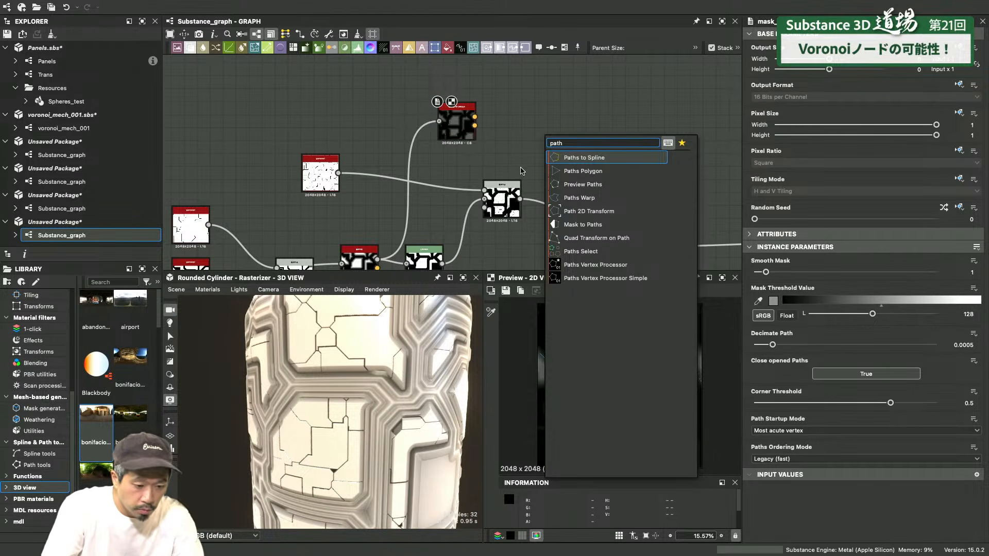
click(584, 158)
scroll(495, 155, up, 3)
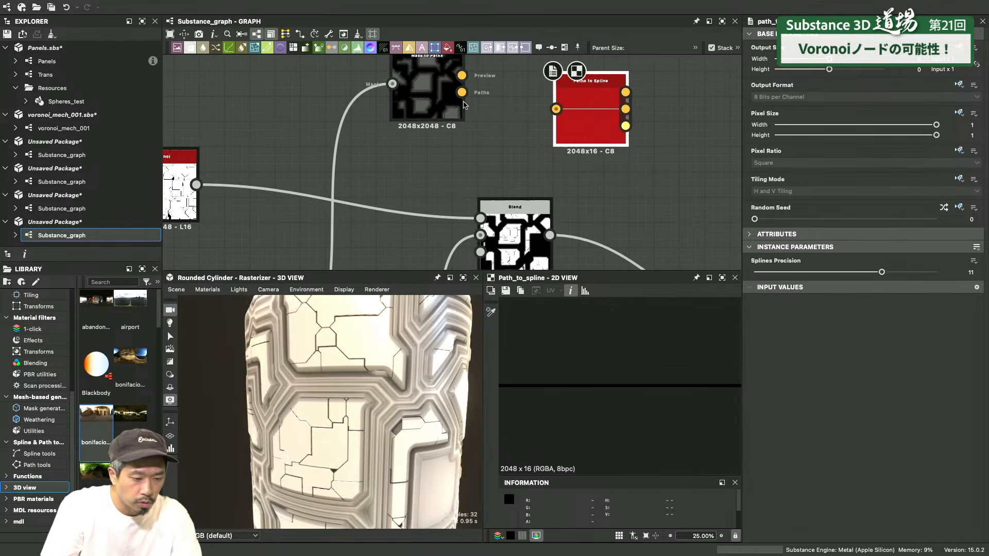
drag(462, 92, 549, 87)
middle_drag(674, 77, 609, 130)
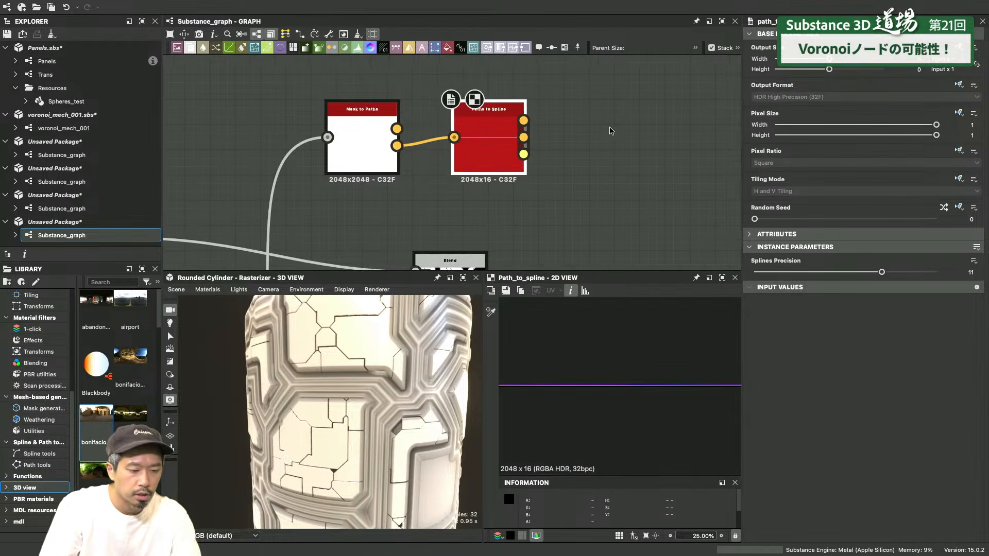
Add a Scatter on Spline Grayscale node and connect the coordinates, data and amount outputs of Paths to Spline to it
key(space)
text(scatter)
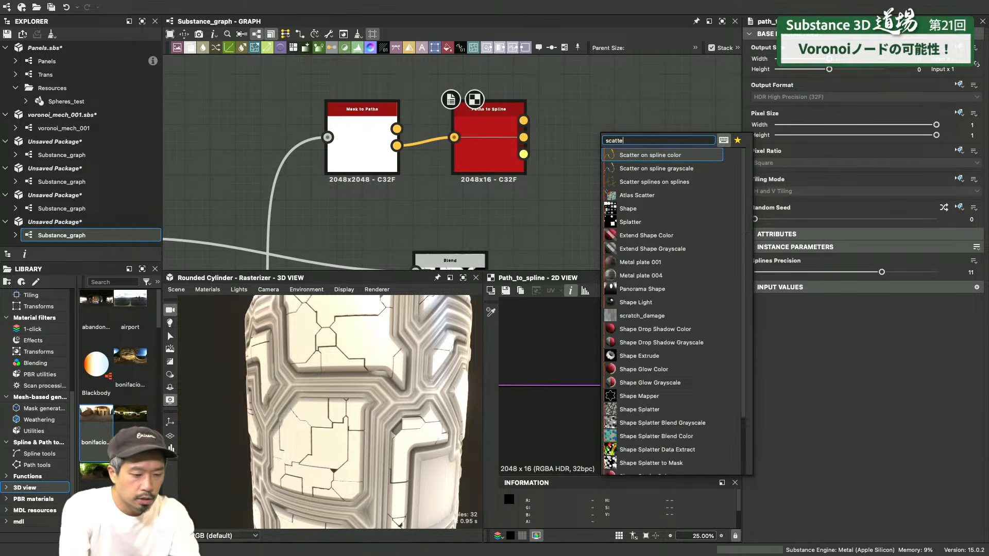
click(659, 173)
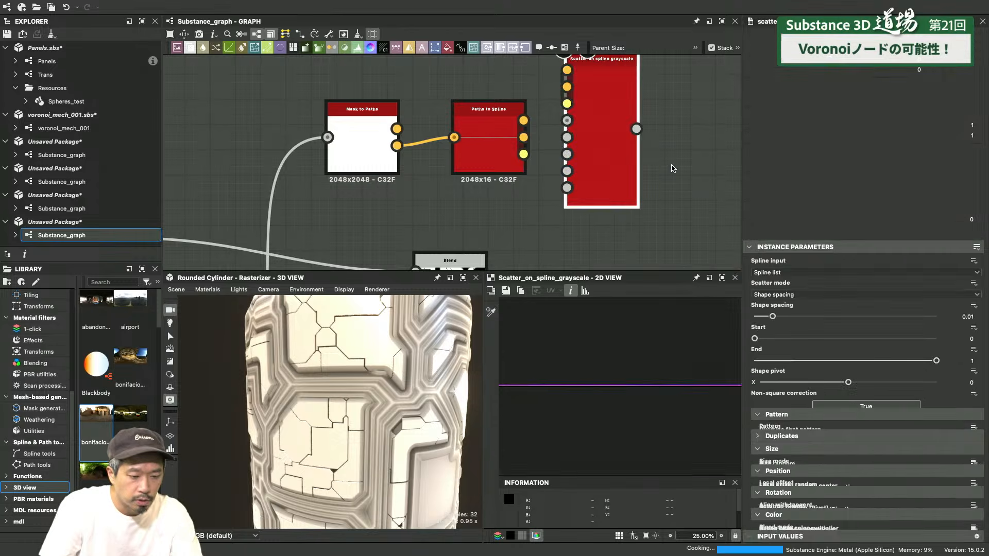
drag(523, 120, 592, 95)
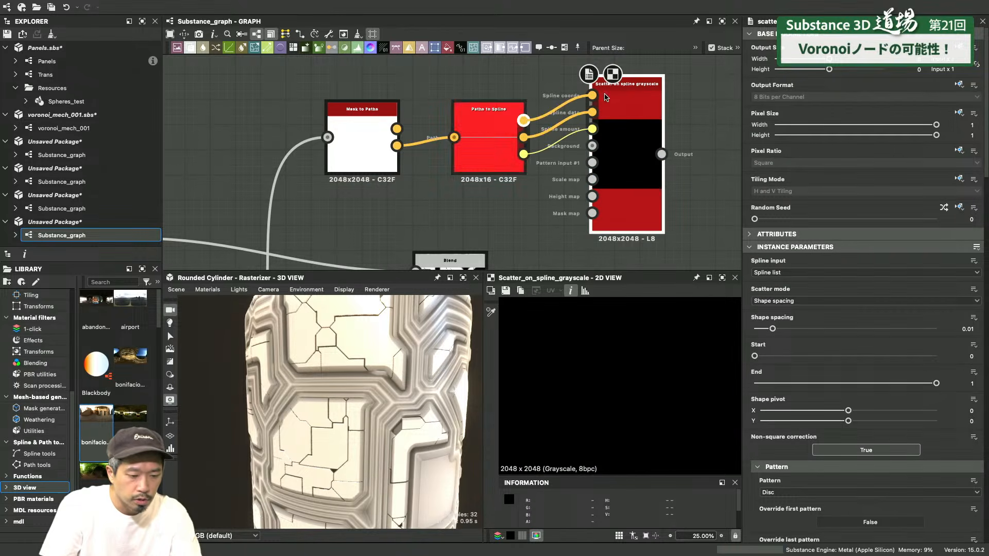
middle_drag(616, 406, 672, 380)
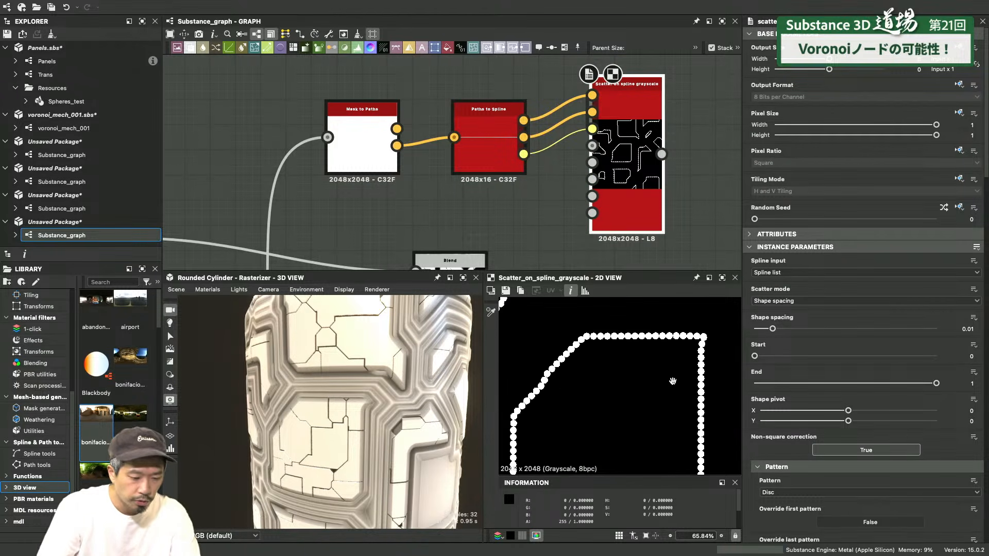
scroll(644, 379, down, 1)
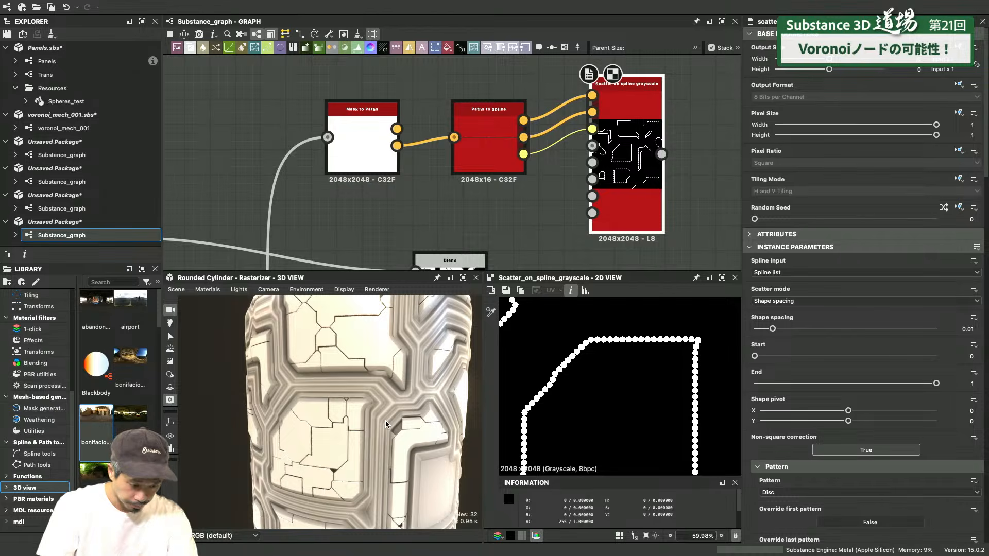
drag(349, 399, 341, 382)
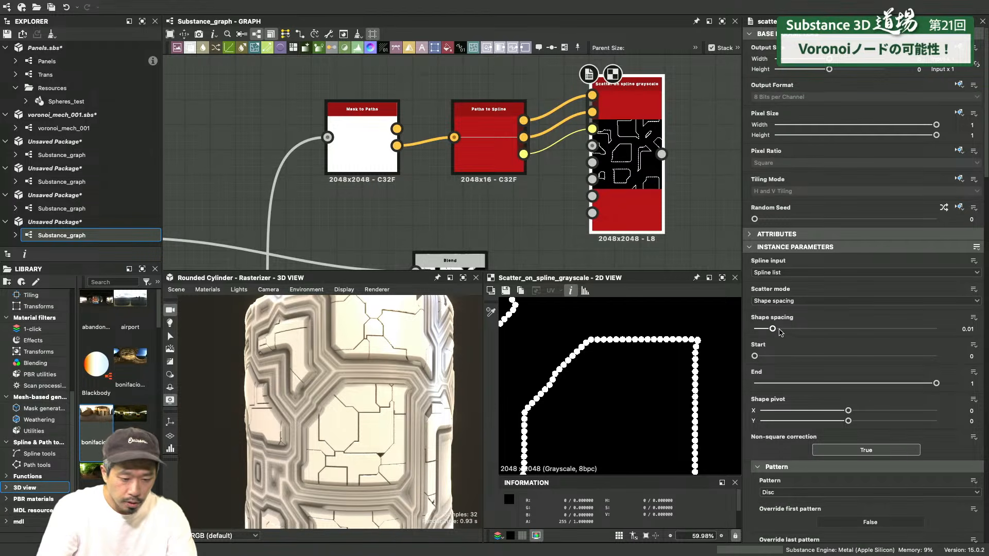
Set the scatter node's Shape spacing to 0.2 and check the disc distribution in the 2D view
drag(780, 331, 936, 330)
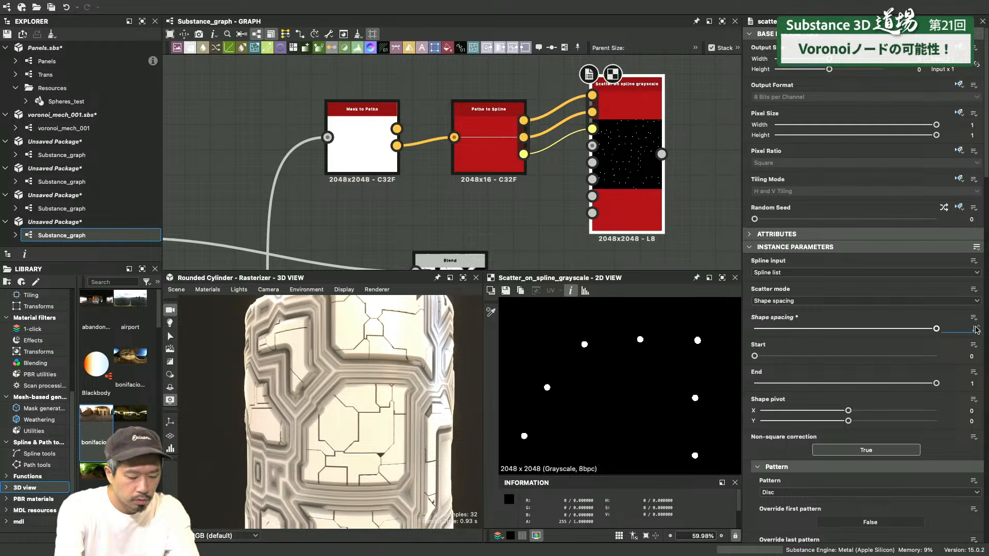
text(0.2)
key(Return)
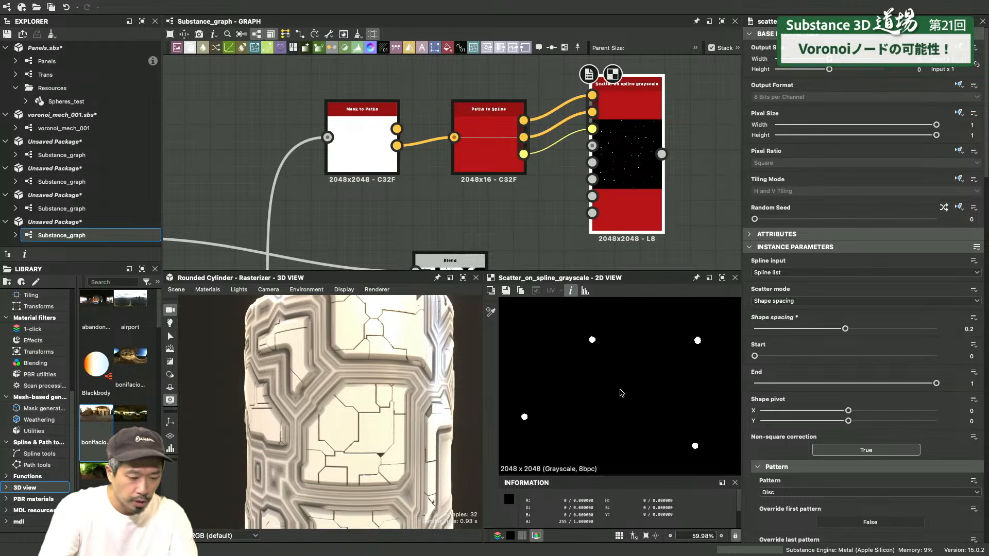
scroll(604, 355, down, 1)
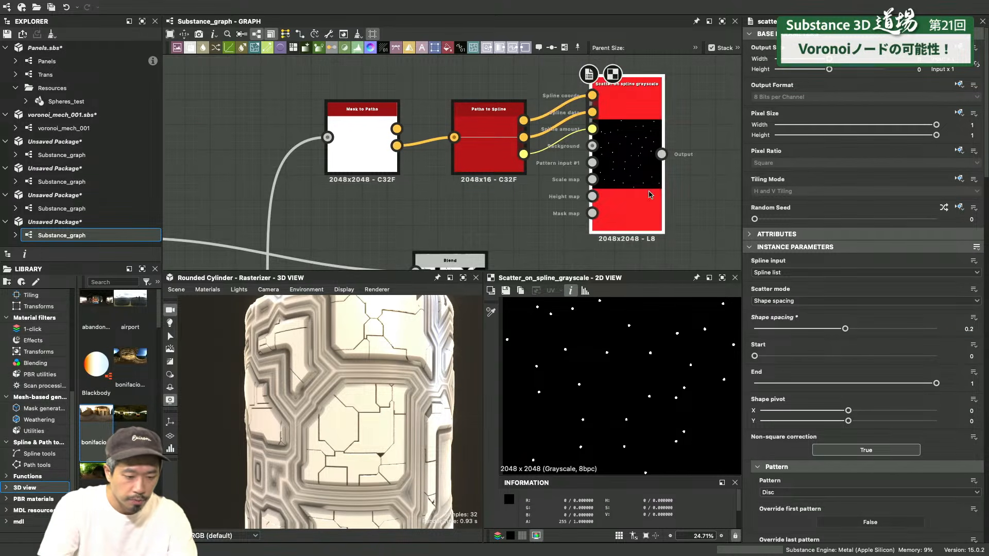
Move the Height Blend node further right to make room for another node before it
middle_drag(694, 203, 538, 102)
scroll(539, 201, down, 5)
middle_drag(563, 159, 588, 88)
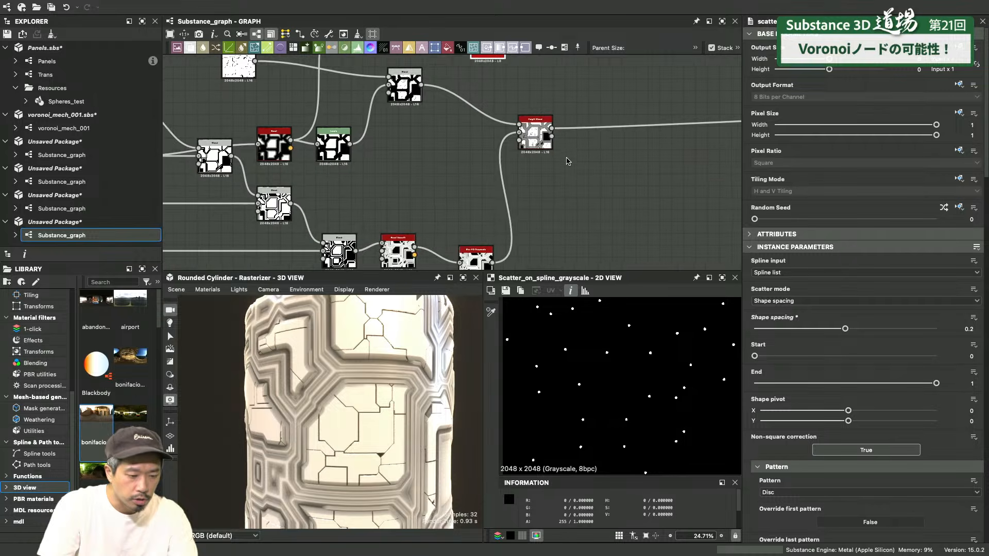
drag(534, 144, 641, 148)
scroll(643, 114, up, 5)
scroll(613, 180, down, 5)
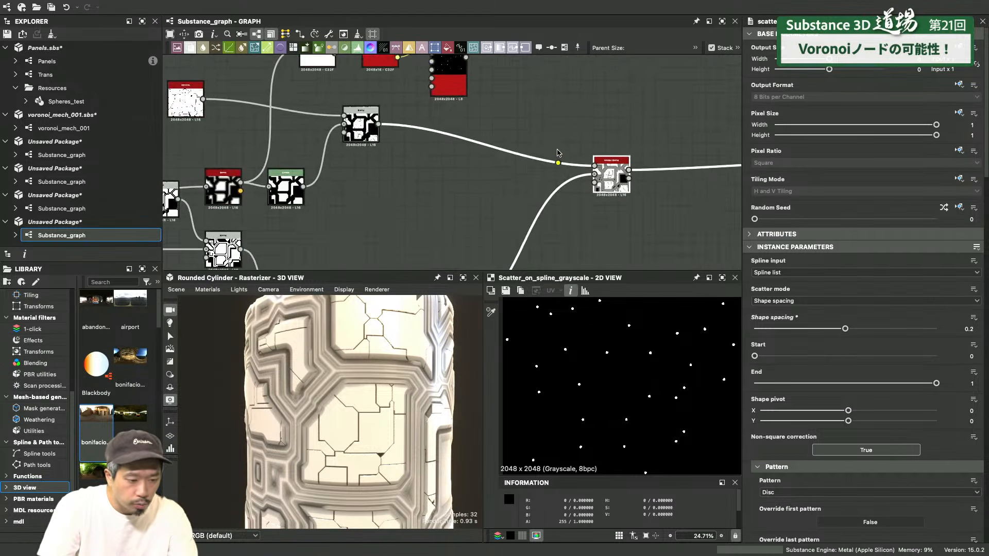
Add a Blend node before the Height Blend, with the detailed panels Blend as background and the scattered discs as foreground
scroll(558, 153, up, 3)
key(space)
text(be)
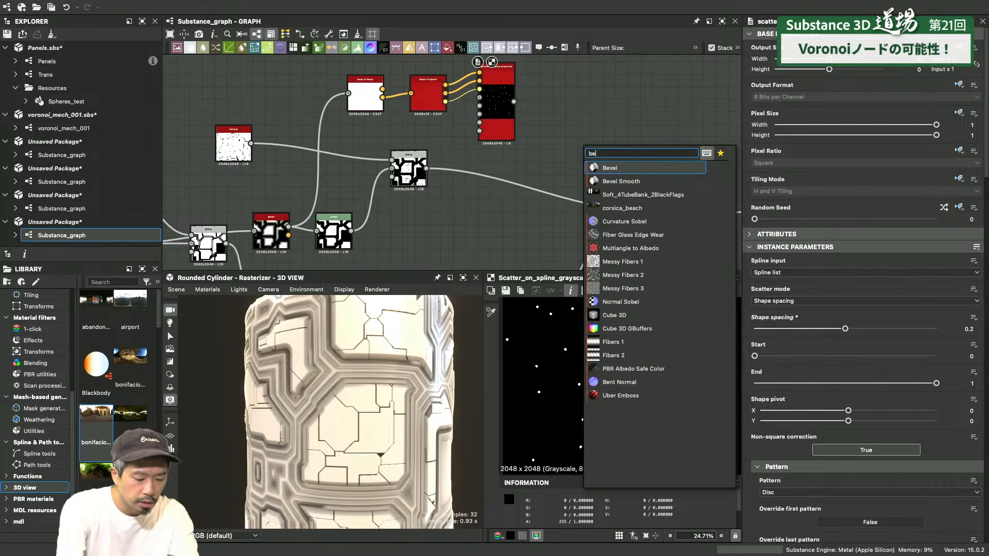
key(BackSpace)
text(le)
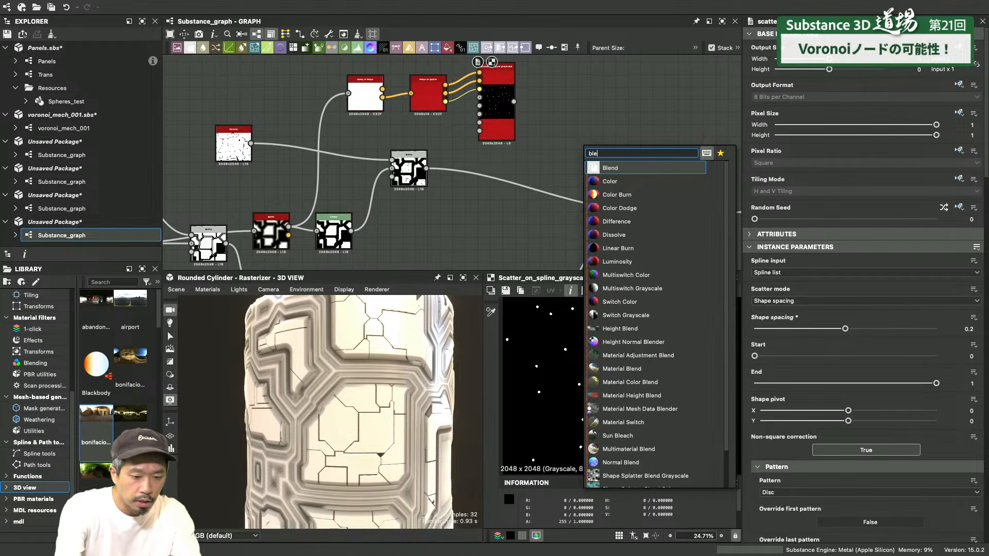
key(Return)
scroll(467, 159, up, 2)
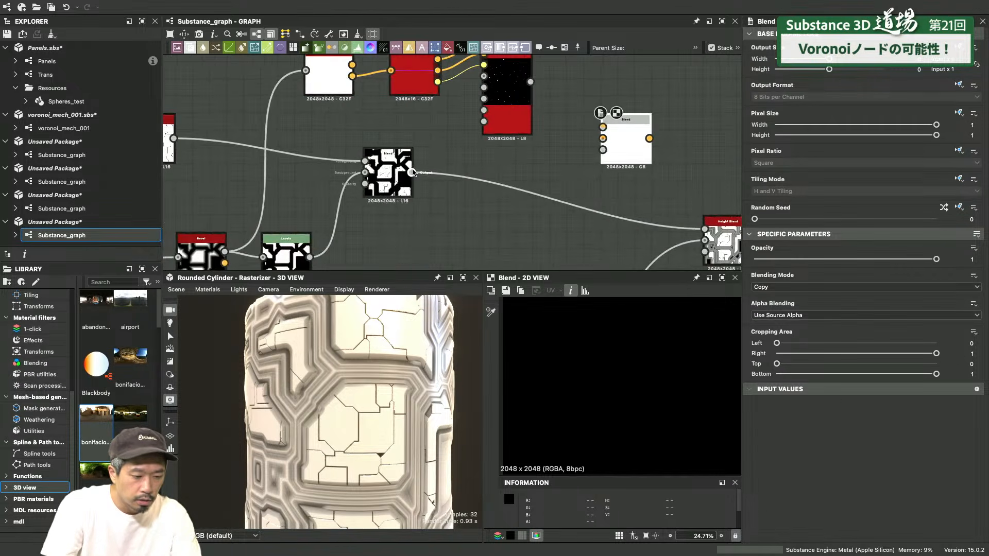
drag(412, 172, 603, 138)
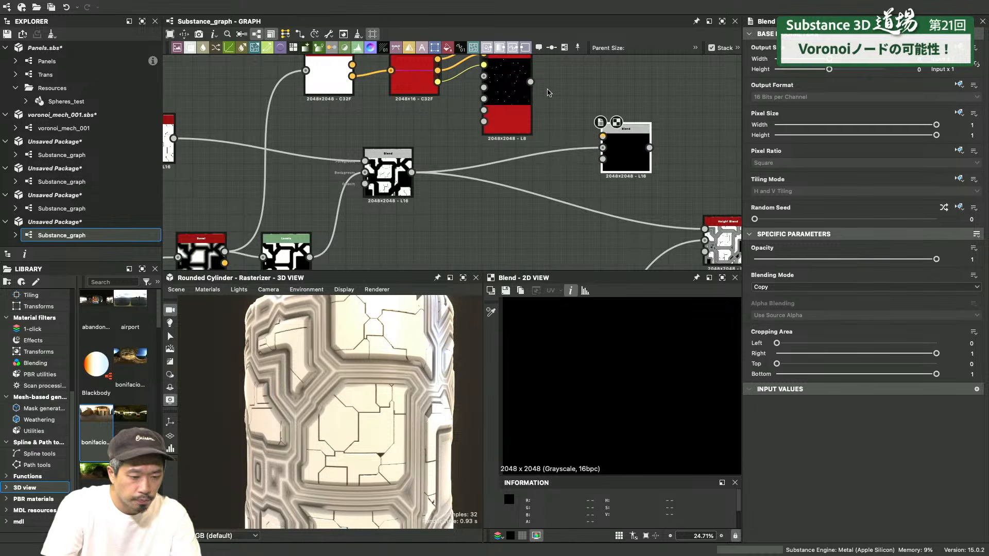
drag(531, 82, 603, 136)
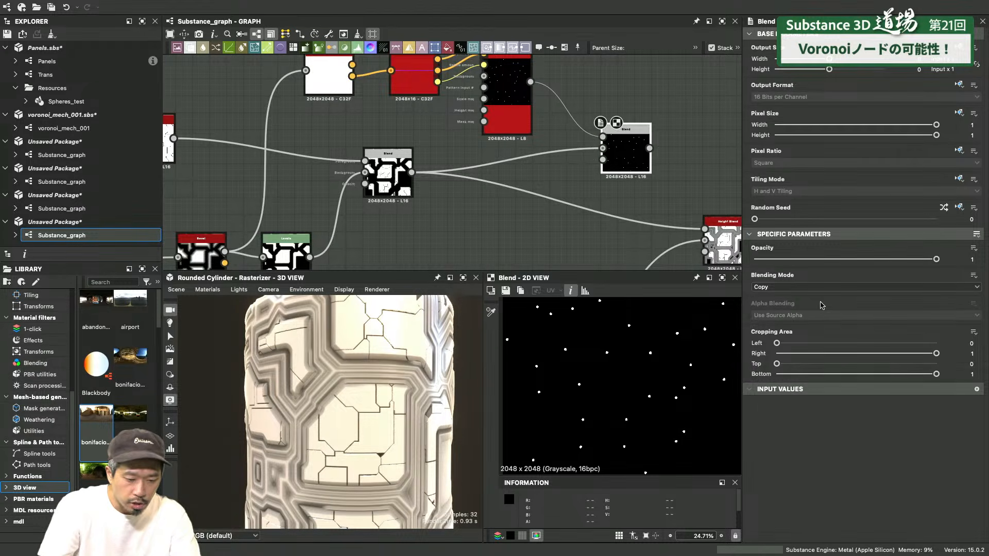
Set the new Blend's blending mode to Subtract and inspect the punched discs in the 2D view
click(815, 287)
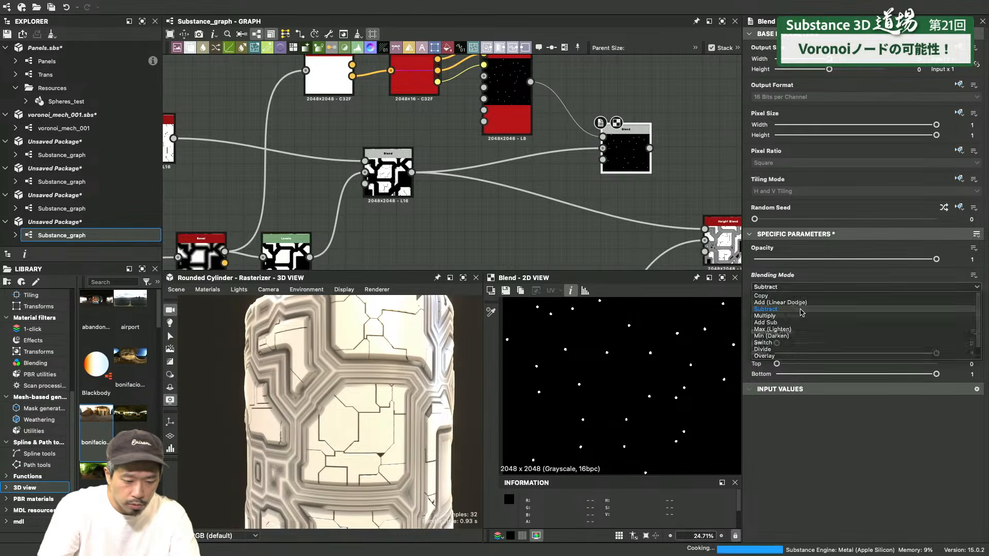
click(766, 309)
scroll(624, 355, up, 5)
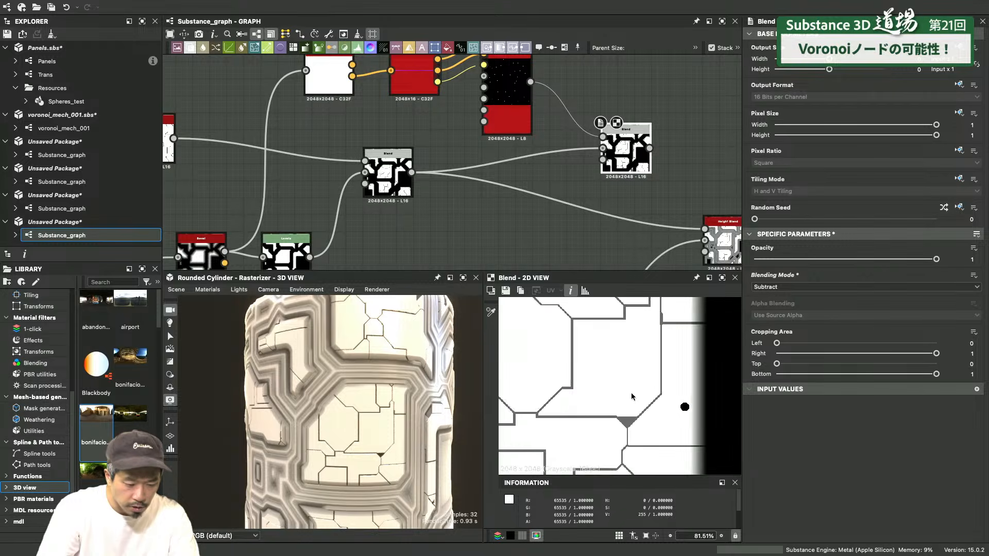
scroll(605, 386, down, 4)
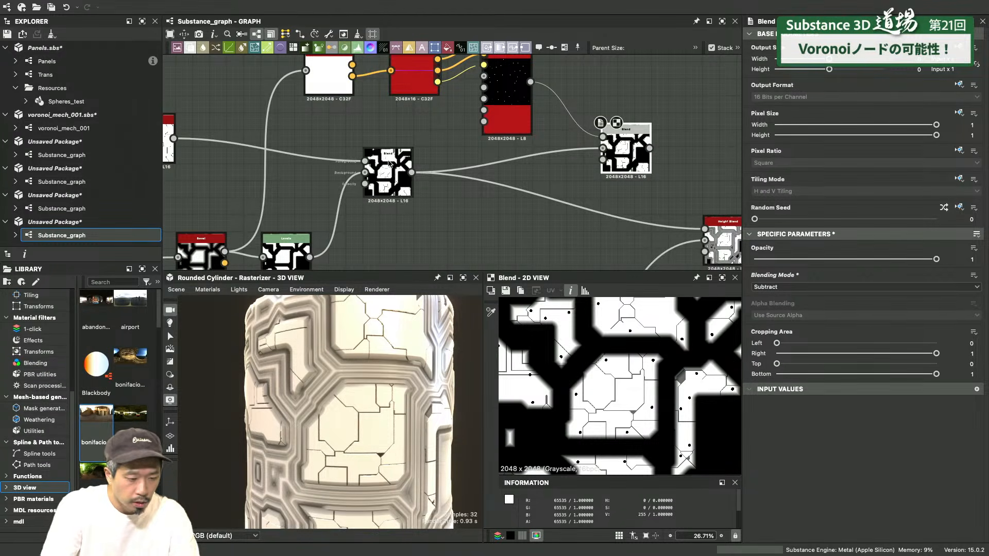
Insert a Levels node between the upper Bevel's height output and the Mask to Paths input
middle_drag(371, 167, 561, 171)
scroll(455, 207, up, 5)
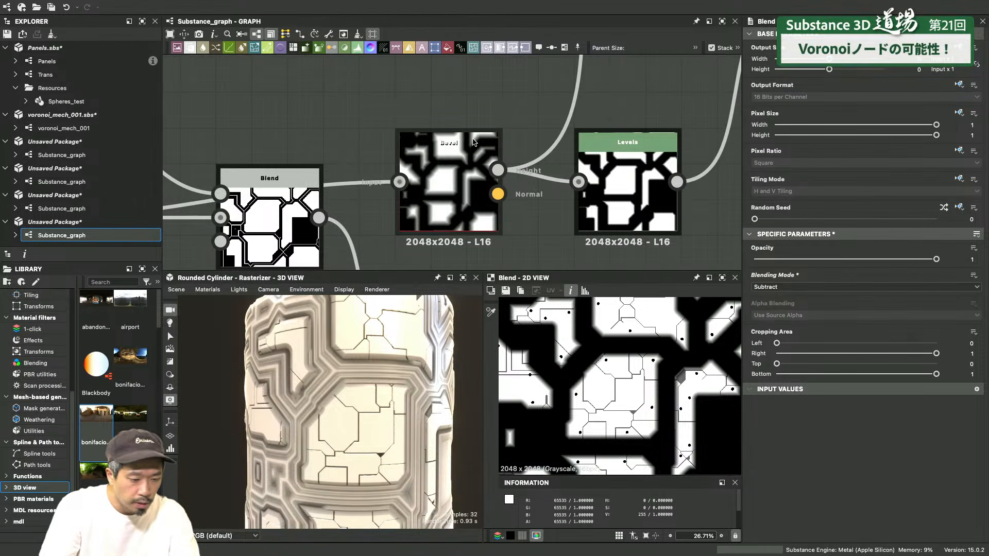
scroll(474, 142, down, 3)
mouse_move(474, 143)
middle_down()
mouse_move(496, 141)
mouse_move(468, 157)
middle_up()
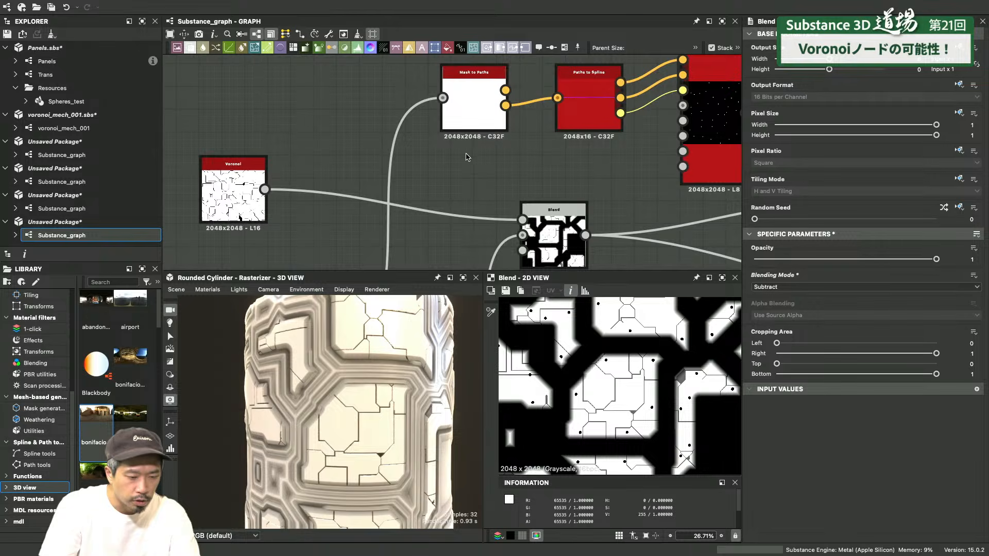
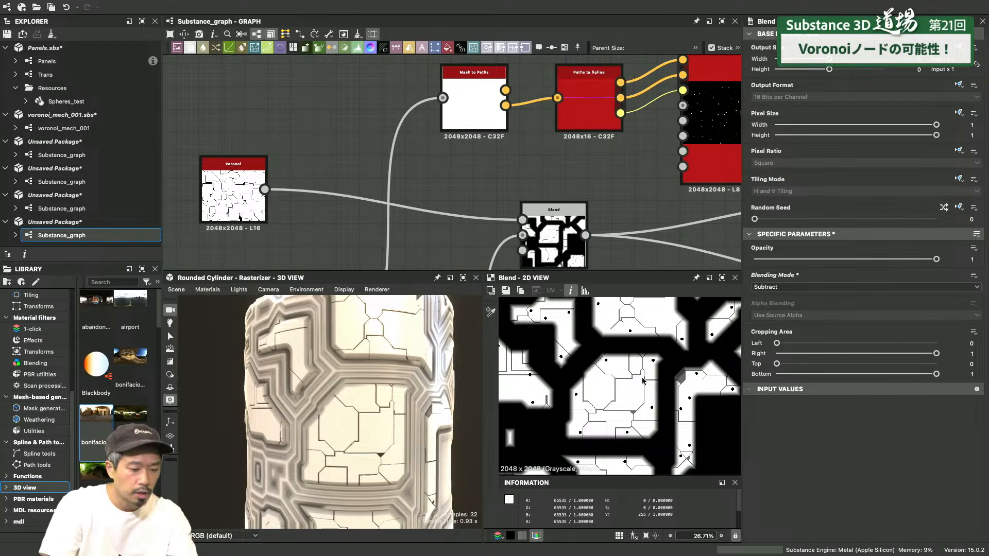
key(space)
text(levels)
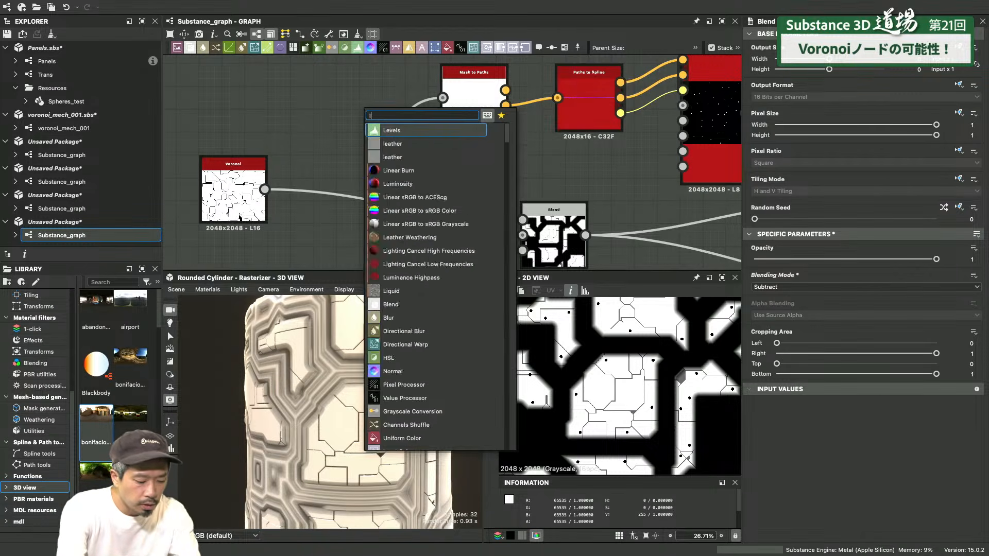
key(Return)
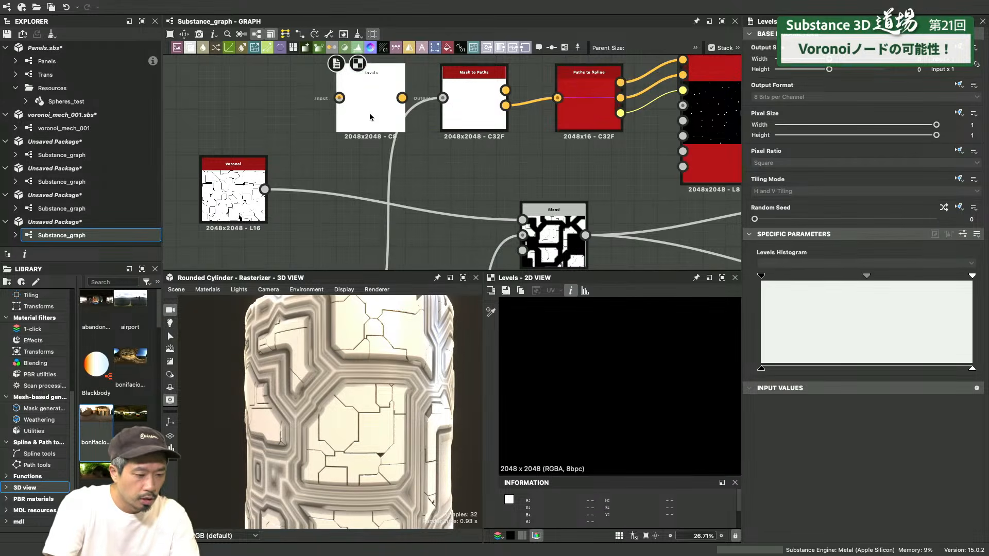
scroll(369, 113, down, 5)
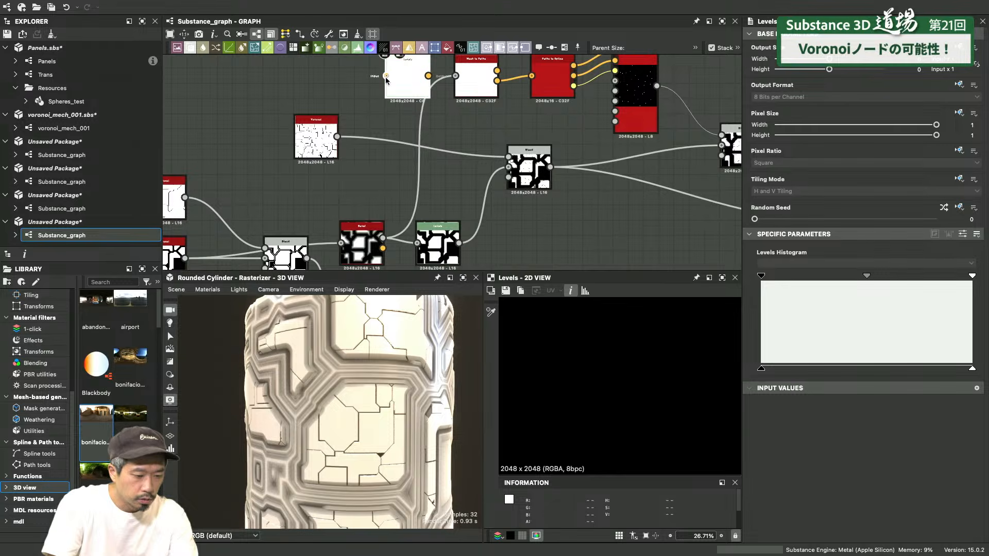
drag(384, 215, 383, 238)
middle_drag(472, 81, 462, 133)
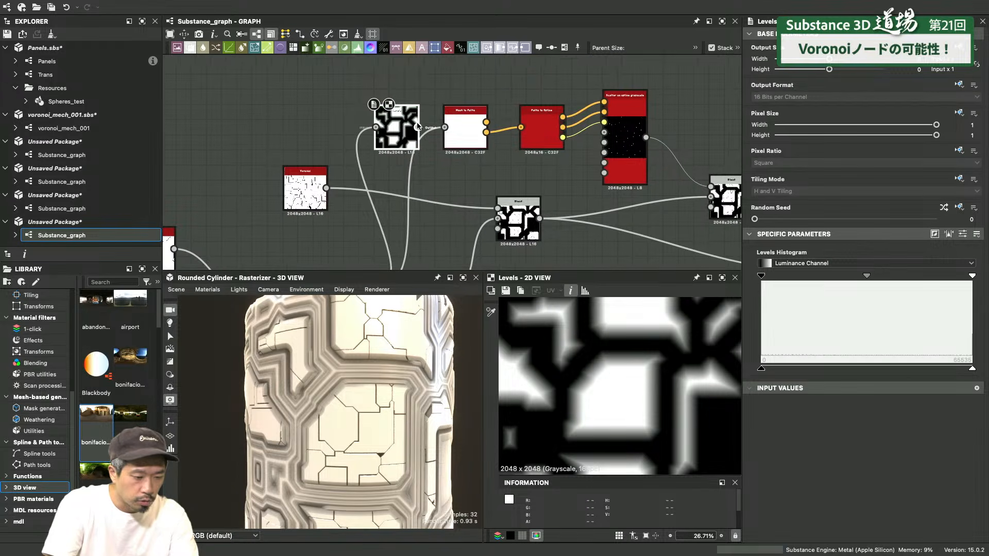
Connect the Subtract Blend's output to the Height Blend's first input in place of the previous panel connection
middle_drag(682, 176, 447, 162)
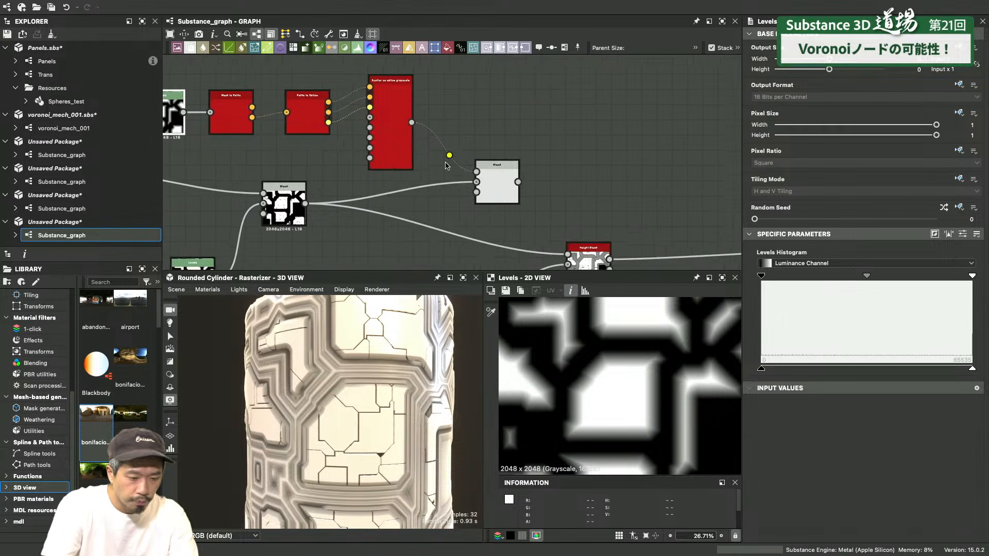
scroll(554, 210, down, 3)
middle_drag(555, 209, 564, 187)
drag(535, 166, 575, 224)
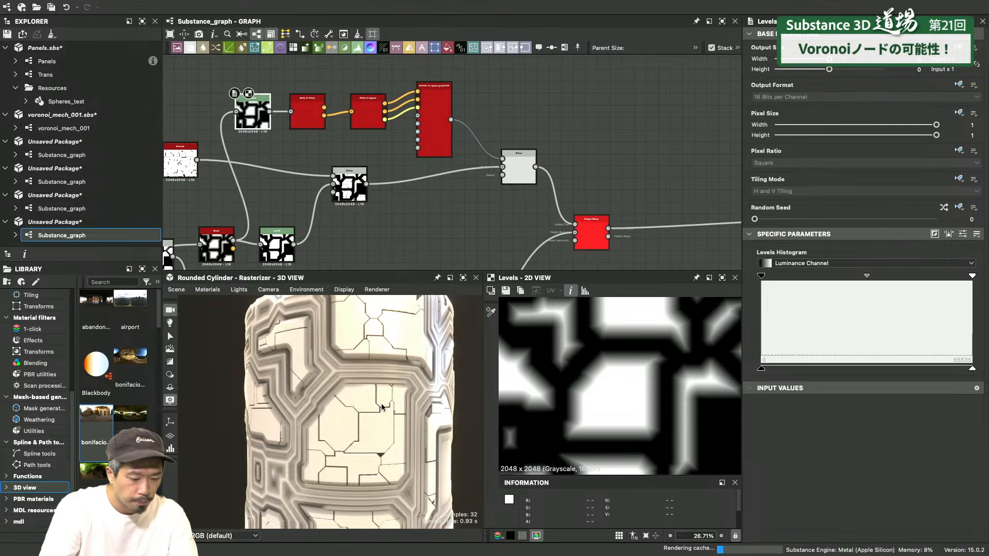
Examine the punched holes along the panel edges on the cylinder and the nodes that produce them
scroll(362, 473, up, 5)
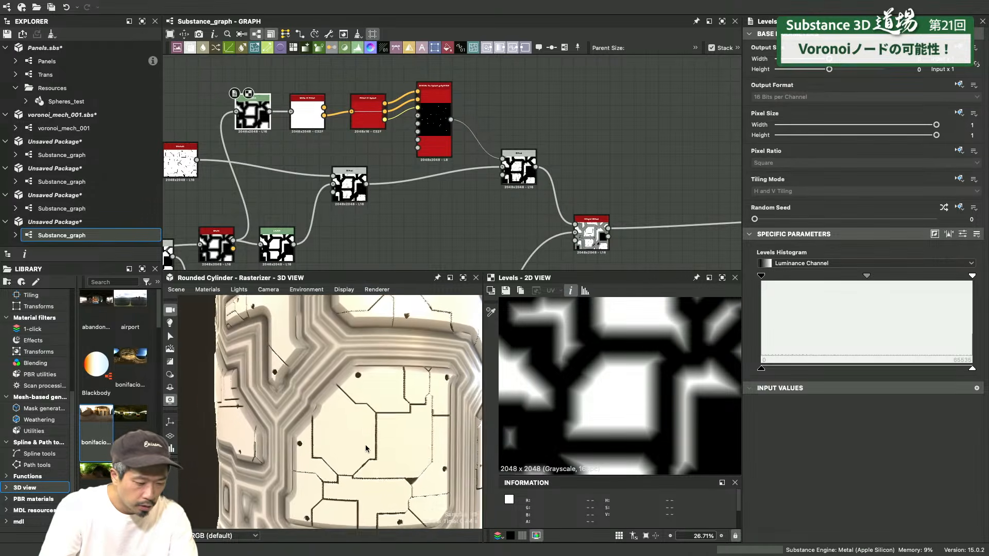
drag(394, 416, 334, 395)
scroll(329, 423, down, 5)
drag(348, 430, 357, 340)
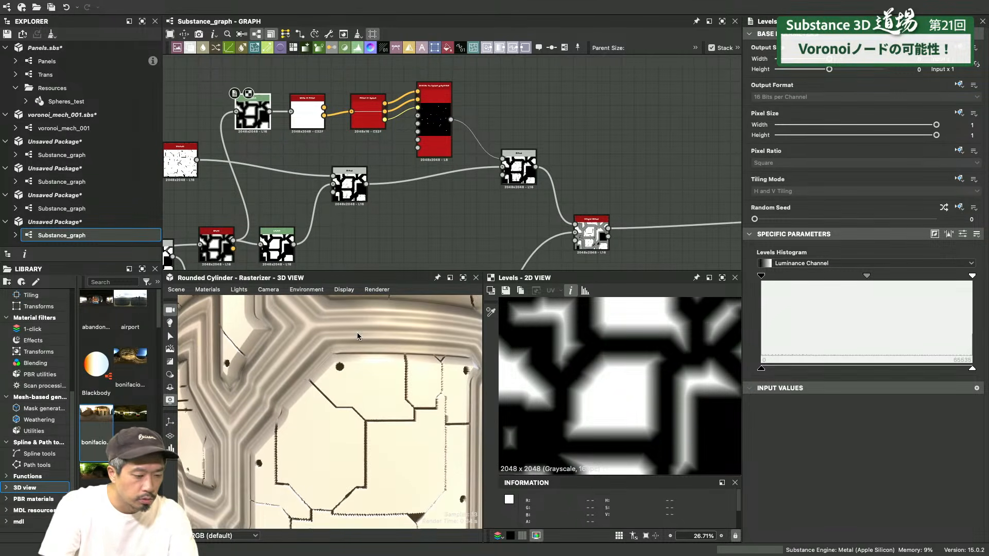
middle_drag(384, 134, 436, 150)
scroll(348, 175, up, 3)
scroll(348, 175, up, 1)
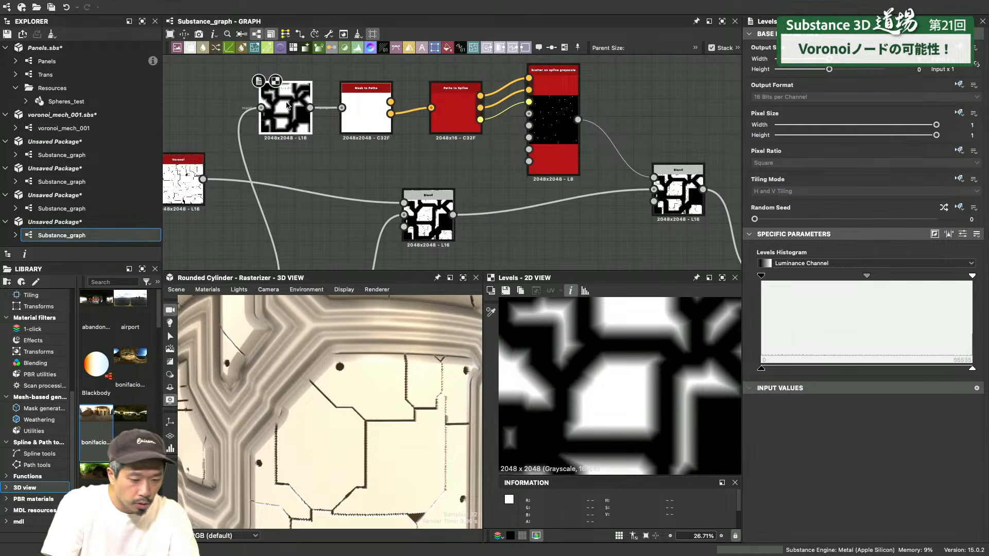
middle_drag(603, 198, 407, 93)
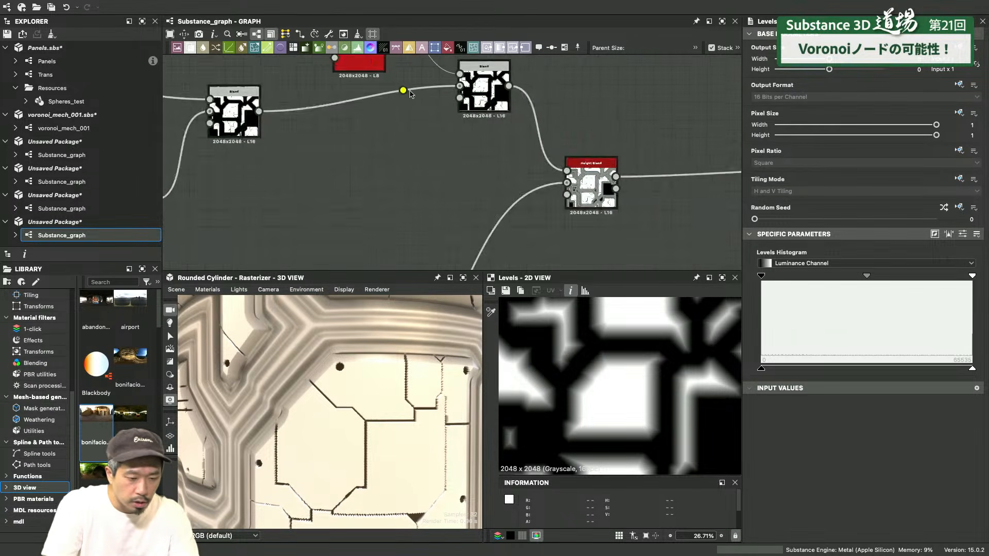
Connect the first Blend's output straight to the Height Blend's top input, bypassing the Subtract Blend, and show the Subtract Blend in 2D
scroll(434, 146, down, 3)
drag(305, 123, 536, 168)
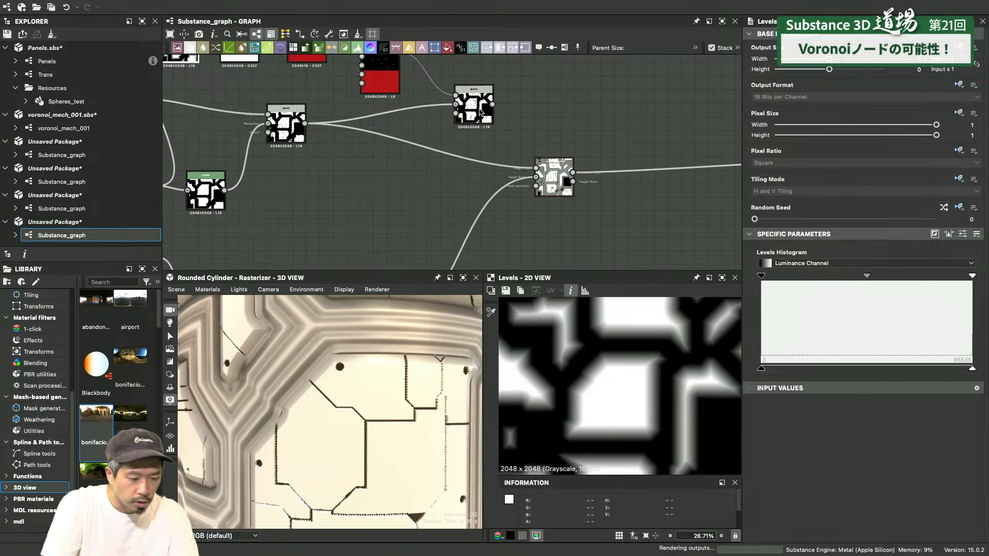
scroll(615, 399, up, 3)
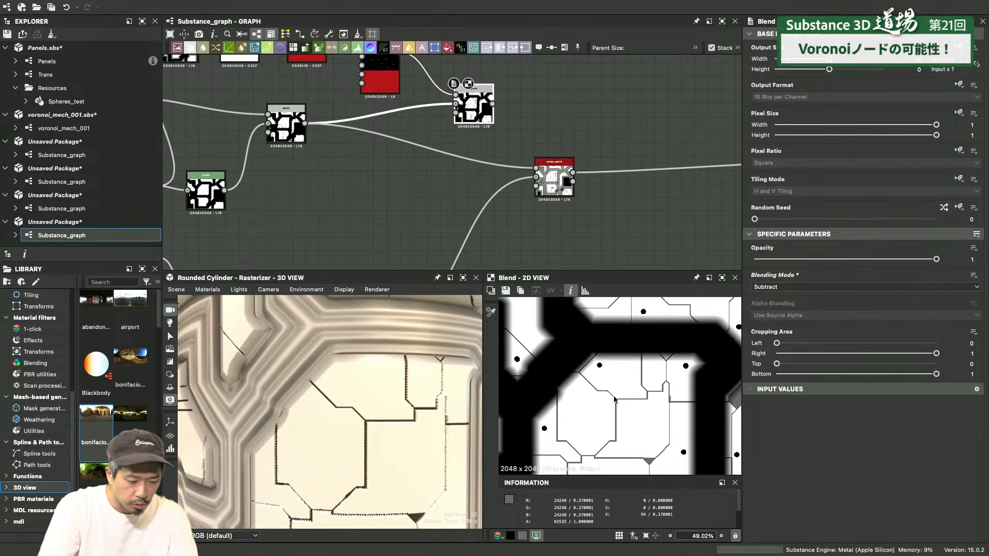
scroll(617, 359, up, 1)
middle_drag(302, 146, 469, 217)
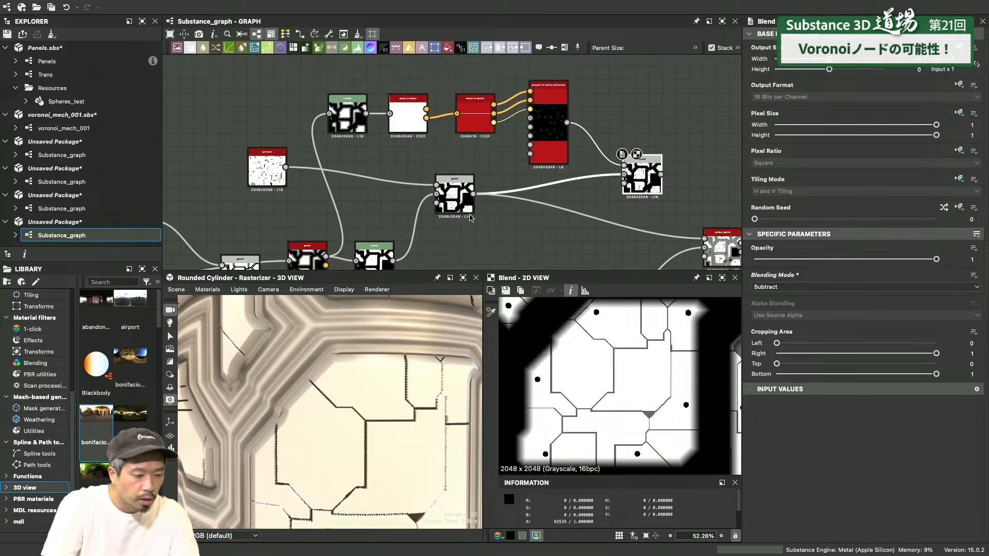
Adjust the Levels node feeding the spline chain by raising its black input and lowering its white input while previewing the Subtract Blend
click(350, 119)
middle_drag(643, 179, 561, 135)
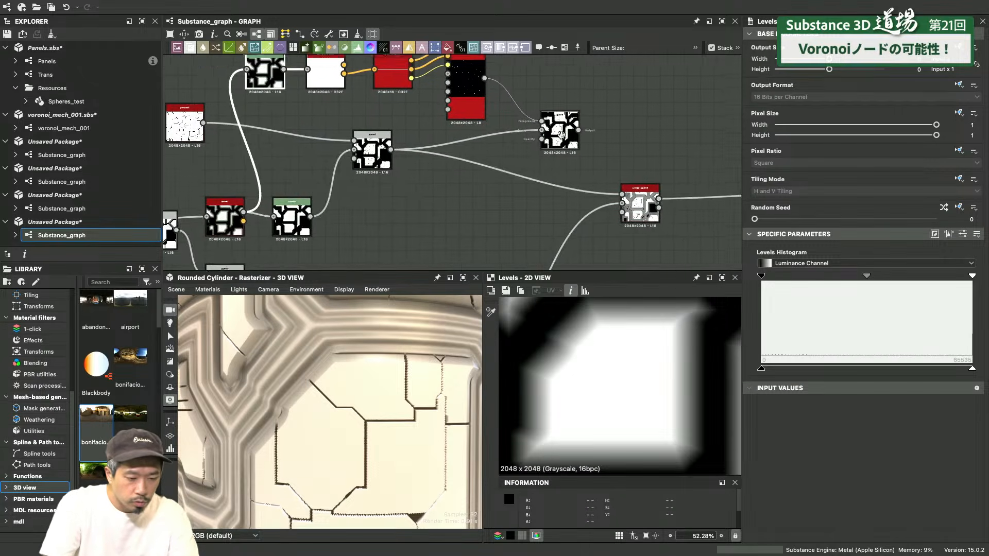
double_click(560, 131)
middle_drag(258, 81, 308, 125)
click(322, 127)
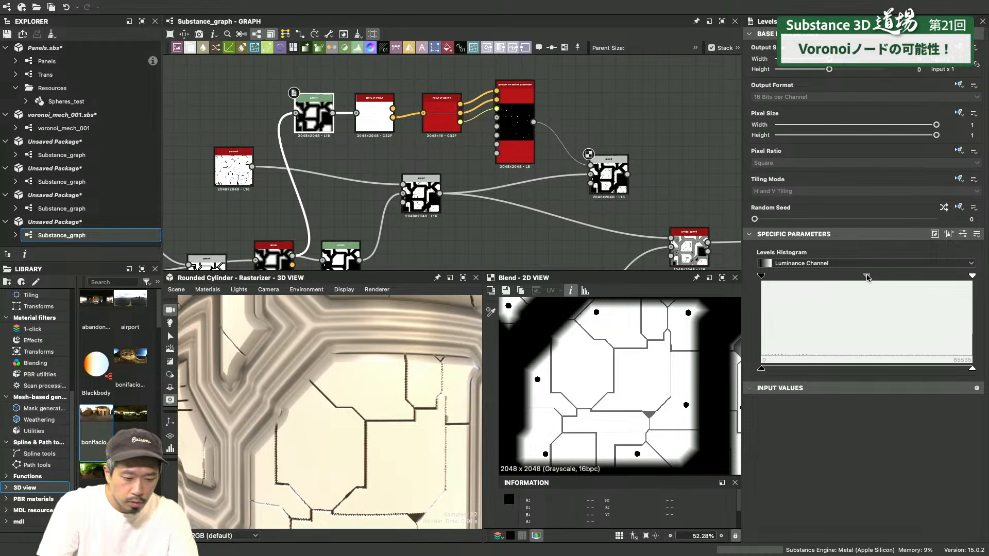
drag(867, 276, 887, 294)
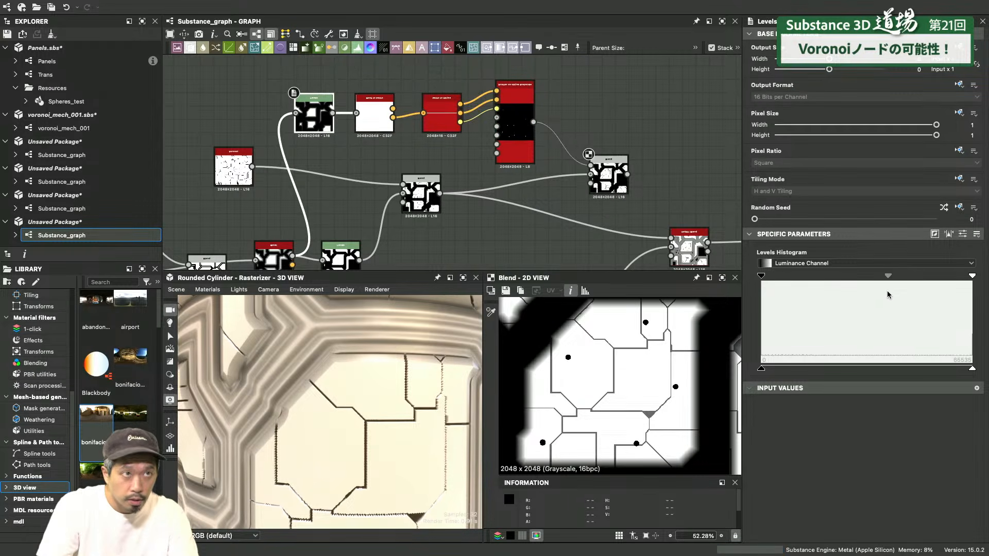
drag(762, 276, 839, 295)
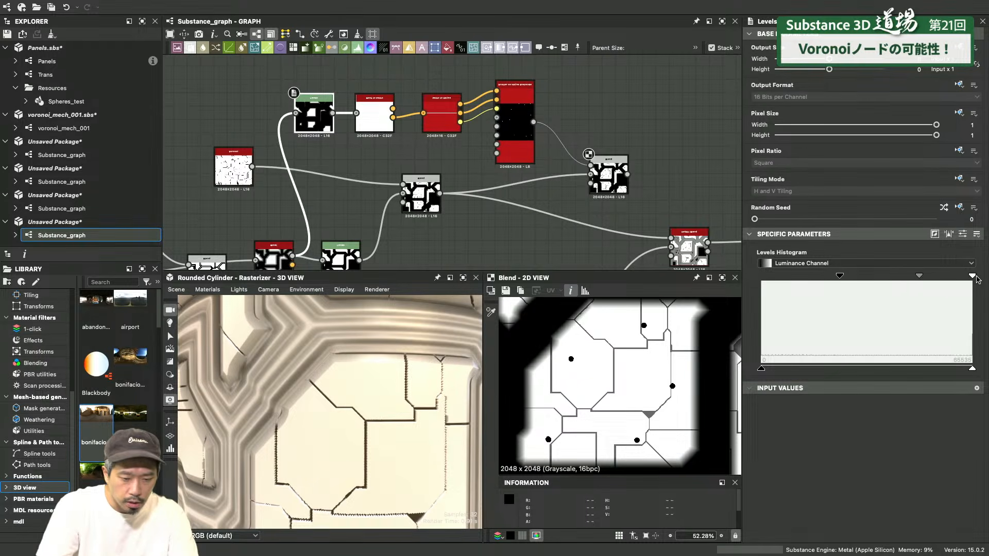
drag(972, 277, 912, 292)
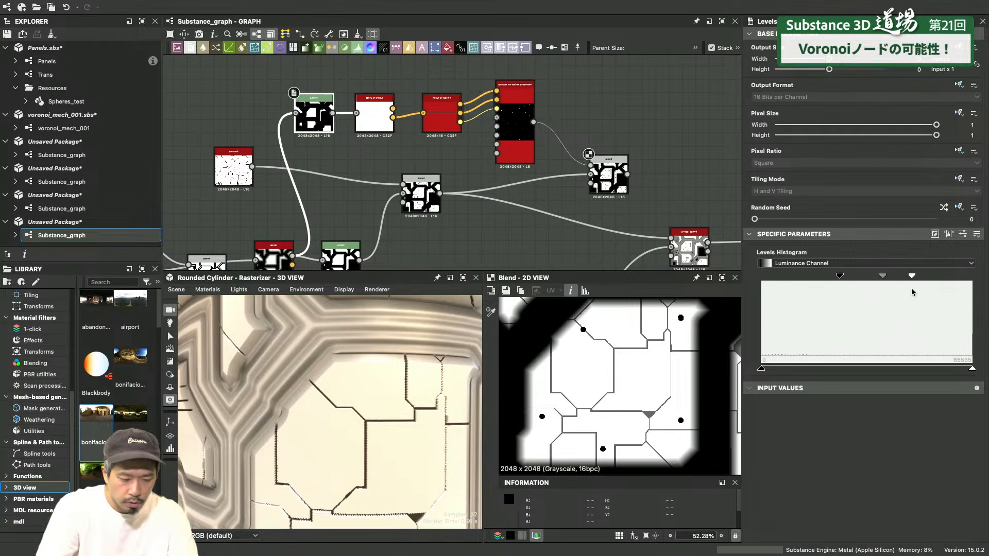
Reconnect the Subtract Blend's output to the Height Blend's top input
scroll(587, 340, up, 5)
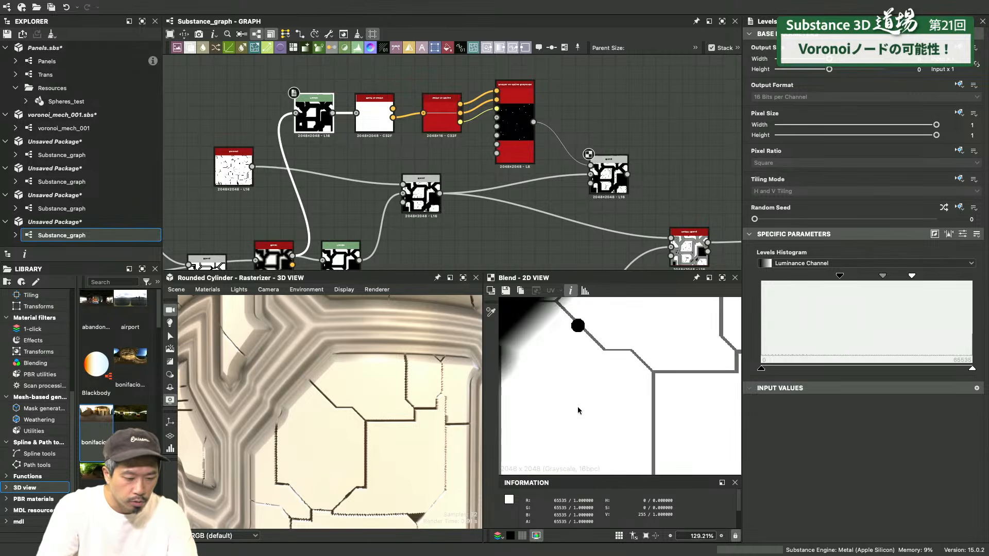
scroll(577, 406, down, 5)
middle_drag(404, 131, 459, 141)
middle_drag(536, 188, 319, 116)
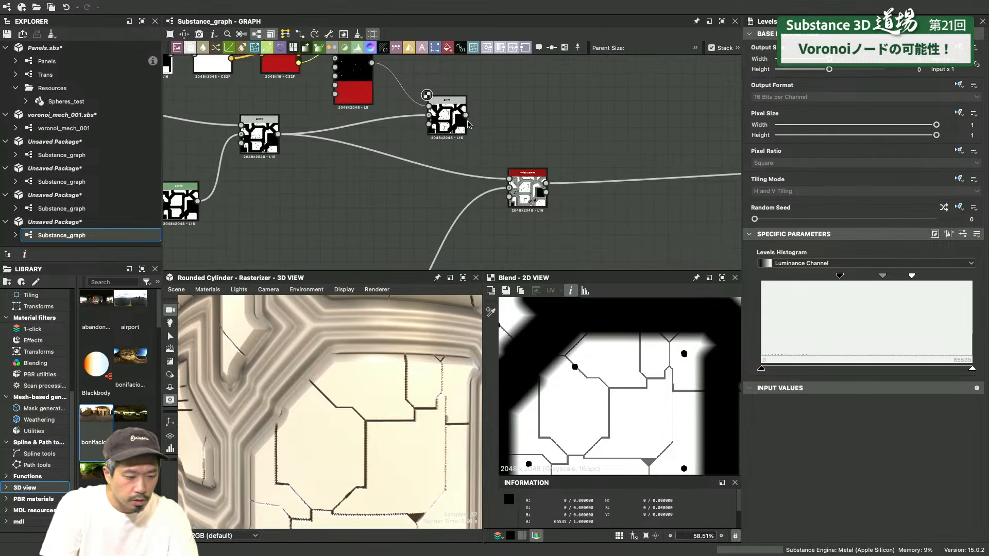
middle_drag(409, 149, 465, 164)
drag(524, 133, 567, 196)
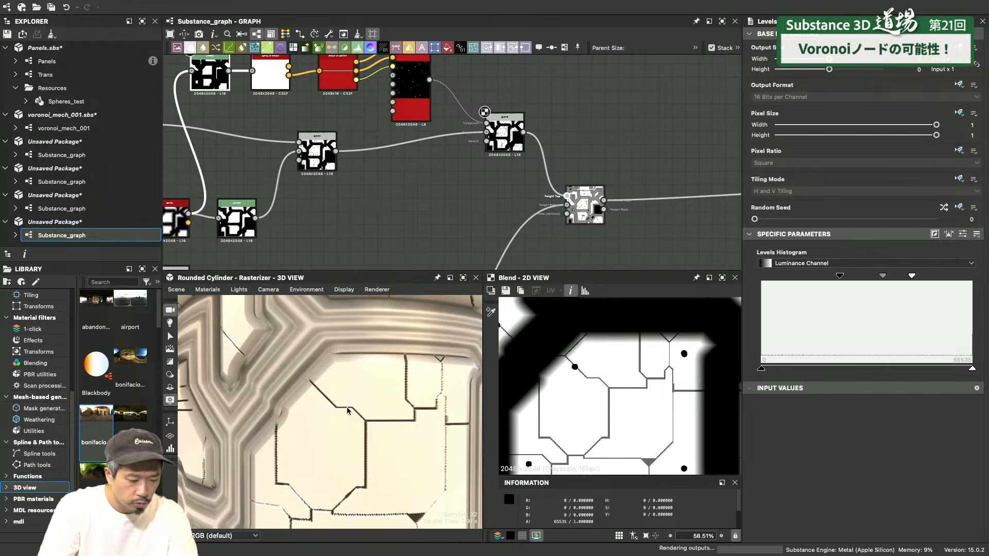
Set the Scatter on spline grayscale node's Scale to 0.02
scroll(347, 410, down, 5)
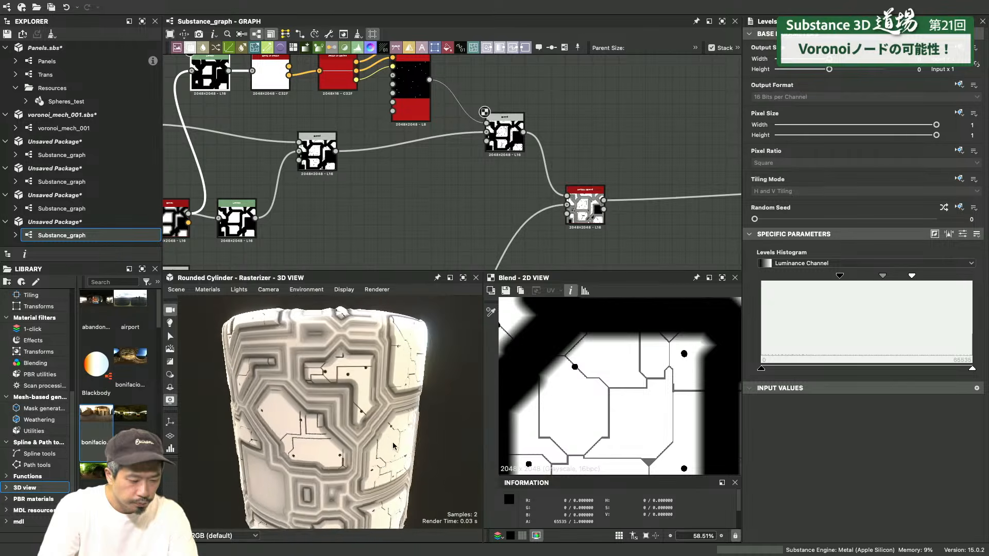
scroll(393, 446, up, 5)
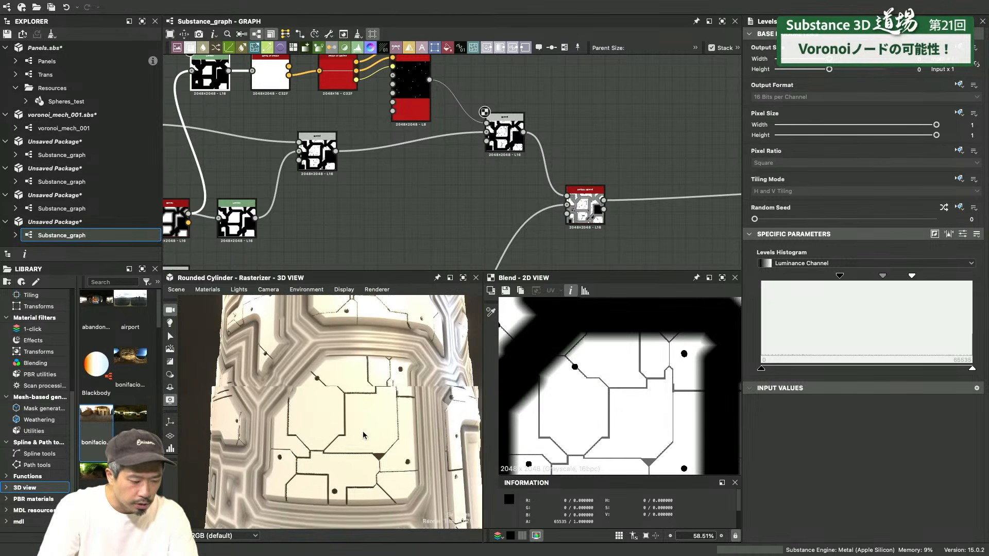
scroll(362, 431, up, 1)
middle_drag(449, 212, 511, 270)
click(471, 163)
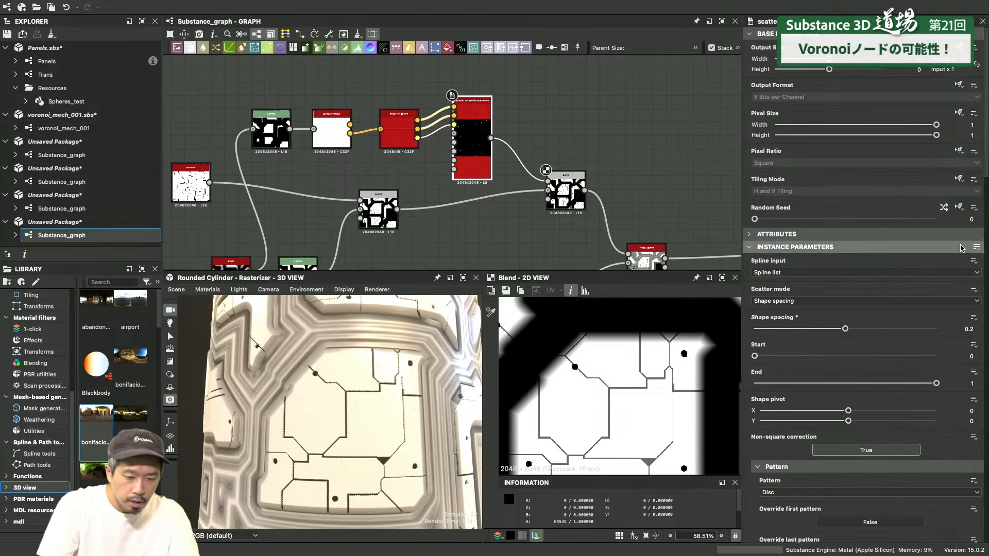
drag(985, 158, 982, 293)
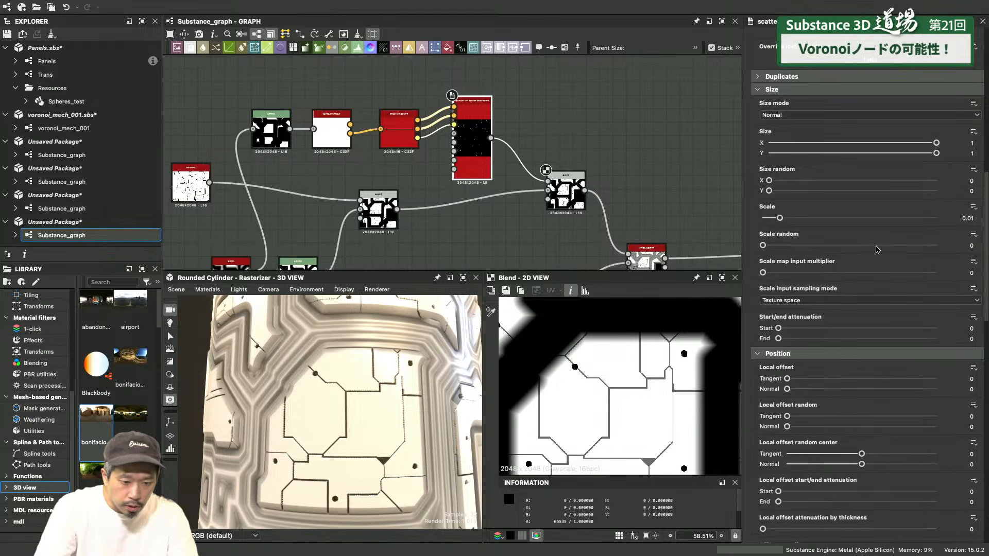
click(973, 217)
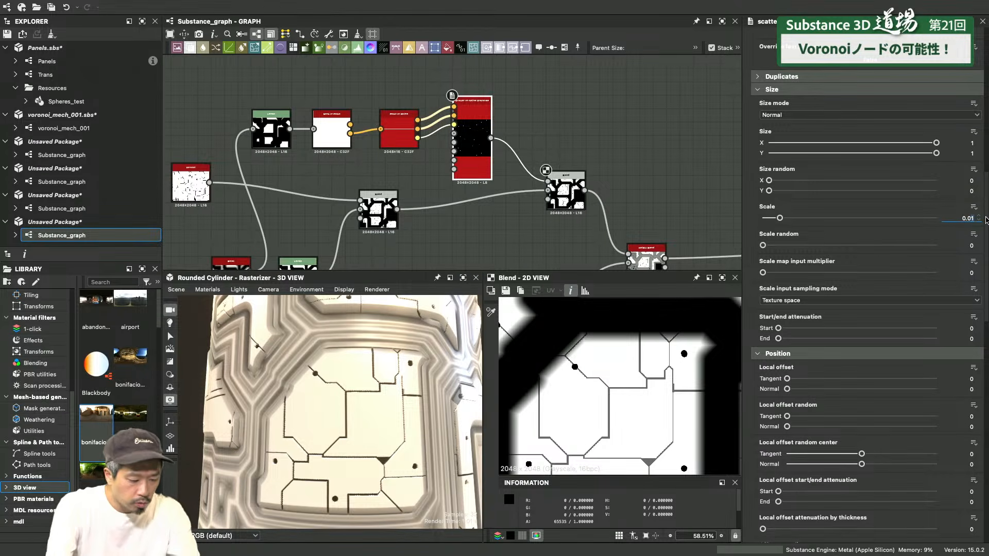
key(Return)
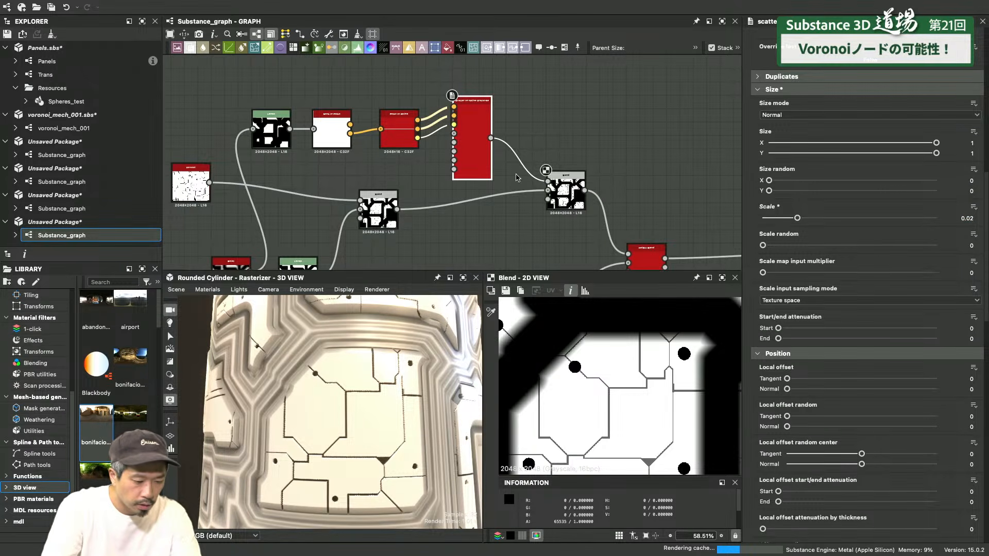
Move the Levels node and the two nodes after it up and away from the Scatter on spline node to free space below
middle_drag(350, 180, 489, 207)
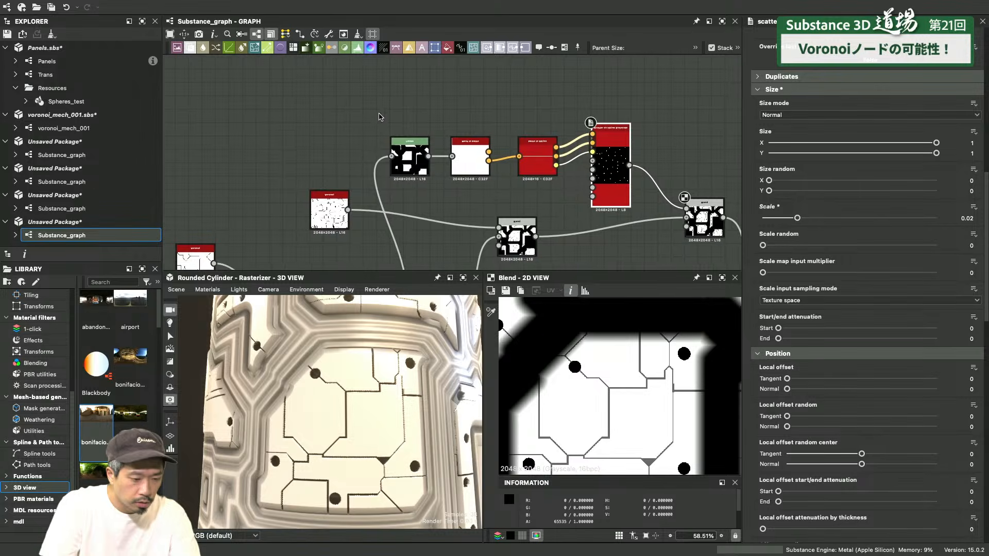
drag(379, 114, 504, 105)
click(490, 176)
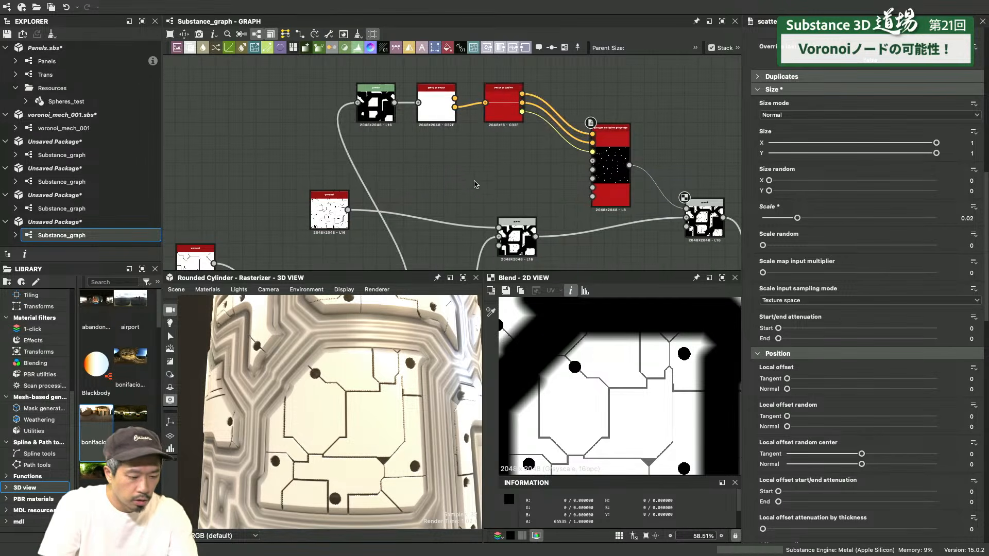
key(space)
Reduce the Scatter on spline grayscale node's Scale to 0.015
click(431, 162)
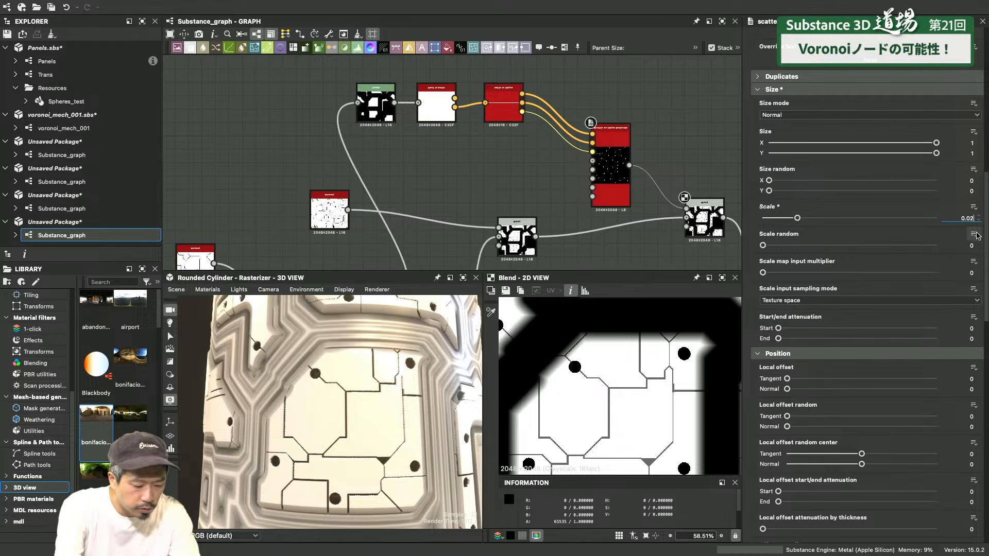
text(0.015)
key(Return)
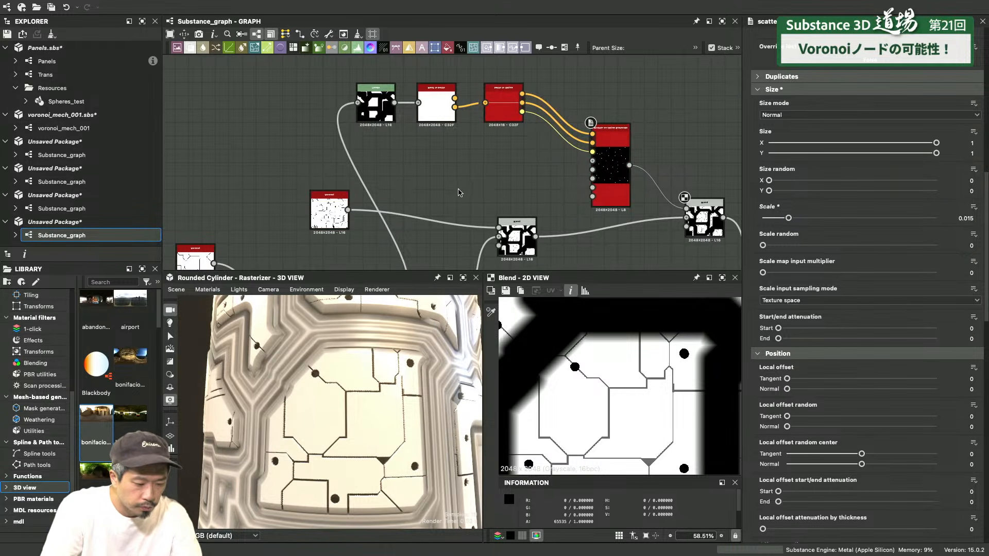
Add a Shape node below the spline chain with the Disc pattern and a Scale of 0.44
key(space)
text(shape)
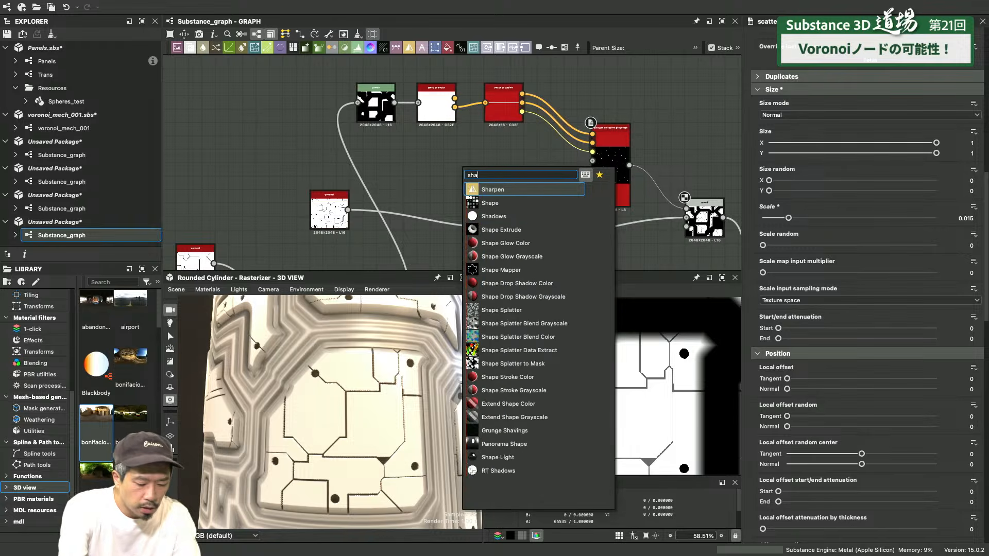
key(Return)
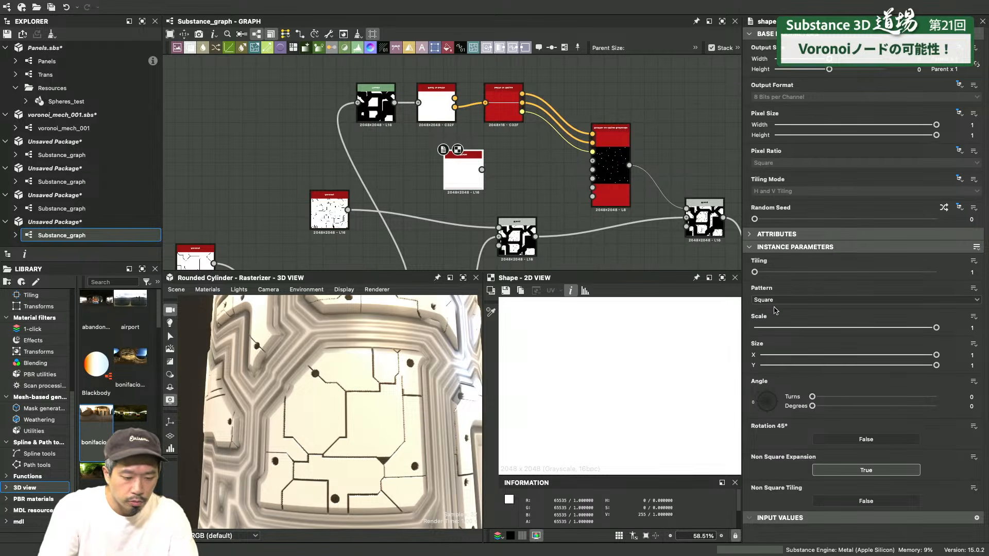
click(798, 299)
click(801, 307)
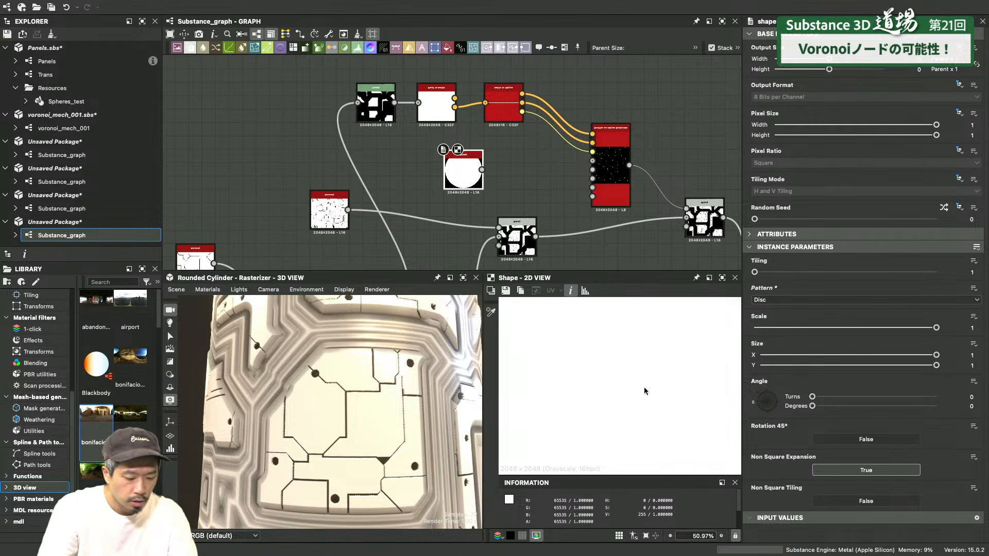
scroll(644, 391, down, 5)
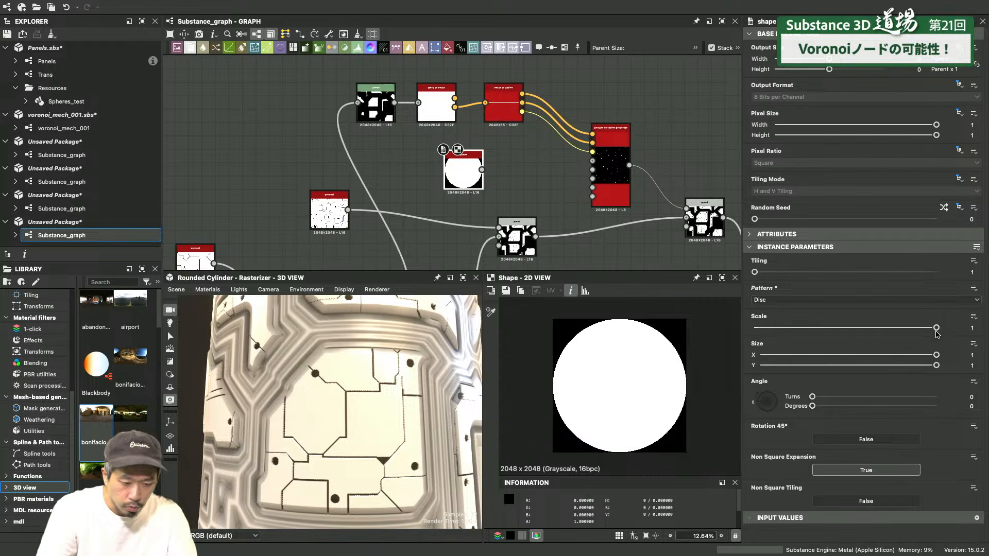
drag(929, 330, 836, 336)
drag(464, 170, 436, 170)
Add a Bevel node after the Shape and connect its output to Pattern input #1 of the Scatter on spline grayscale node
key(space)
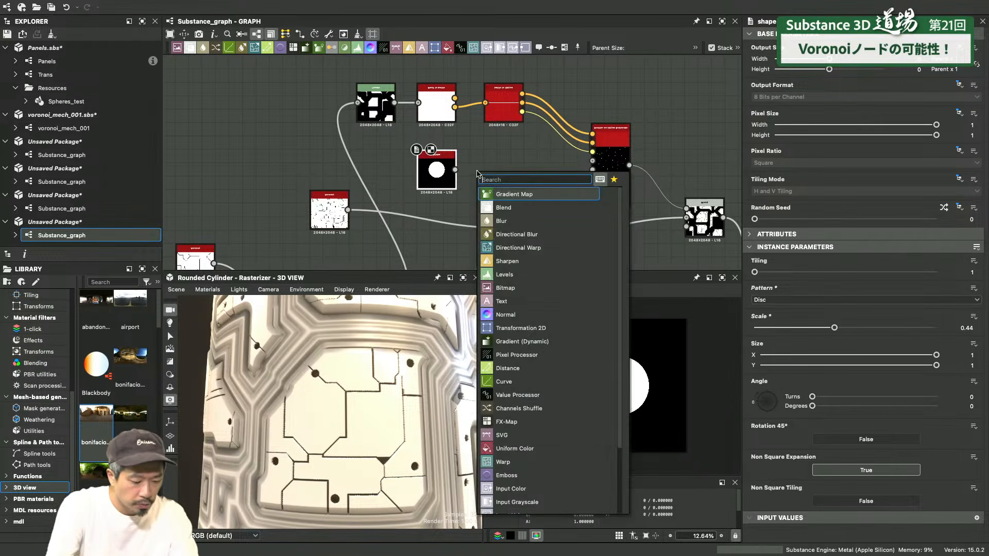
text(beve)
key(Return)
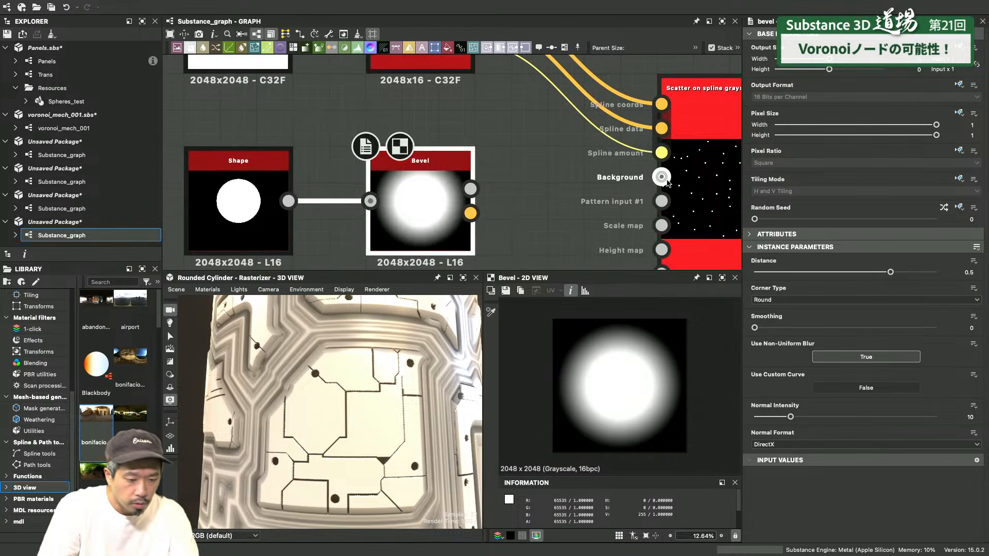
drag(670, 202, 471, 189)
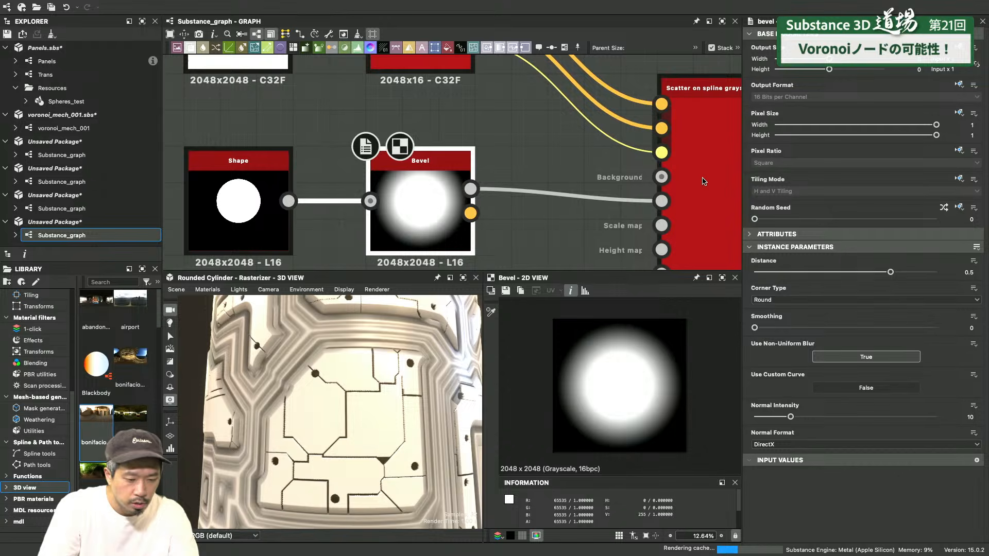
Set the Scatter on spline grayscale node's Pattern to Pattern input
double_click(704, 181)
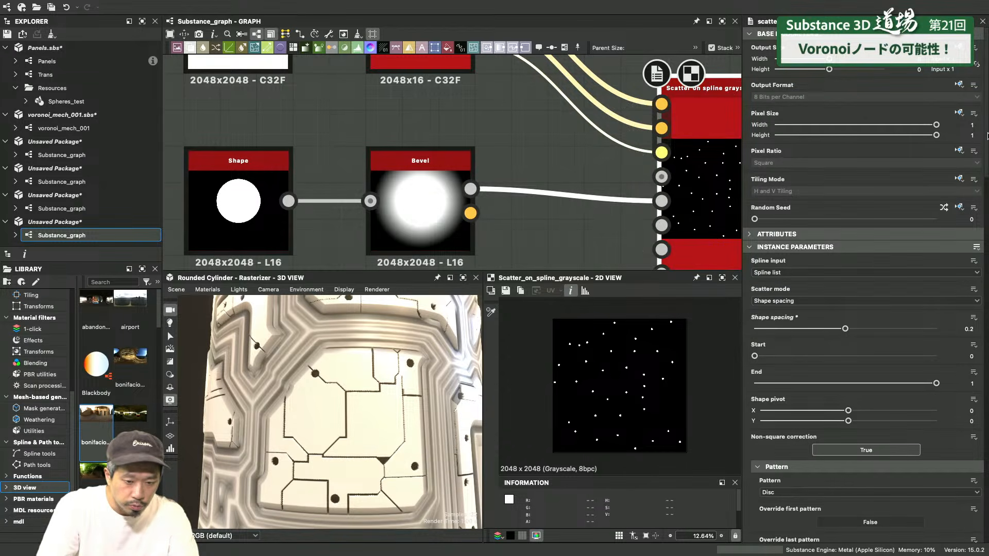
scroll(987, 177, down, 5)
scroll(987, 177, down, 5)
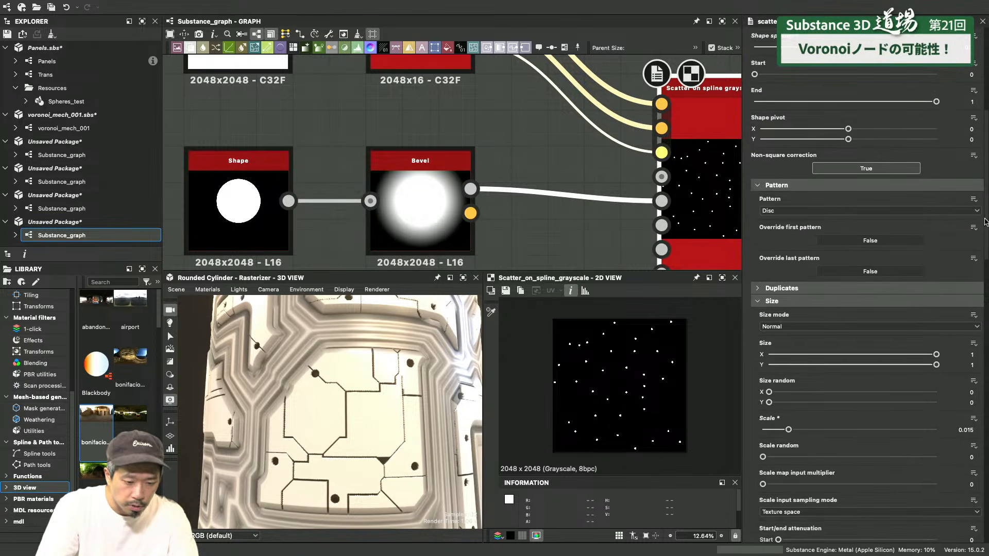
click(791, 207)
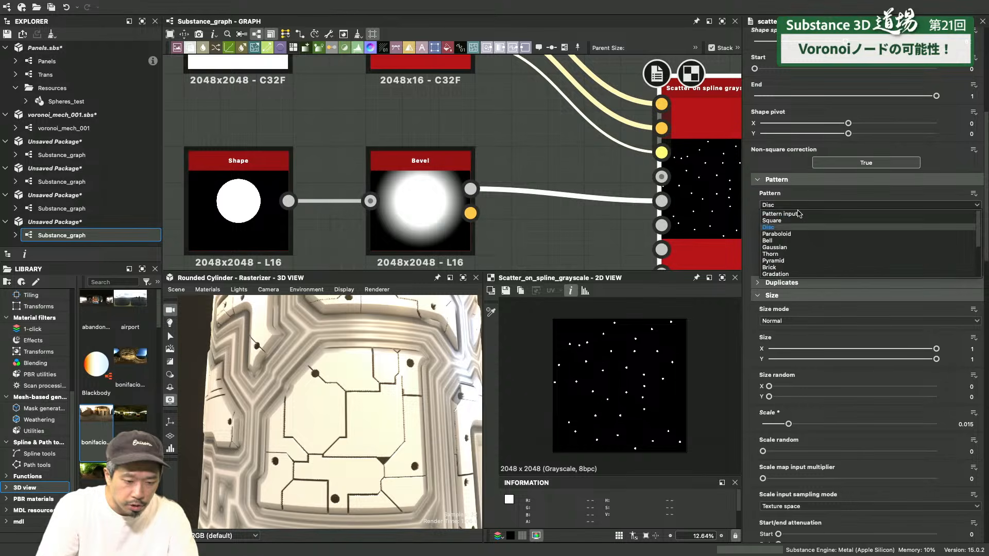
click(808, 222)
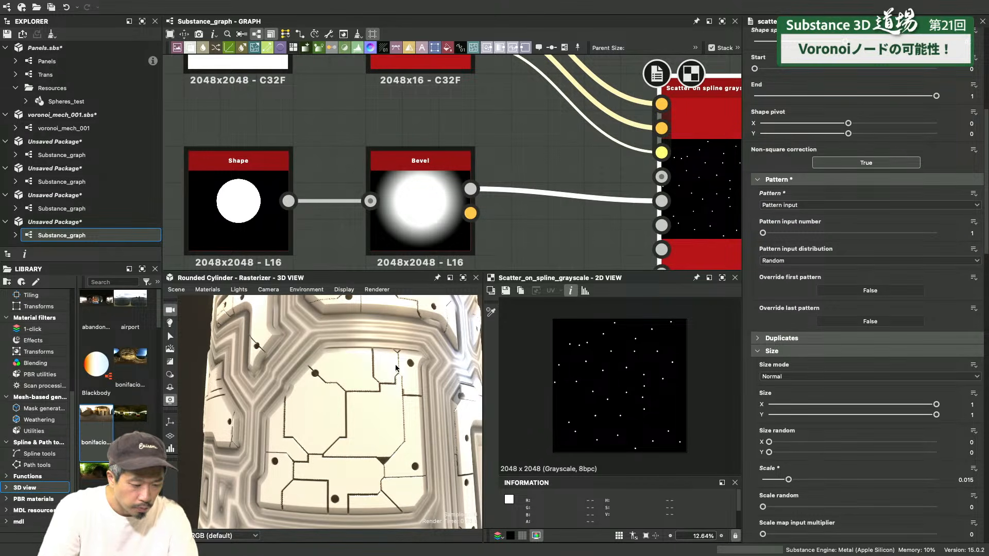
Move the Height Blend farther from the Subtract Blend and add a new Blend node in the space between them
scroll(395, 367, up, 5)
drag(393, 427, 348, 414)
scroll(348, 414, up, 3)
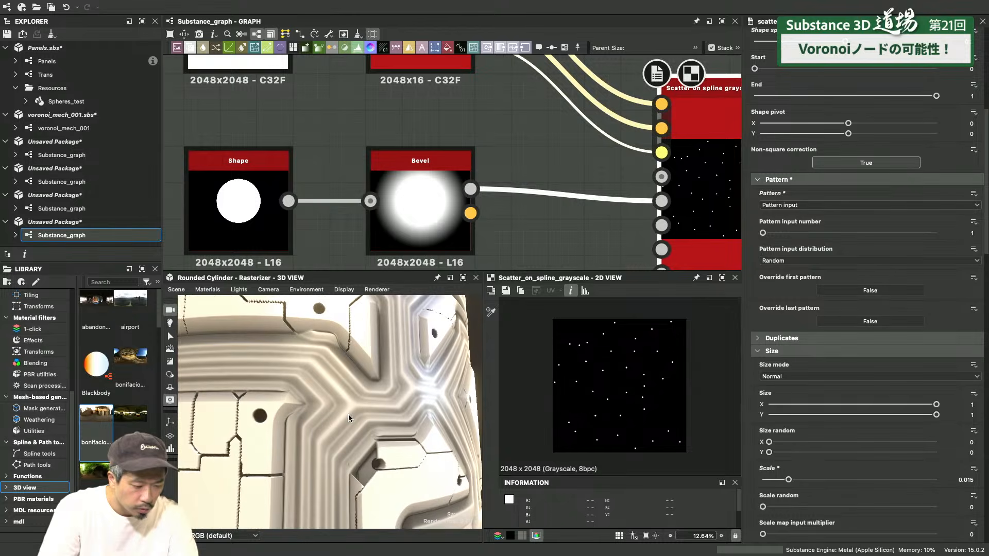
scroll(540, 173, down, 5)
middle_drag(562, 155, 406, 97)
middle_drag(643, 153, 564, 100)
drag(554, 202, 657, 202)
click(572, 121)
key(space)
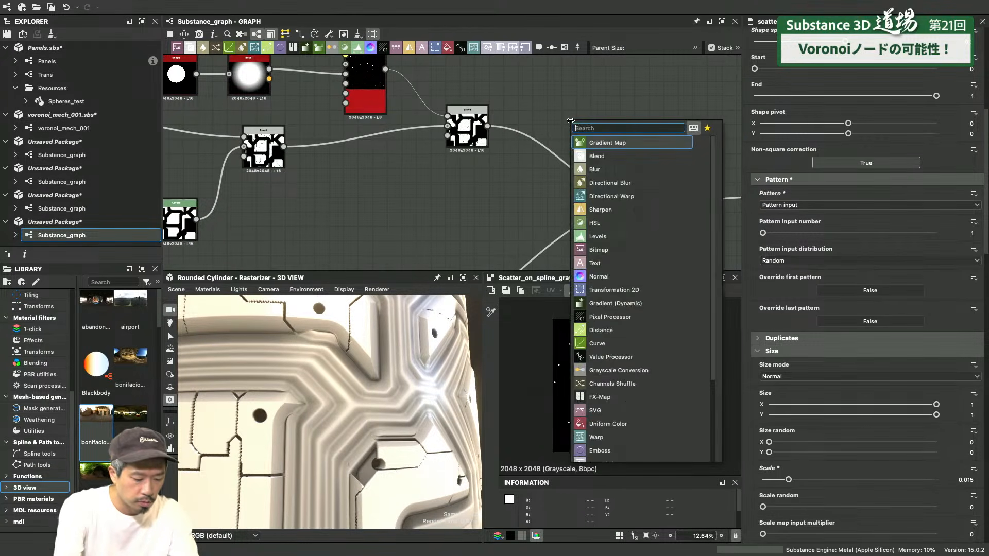
text(blend)
key(Return)
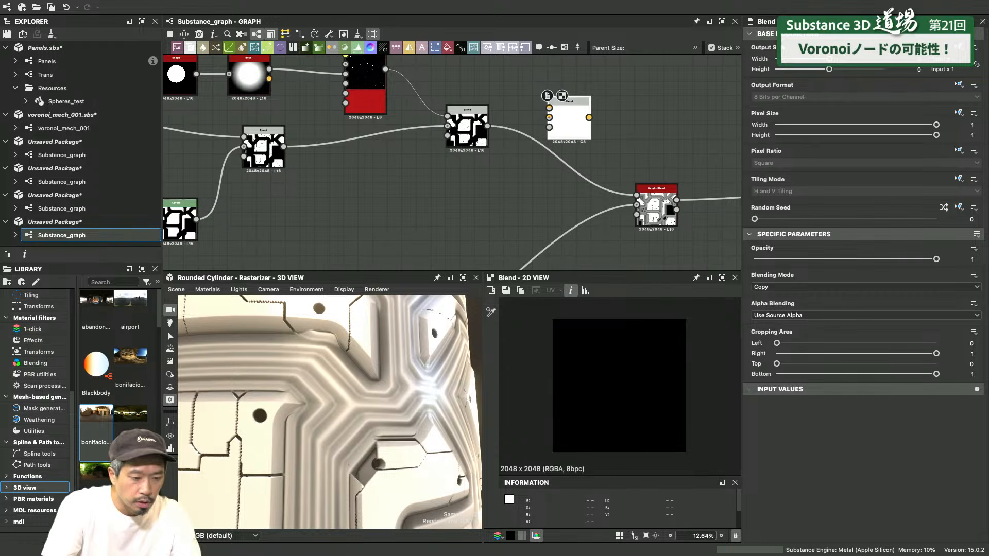
Blend the Scatter on spline grayscale output over the Subtract Blend using the new Blend's Max (Lighten) mode, and route the result into the Height Blend
middle_drag(489, 128, 504, 180)
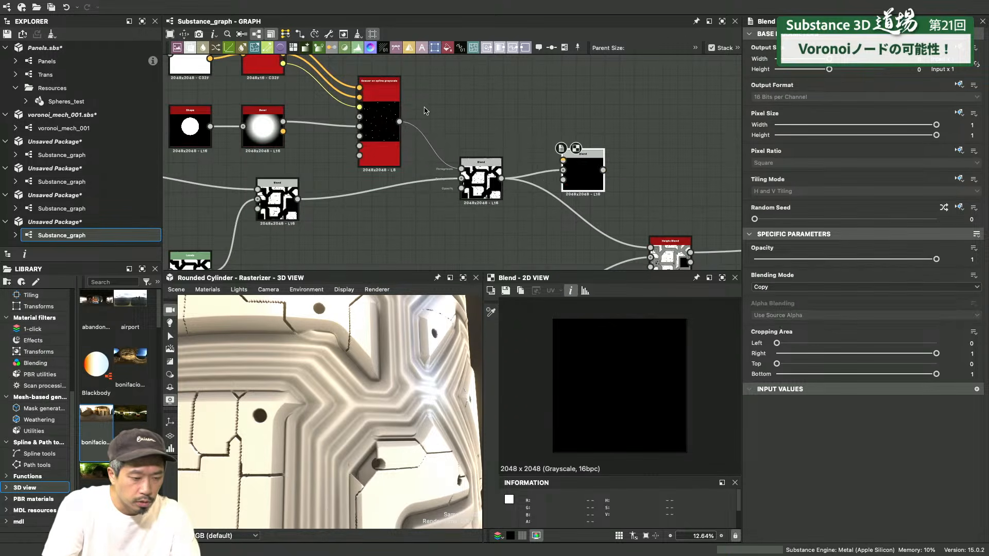
drag(400, 121, 572, 157)
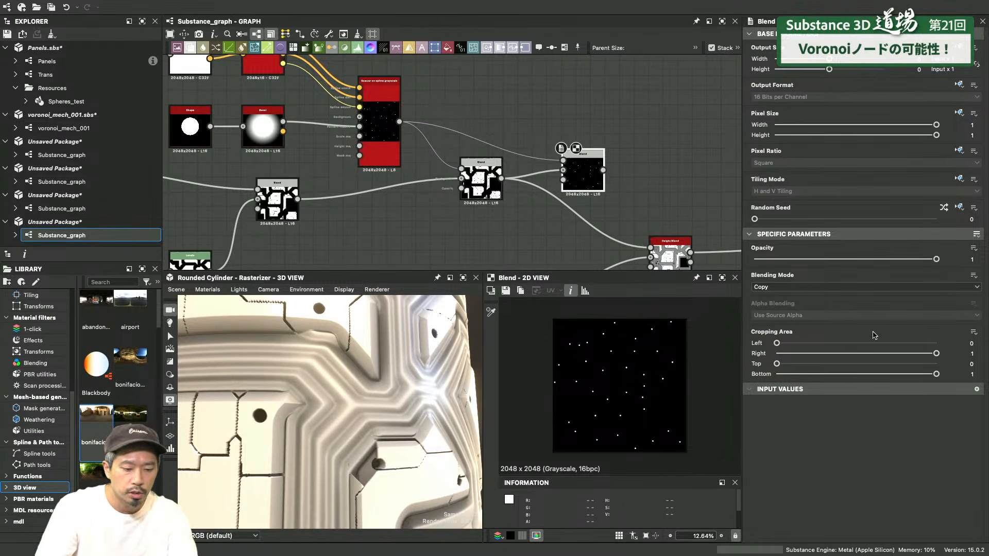
click(829, 287)
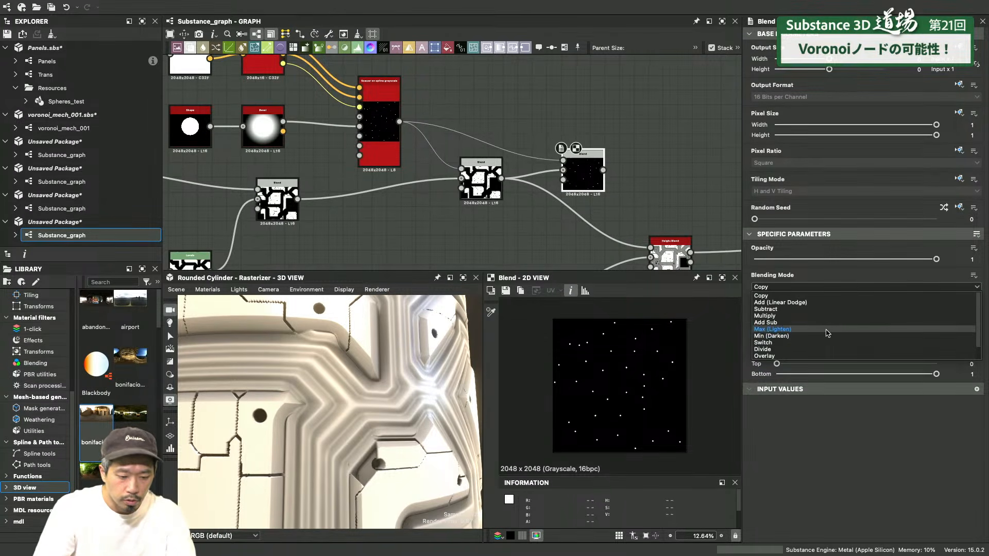
click(773, 329)
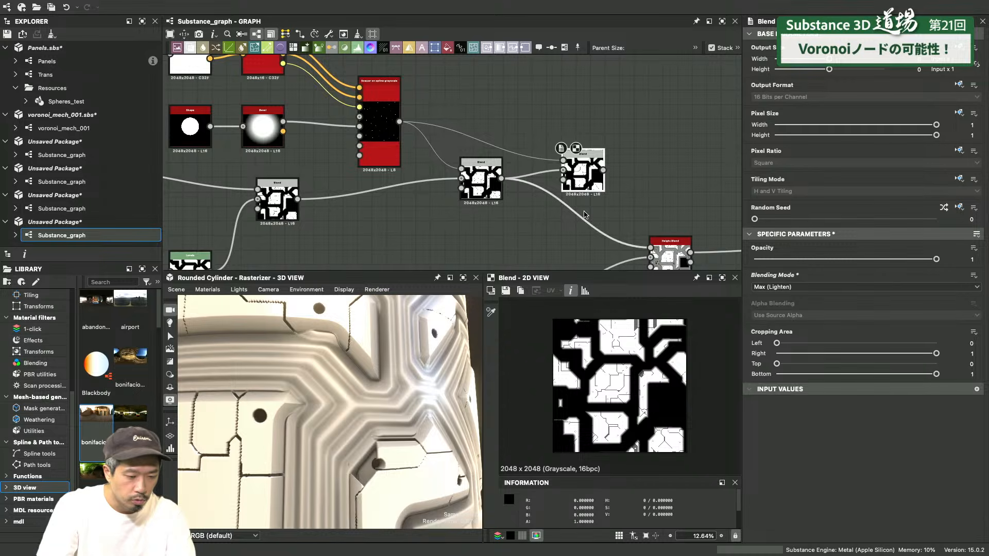
drag(641, 246, 648, 248)
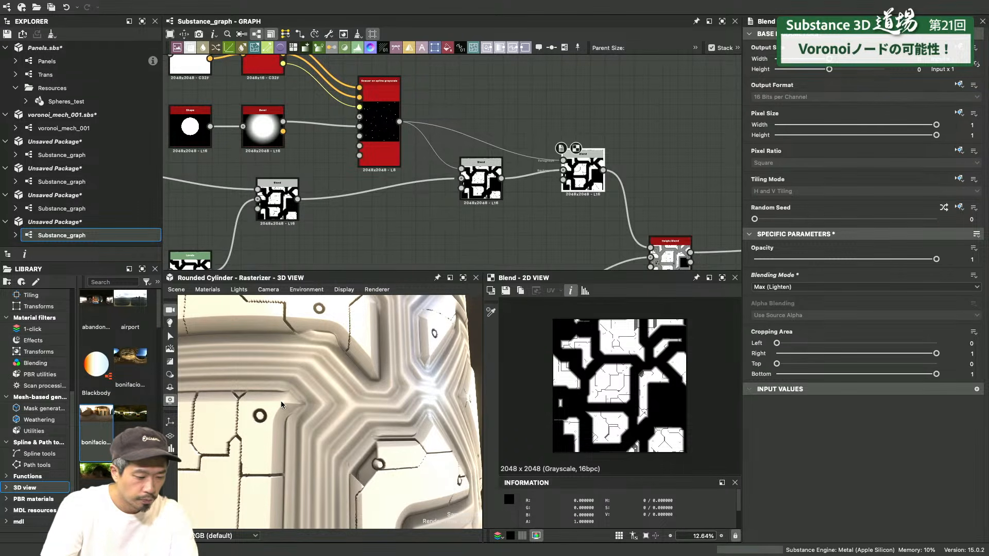
Examine the scattered beveled holes on the rounded cylinder from several angles and distances in the 3D view
drag(280, 401, 291, 400)
scroll(290, 400, up, 3)
drag(334, 443, 333, 370)
scroll(281, 396, down, 5)
scroll(334, 396, up, 3)
drag(336, 404, 283, 426)
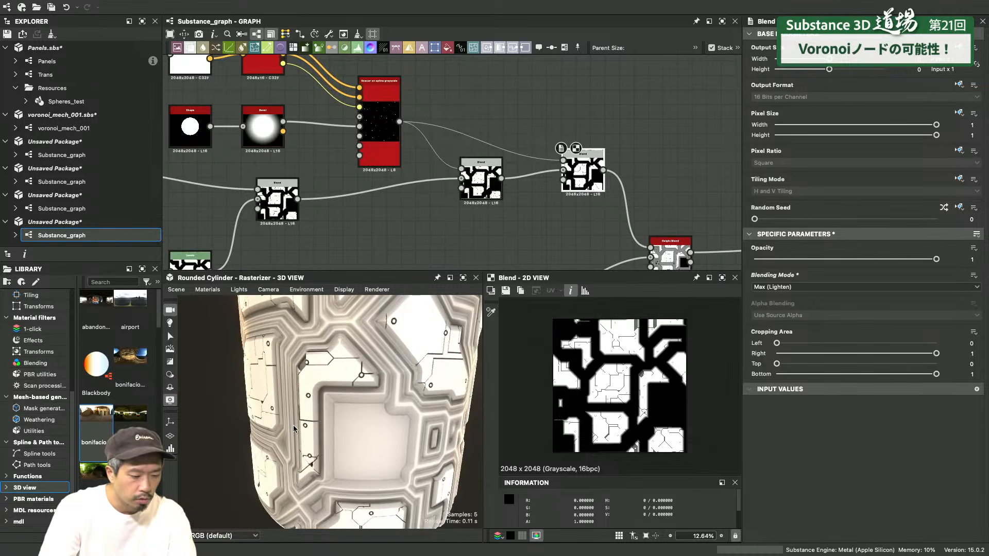
scroll(335, 422, down, 6)
scroll(385, 421, up, 5)
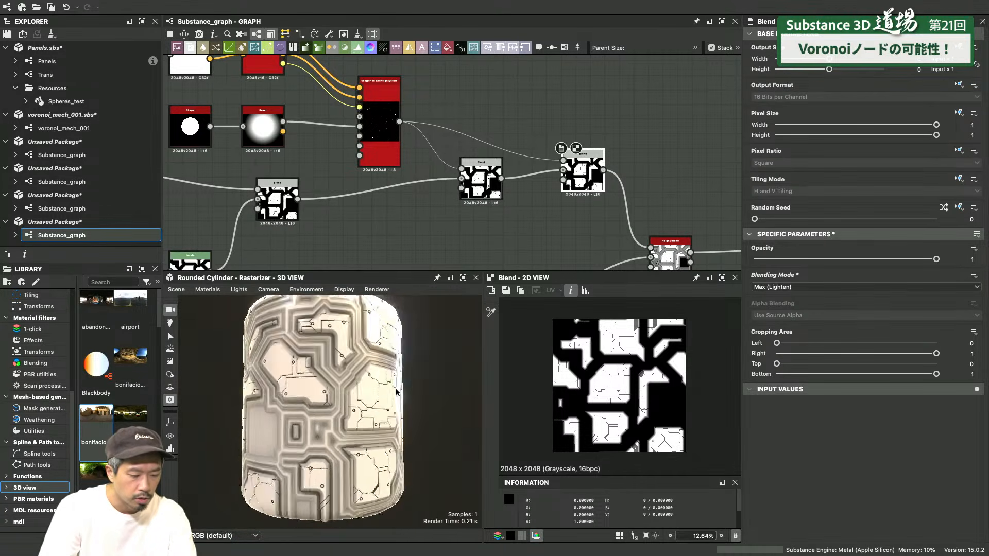
scroll(335, 362, down, 4)
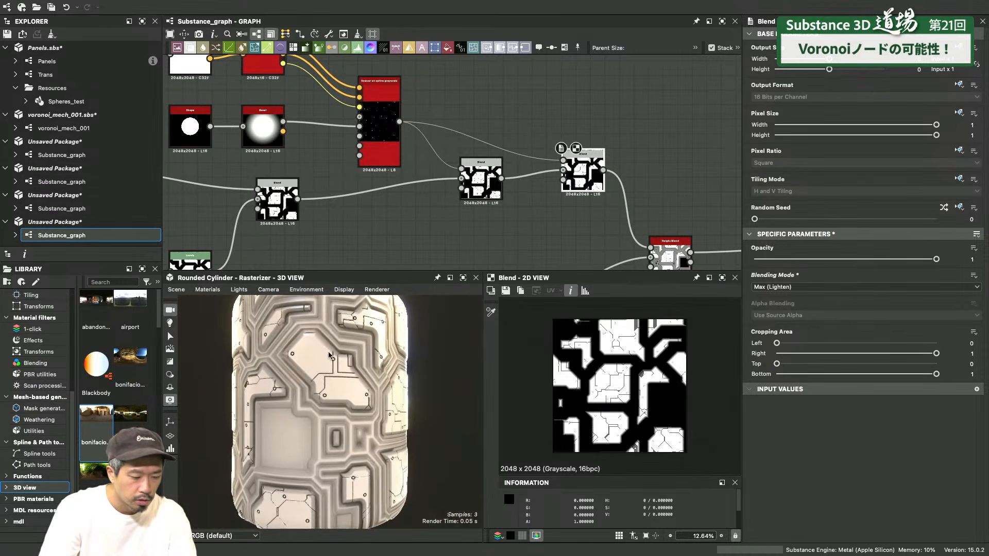
drag(335, 363, 332, 446)
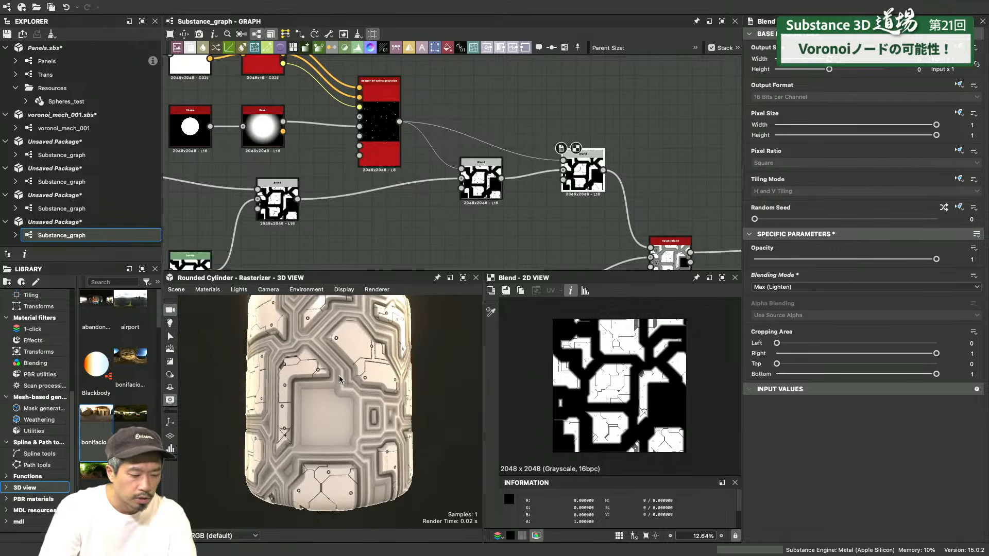
scroll(331, 447, up, 2)
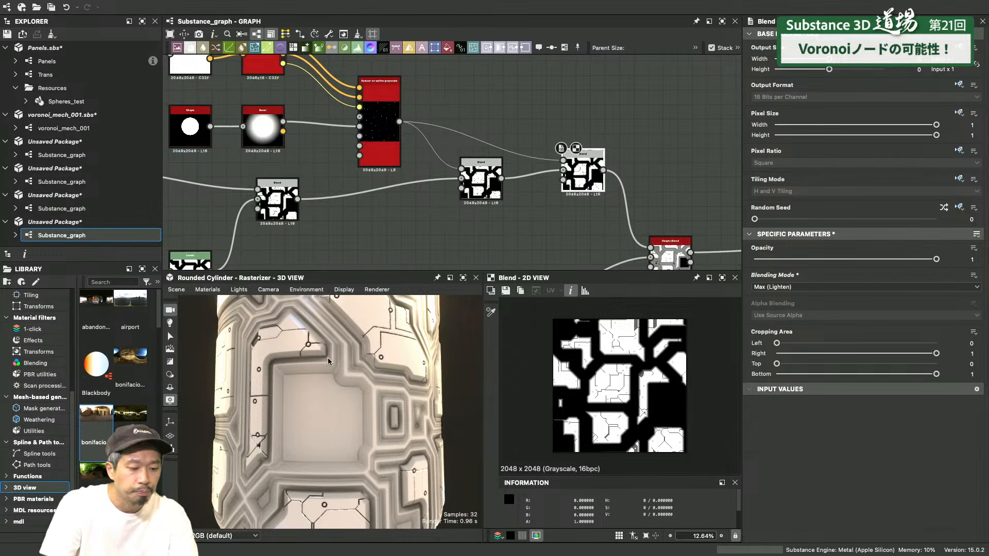
Duplicate the uppermost Voronoi source node, place the copy below the node chains, and show it in the 2D view
scroll(499, 133, down, 5)
middle_drag(625, 196, 593, 95)
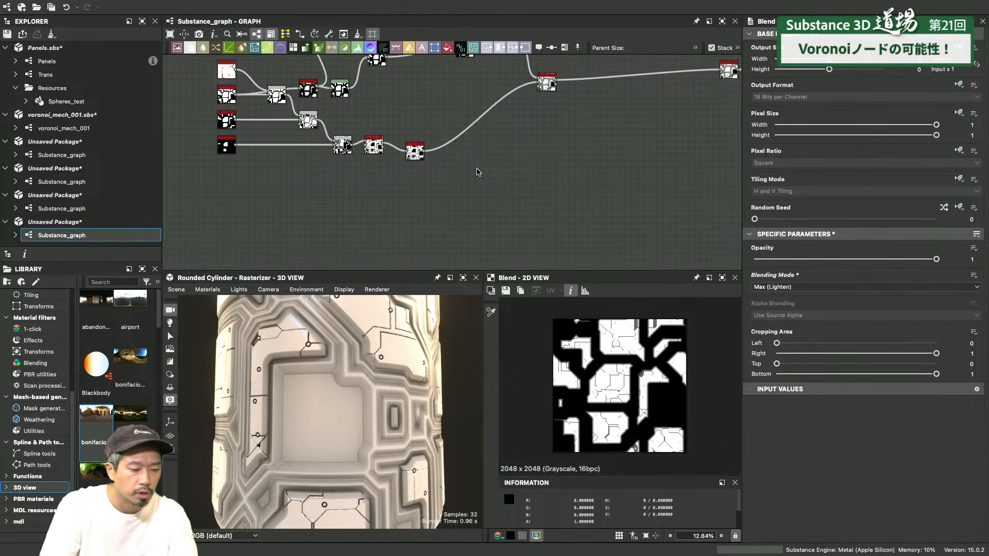
middle_drag(403, 180, 494, 231)
scroll(478, 151, down, 3)
middle_drag(485, 157, 494, 162)
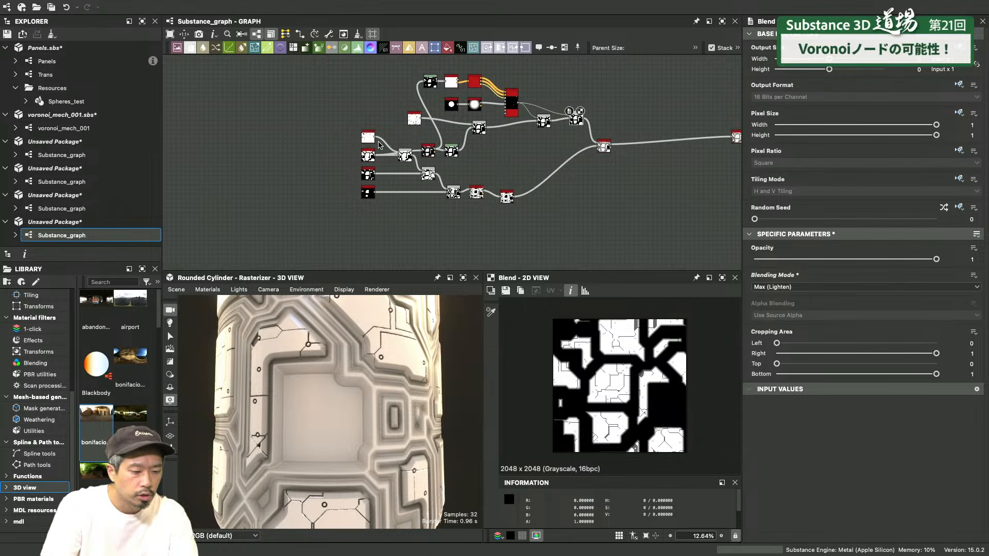
drag(370, 138, 368, 153)
key(super+d)
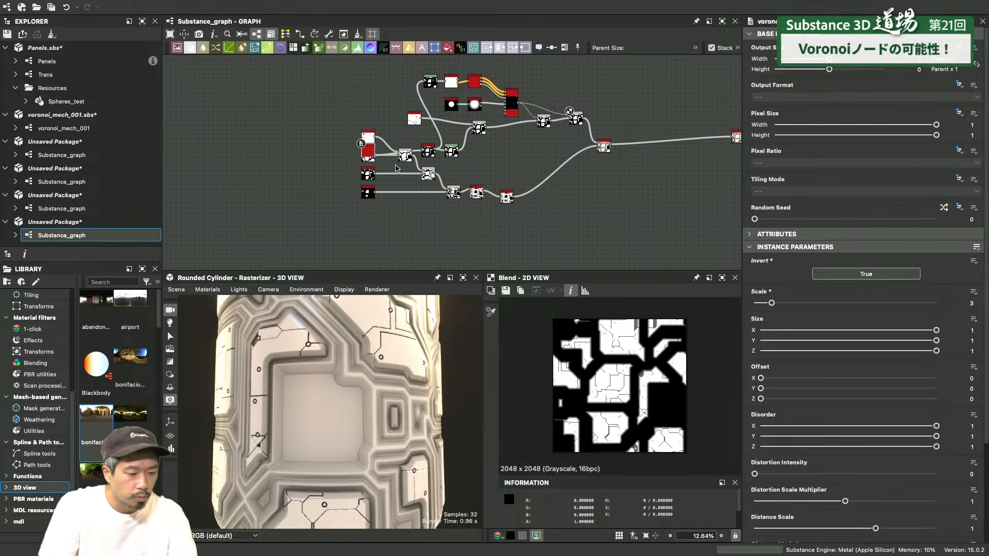
double_click(462, 228)
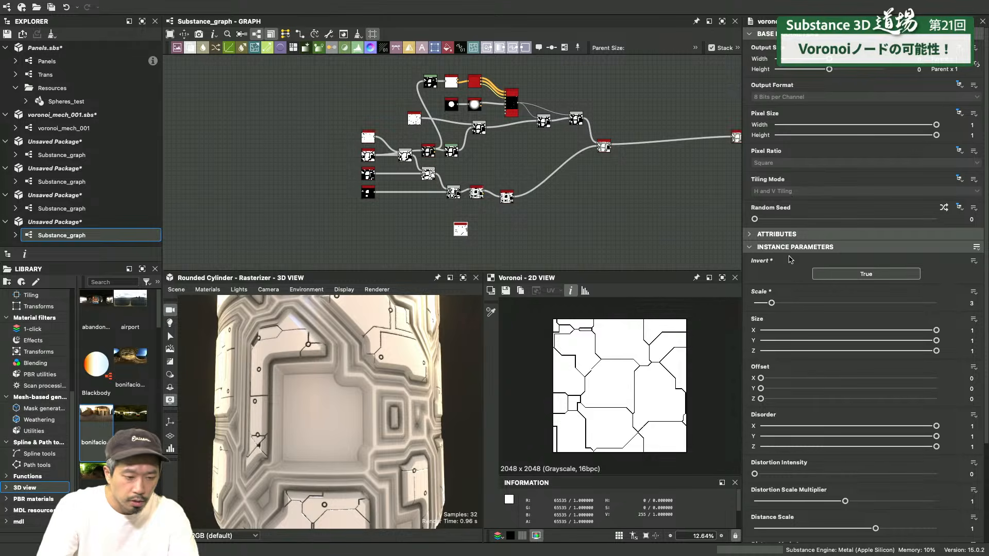
Set the duplicated Voronoi's Scale to 12 and move the node below the Height Blend
scroll(499, 206, up, 4)
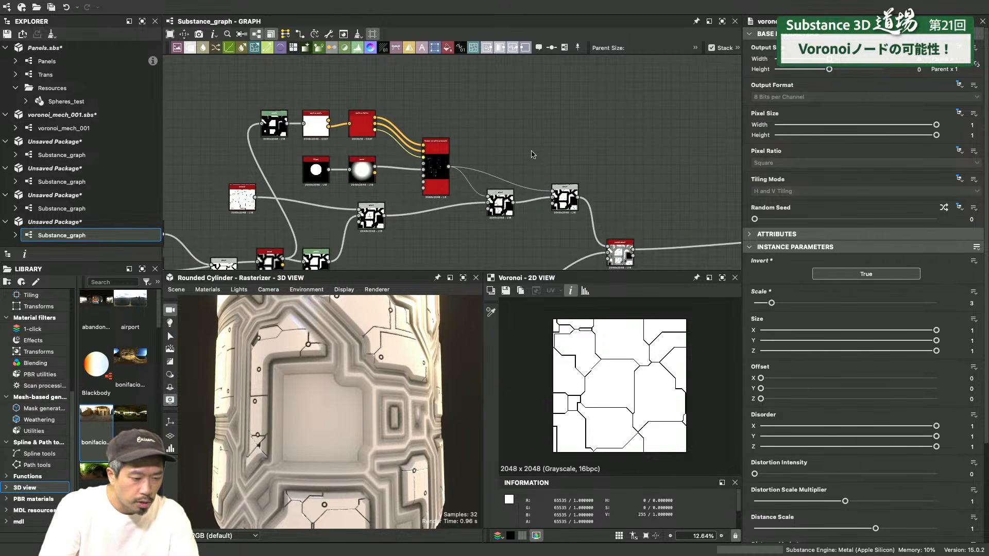
middle_drag(532, 155, 541, 88)
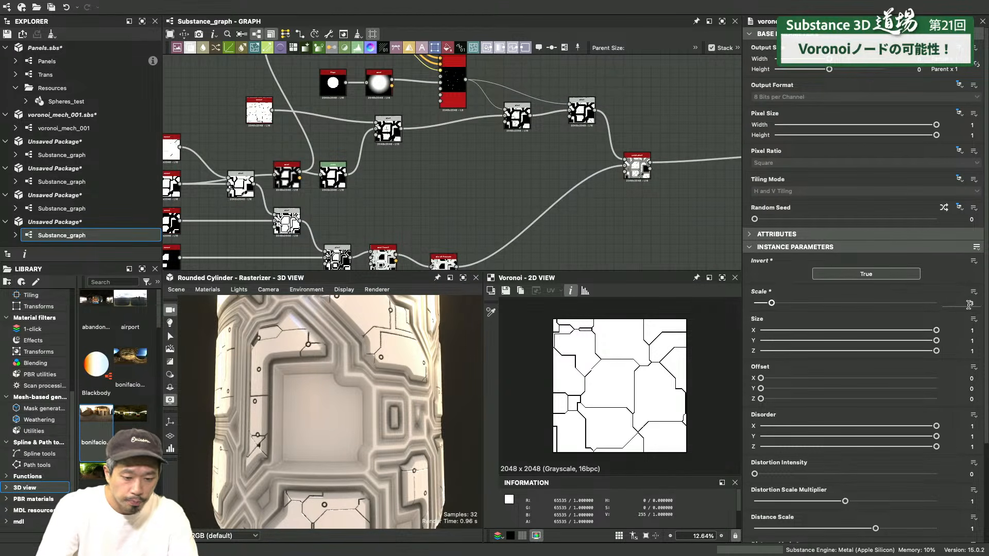
key(Return)
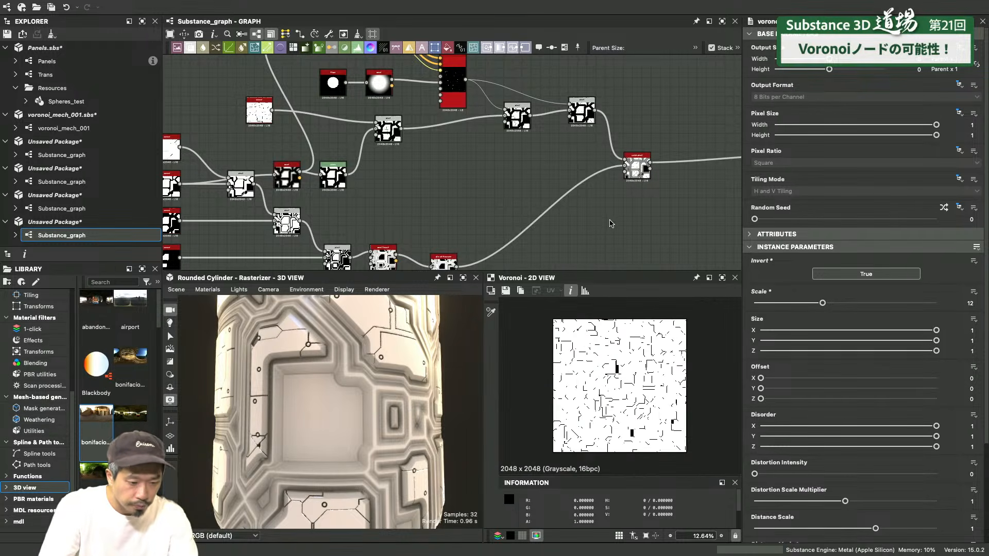
middle_drag(610, 262, 470, 162)
drag(202, 231, 474, 157)
middle_drag(544, 138, 499, 166)
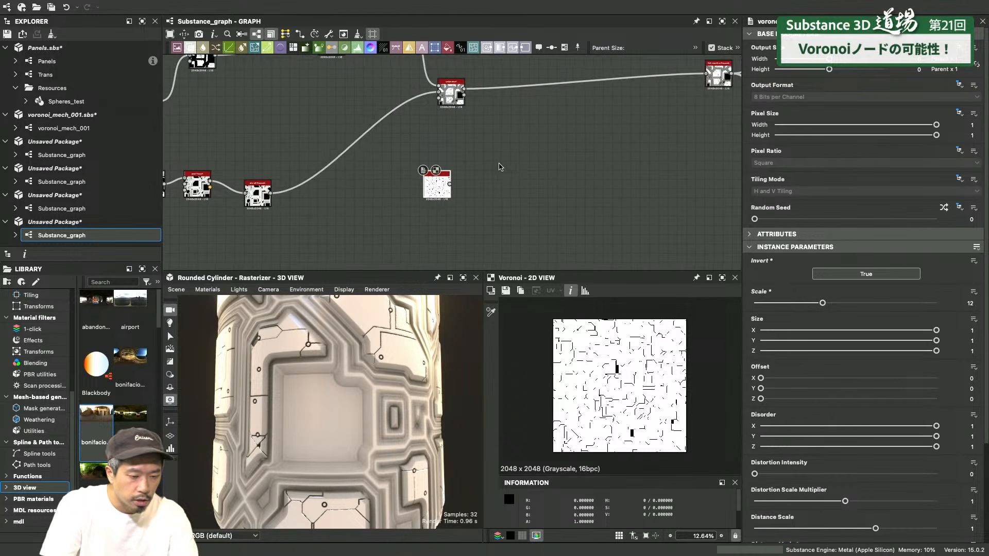
Add a Bevel node fed by the duplicated Voronoi and set its Distance to 0.01
scroll(497, 175, up, 2)
key(space)
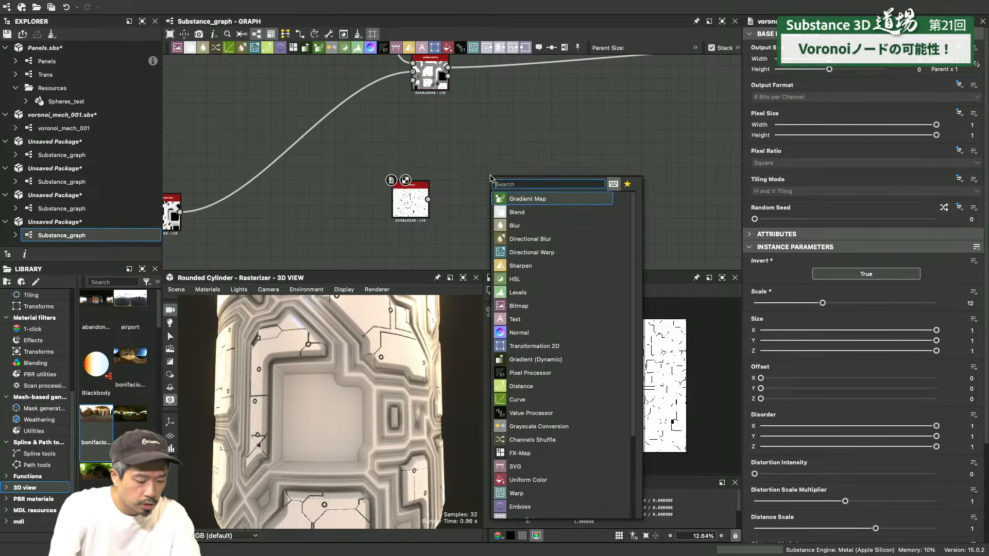
text(bevel)
key(Return)
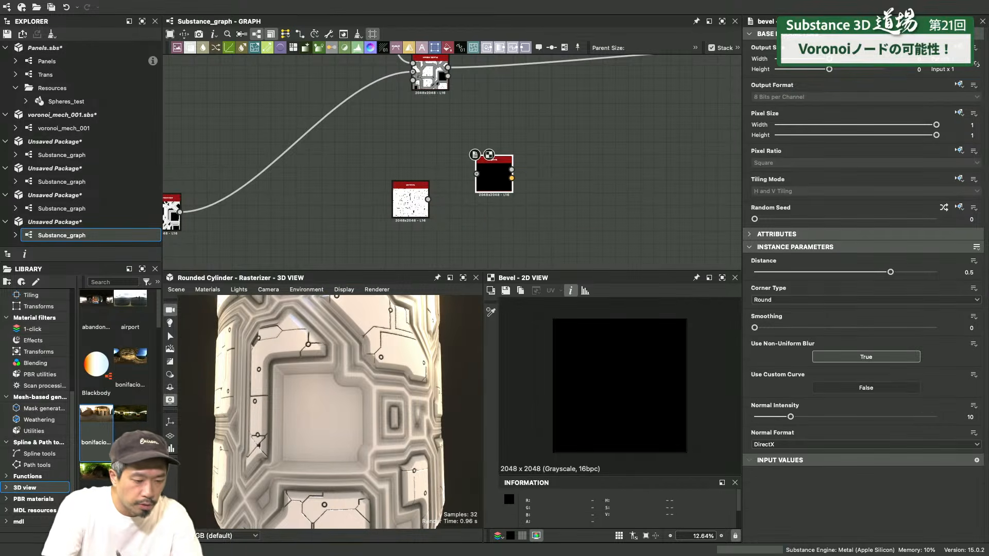
drag(484, 183, 515, 235)
scroll(423, 226, up, 2)
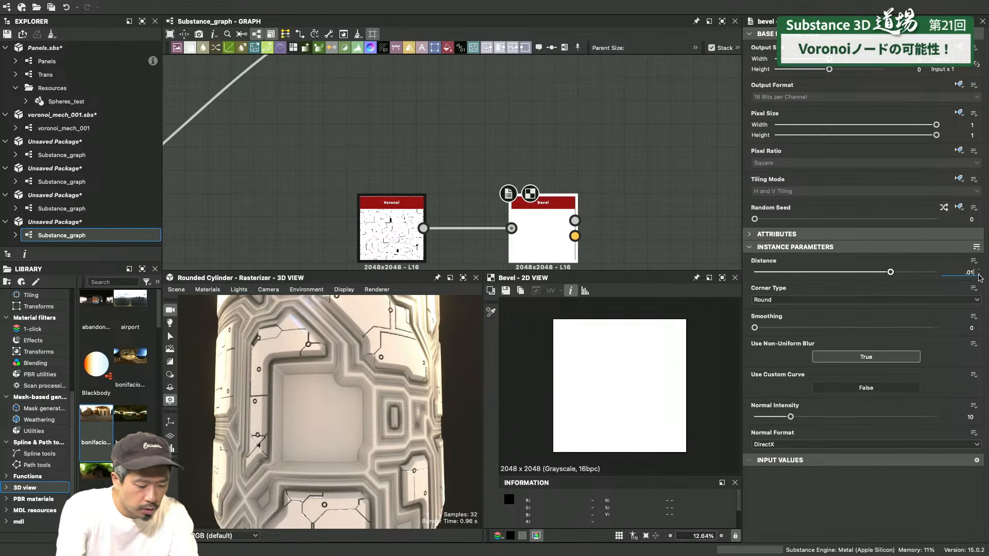
key(Return)
Add a second Height Blend node, with the first Height Blend's output as Height Top and the Bevel output as Height Bottom
scroll(608, 164, down, 3)
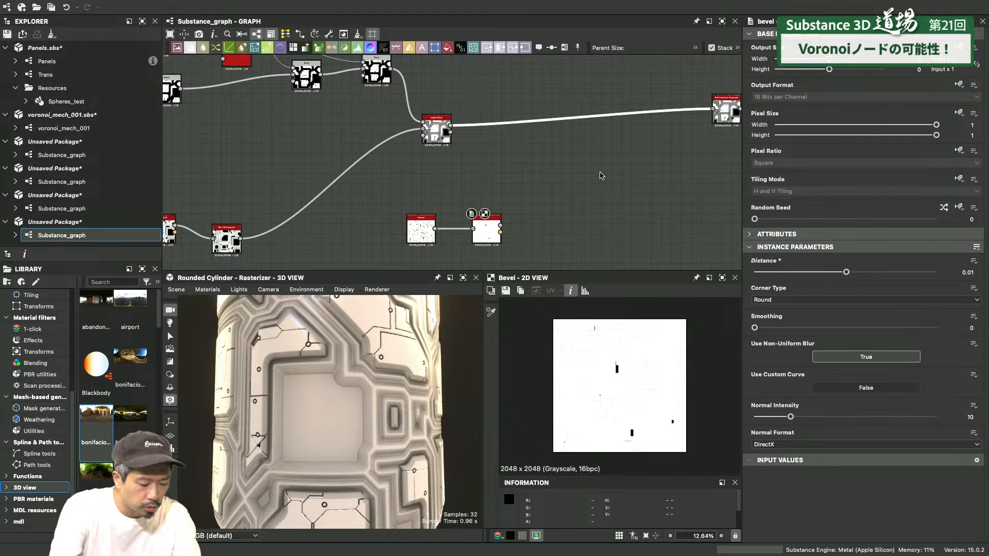
key(space)
text(heigh)
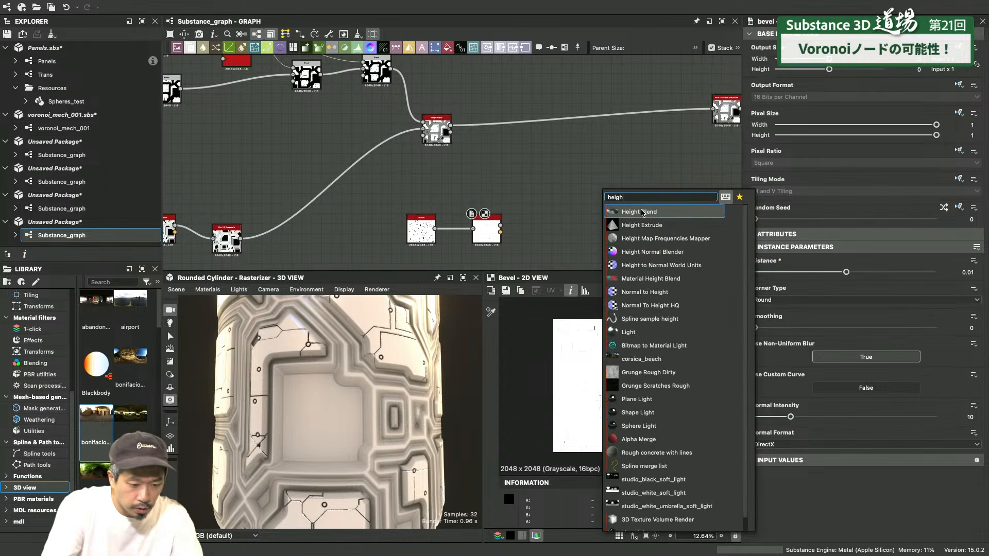
key(Return)
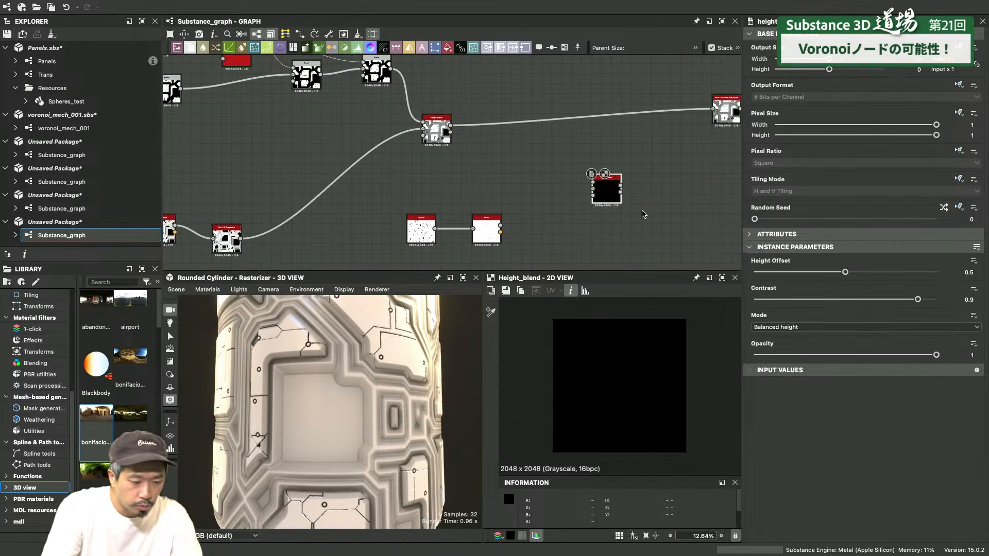
scroll(491, 240, up, 3)
drag(624, 187, 652, 177)
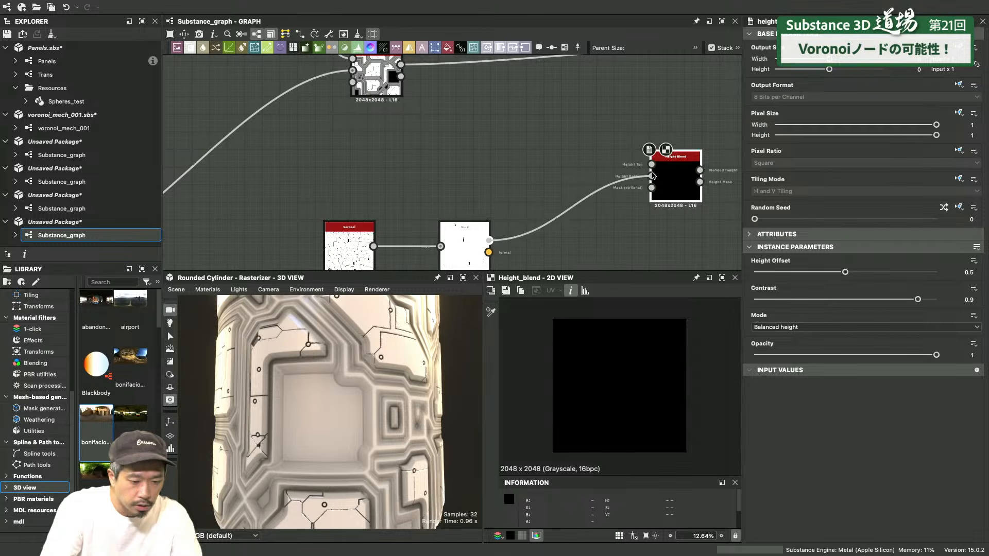
drag(401, 66, 652, 165)
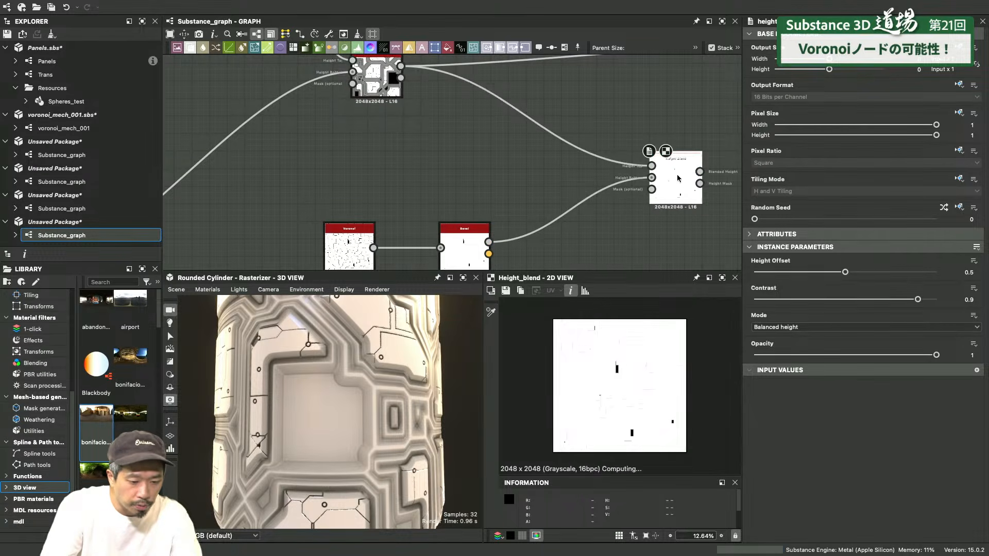
Set the second Height Blend's Height Offset to 0.88
scroll(592, 437, up, 4)
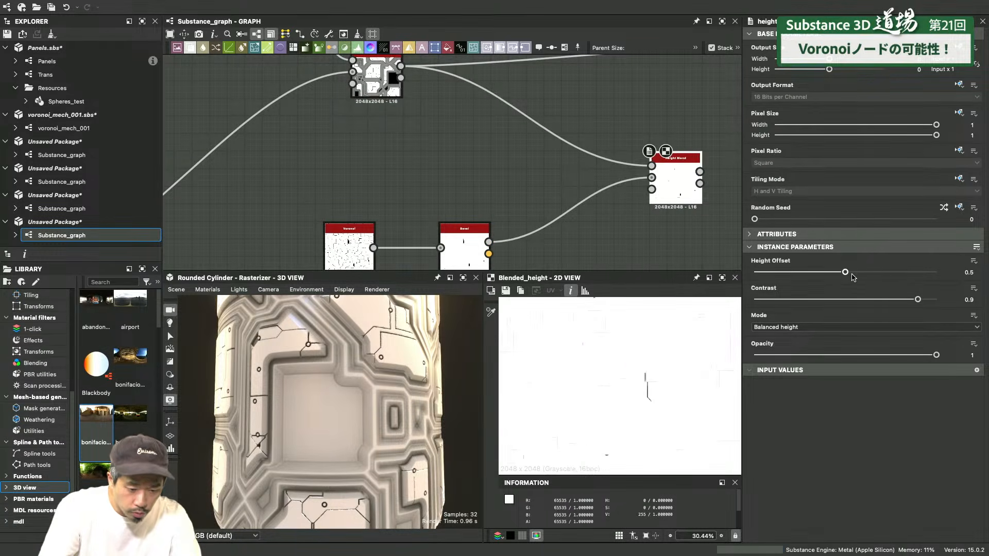
drag(845, 272, 928, 272)
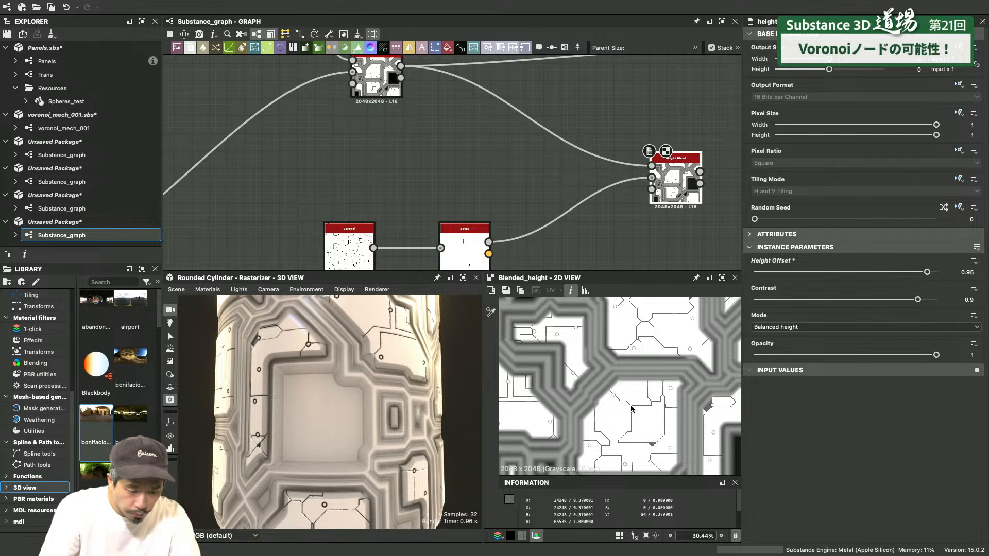
scroll(633, 409, up, 3)
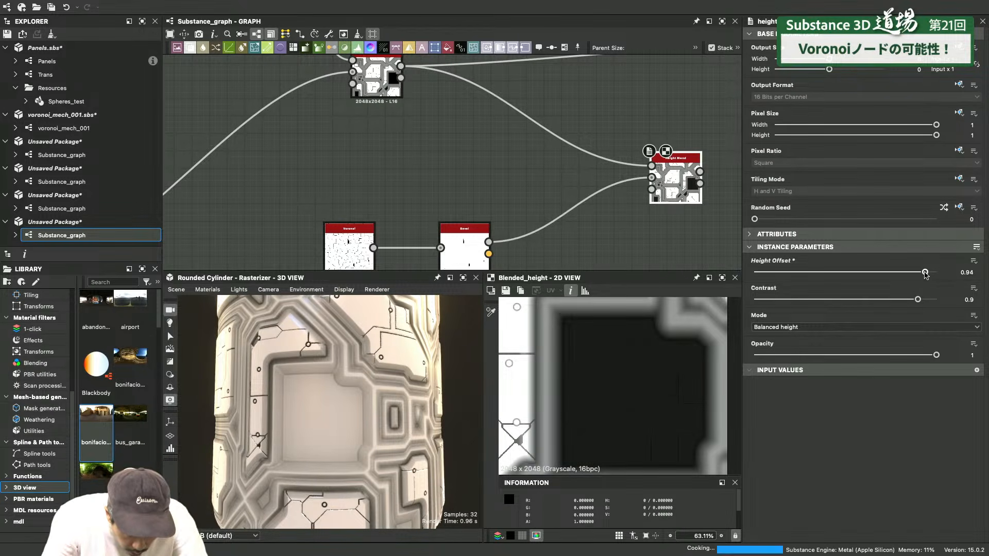
drag(927, 272, 917, 276)
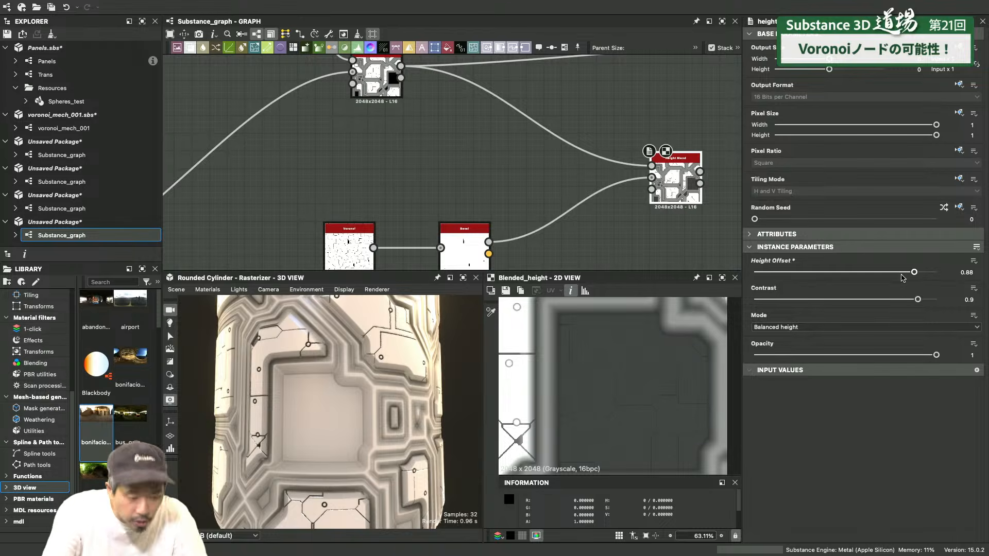
Route the second Height Blend's output into the downstream node in place of the first Height Blend, and inspect the cylinder
scroll(505, 224, down, 4)
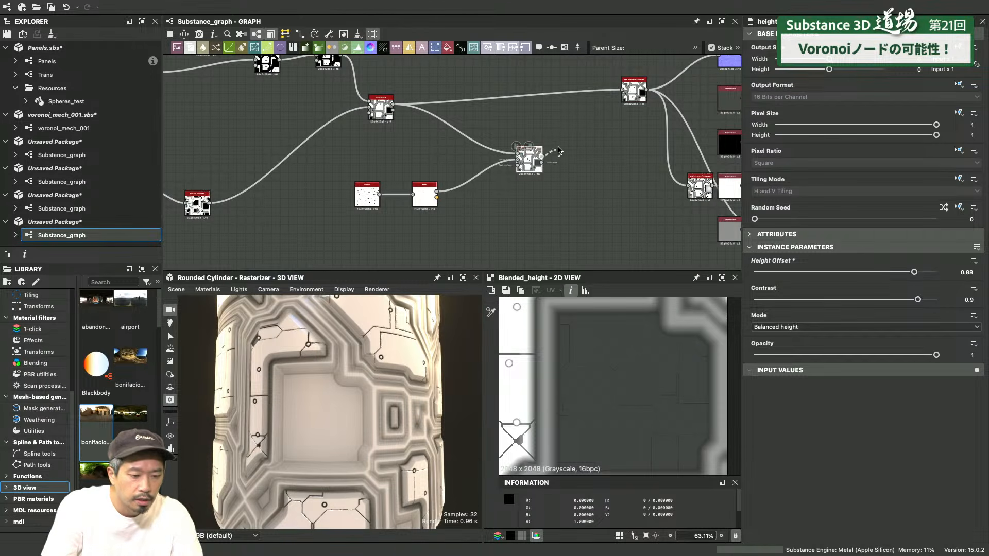
drag(621, 89, 567, 243)
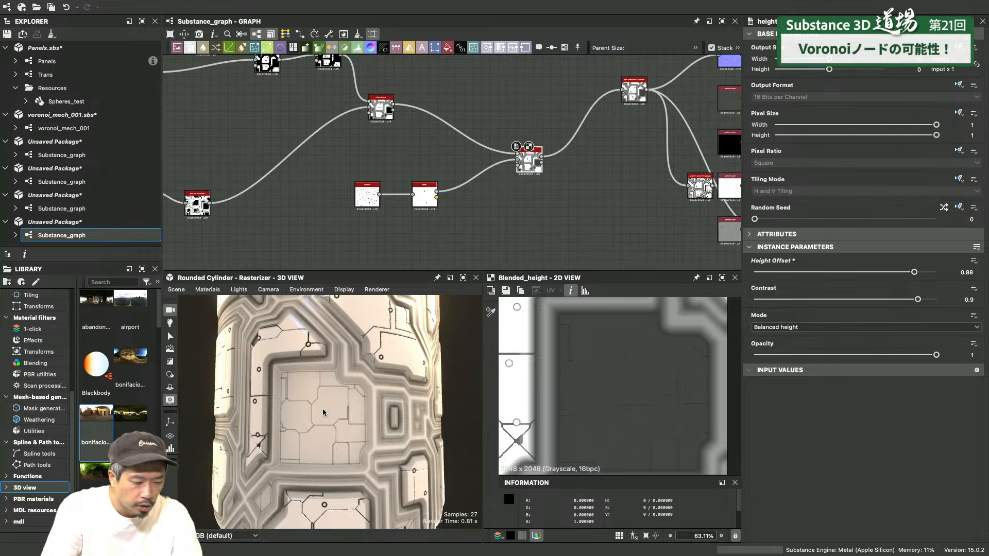
drag(323, 409, 403, 412)
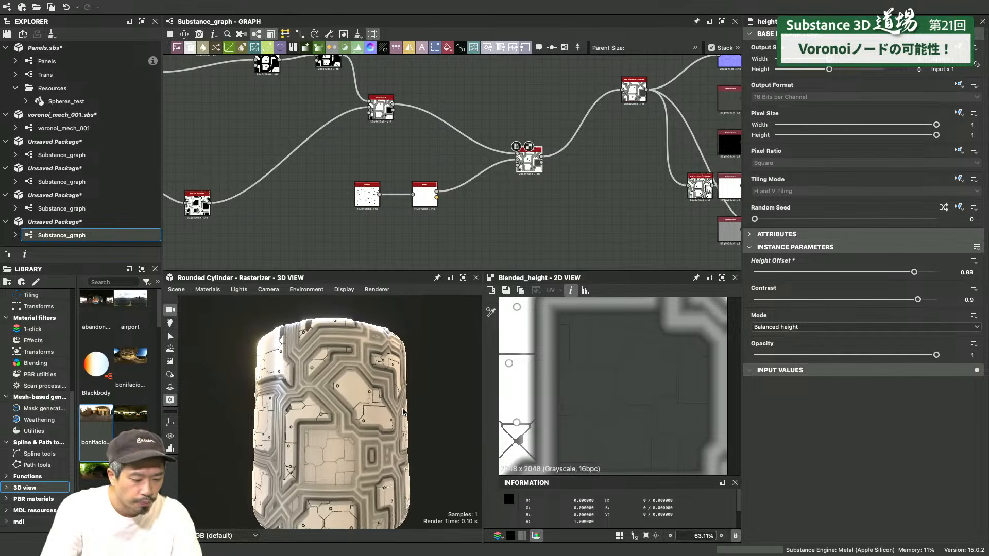
Tidy the layout by moving the duplicated Voronoi, its Bevel and the second Height Blend up in line with the main chain
middle_drag(430, 155, 515, 115)
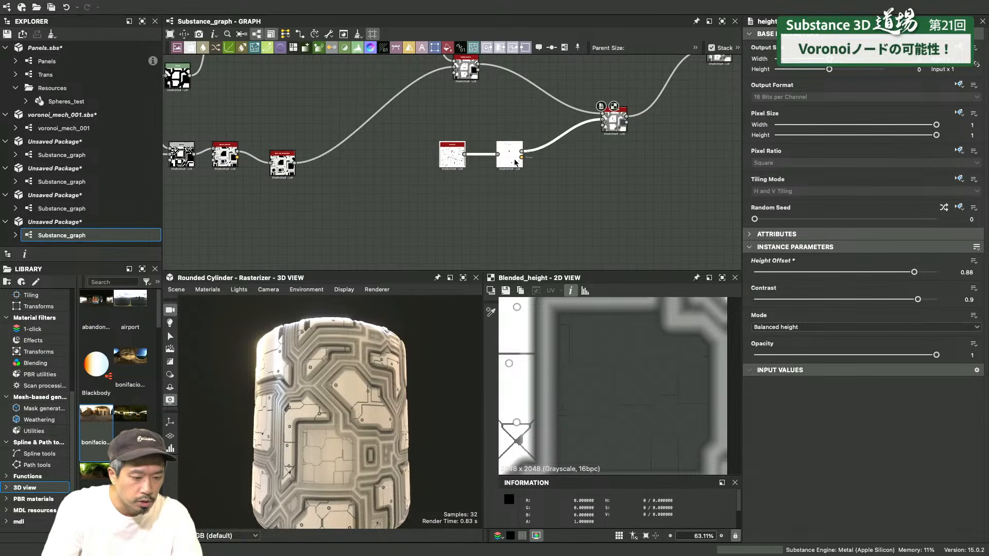
drag(514, 159, 480, 133)
click(494, 178)
middle_drag(593, 163, 517, 210)
drag(537, 173, 538, 109)
click(492, 209)
scroll(352, 227, down, 3)
middle_drag(333, 233, 444, 199)
scroll(350, 406, up, 3)
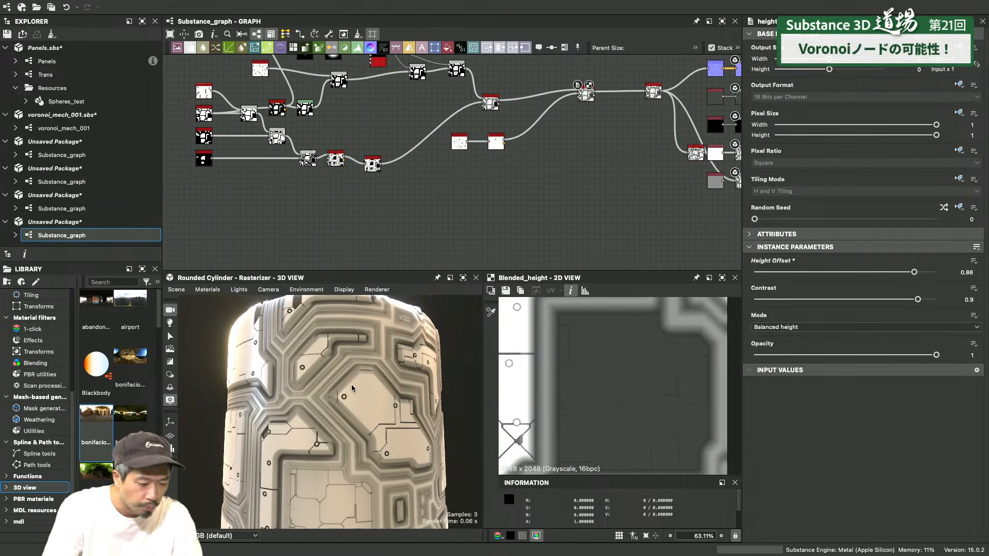
Add a Polygon 1 node in the empty area below the main chain and set its Scale to 0.61
drag(386, 392, 372, 373)
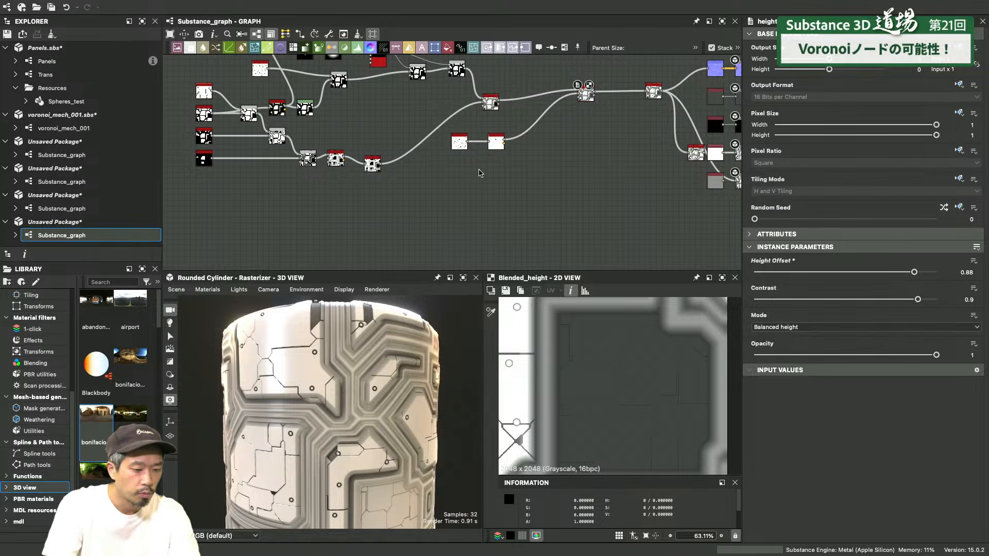
scroll(479, 173, down, 3)
key(space)
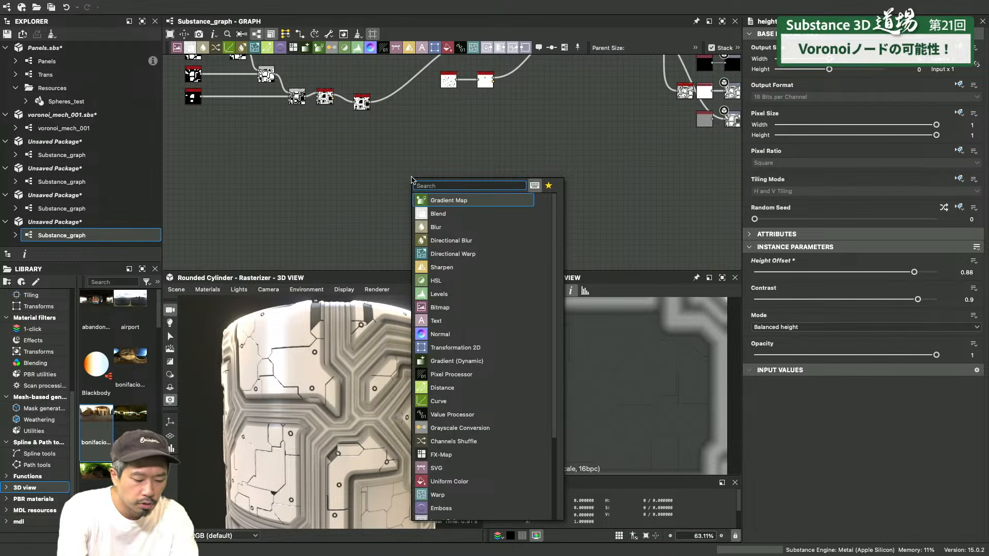
text(pol)
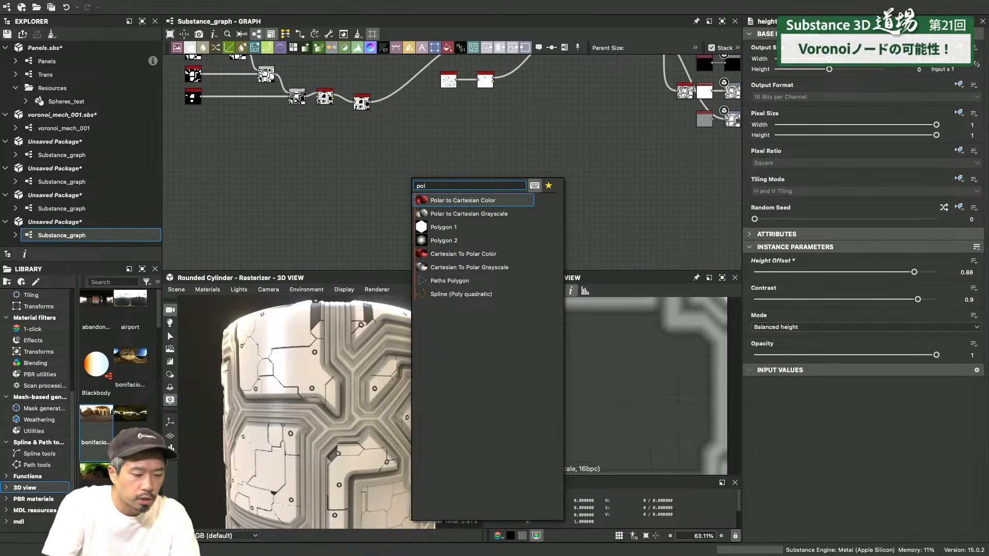
click(455, 228)
scroll(623, 379, down, 5)
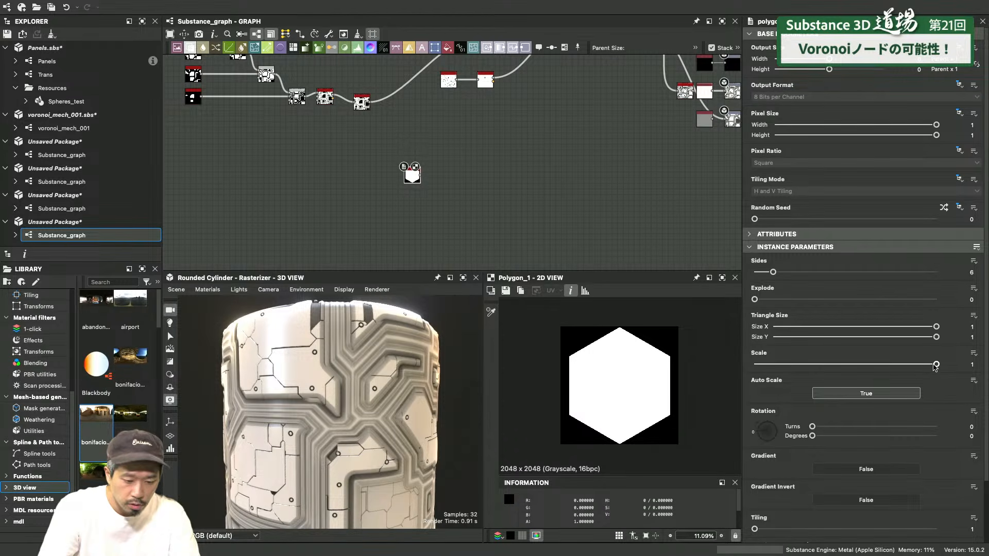
drag(936, 364, 866, 367)
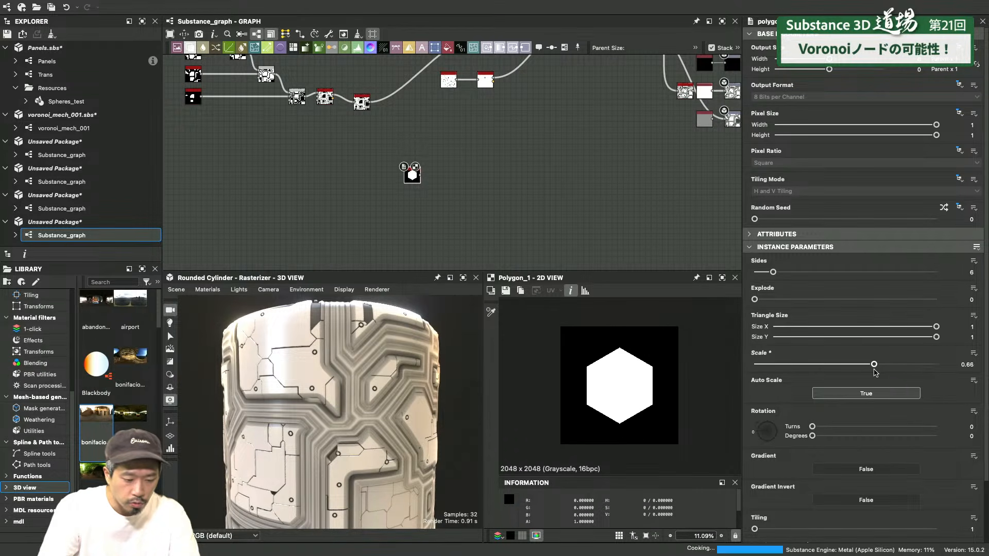
Add a Blur HQ Grayscale node after the Polygon 1 node and set its Intensity to 32
scroll(417, 162, up, 3)
key(space)
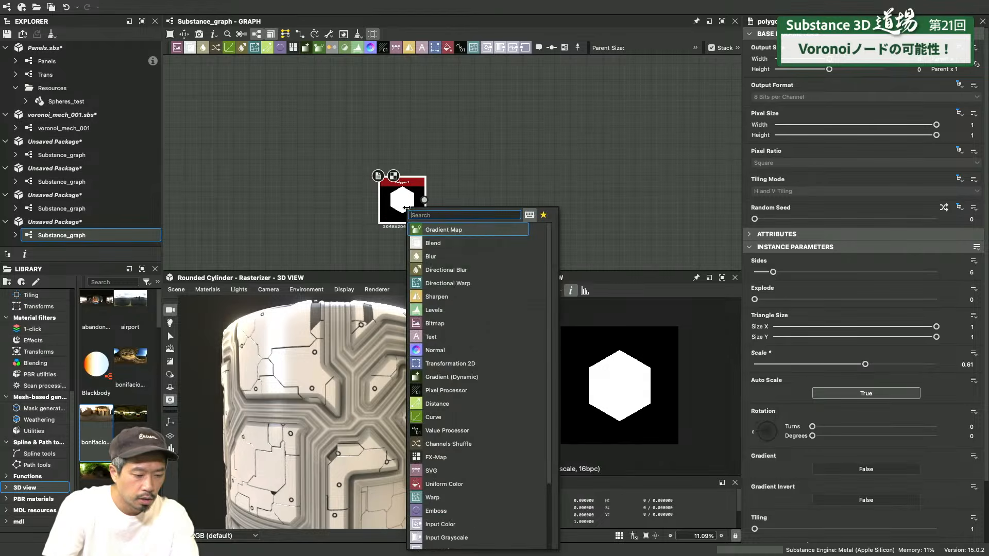
text(blur hq)
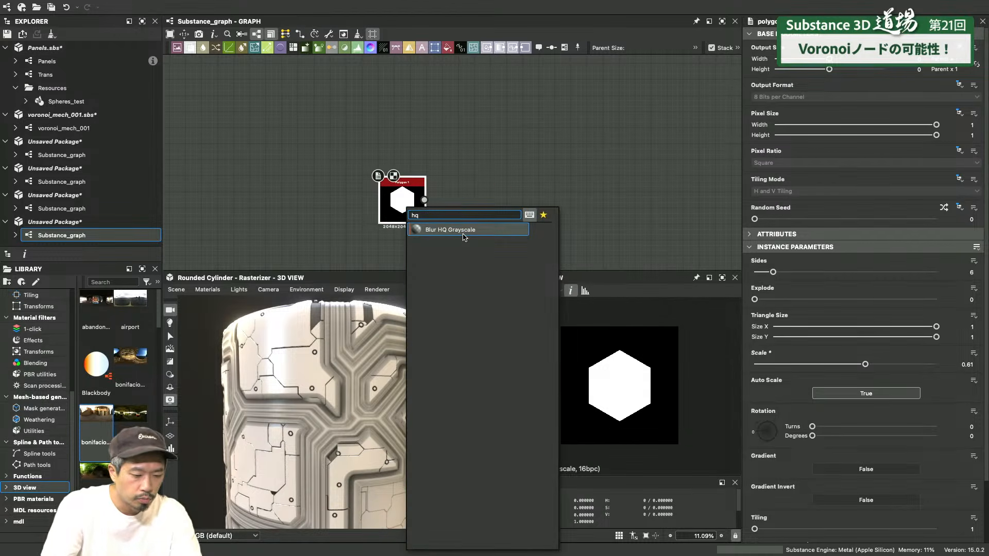
click(468, 230)
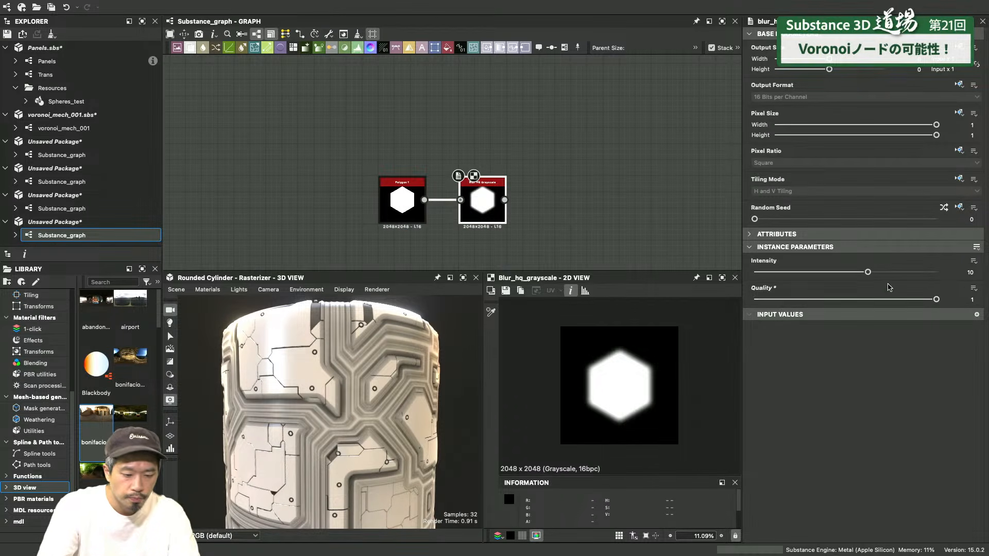
drag(868, 273, 961, 275)
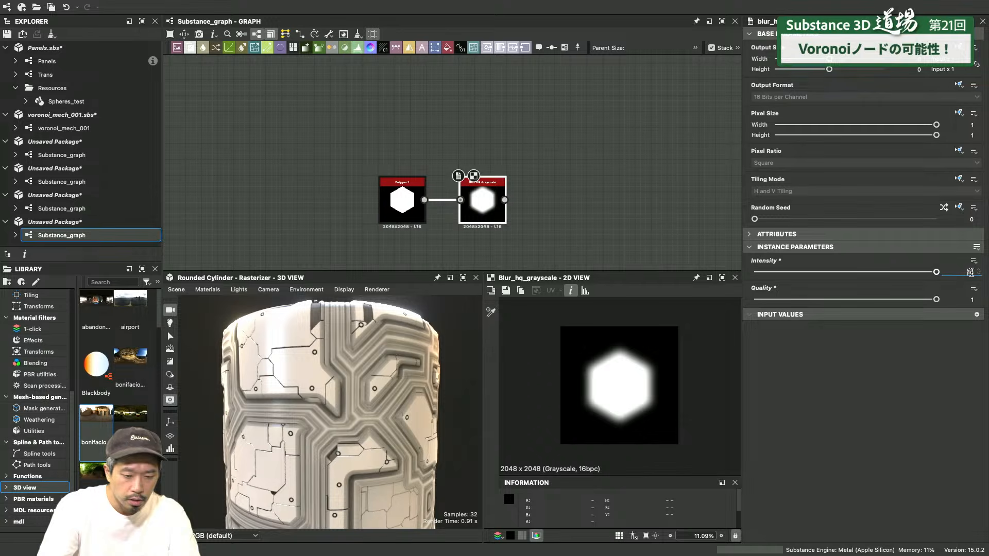
text(32)
key(Return)
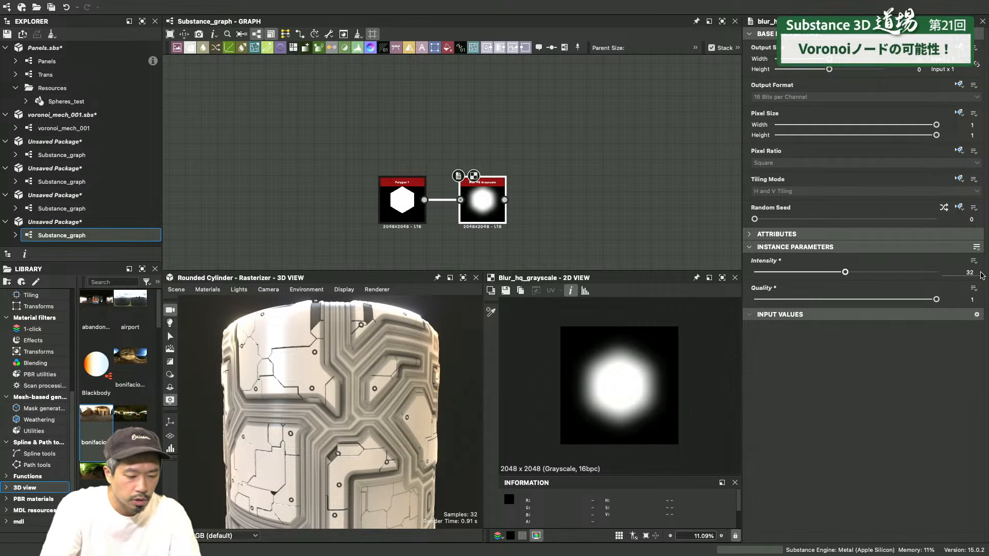
Feed the blurred hexagon into a new Levels node, narrowing its input range to about 10–40% for a sharper, rounded hexagon
scroll(379, 161, right, 5)
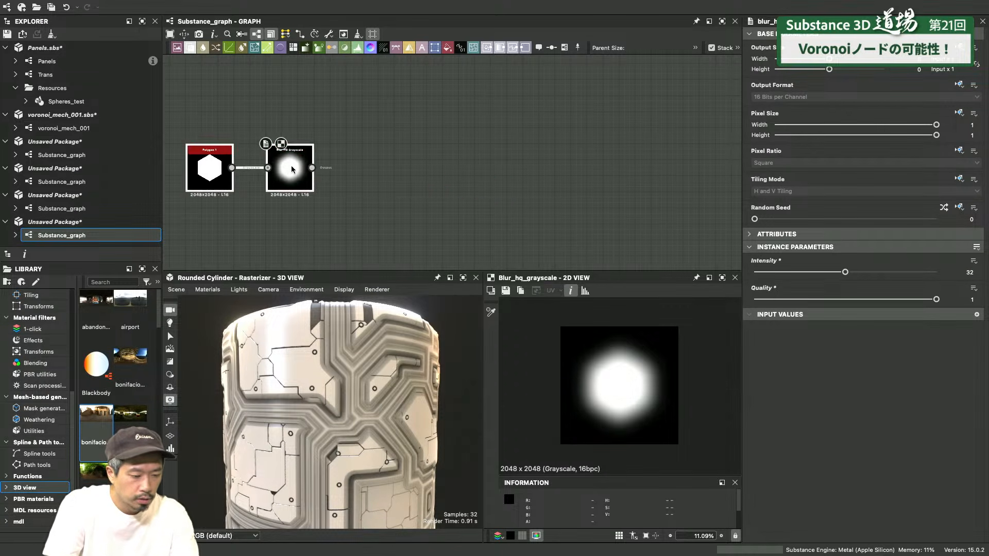
key(space)
text(levels)
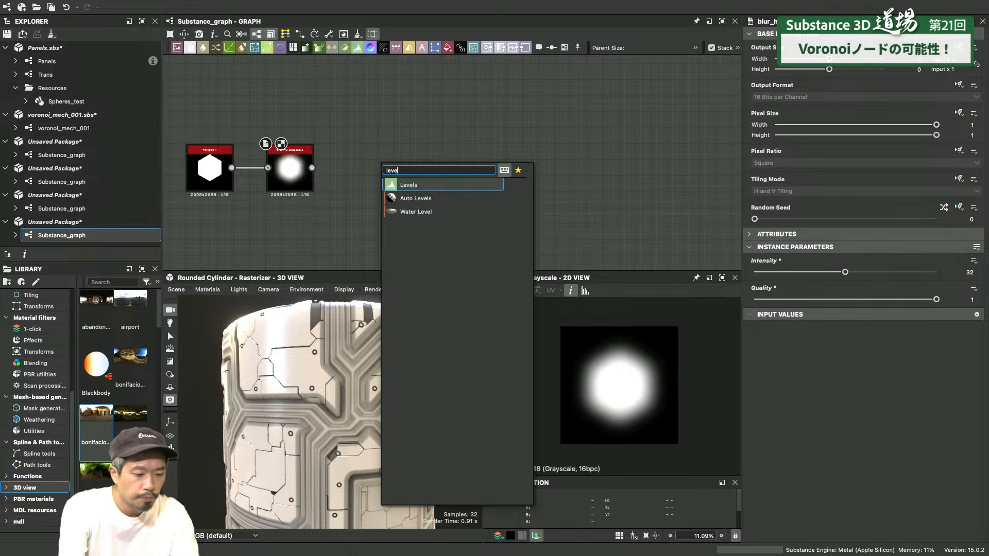
key(Return)
drag(312, 167, 364, 168)
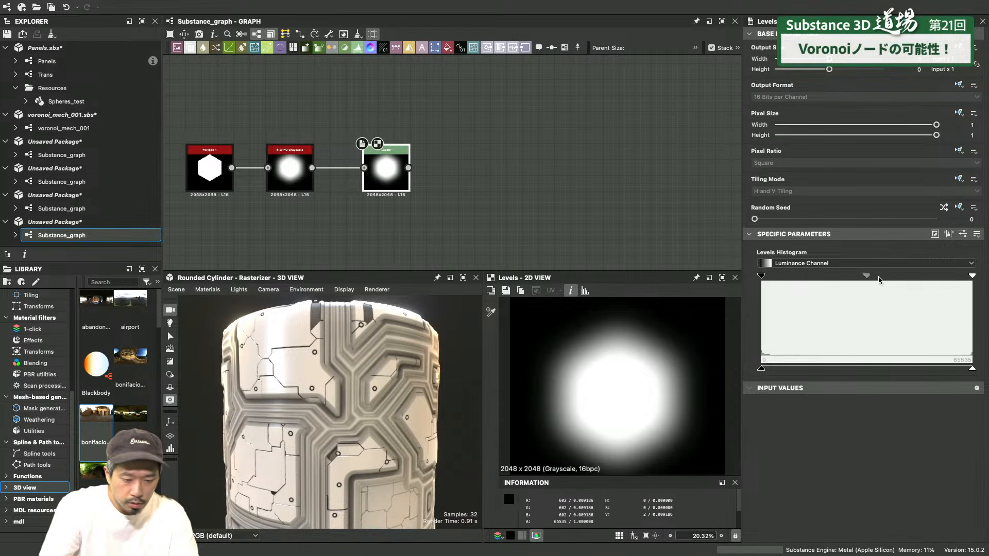
mouse_move(866, 277)
mouse_down()
mouse_move(826, 276)
mouse_move(885, 276)
mouse_move(863, 276)
mouse_up()
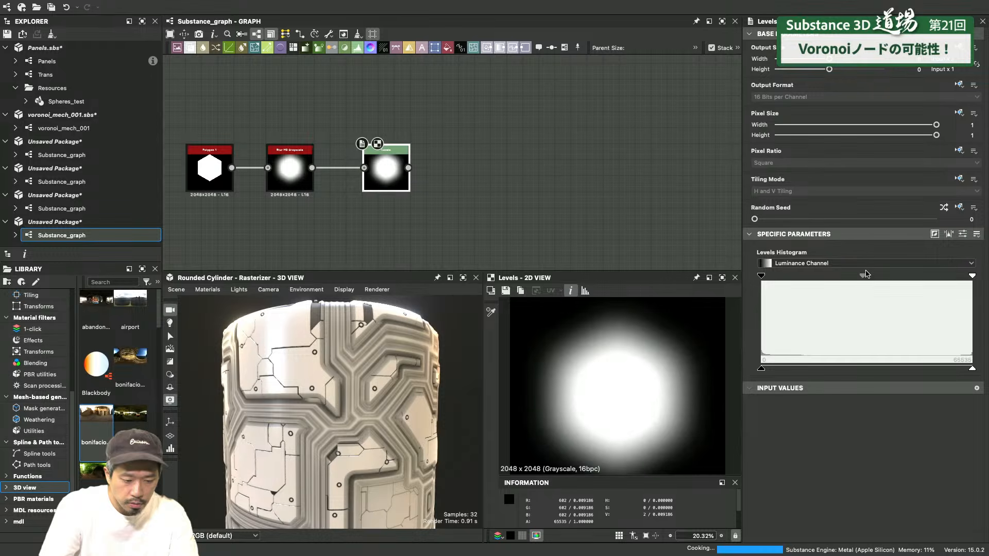
drag(971, 276, 875, 276)
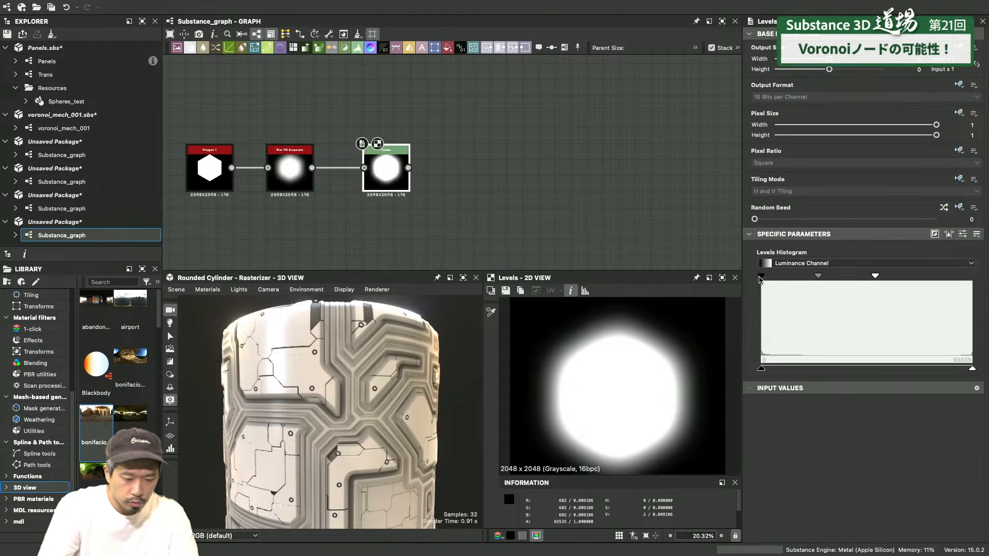
drag(761, 278, 845, 278)
scroll(512, 383, down, 3)
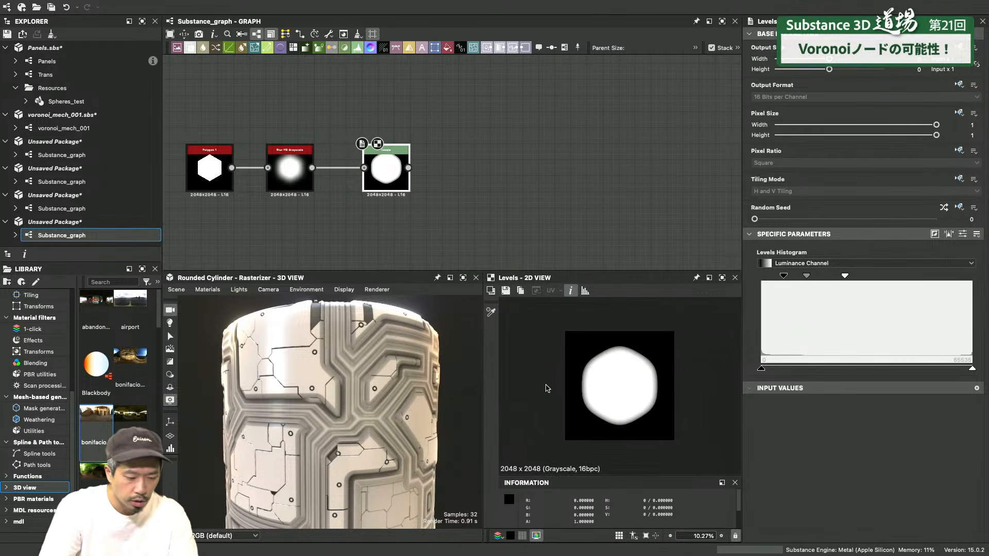
Add a Tile Sampler Grayscale node, connect the Levels output to Pattern Input 1, and set Pattern to Pattern Input
key(space)
text(tile)
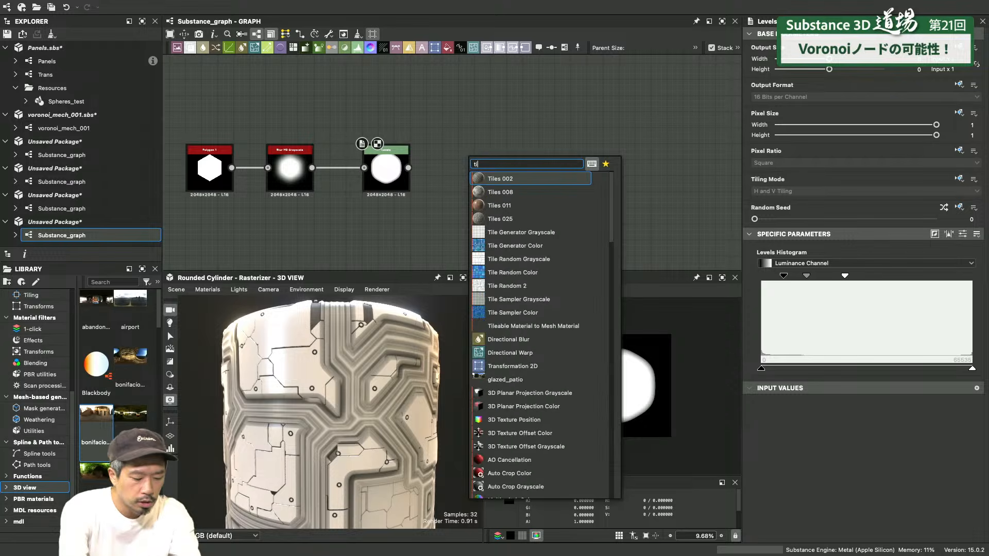
click(532, 304)
scroll(519, 166, up, 4)
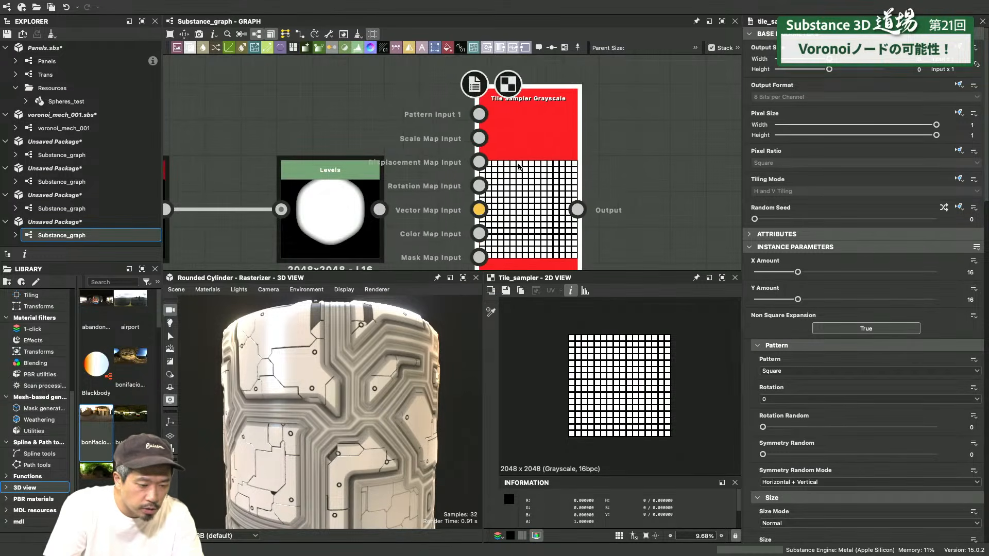
drag(479, 115, 380, 210)
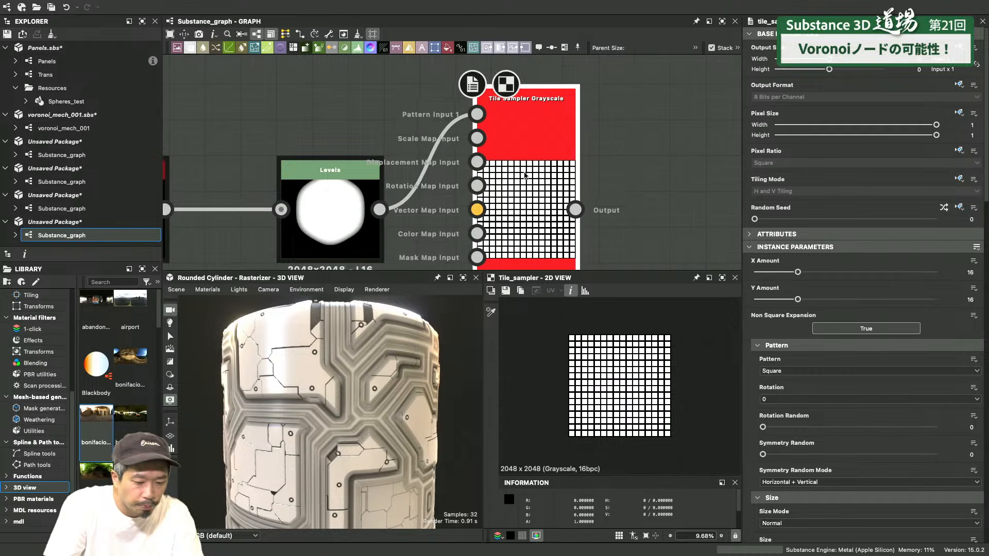
click(835, 375)
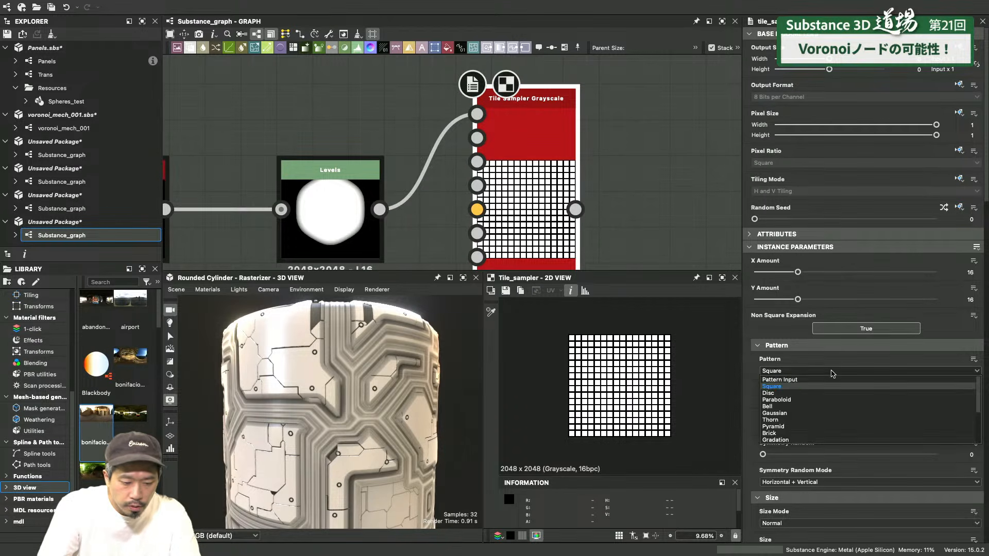
click(812, 383)
scroll(654, 424, up, 5)
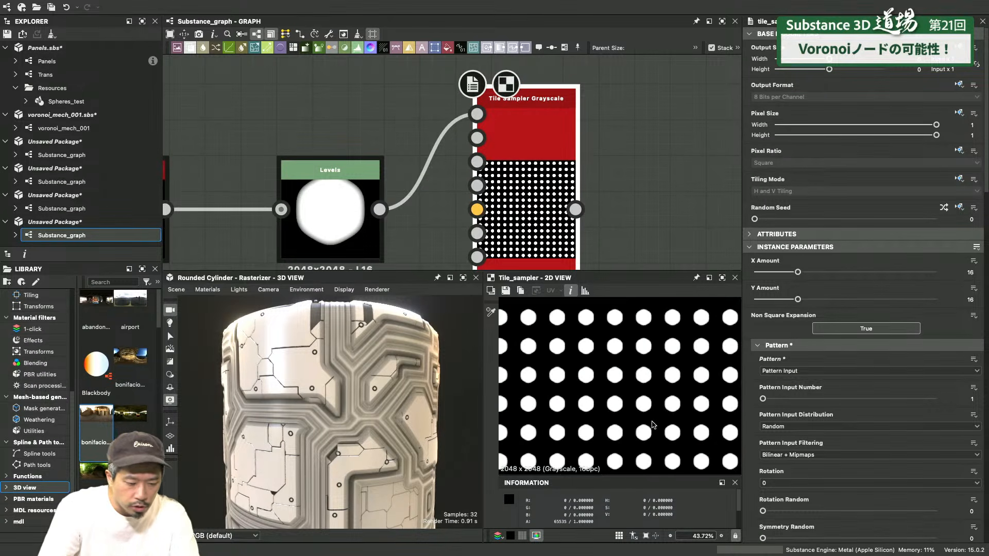
Set the Tile Sampler's position Offset to 0.5 to stagger the rows
drag(984, 164, 986, 374)
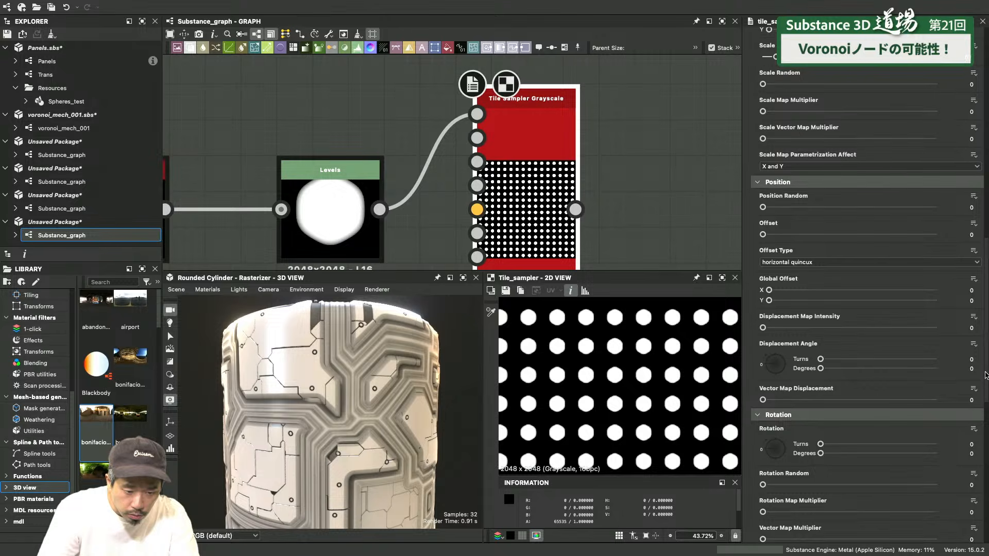
scroll(835, 252, up, 1)
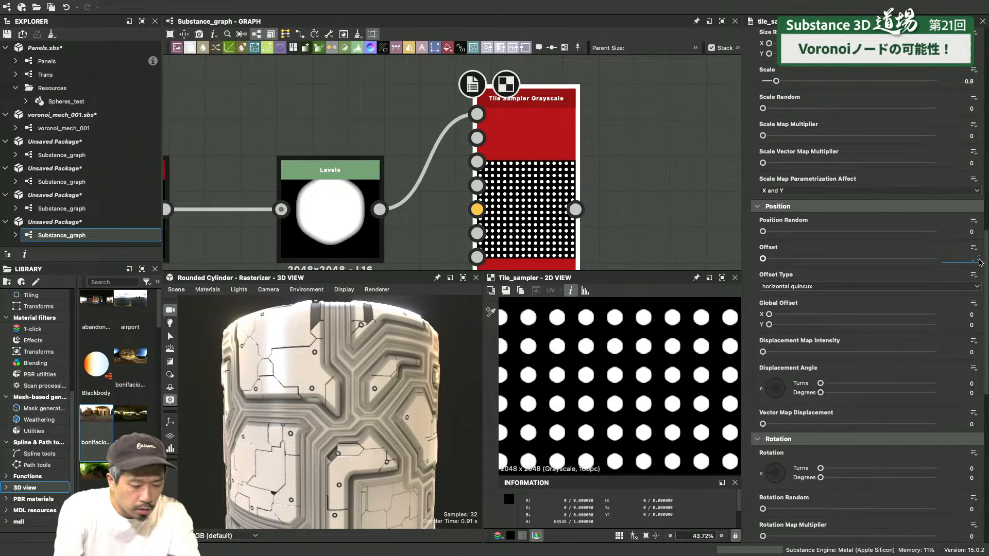
text(0.5)
key(Return)
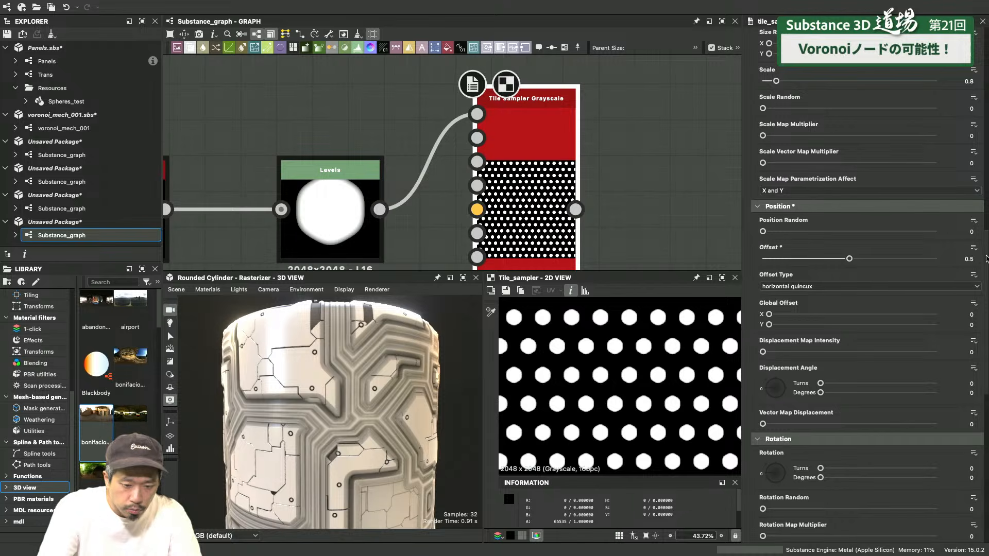
Set the Tile Sampler's Scale to 1.45 and its Size X to 0.77
scroll(980, 209, up, 4)
drag(781, 180, 788, 177)
scroll(661, 392, up, 5)
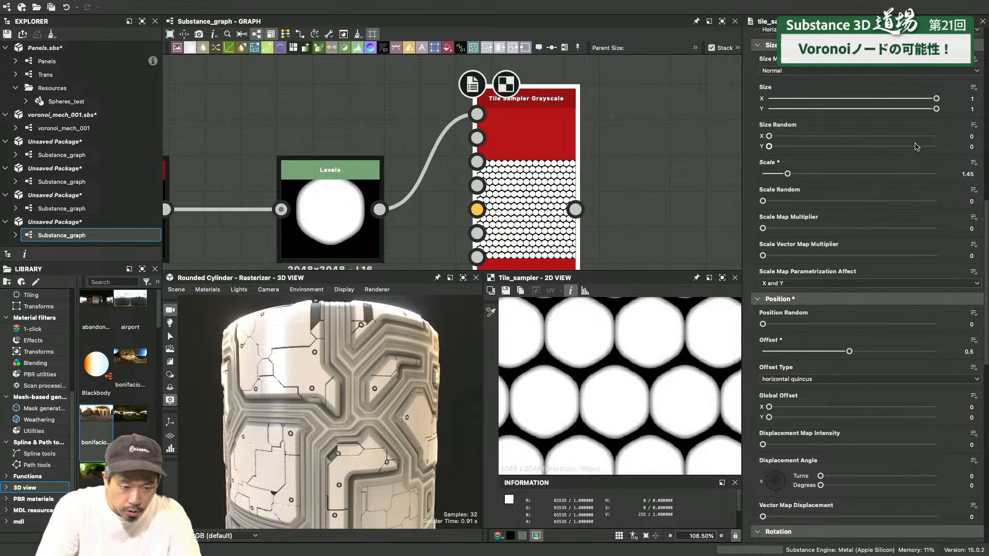
drag(936, 99, 897, 107)
Add an Invert Grayscale node and connect the Tile Sampler's output to it
scroll(639, 91, down, 3)
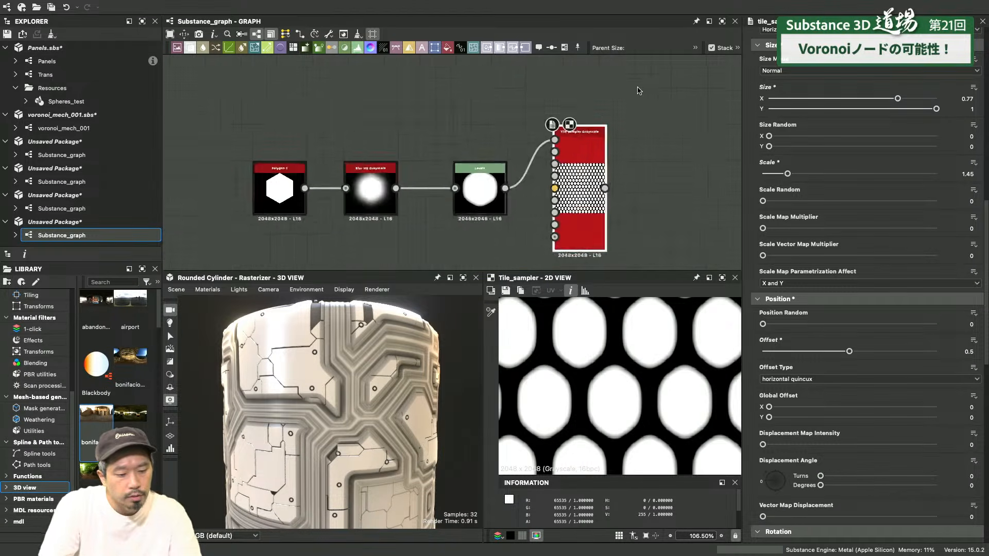
scroll(632, 196, down, 5)
middle_drag(635, 173, 569, 140)
scroll(570, 141, up, 5)
click(563, 195)
key(space)
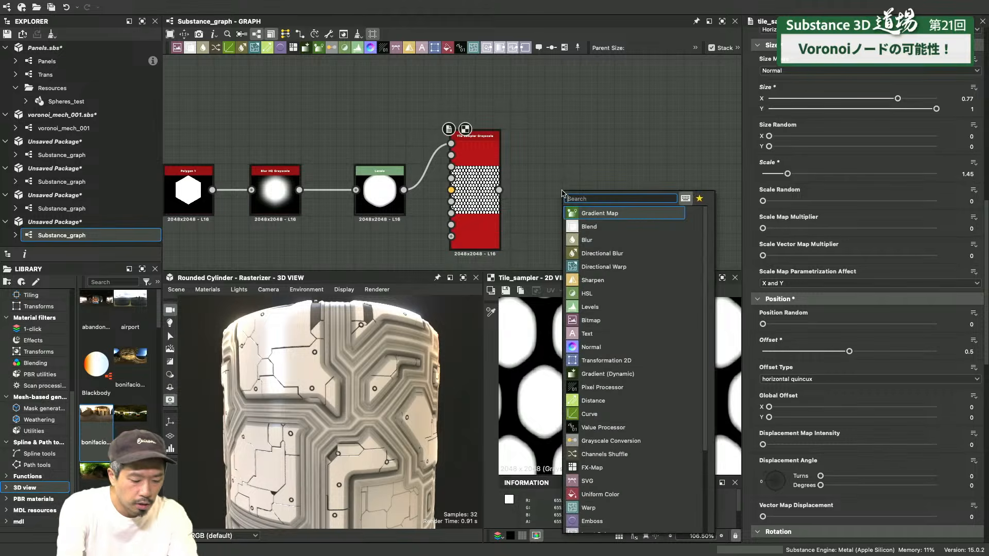
text(inver)
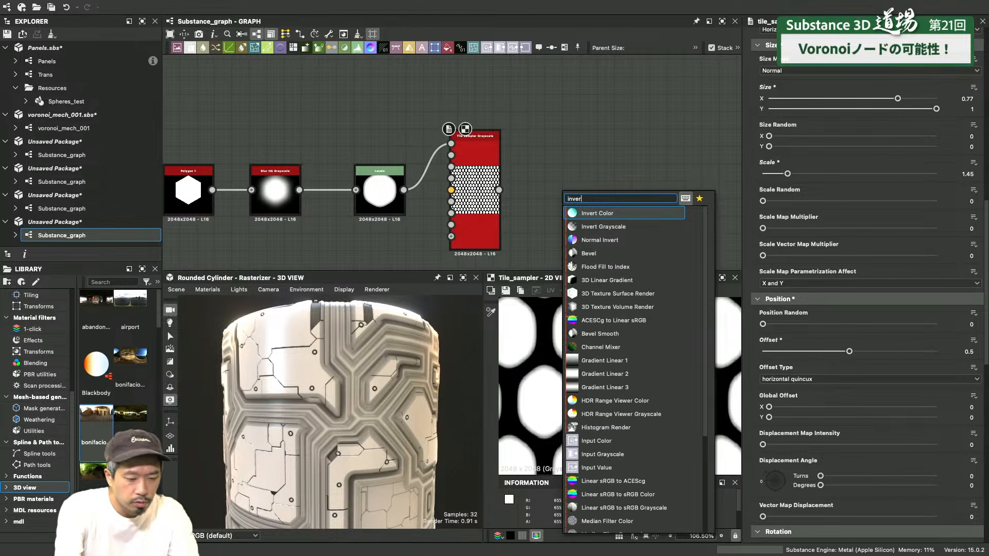
key(Down)
key(Return)
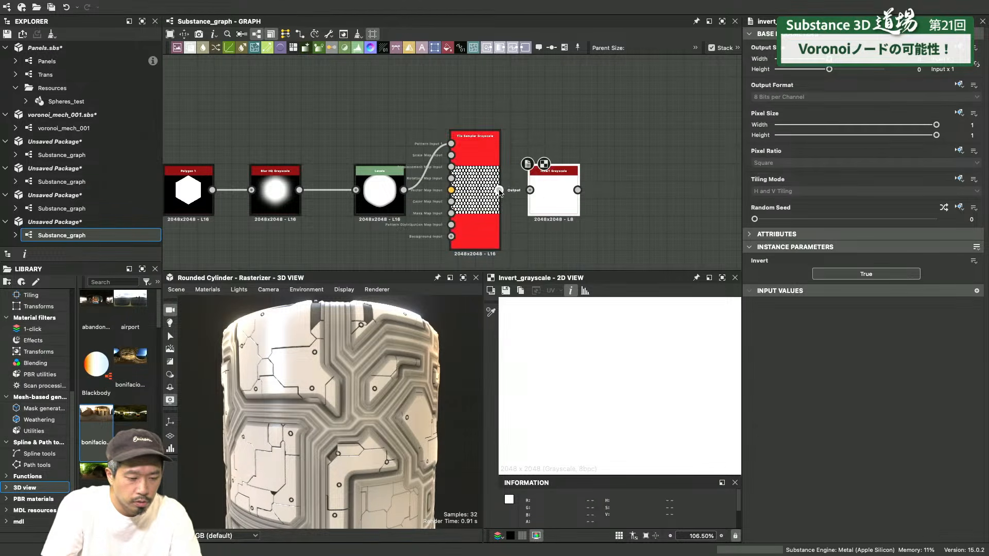
Add a Transformation 2D node after the Invert Grayscale node and rotate the hole pattern 45 degrees
scroll(637, 196, down, 3)
middle_drag(638, 168, 574, 150)
scroll(580, 167, up, 2)
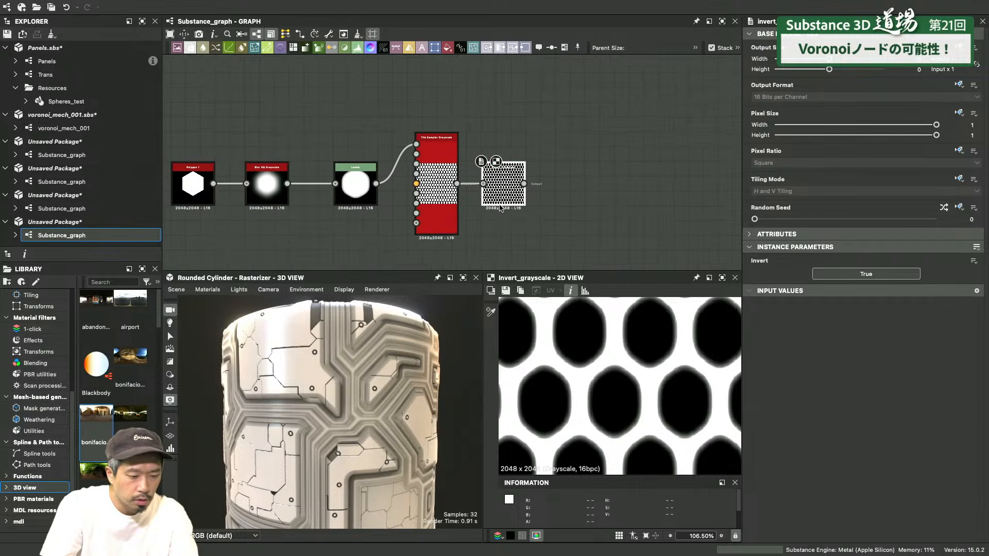
key(space)
text(trans)
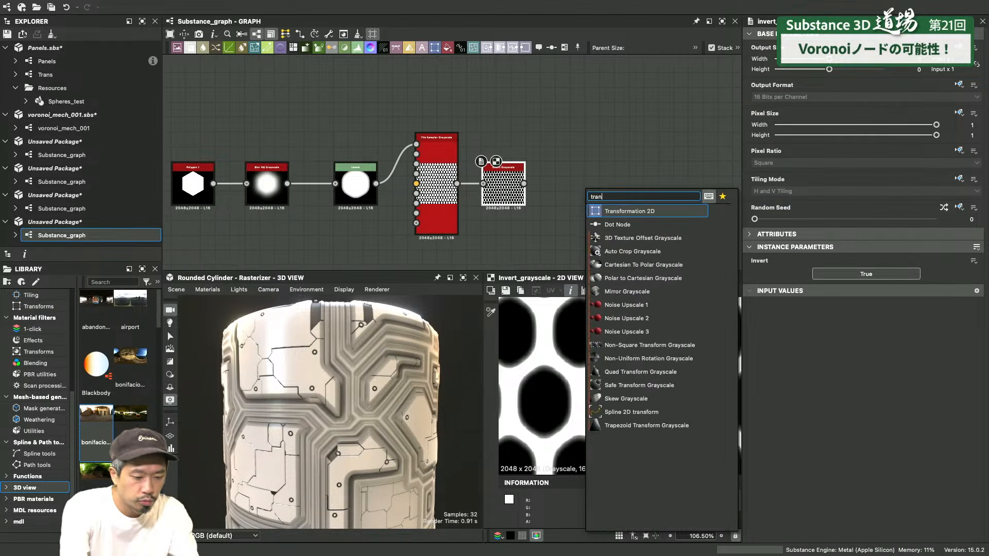
key(Return)
scroll(702, 349, down, 6)
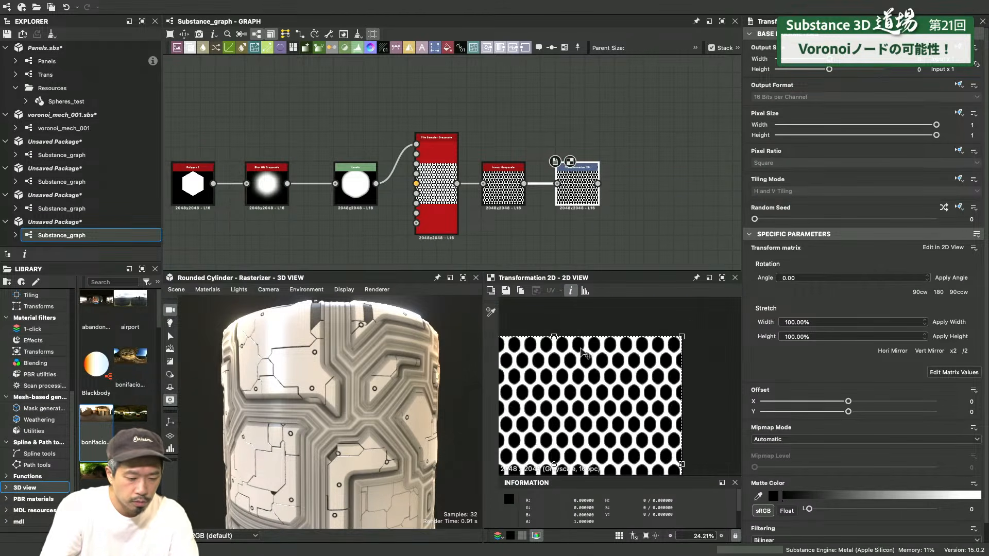
shift+drag(702, 349, 716, 406)
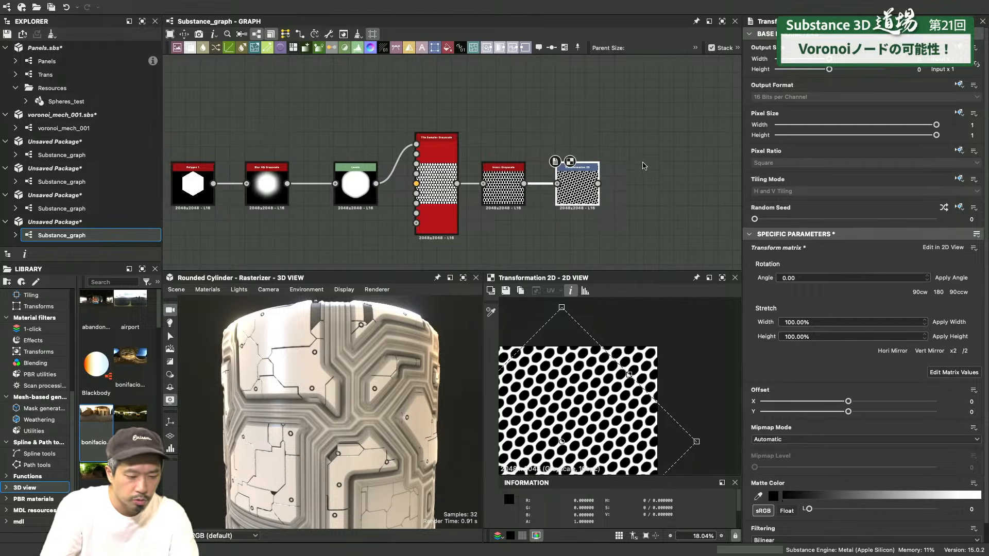
Move the whole hexagon-pattern chain, from Polygon 1 to Transformation 2D, up below the duplicated Voronoi and its Bevel
scroll(642, 87, down, 3)
middle_drag(642, 88, 575, 164)
scroll(589, 172, down, 1)
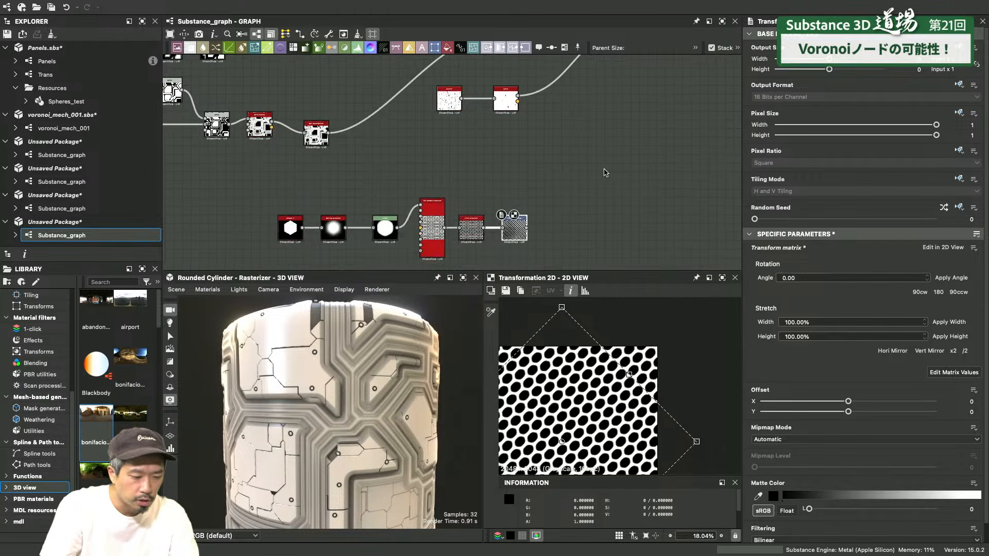
drag(604, 171, 261, 260)
drag(519, 221, 614, 187)
scroll(617, 187, down, 3)
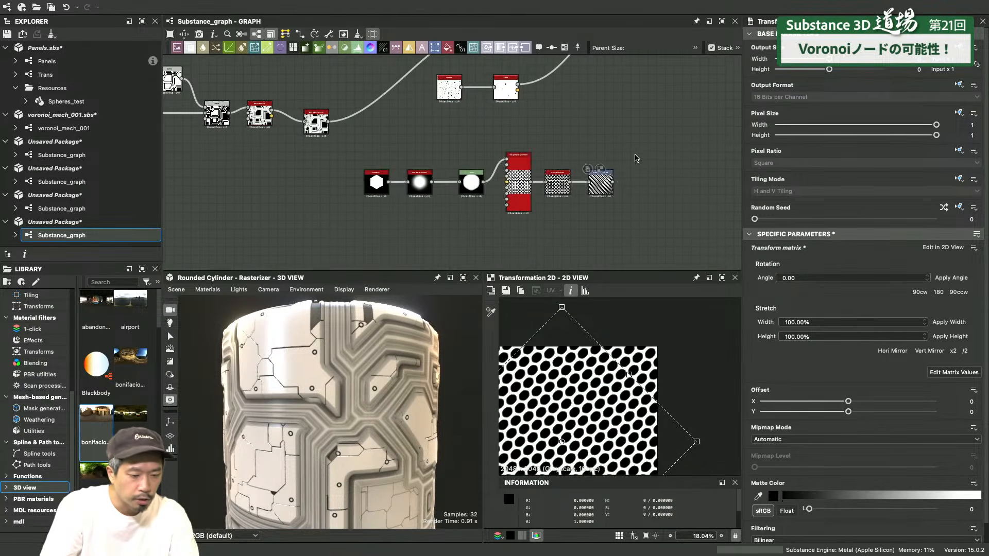
Move the Safe Transform node and all output nodes further right to free space in the graph
scroll(487, 201, down, 3)
drag(509, 81, 654, 205)
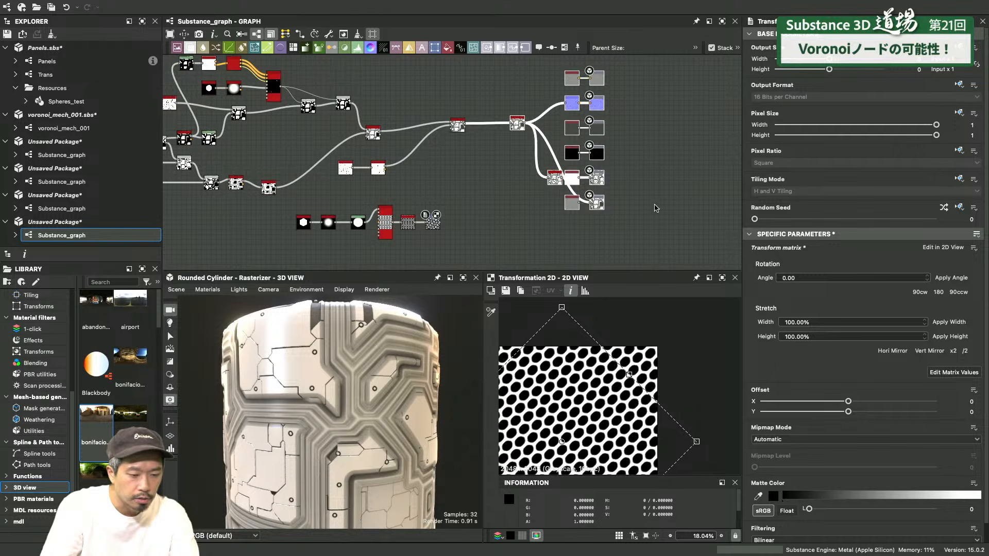
drag(571, 180, 631, 180)
Add a Height Blend node in the free area beside the hexagon-pattern chain
key(space)
text(h)
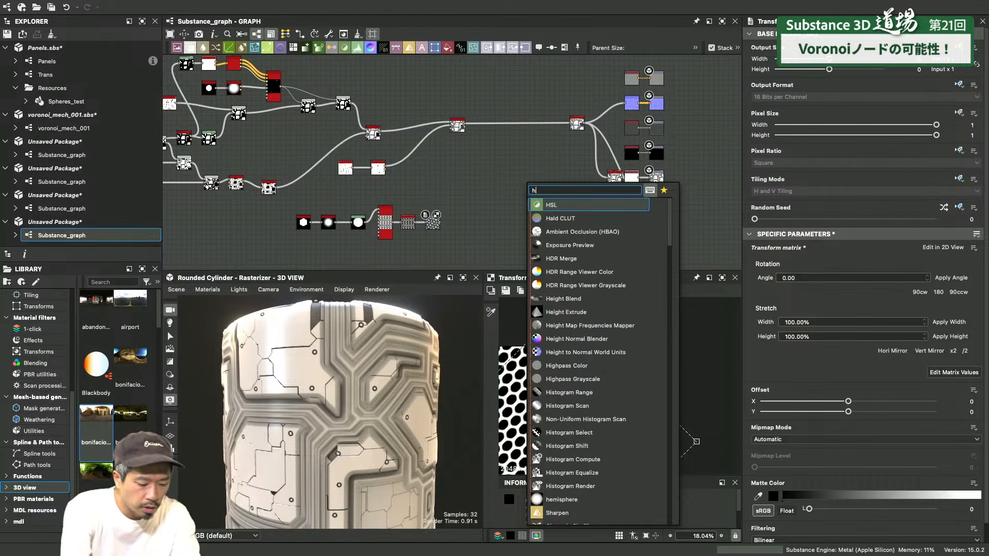
text(eigh)
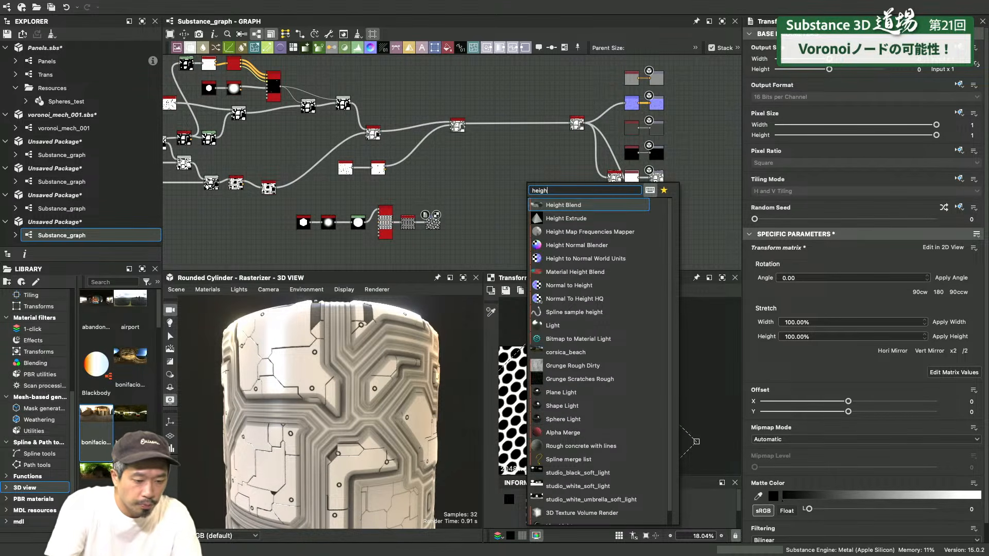
click(586, 206)
Connect the previous height blend and the Transformation 2D output to the new Height Blend, and preview its result in 2D
scroll(453, 165, up, 1)
scroll(446, 161, up, 3)
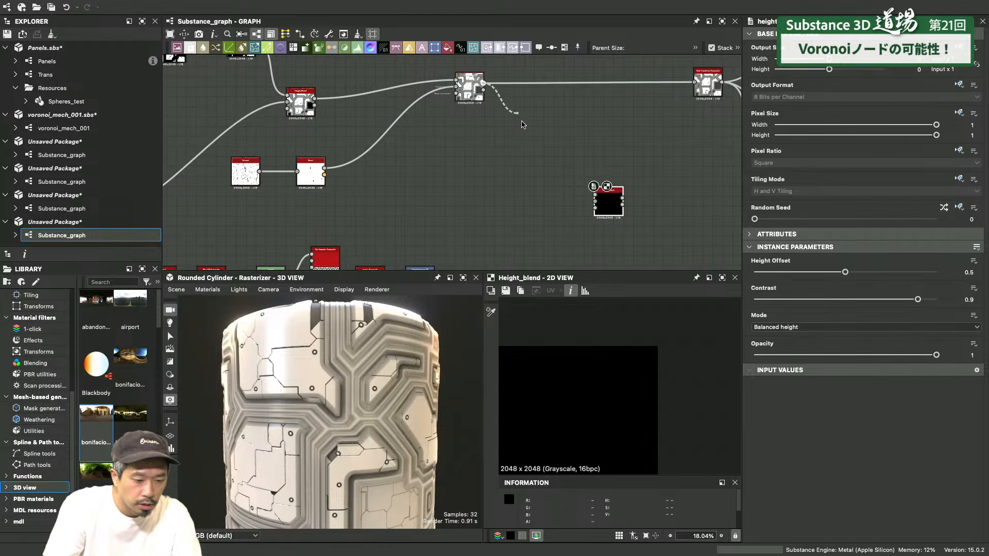
drag(521, 125, 595, 196)
middle_drag(550, 208, 518, 236)
key(super+z)
drag(540, 152, 577, 208)
middle_drag(480, 244, 481, 152)
scroll(481, 153, up, 2)
drag(401, 213, 602, 116)
double_click(621, 122)
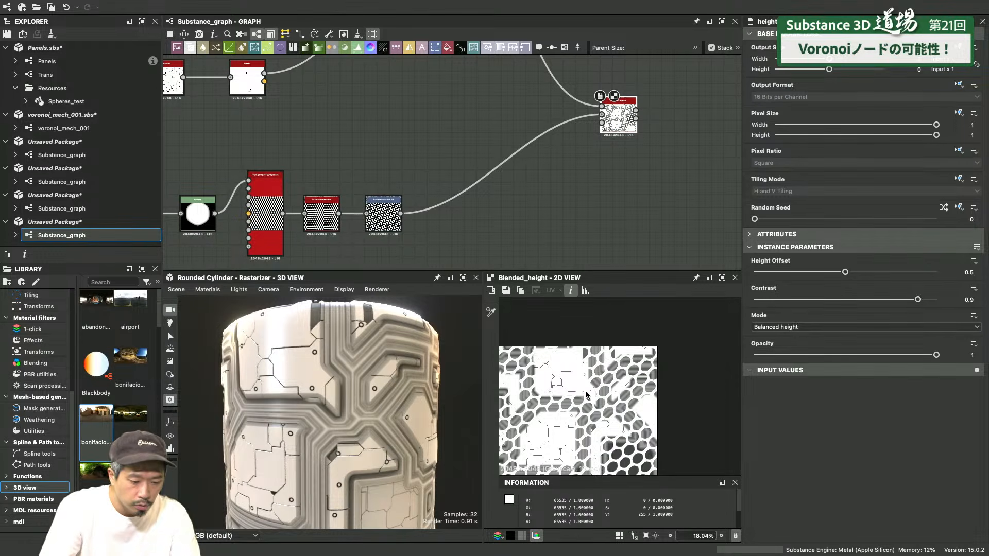
Set the new Height Blend's Height Offset to 0.78 so the mesh fills only the recessed areas
scroll(584, 399, up, 5)
drag(851, 273, 872, 267)
middle_drag(607, 443, 592, 361)
scroll(591, 361, up, 2)
scroll(590, 402, down, 2)
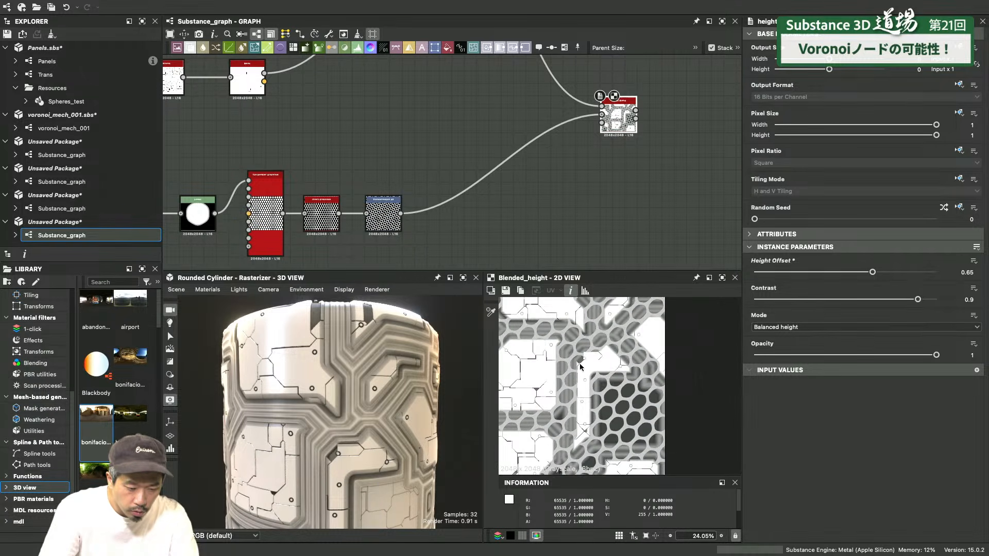
scroll(591, 408, up, 1)
middle_drag(592, 408, 568, 352)
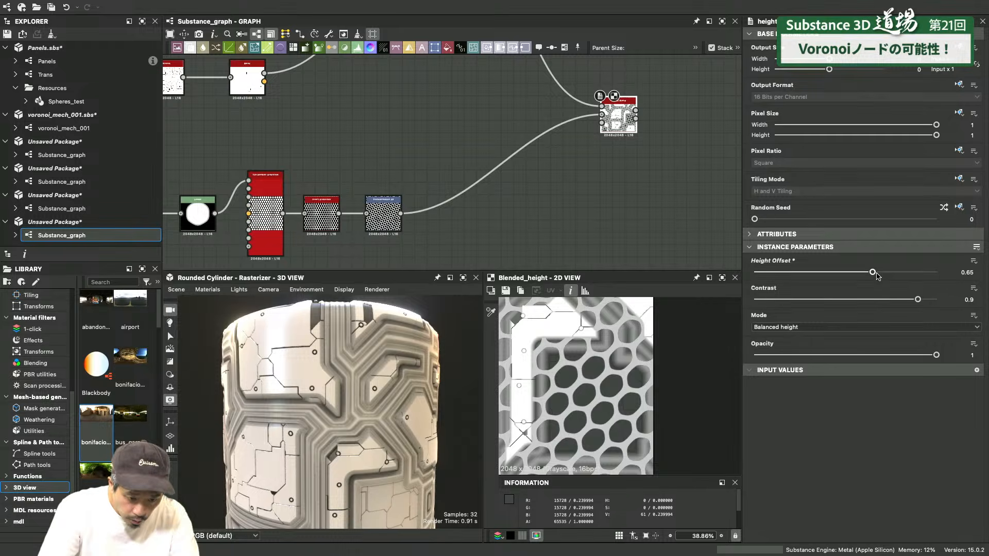
drag(872, 272, 896, 272)
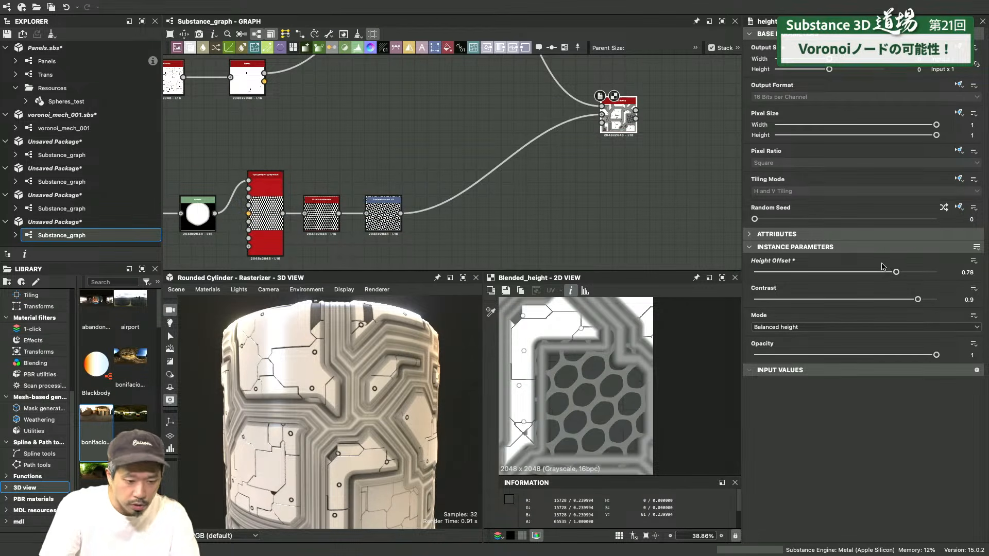
Set the preceding Height Blend's Height Offset to 0.85 while checking the mesh holes up close in the 2D preview
middle_drag(506, 91, 475, 188)
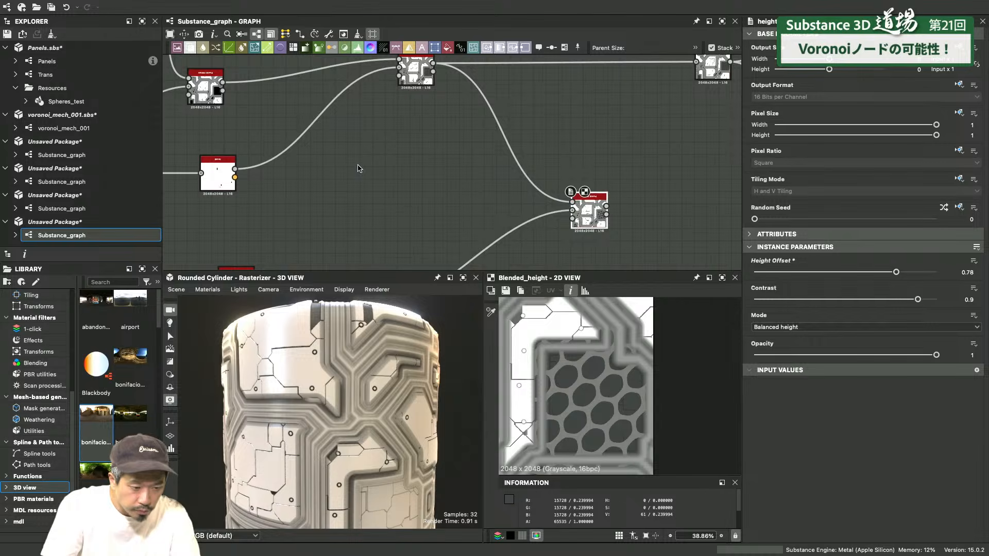
middle_drag(359, 169, 464, 181)
click(524, 106)
scroll(620, 390, up, 6)
middle_drag(620, 390, 671, 416)
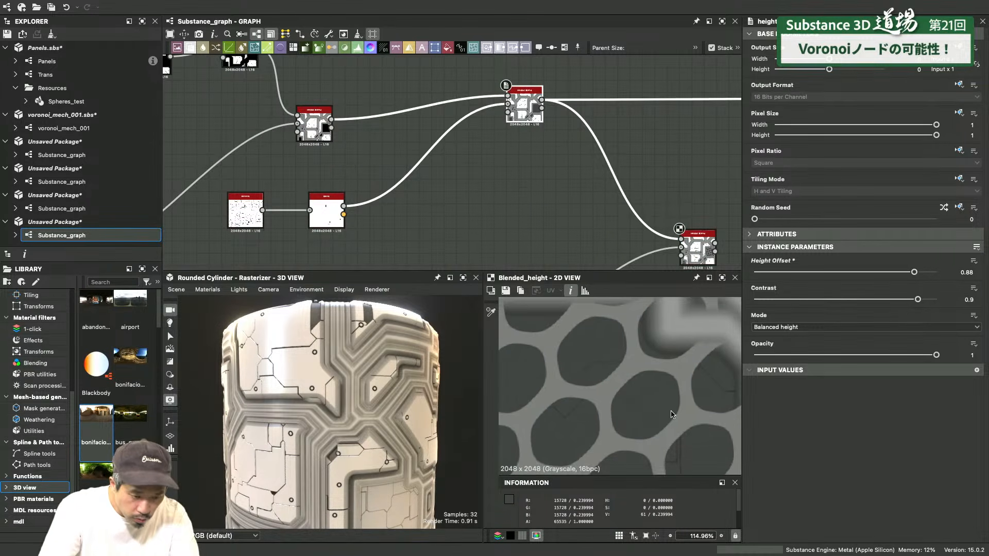
drag(916, 274, 923, 275)
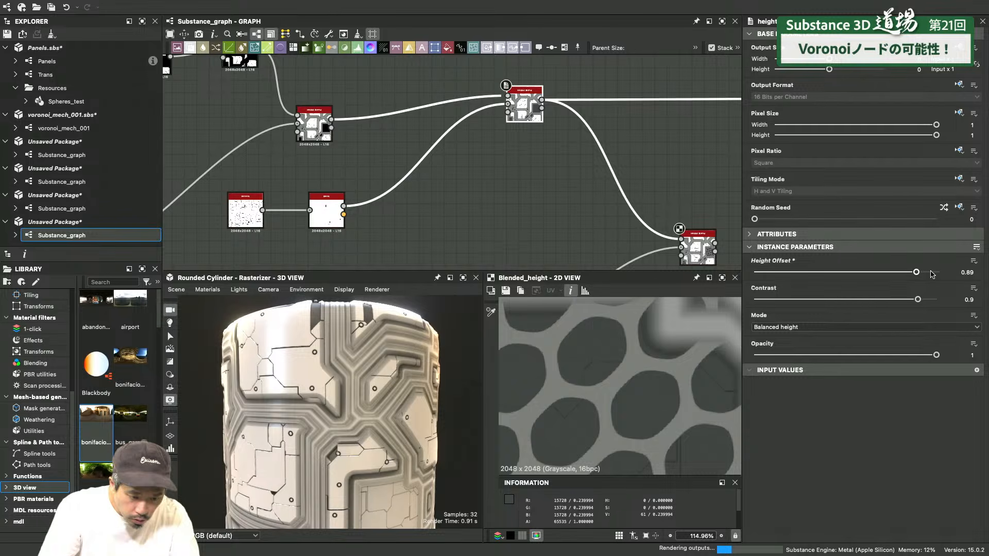
click(937, 272)
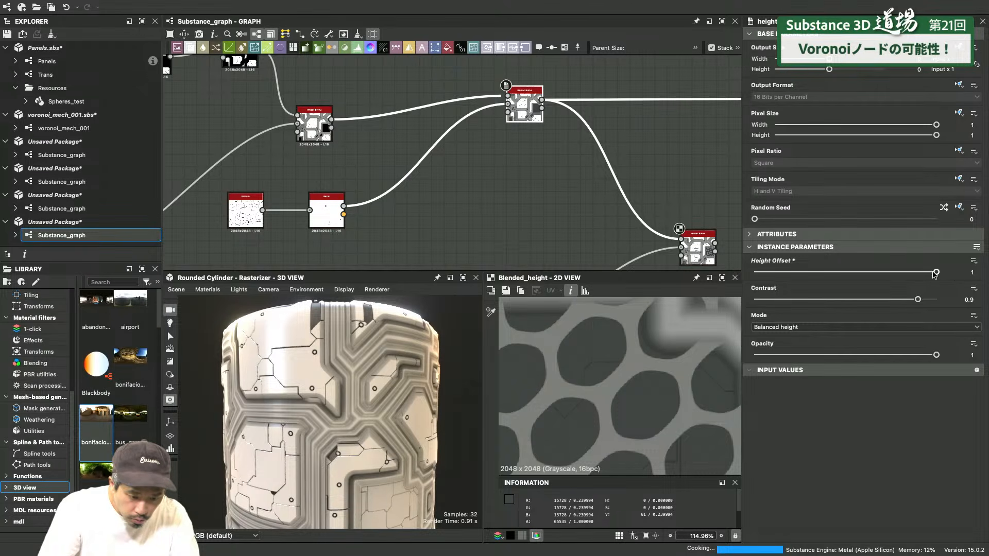
mouse_move(928, 273)
mouse_down()
mouse_move(911, 273)
mouse_move(934, 275)
mouse_up()
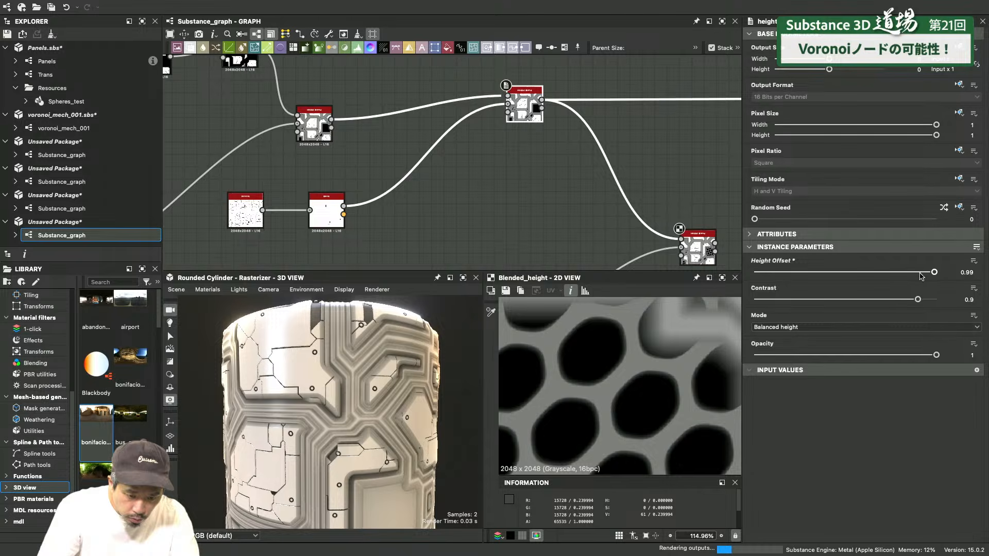
click(910, 273)
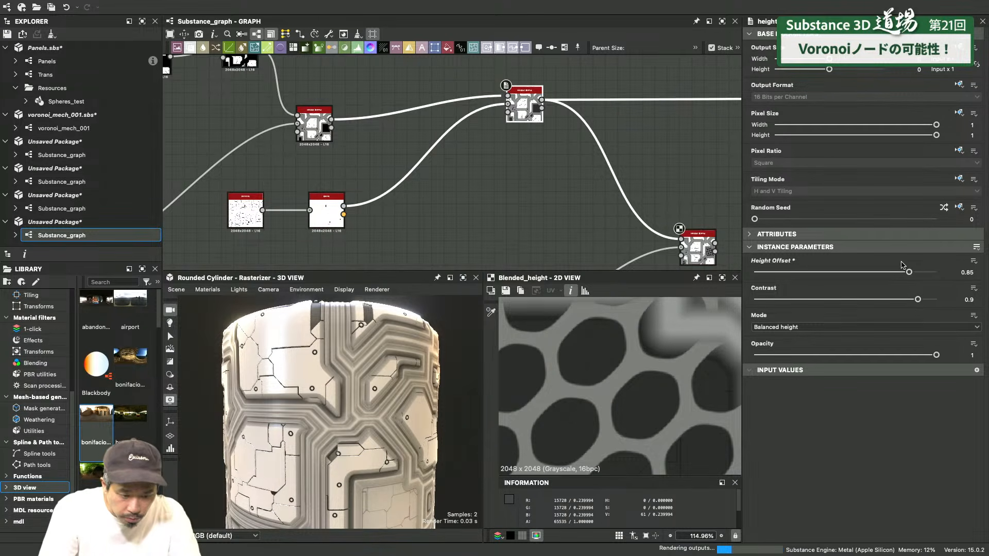
Connect the new Height Blend's output to the Safe Transform node, replacing its current input, and inspect the mesh in 3D
middle_drag(685, 170, 510, 155)
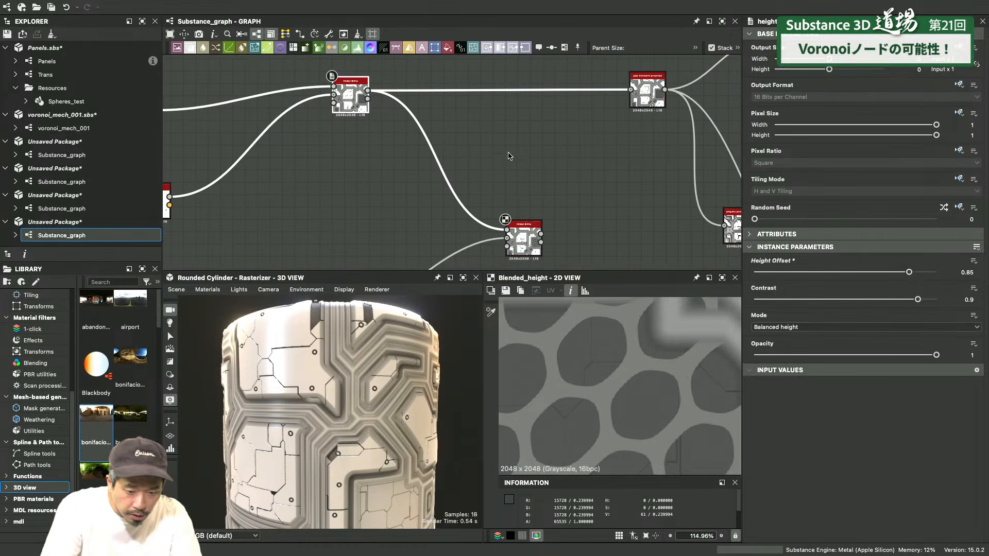
scroll(541, 154, down, 3)
click(528, 174)
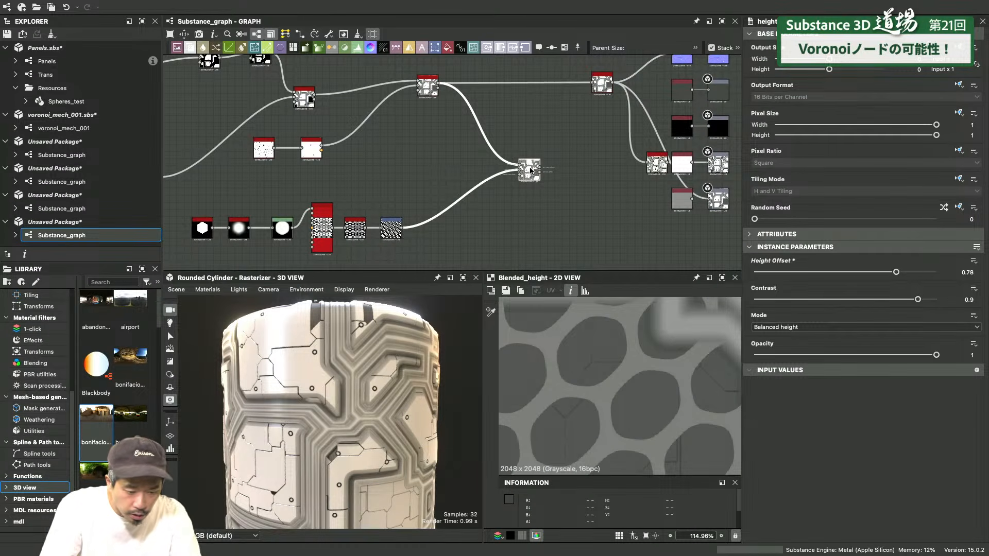
scroll(539, 175, up, 1)
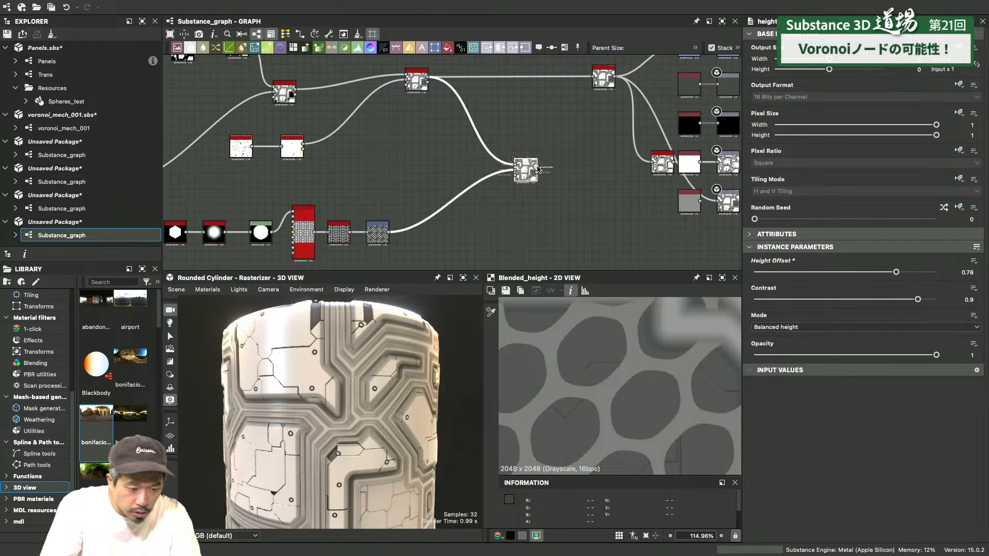
drag(538, 169, 593, 78)
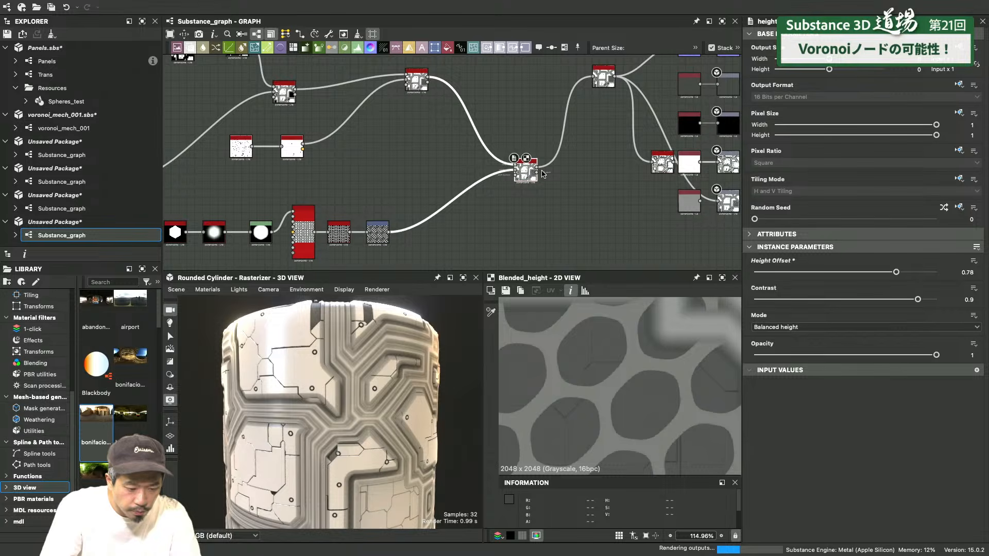
drag(370, 444, 341, 418)
Set the Tile Sampler's X Amount and Y Amount to 32 and check the finer mesh on the 3D cylinder
middle_drag(534, 181, 644, 107)
scroll(474, 144, up, 5)
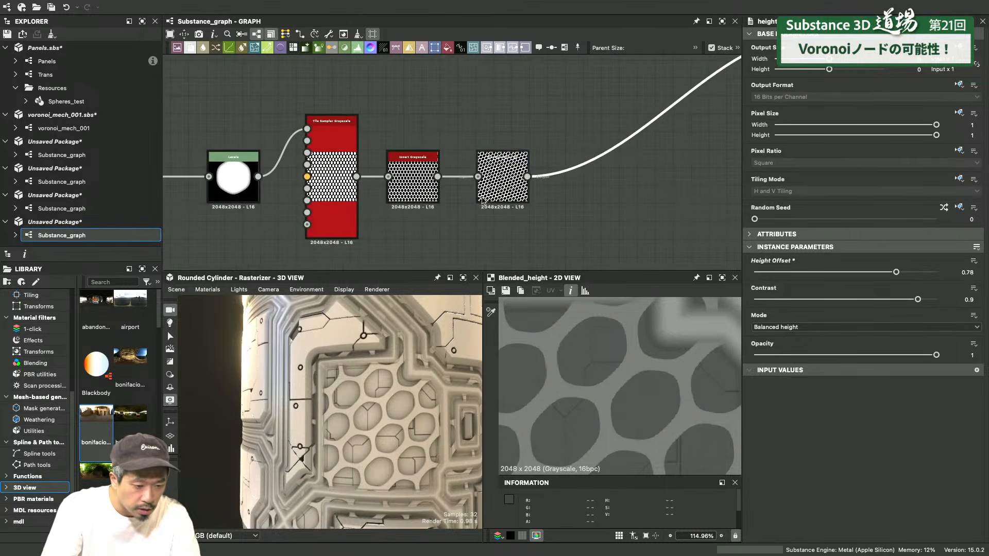
middle_drag(422, 150, 506, 153)
scroll(505, 153, up, 2)
scroll(505, 153, up, 2)
click(383, 153)
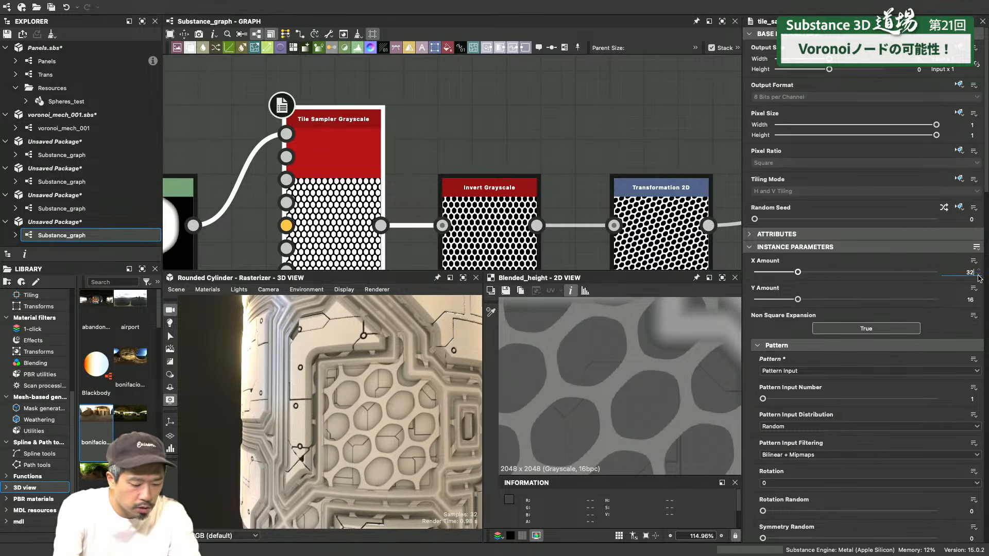
key(Tab)
text(32)
key(Return)
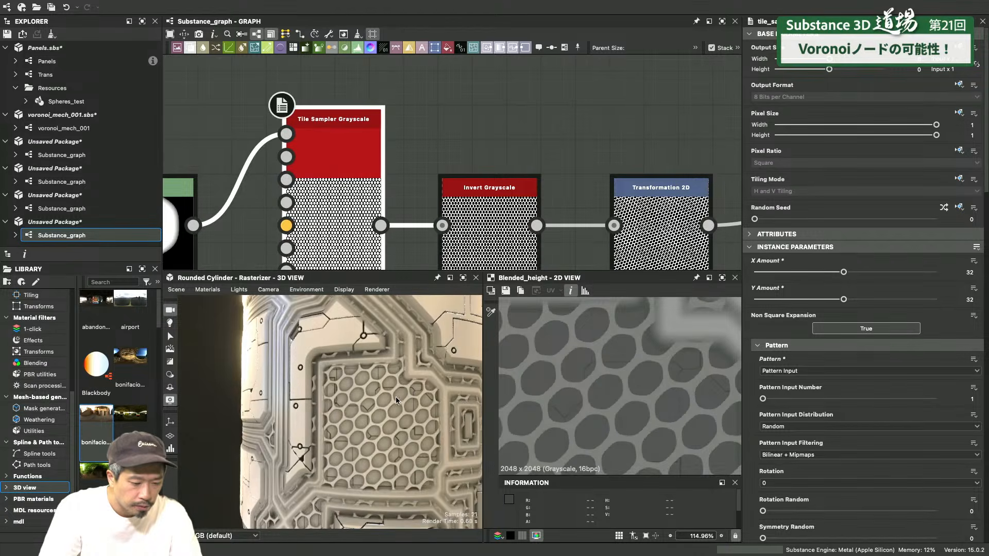
scroll(396, 400, down, 5)
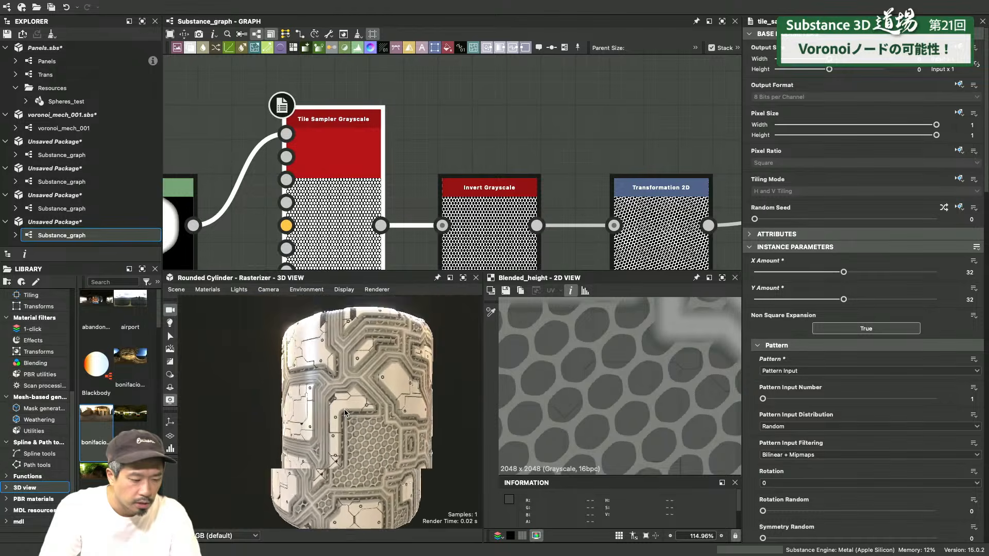
drag(344, 412, 339, 365)
scroll(338, 365, up, 4)
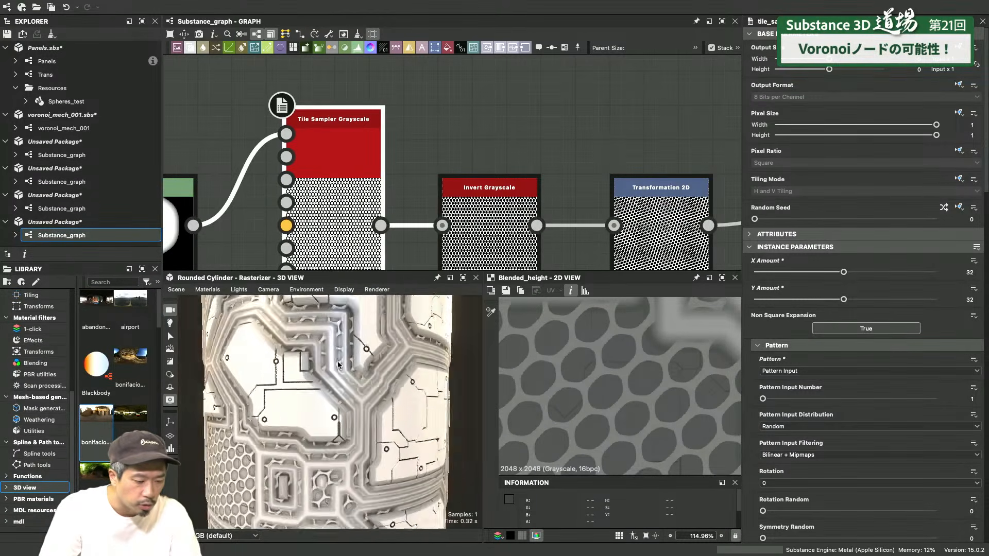
scroll(338, 365, down, 4)
Add a Gradient Map node near the Base Color output and connect the Safe Transform output to it
scroll(545, 116, down, 6)
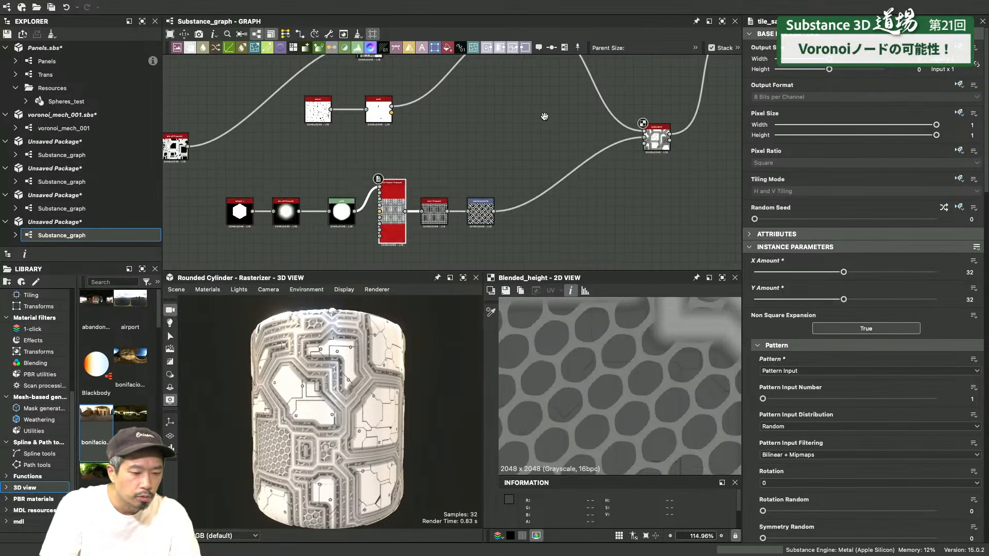
middle_drag(545, 116, 433, 111)
scroll(449, 129, up, 3)
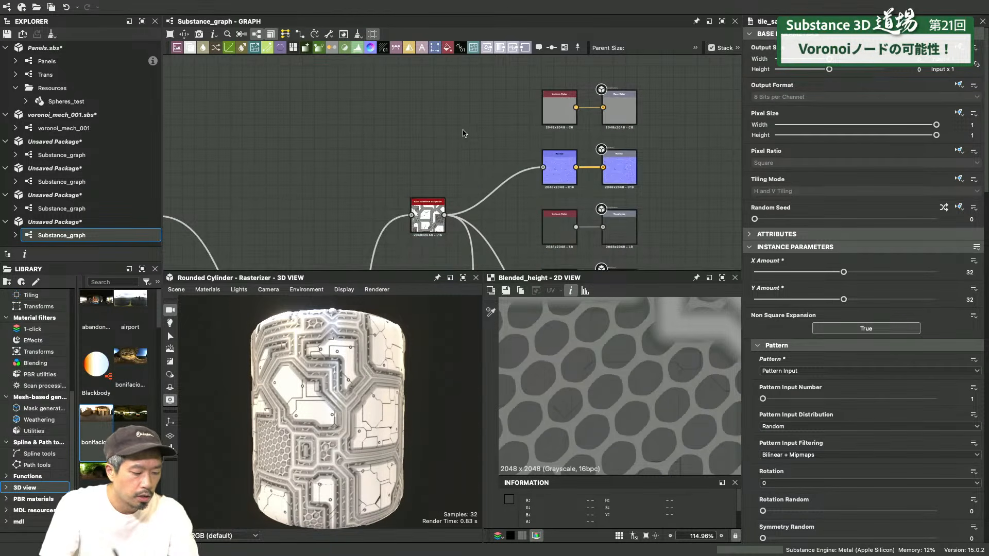
key(space)
text(gra)
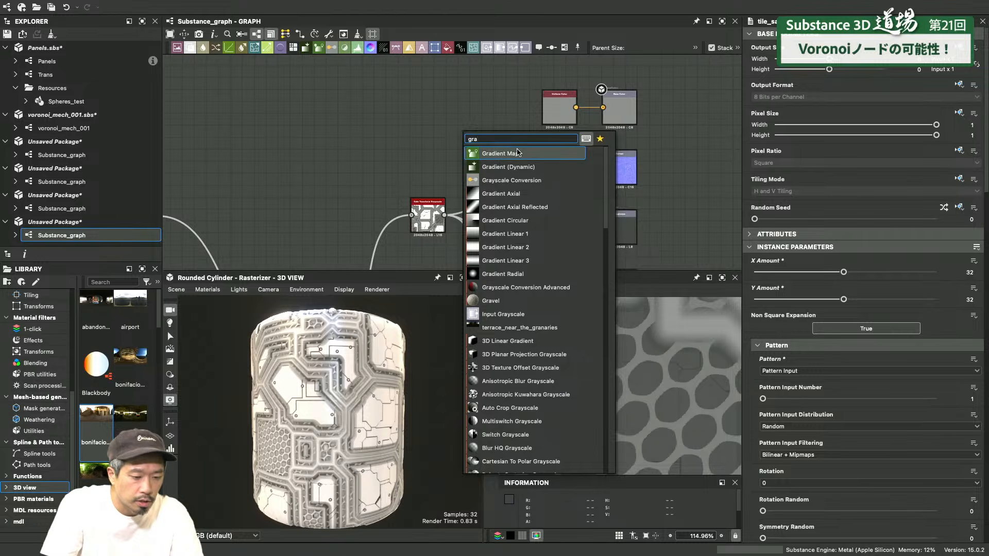
click(519, 153)
drag(443, 216, 473, 128)
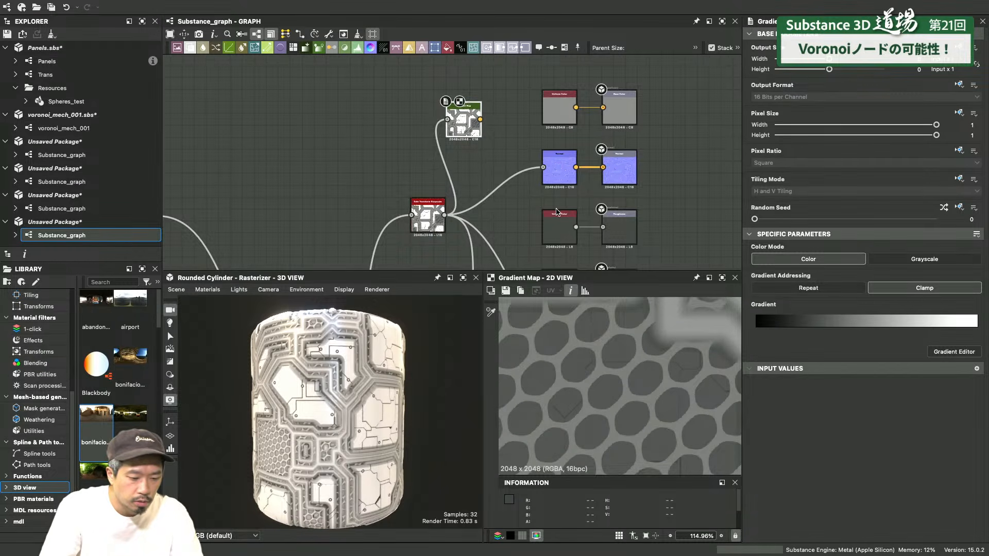
Open the Gradient Map's gradient for editing and set its interpolation to No Interpolation
scroll(556, 212, down, 2)
scroll(578, 411, down, 6)
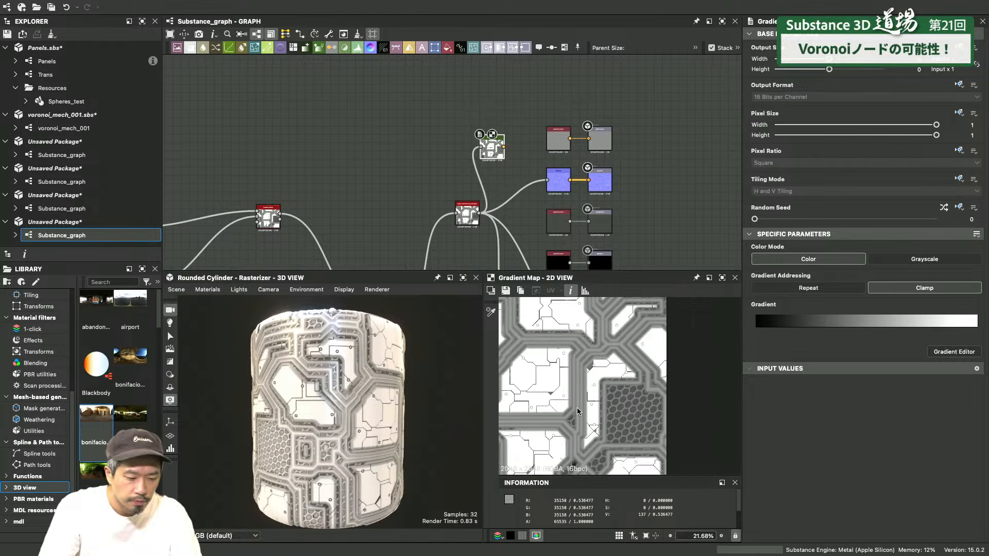
click(954, 352)
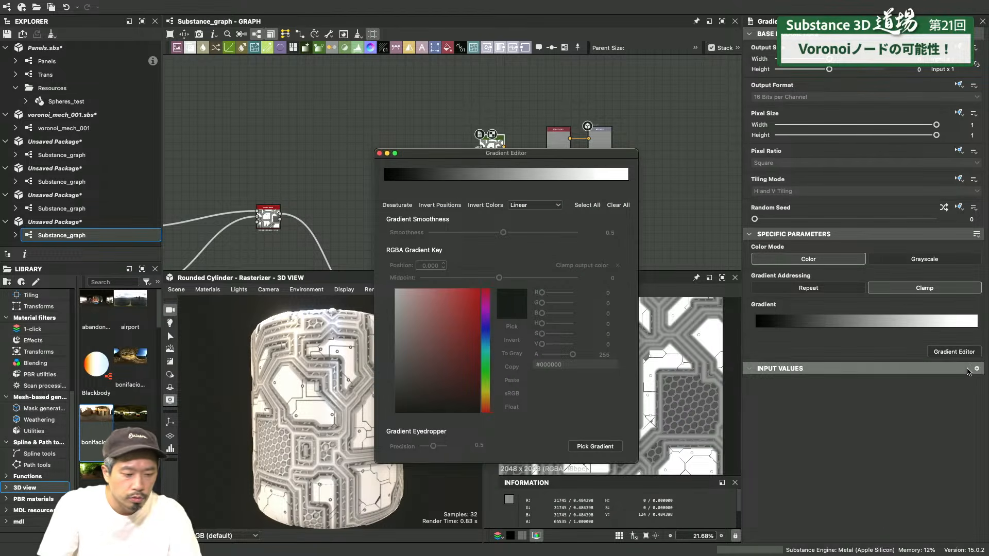
click(536, 205)
click(545, 238)
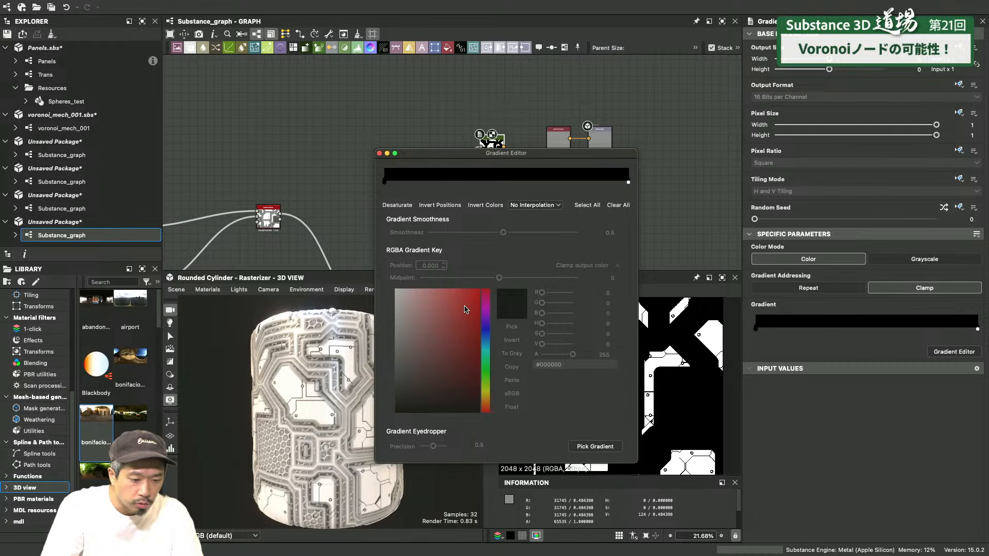
Recolor the gradient's white end key to red #ee1717 and its black start key to orange #da8e12
drag(552, 153, 664, 113)
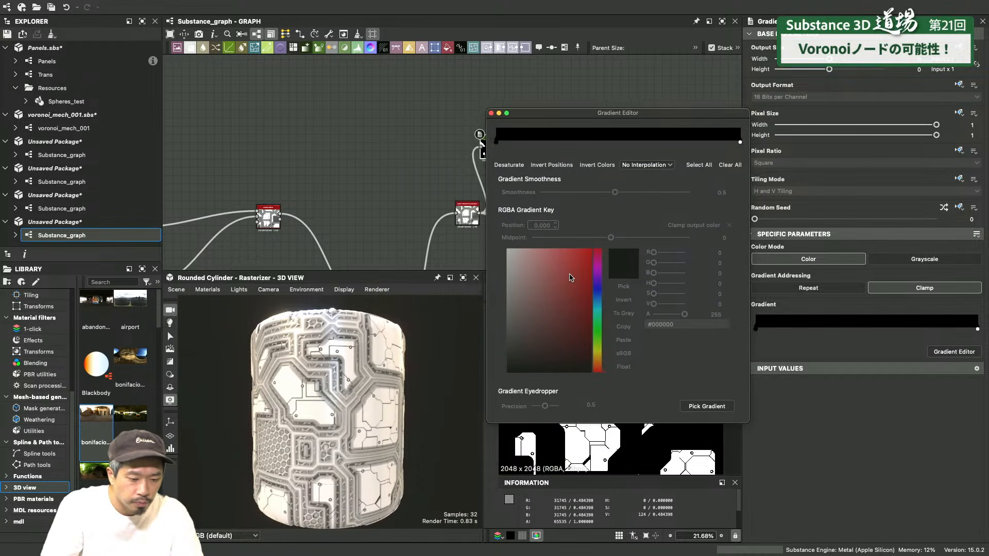
click(740, 144)
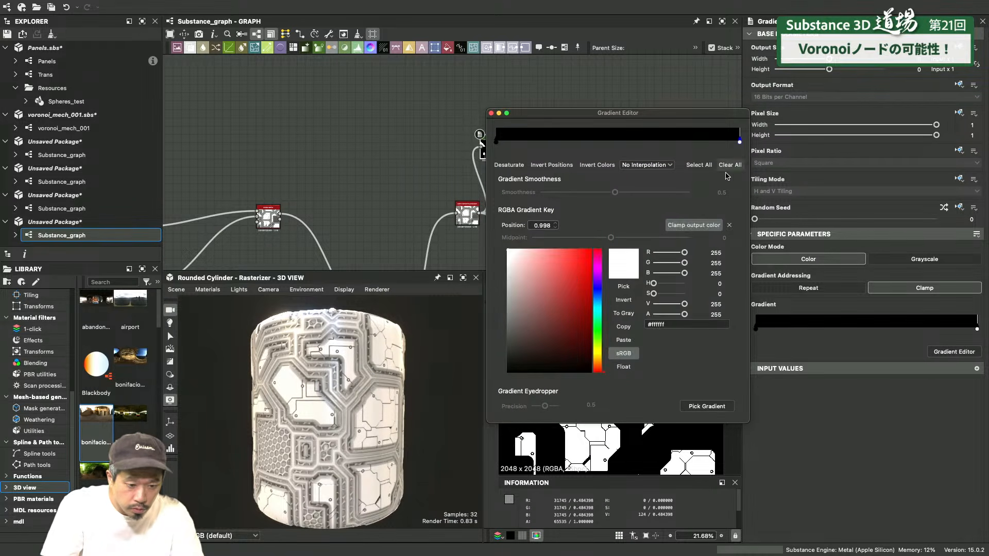
click(577, 256)
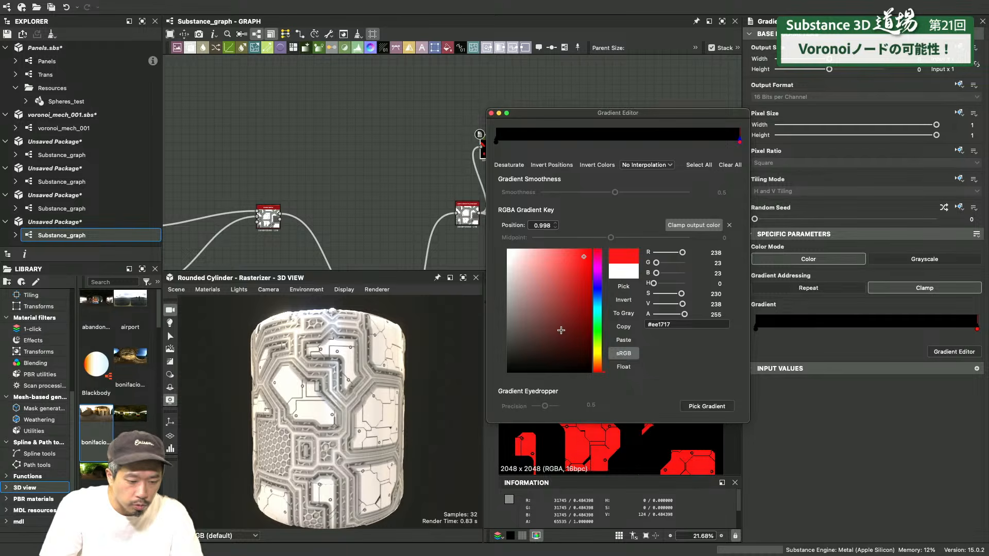
click(496, 143)
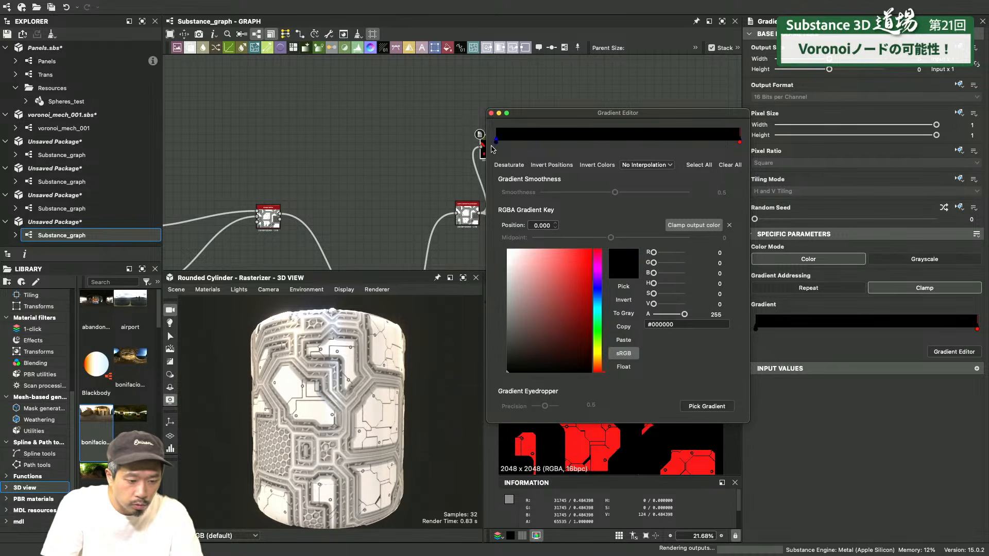
drag(595, 358, 599, 360)
click(584, 267)
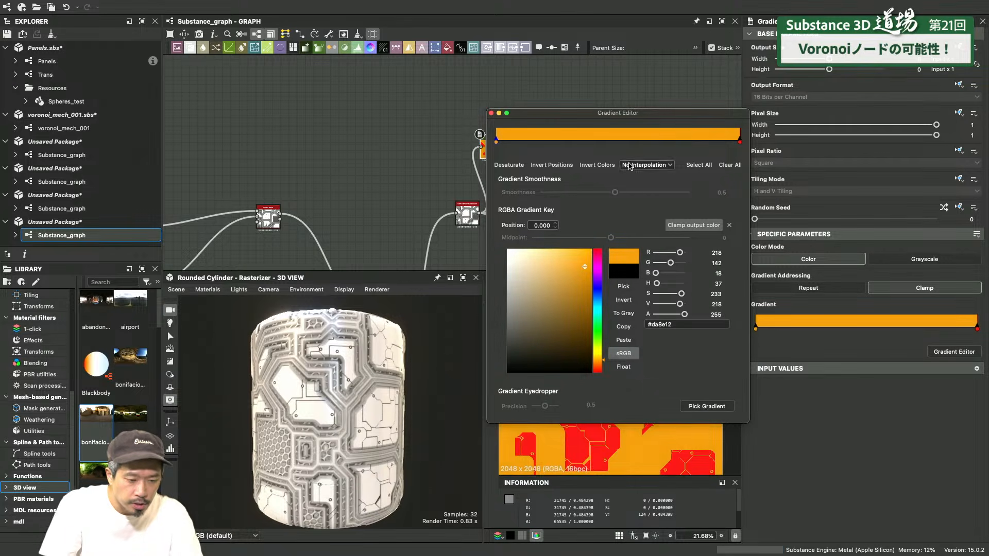
Add two inner keys to the gradient: pink #da1275 at about 0.32 and green #12da14 at about 0.65
click(691, 139)
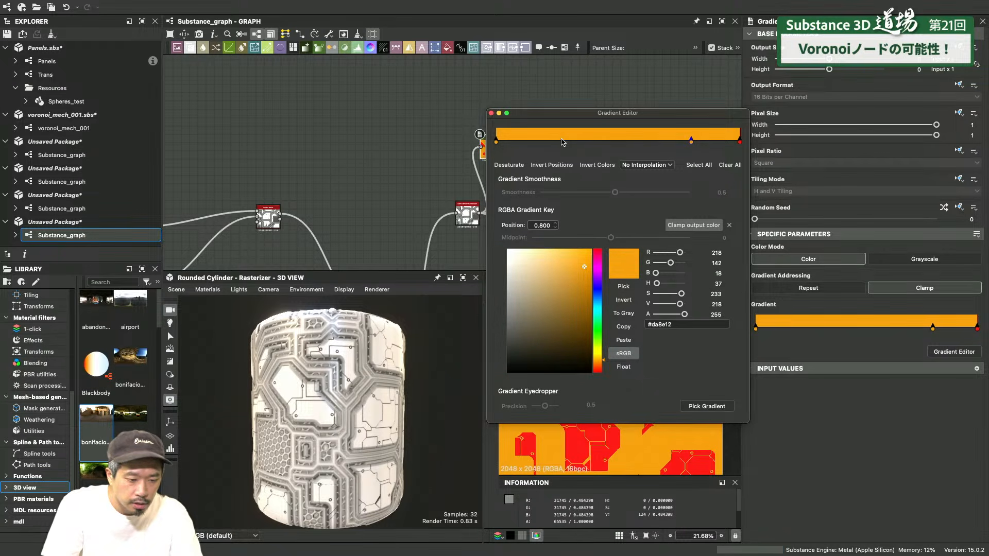
mouse_move(565, 144)
mouse_down()
mouse_move(593, 147)
mouse_move(574, 144)
mouse_up()
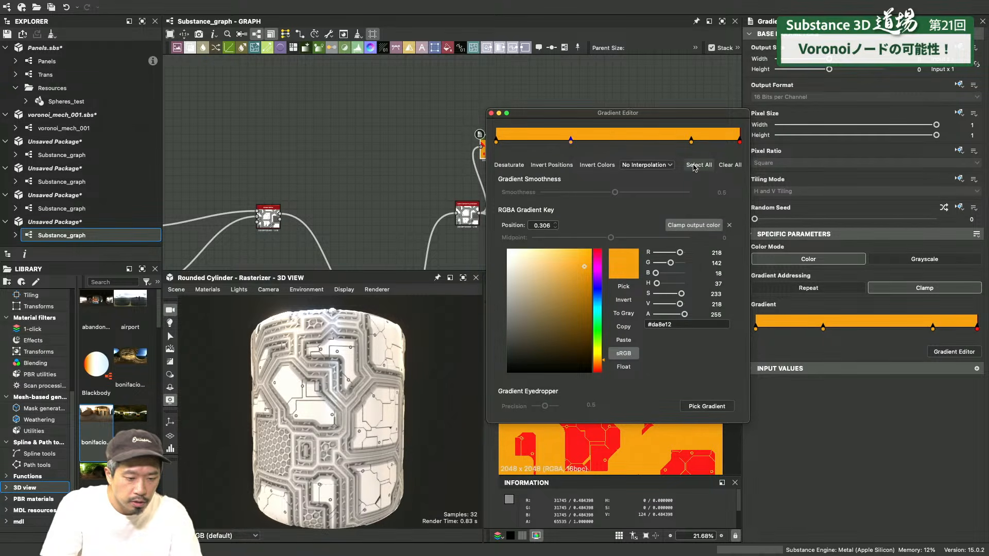
drag(691, 140, 671, 140)
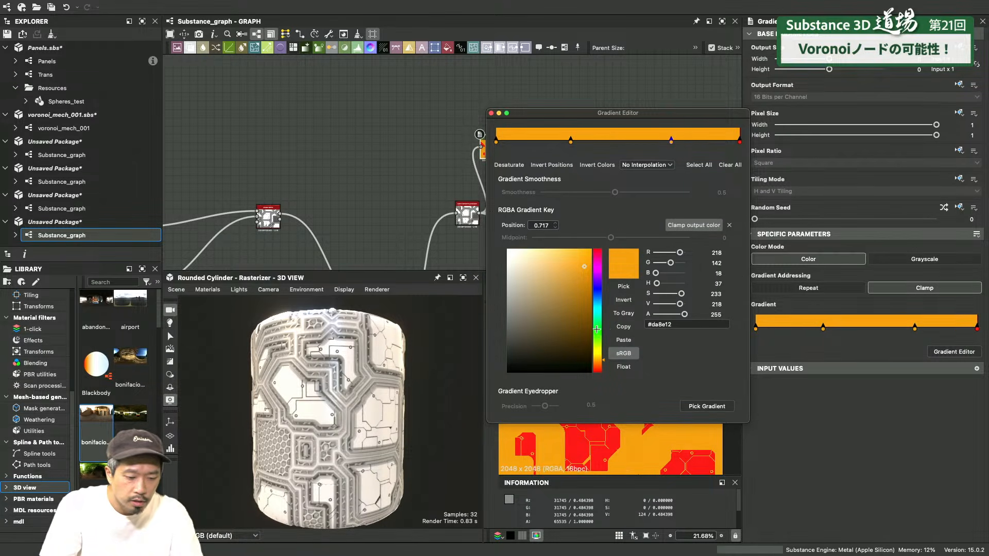
drag(596, 329, 599, 331)
drag(570, 143, 574, 142)
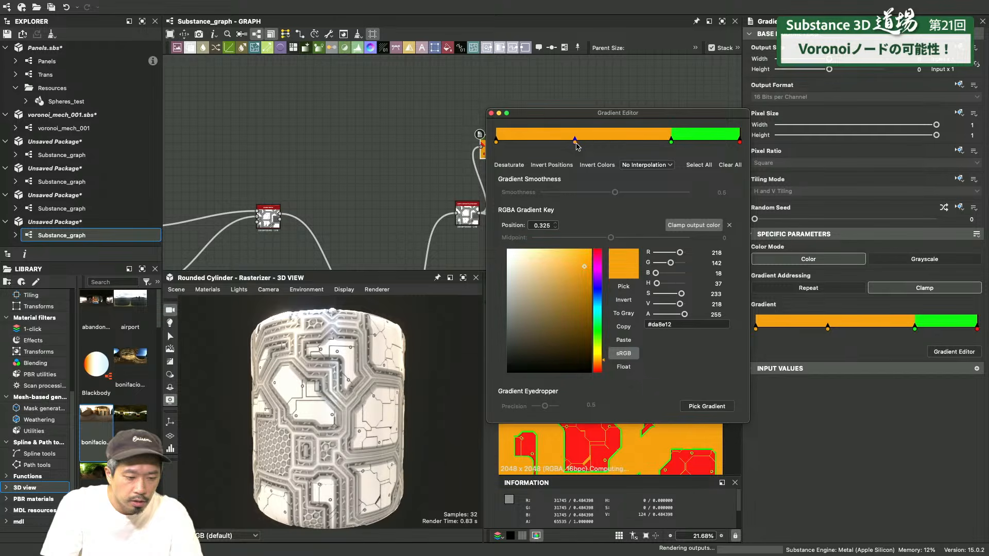
click(600, 259)
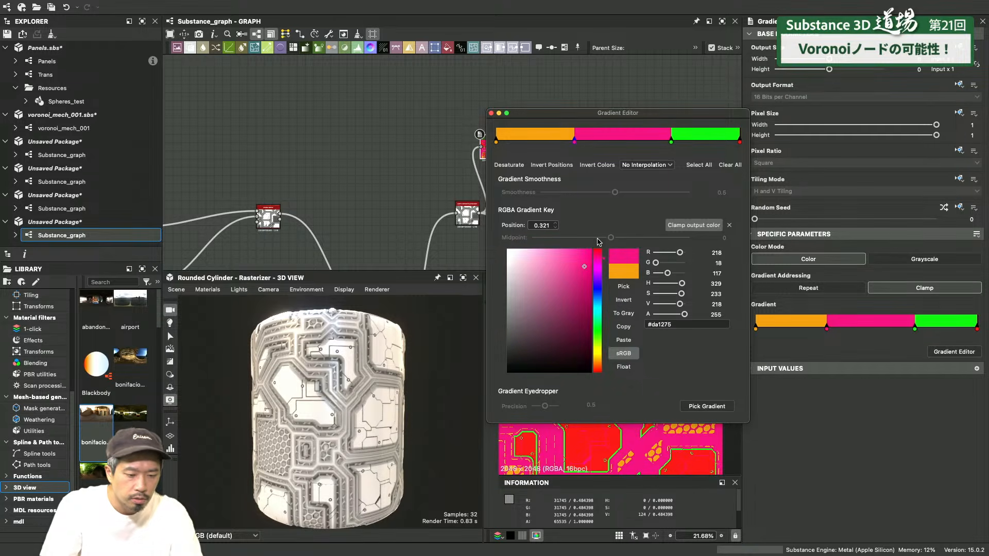
drag(672, 142, 655, 146)
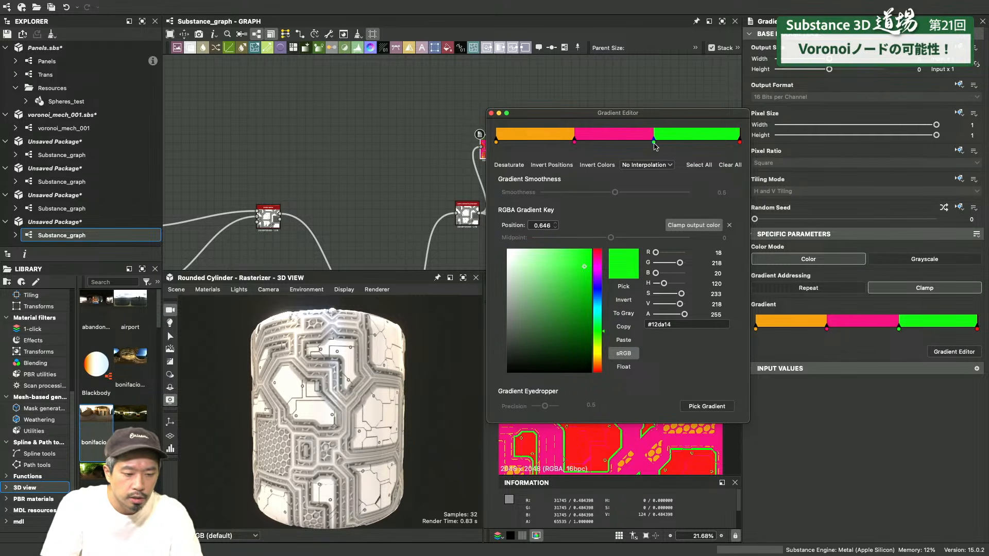
Close the gradient editor, connect the Gradient Map to the node feeding the Base Color output, and check the colors on the cylinder
click(492, 113)
drag(504, 147, 547, 139)
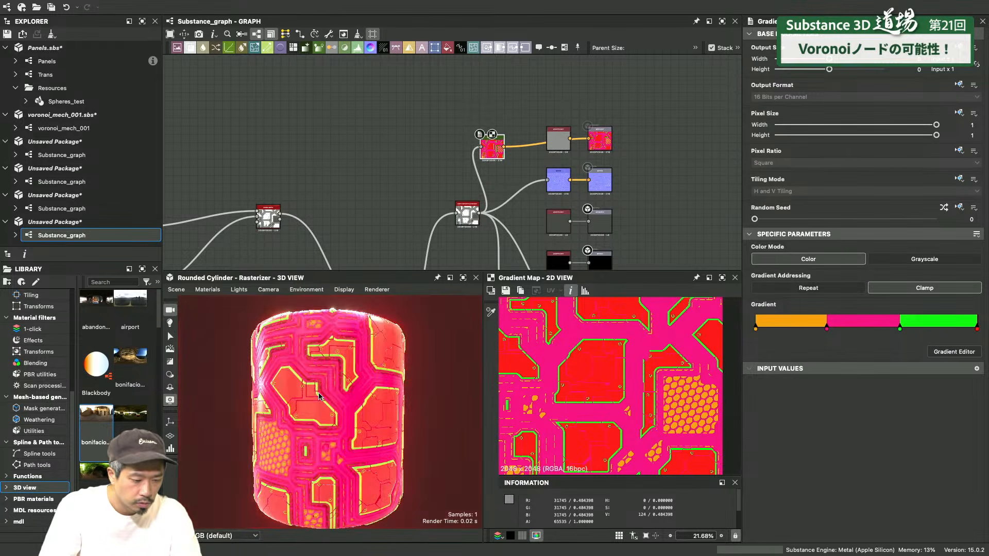
scroll(362, 454, up, 3)
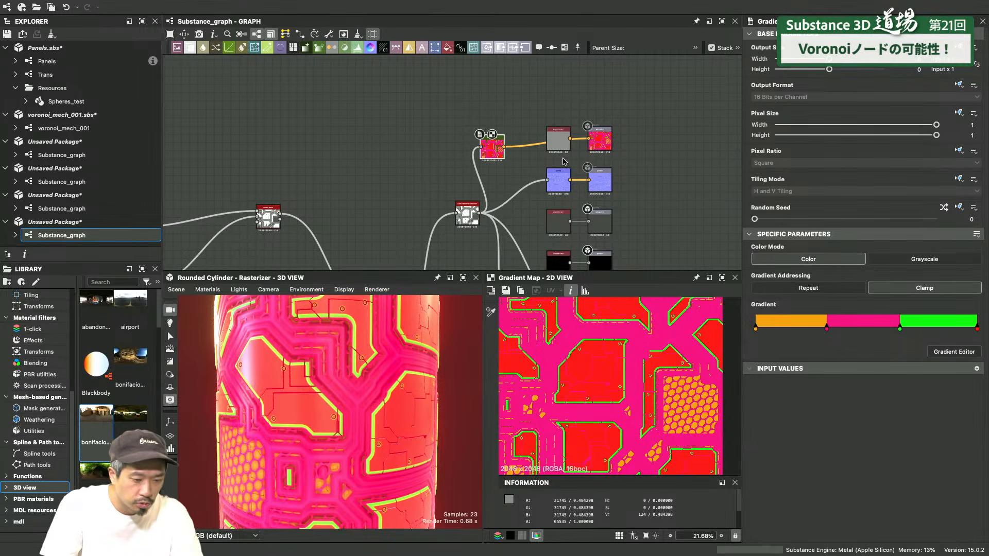
Move the gradient's green key to 0.462 and its pink key to 0.207, and recolor the pink key to #5f1238
click(954, 352)
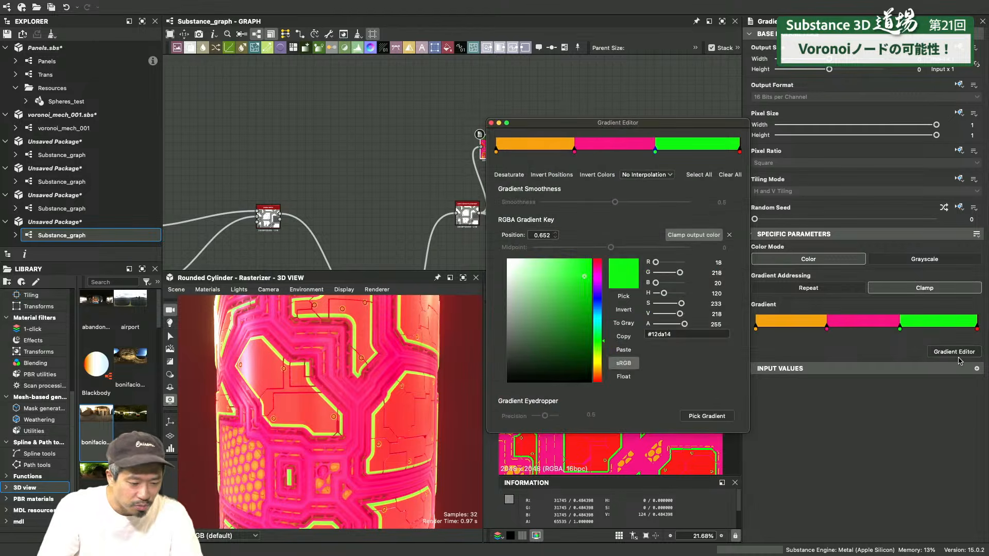
drag(656, 154, 546, 152)
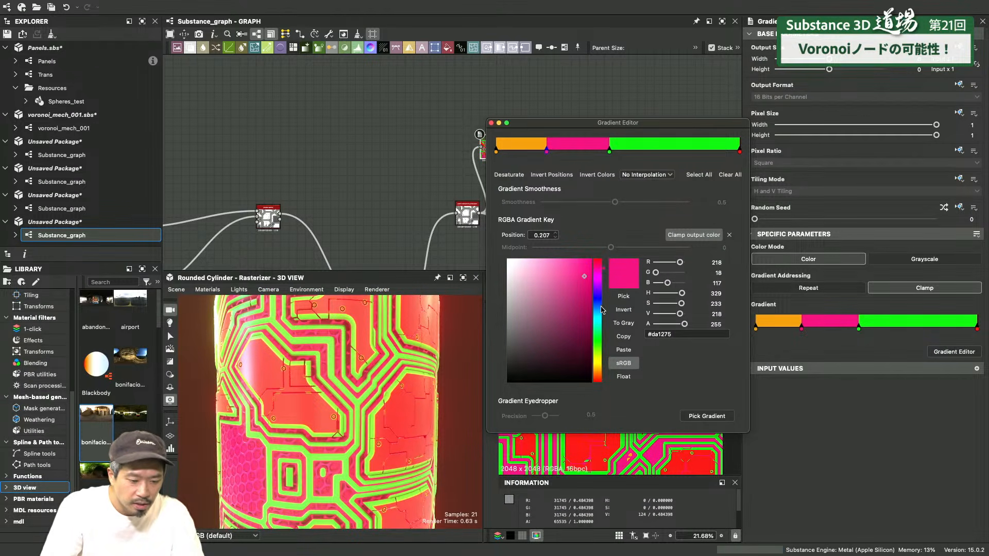
click(576, 337)
click(576, 336)
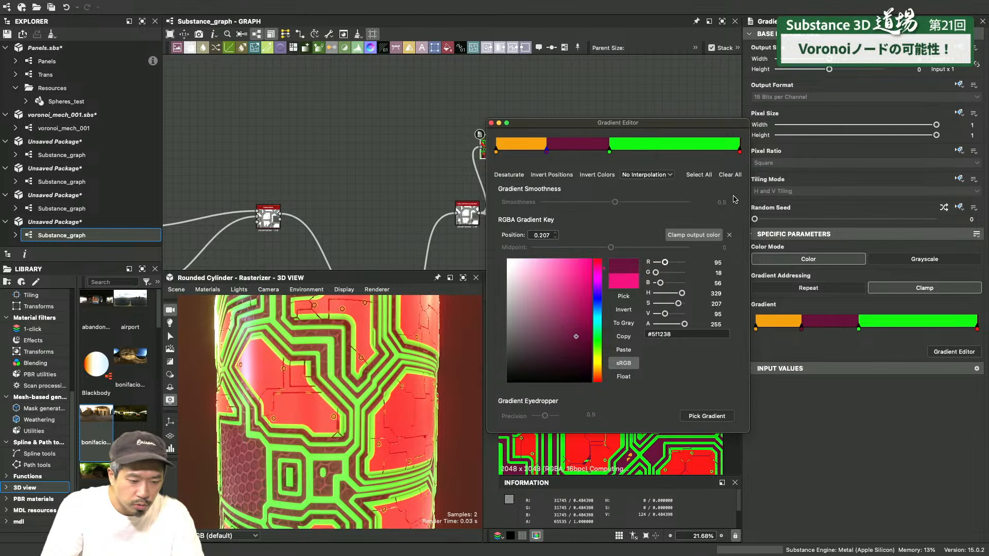
Recolor the gradient's bright green key to a muted green and its red end key to dusty pink #aa6767
click(610, 153)
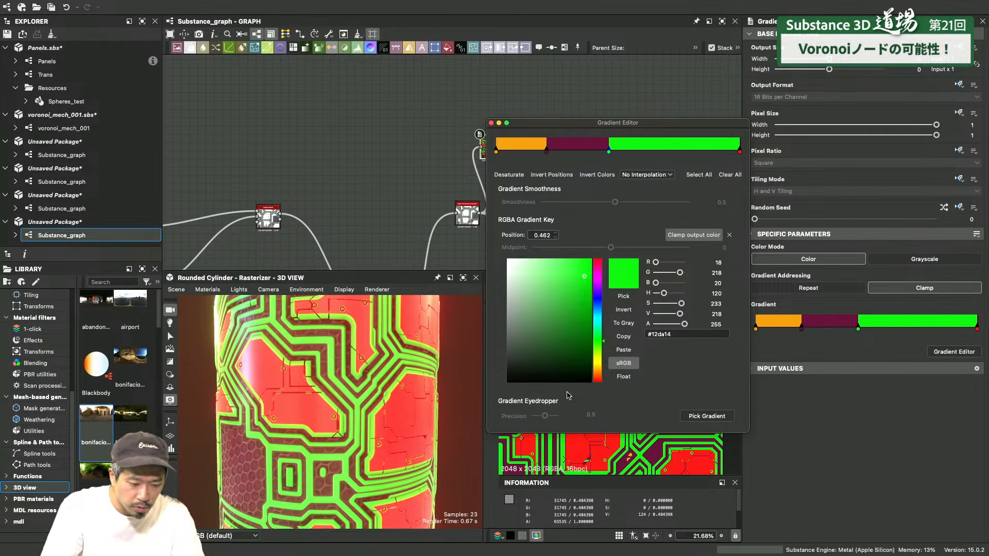
mouse_move(573, 308)
mouse_down()
mouse_move(555, 324)
mouse_move(541, 312)
mouse_move(571, 335)
mouse_move(540, 299)
mouse_up()
click(740, 153)
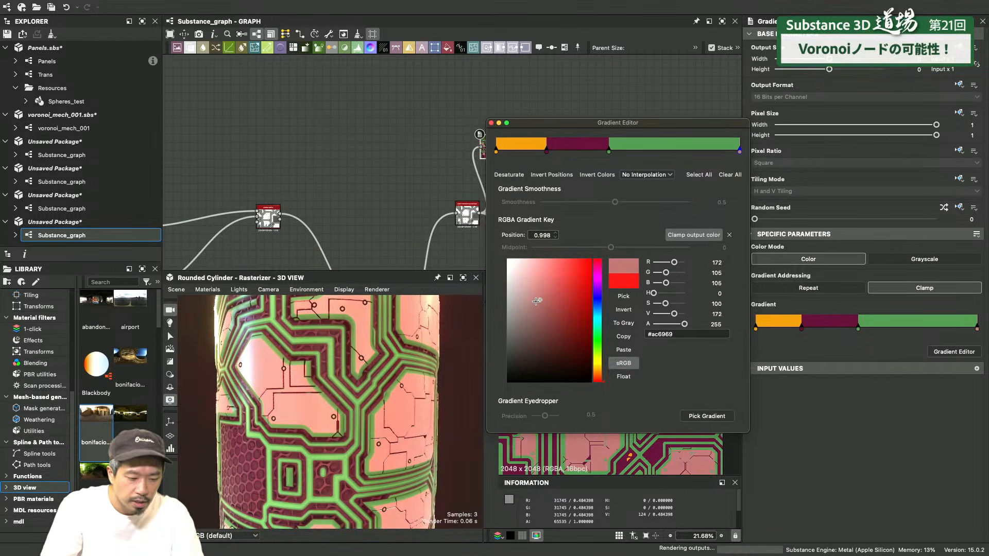
scroll(340, 417, down, 10)
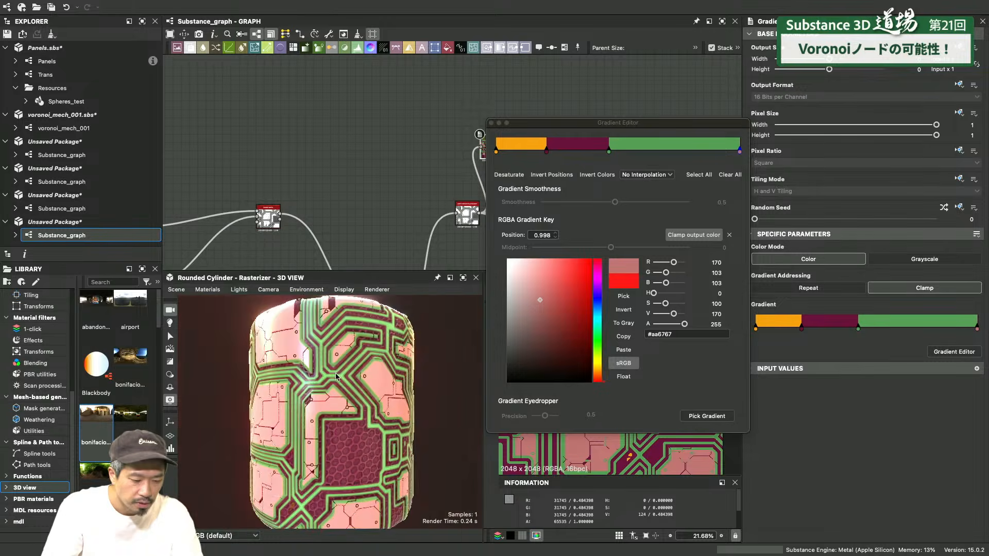
scroll(359, 398, up, 5)
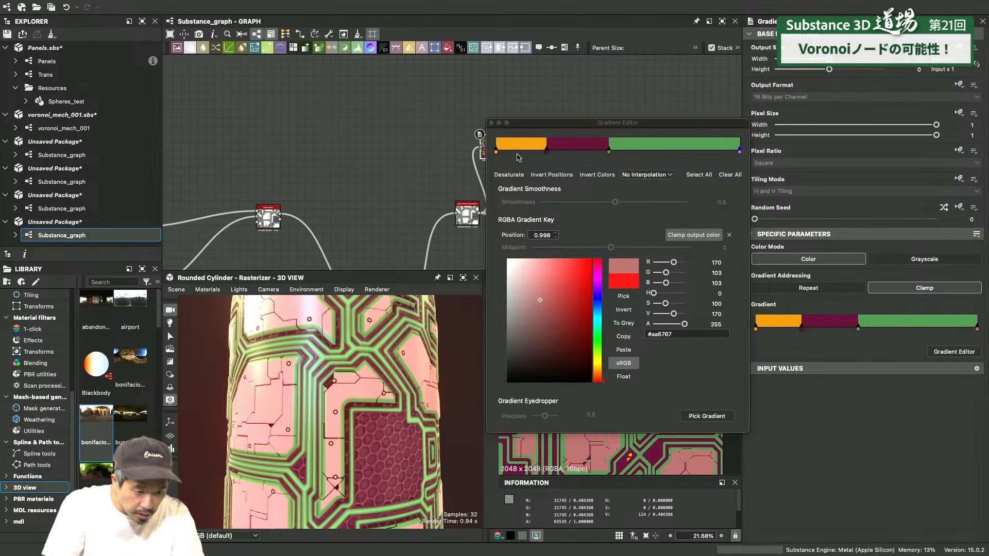
Shift the orange start key inward and the dark magenta key to 0.306, check the hexagonal mesh colors in 3D, and close the editor
drag(498, 152, 555, 152)
drag(548, 153, 571, 154)
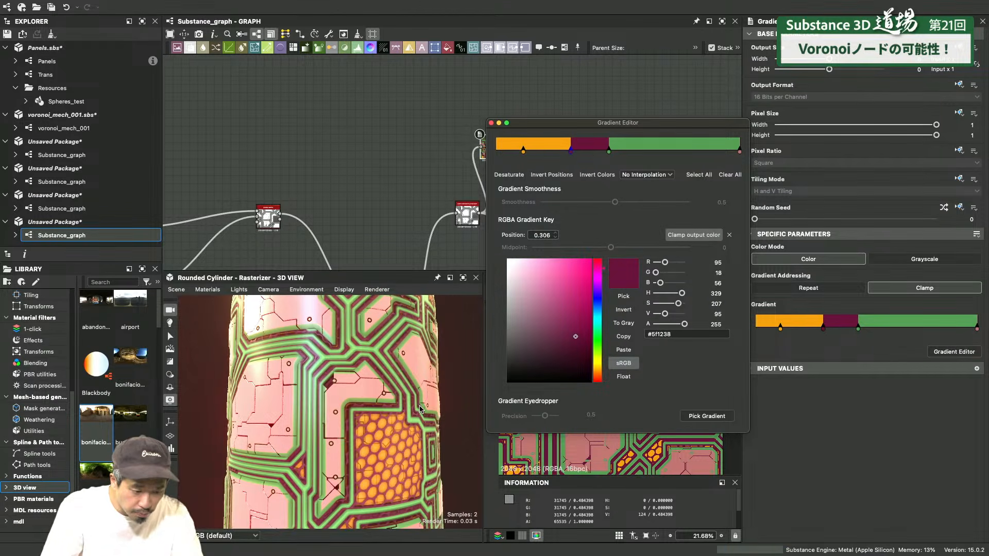
drag(400, 423, 346, 466)
scroll(346, 469, up, 5)
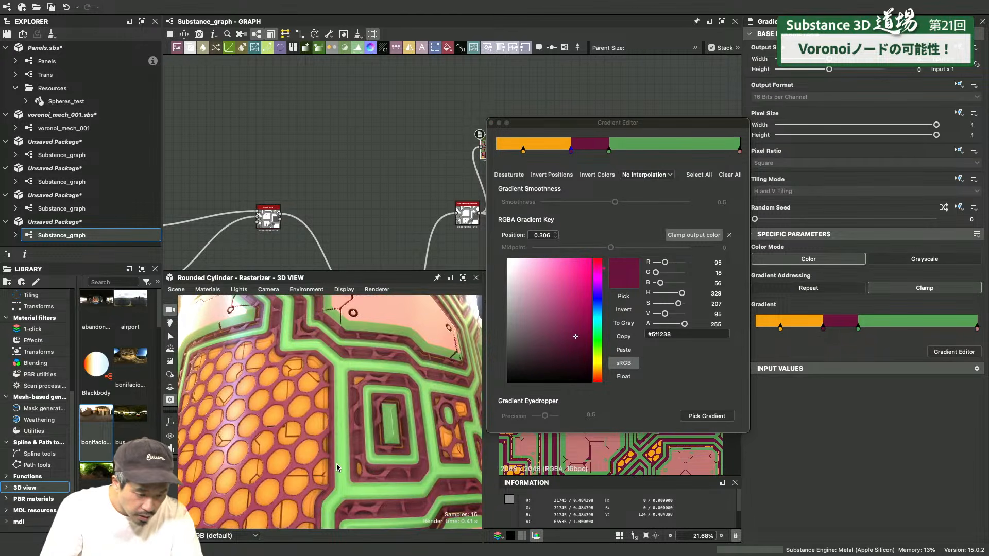
scroll(345, 470, down, 5)
scroll(345, 451, down, 5)
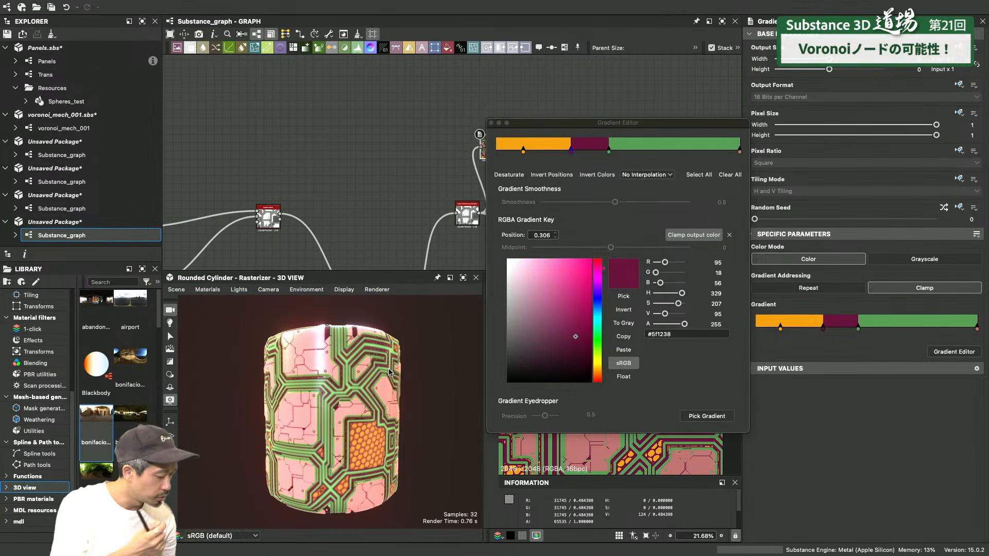
drag(386, 375, 290, 453)
scroll(335, 433, up, 4)
click(491, 123)
Open the 3D view's Default material properties and try a Height Scale of 3
drag(289, 382, 298, 422)
click(216, 291)
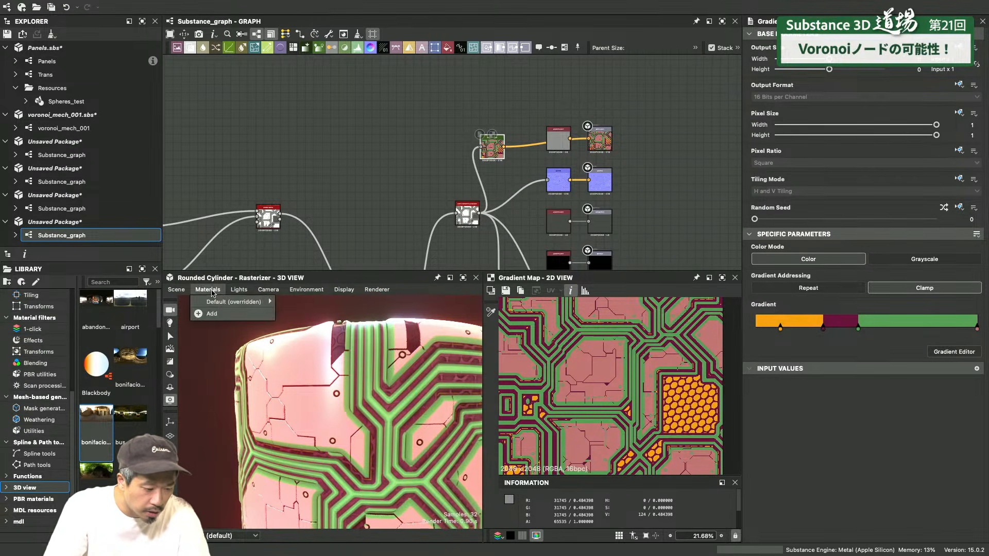
mouse_move(224, 304)
click(330, 304)
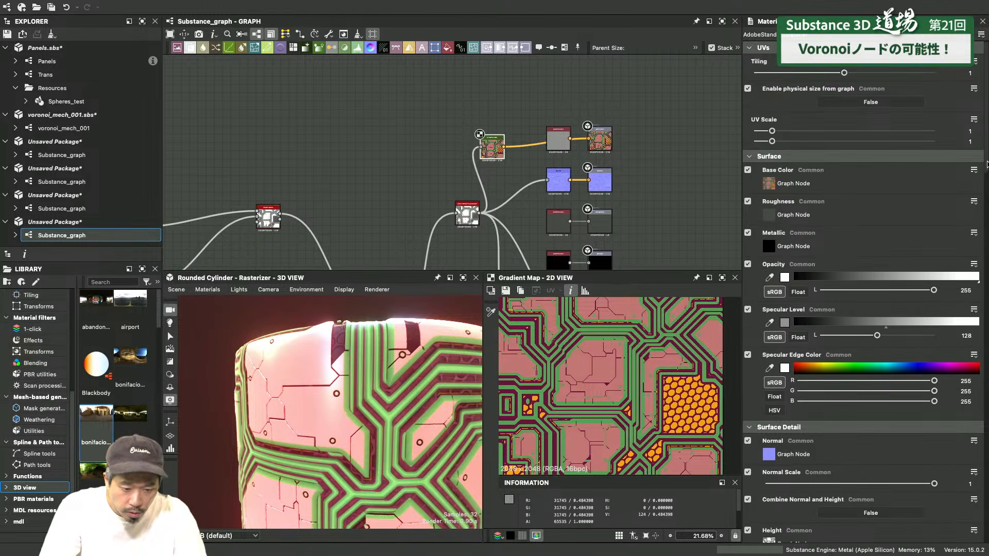
scroll(979, 232, down, 10)
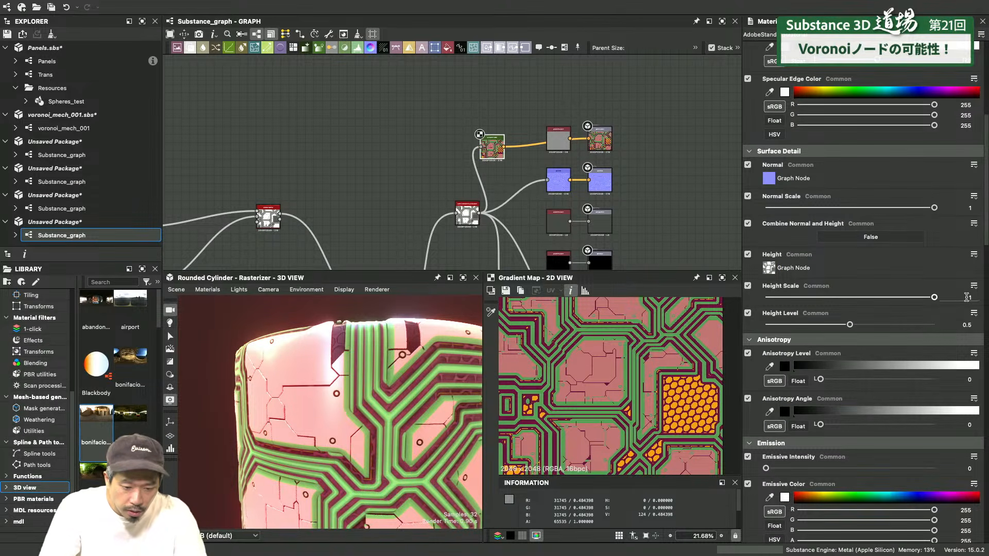
click(969, 298)
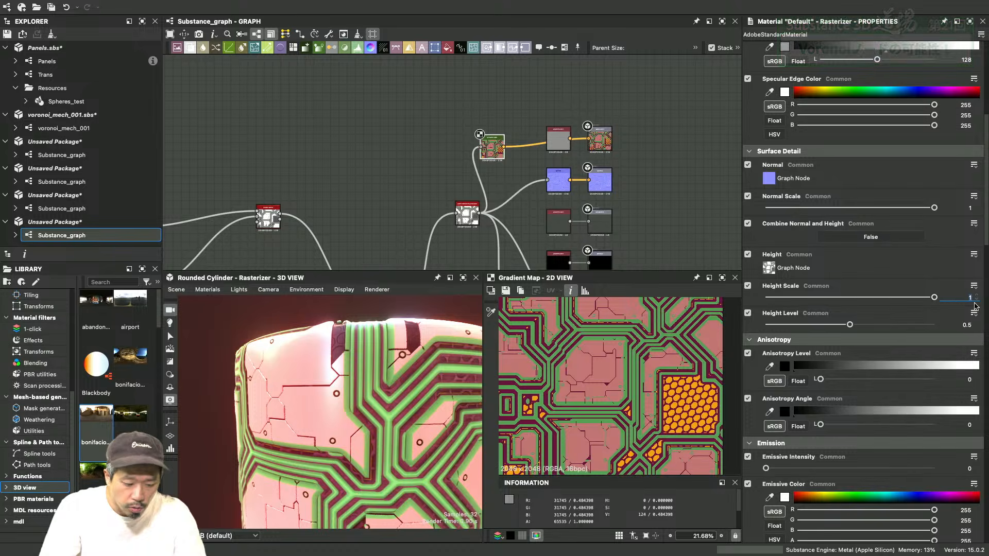
text(3)
key(Return)
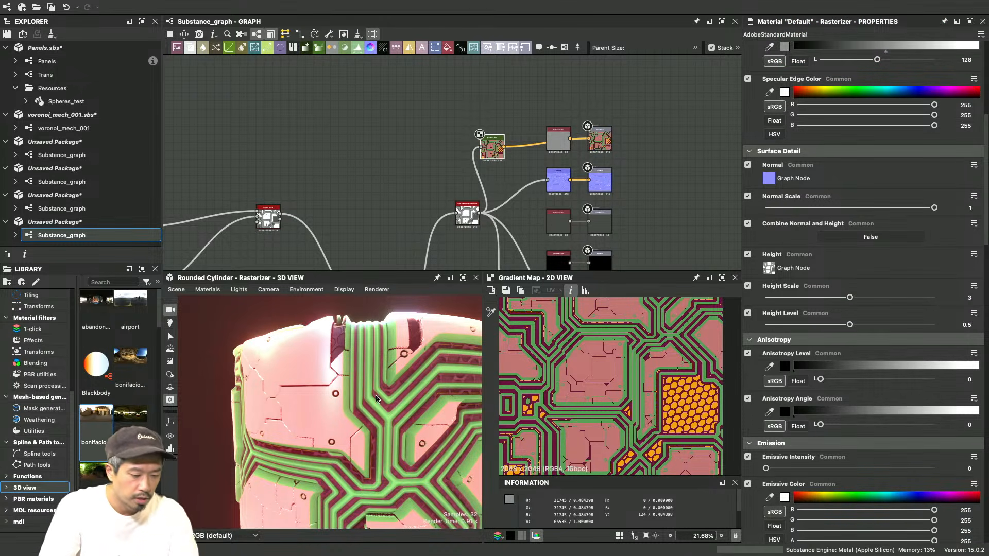
Examine the displacement around the cylinder and return the Default material's Height Scale to 1
right_drag(363, 407, 342, 320)
drag(331, 372, 351, 385)
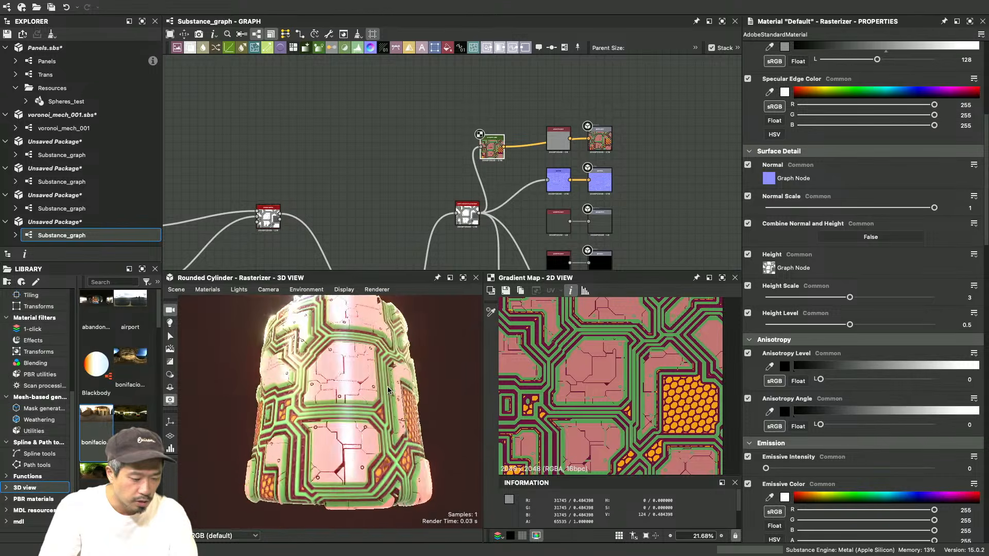
right_drag(349, 375, 358, 412)
drag(346, 378, 325, 381)
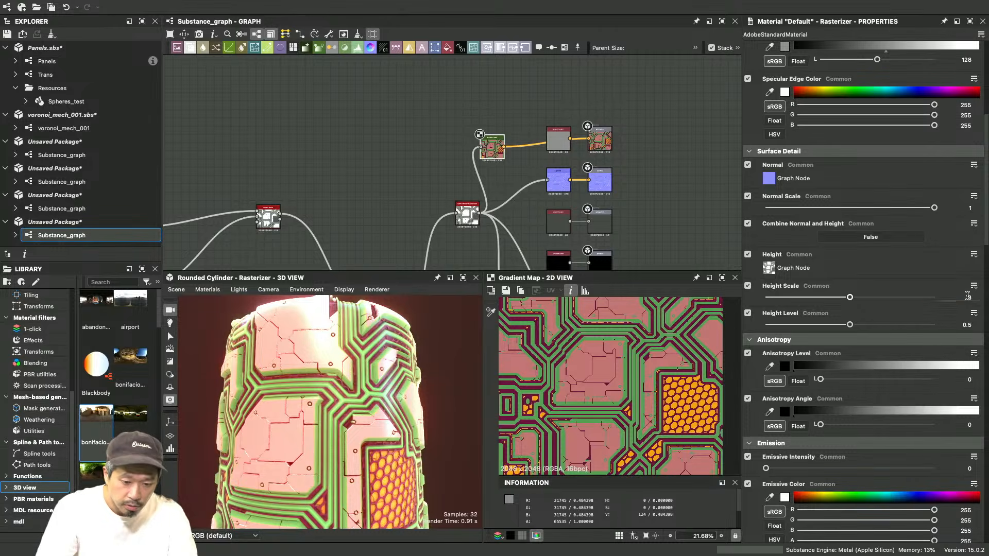
key(Return)
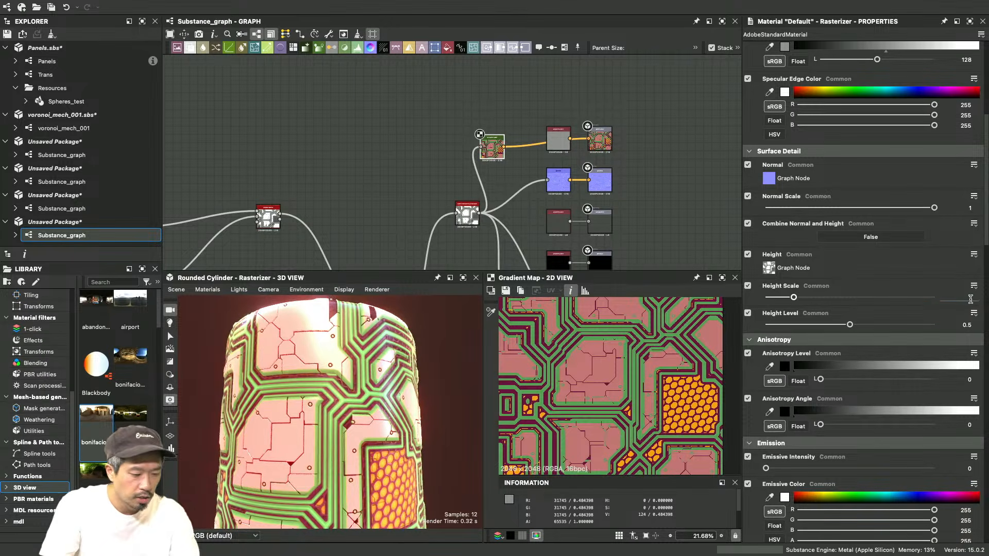
Display the middle of the three lower Voronoi nodes in the 2D view and examine its white cell shapes up close
middle_drag(324, 217, 401, 166)
scroll(366, 167, down, 2)
middle_drag(237, 237, 494, 188)
scroll(410, 179, down, 1)
scroll(388, 159, up, 7)
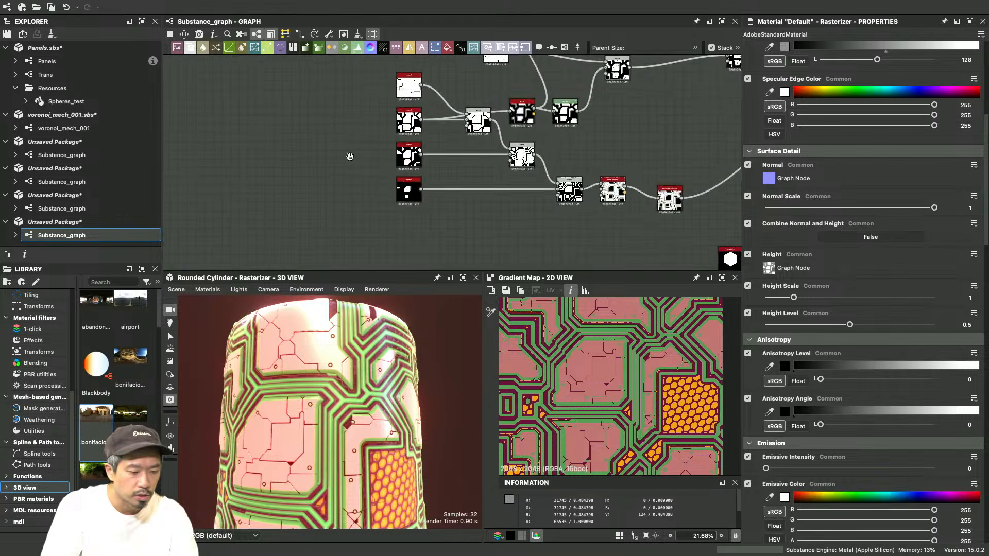
double_click(425, 145)
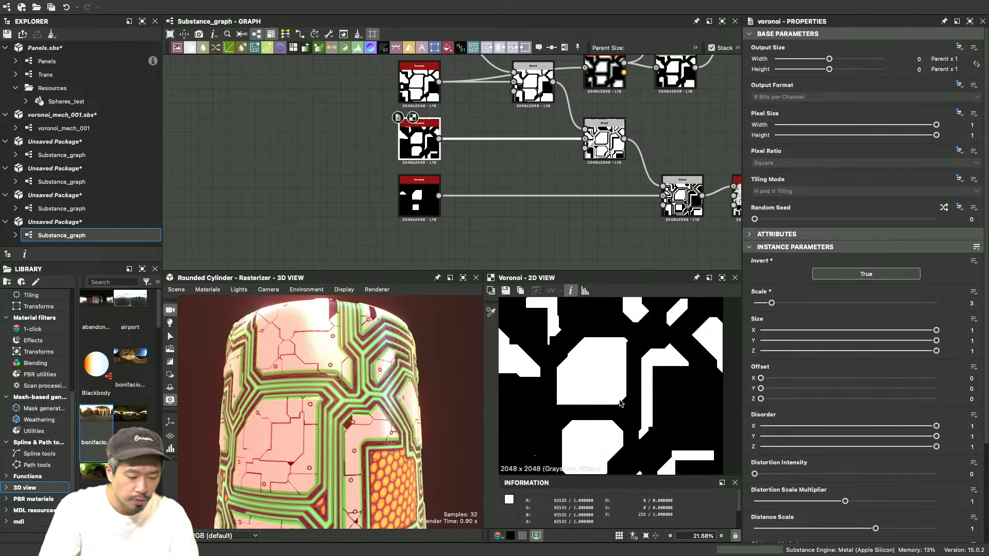
scroll(599, 376, up, 2)
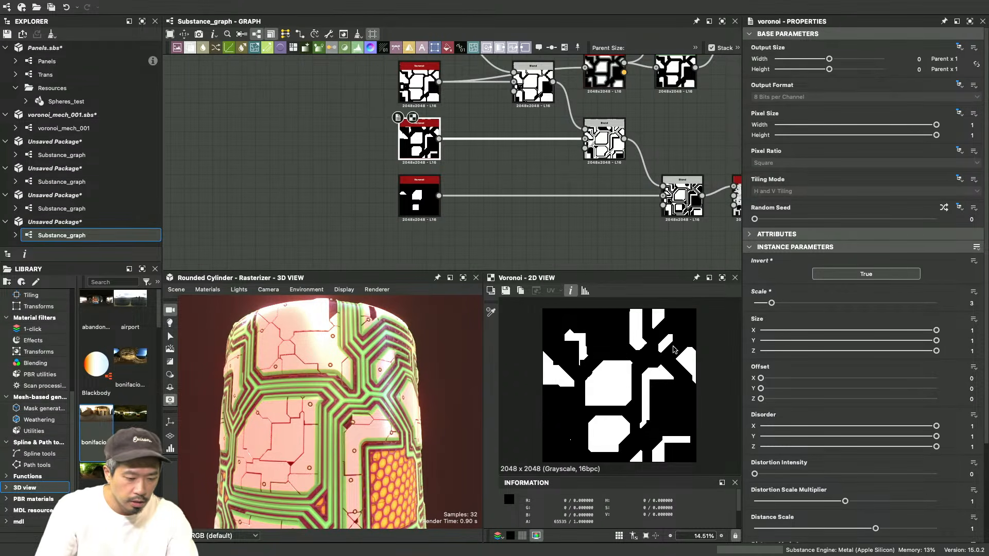
scroll(625, 404, up, 5)
middle_drag(625, 407, 658, 304)
scroll(637, 416, up, 6)
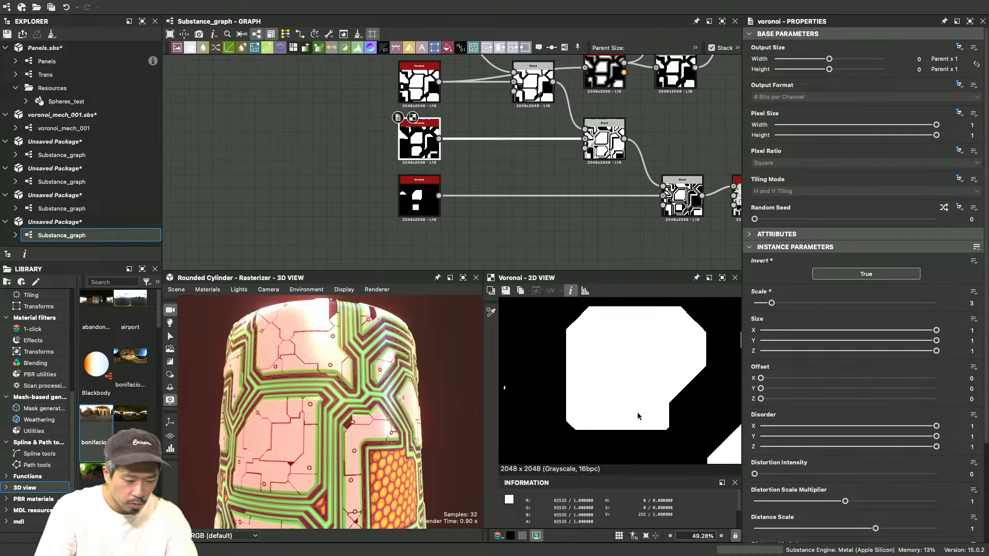
middle_drag(642, 357, 635, 365)
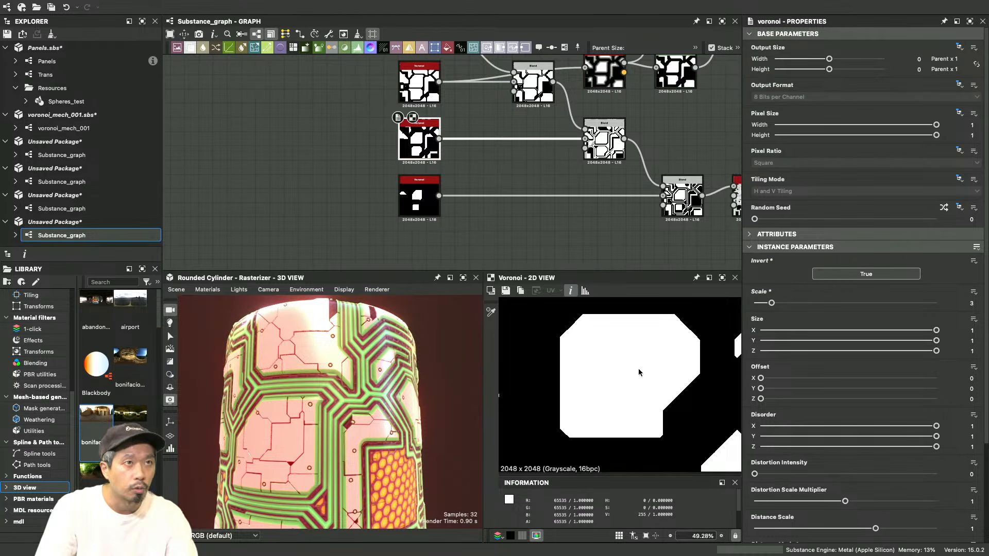
scroll(626, 367, down, 8)
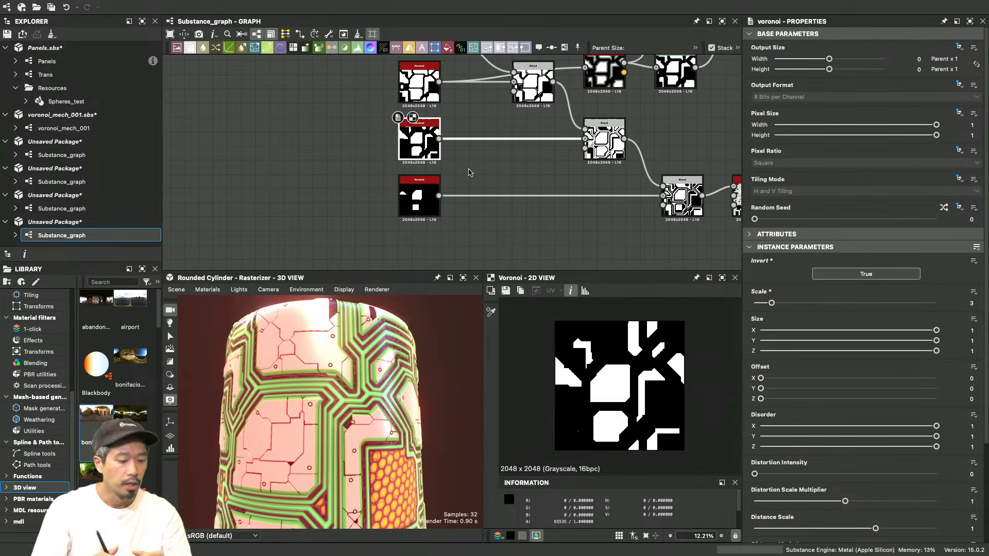
Add a Flood Fill node below the Voronoi nodes and feed it from the middle Voronoi's output
scroll(470, 180, down, 3)
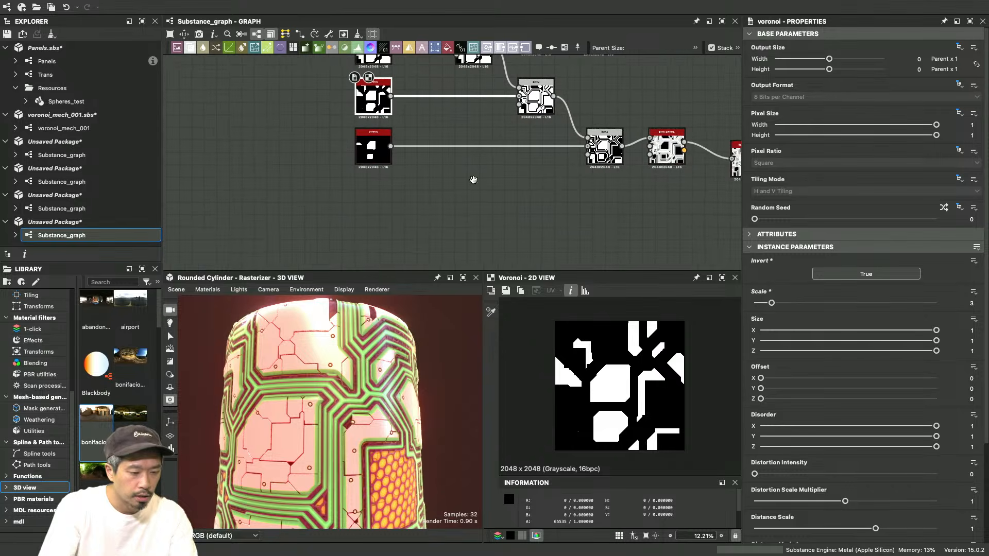
key(space)
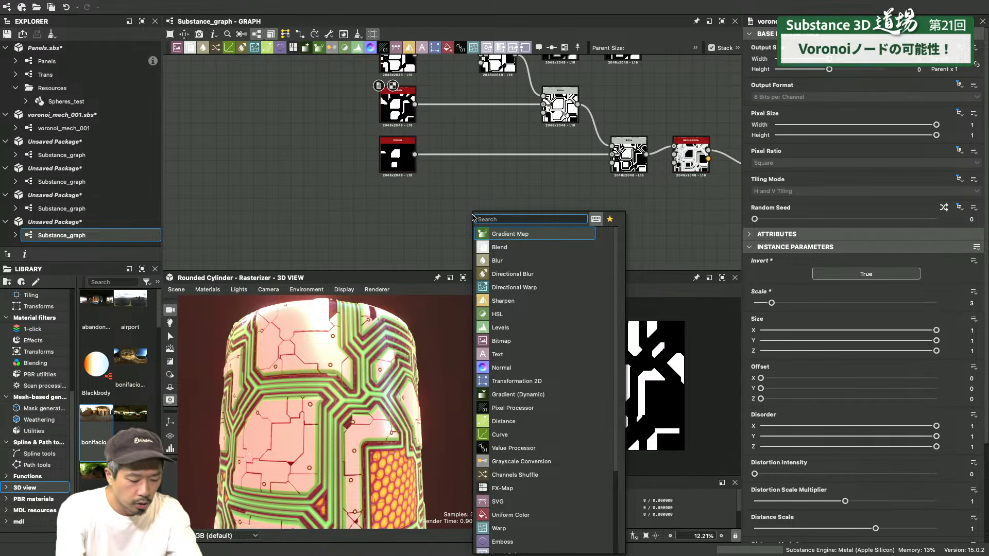
text(flood)
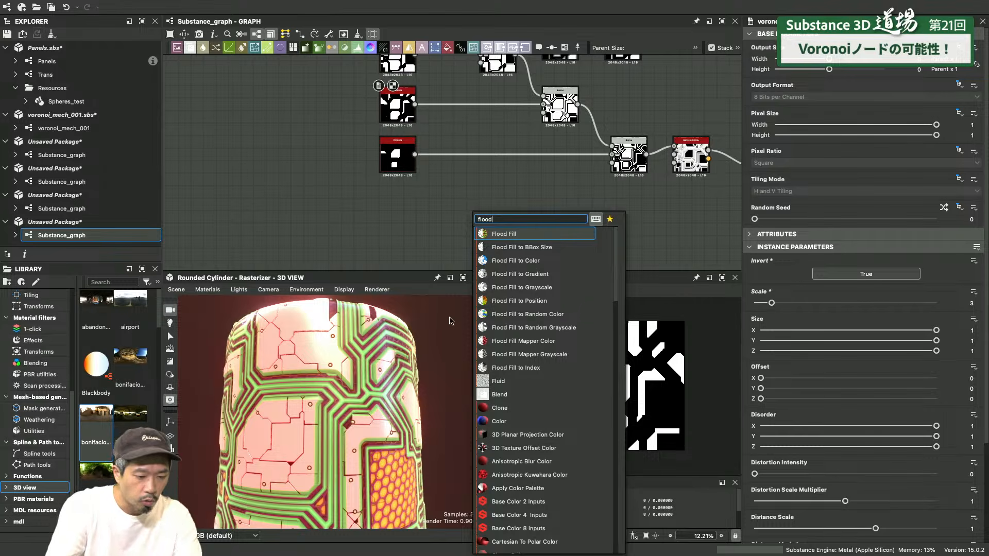
click(515, 234)
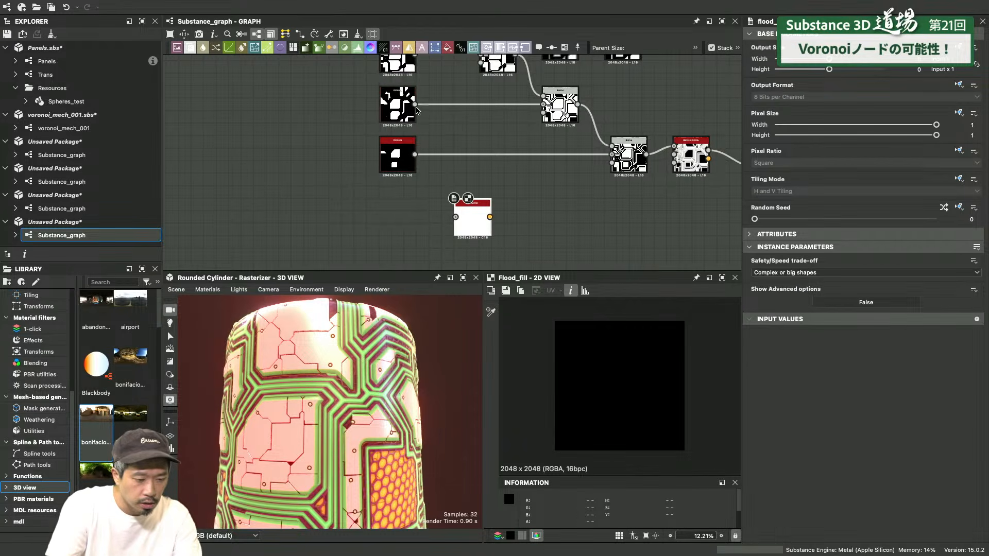
drag(415, 105, 455, 216)
scroll(534, 245, down, 5)
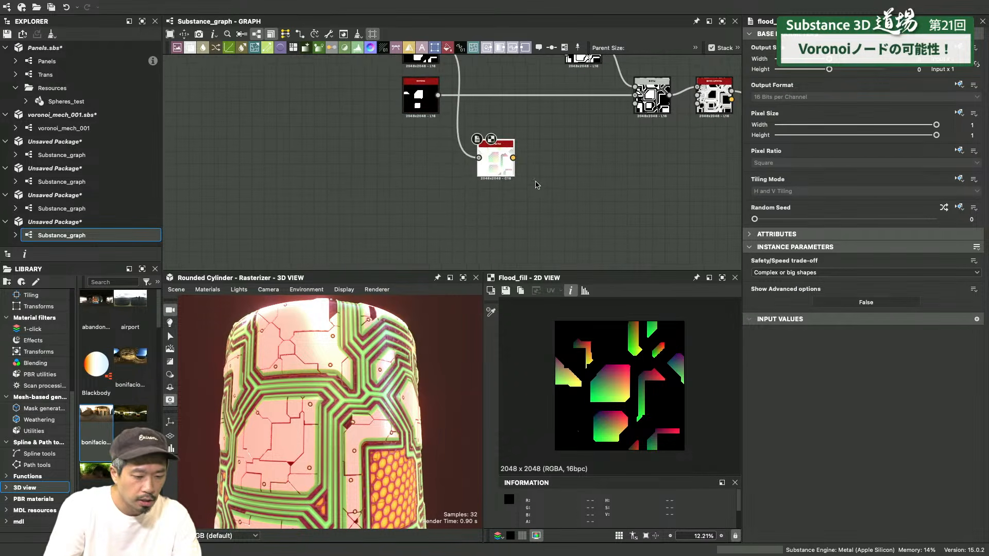
key(space)
key(Escape)
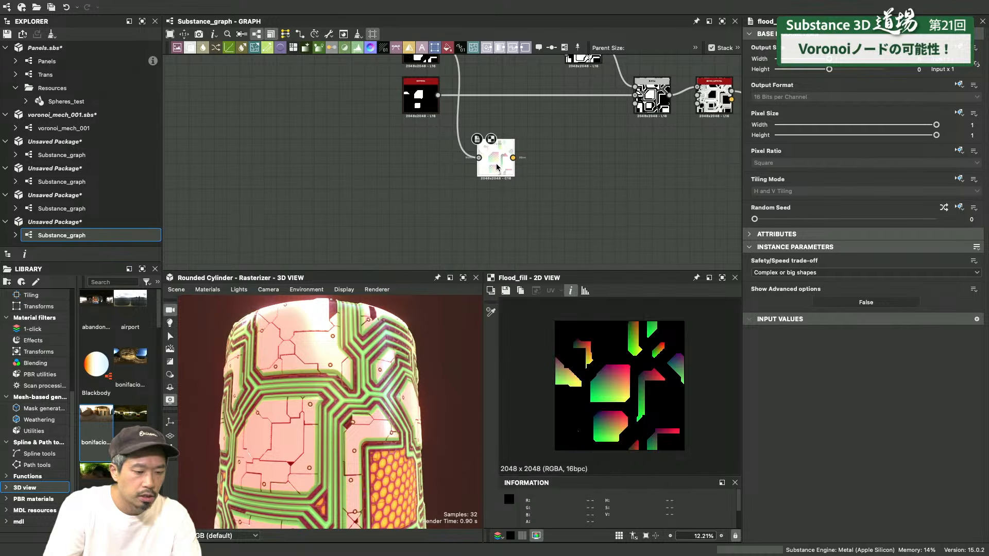
drag(498, 159, 503, 198)
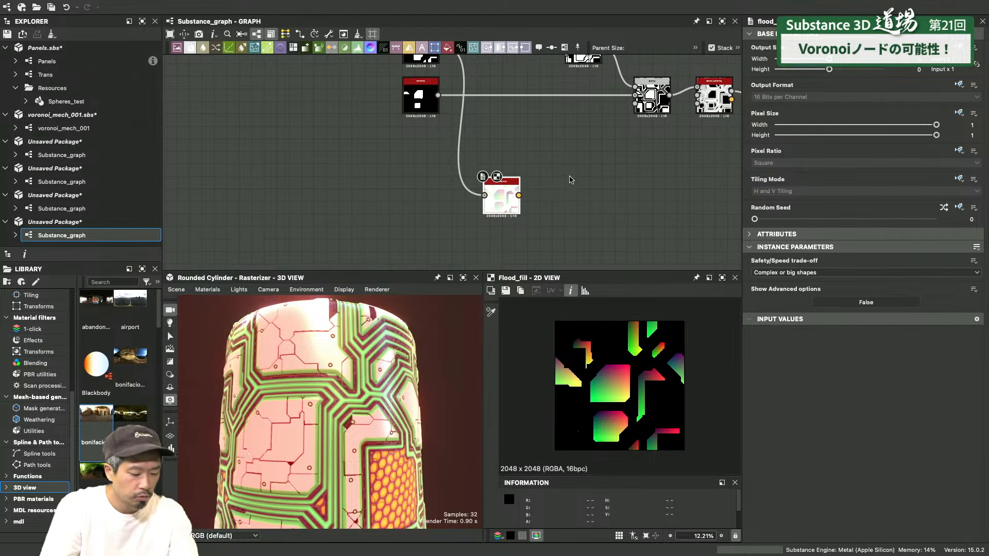
Attach a Flood Fill to Random Grayscale node to the Flood Fill output and examine its gray cells in 2D
key(space)
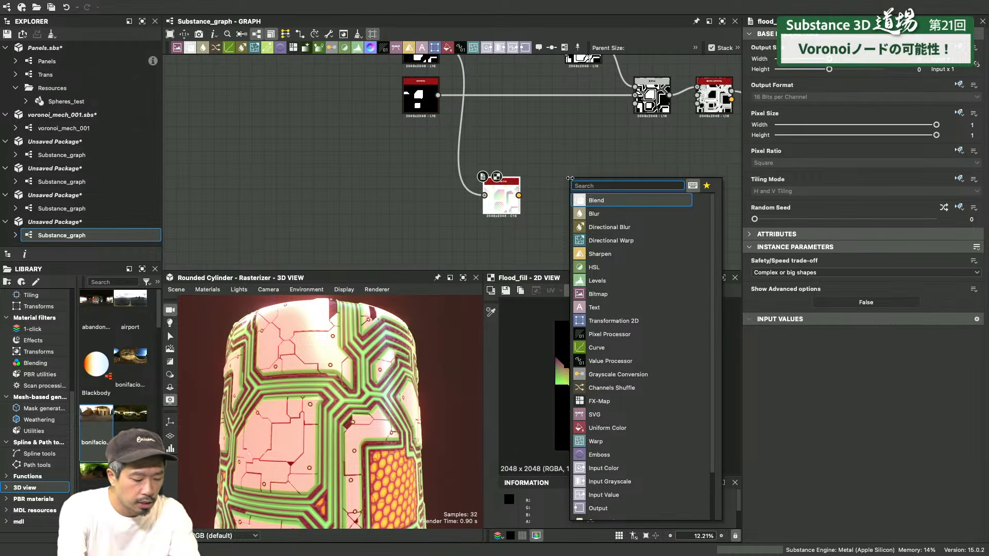
text(flood)
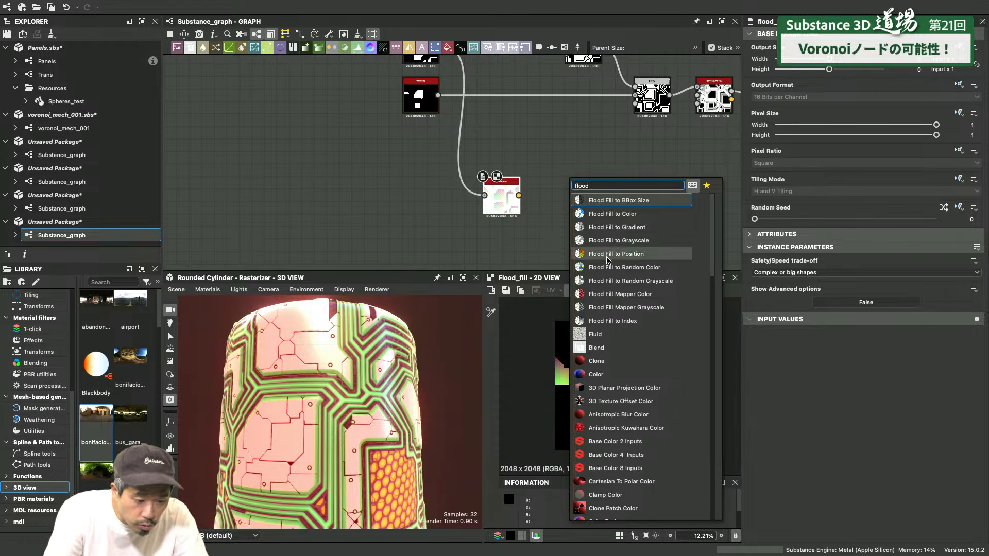
click(658, 282)
scroll(636, 378, up, 1)
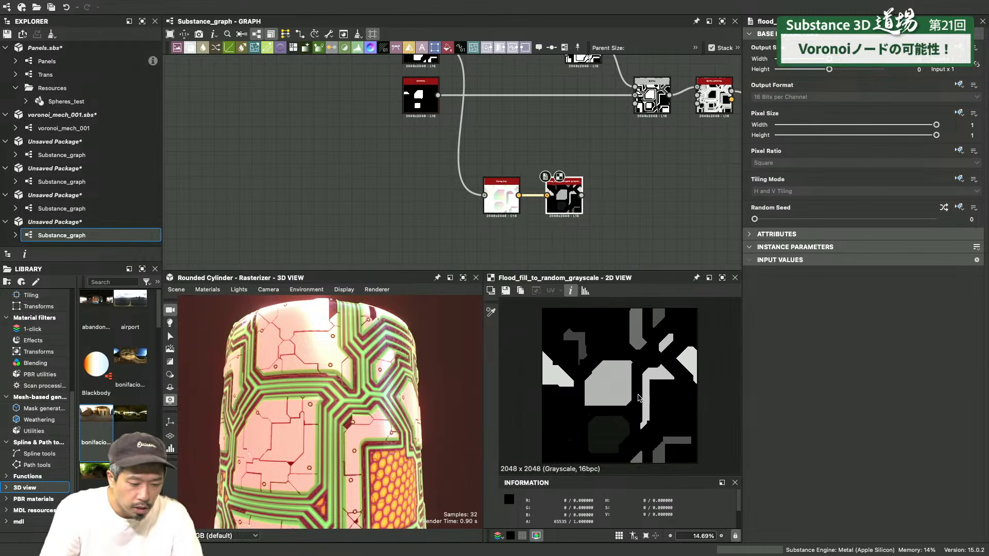
key(space)
text(his)
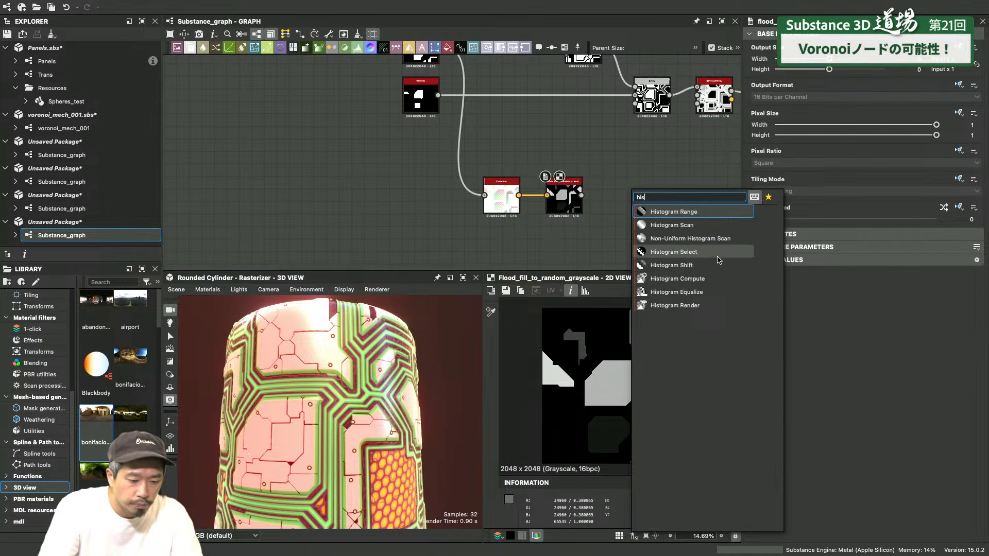
click(671, 265)
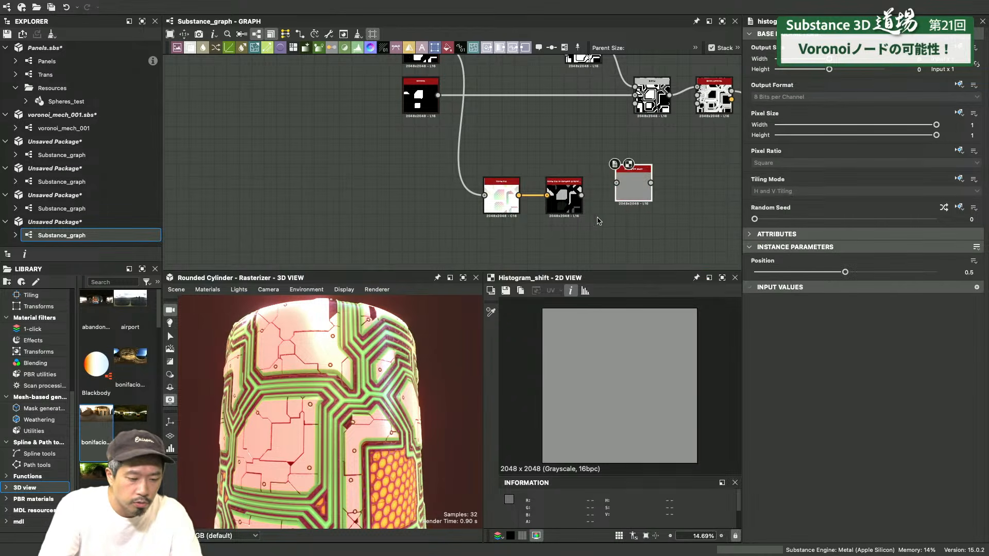
drag(599, 193, 620, 205)
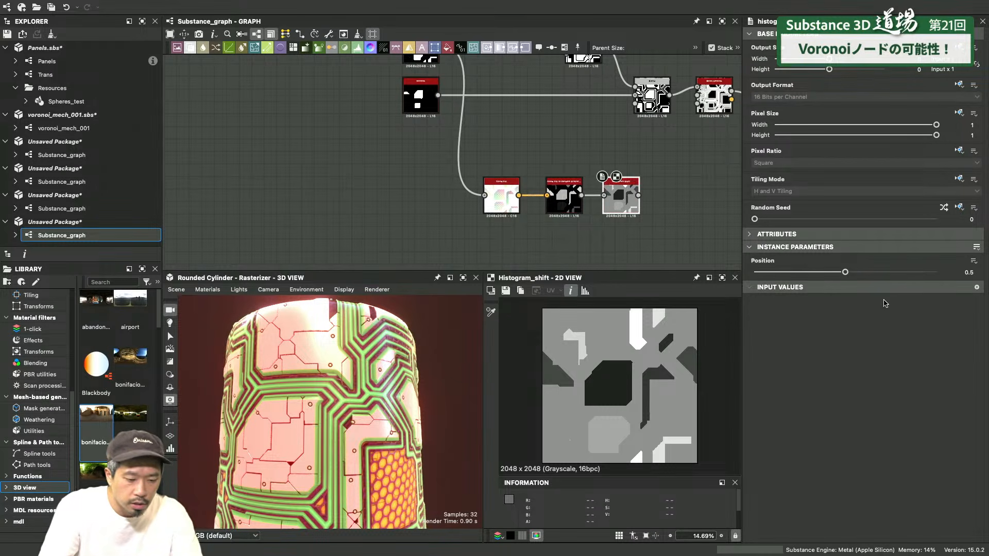
key(Delete)
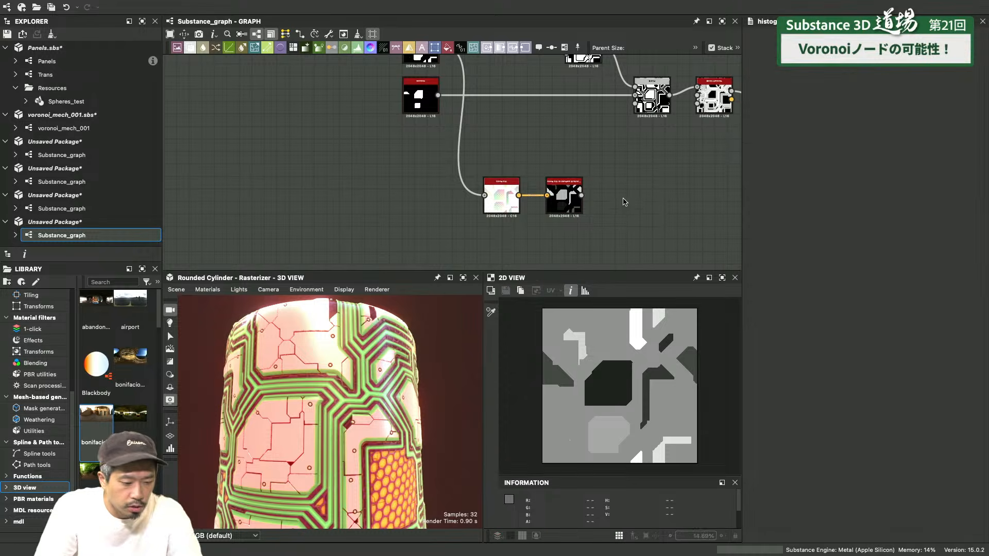
Add a Histogram Select node and connect the Flood Fill to Random Grayscale output to it
key(space)
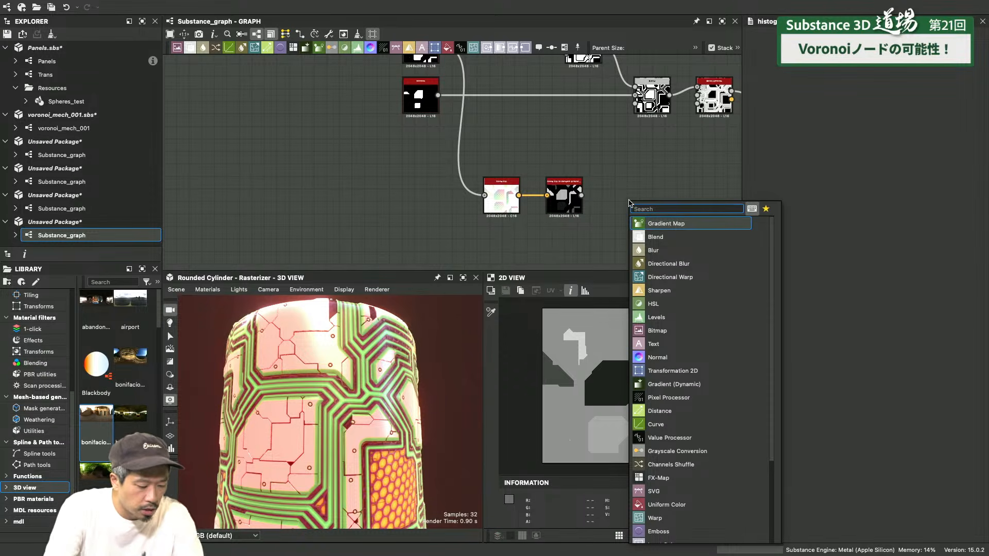
text(hist)
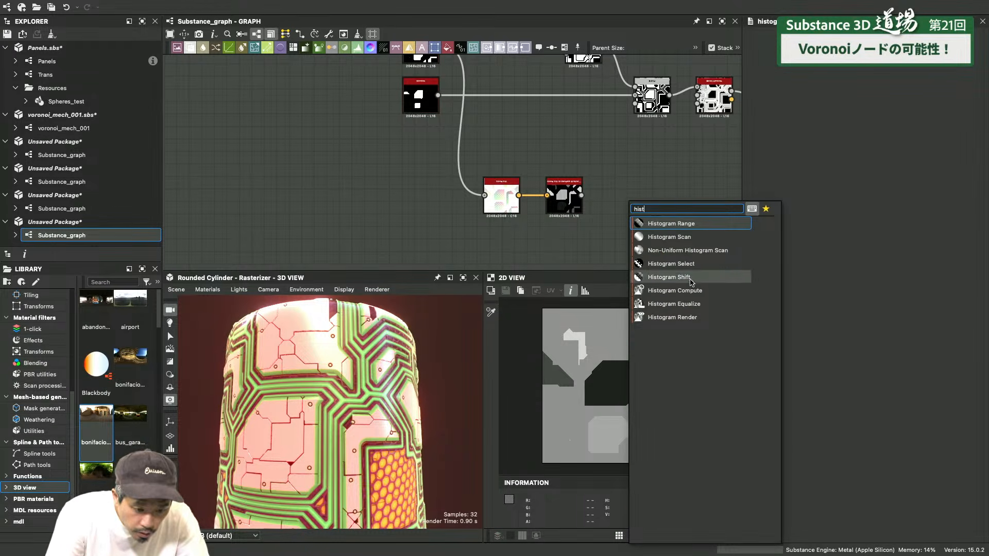
click(670, 264)
drag(583, 196, 622, 195)
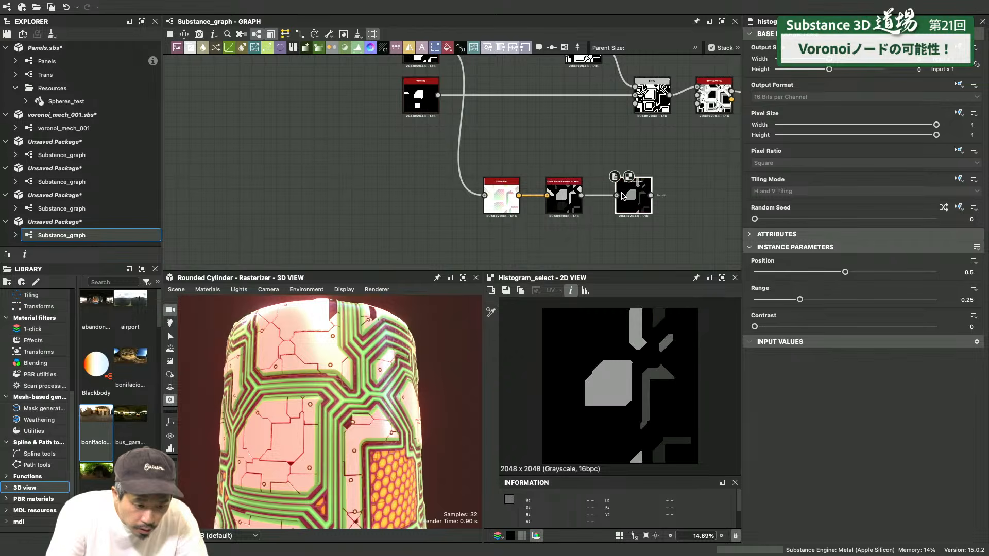
Set the Histogram Select's Contrast to 1, Range to 0.09 and Position to 0.66
drag(754, 327, 937, 327)
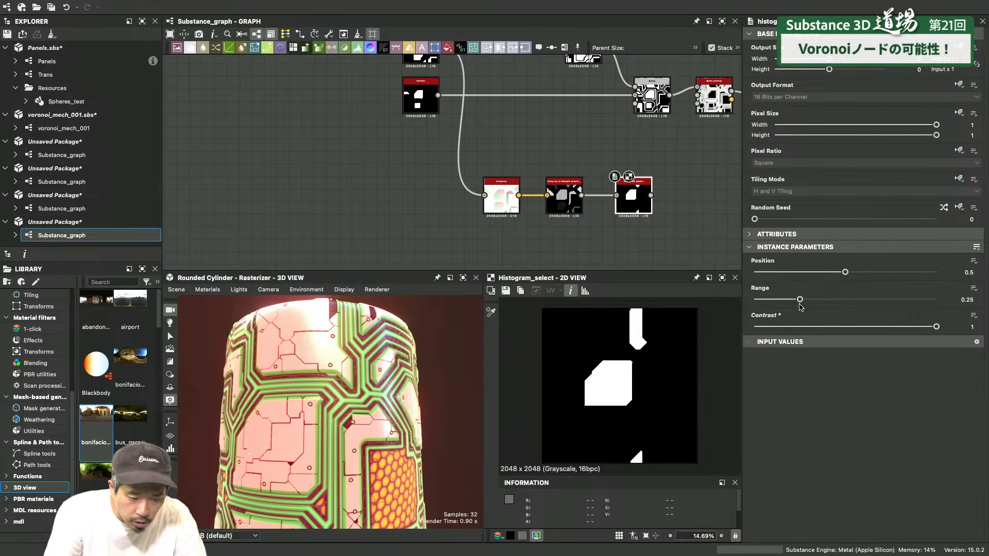
drag(800, 300, 771, 299)
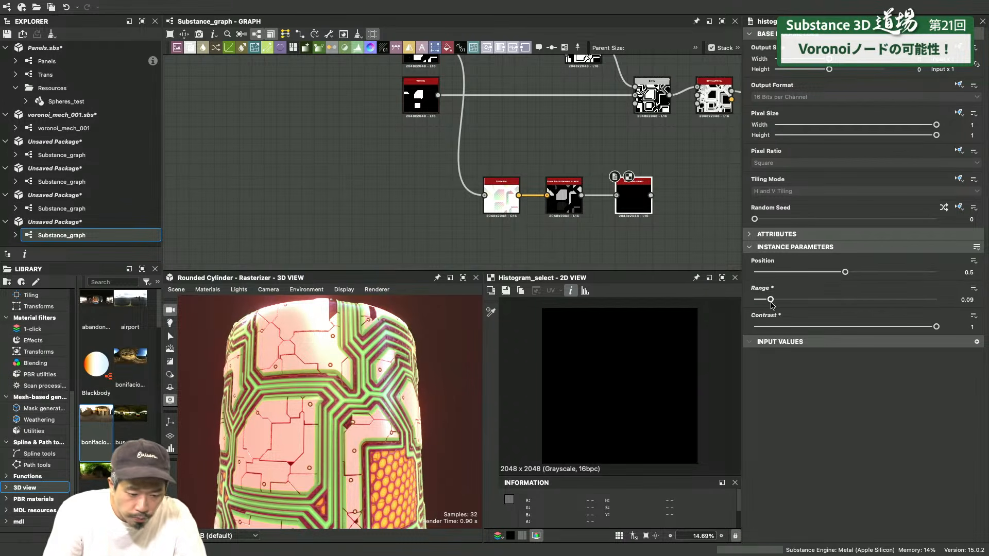
drag(851, 276, 875, 276)
Duplicate the middle Voronoi node, place the copy before the Flood Fill node, and display it in 2D
middle_drag(317, 156, 384, 223)
click(503, 128)
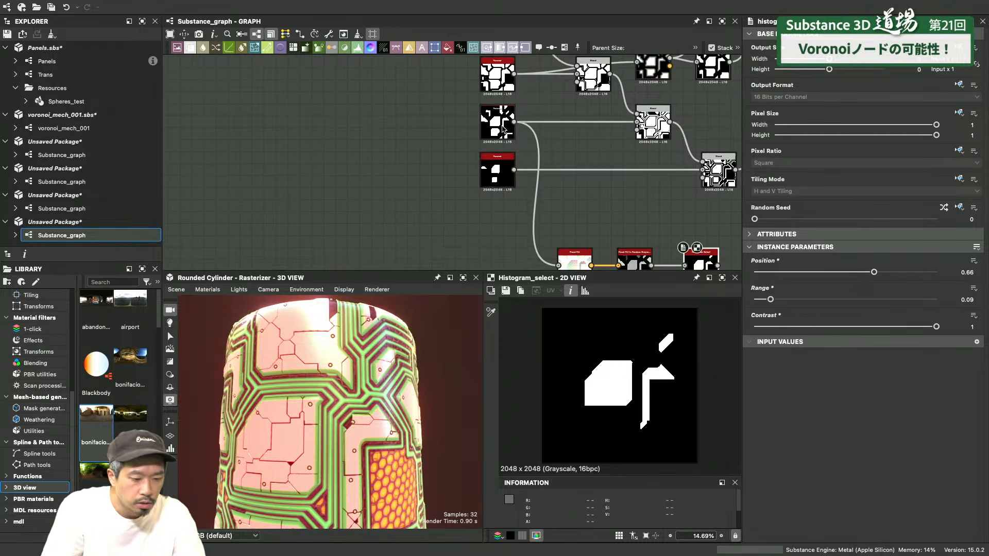
key(super+v)
drag(418, 173, 504, 224)
middle_drag(480, 264, 462, 177)
scroll(462, 177, up, 1)
scroll(462, 178, up, 2)
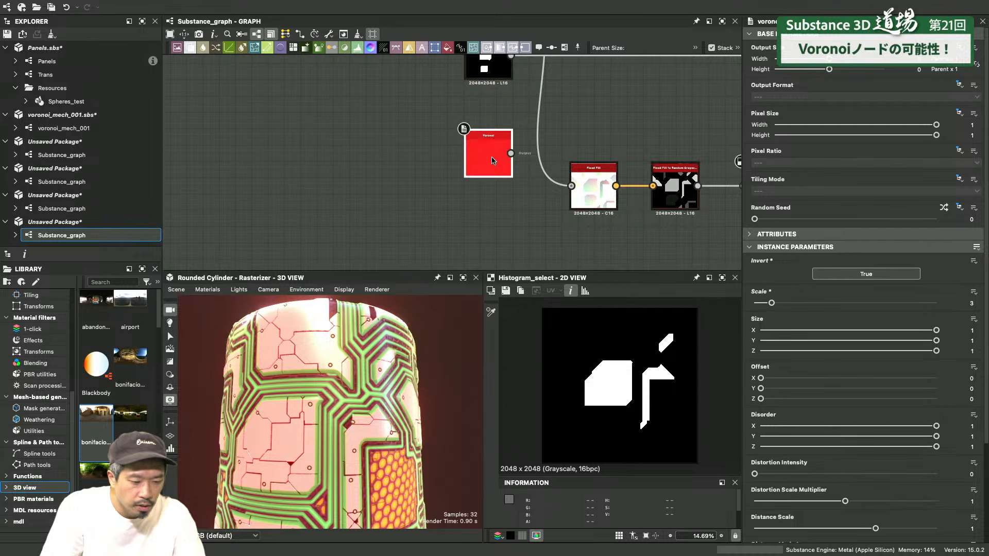
double_click(488, 163)
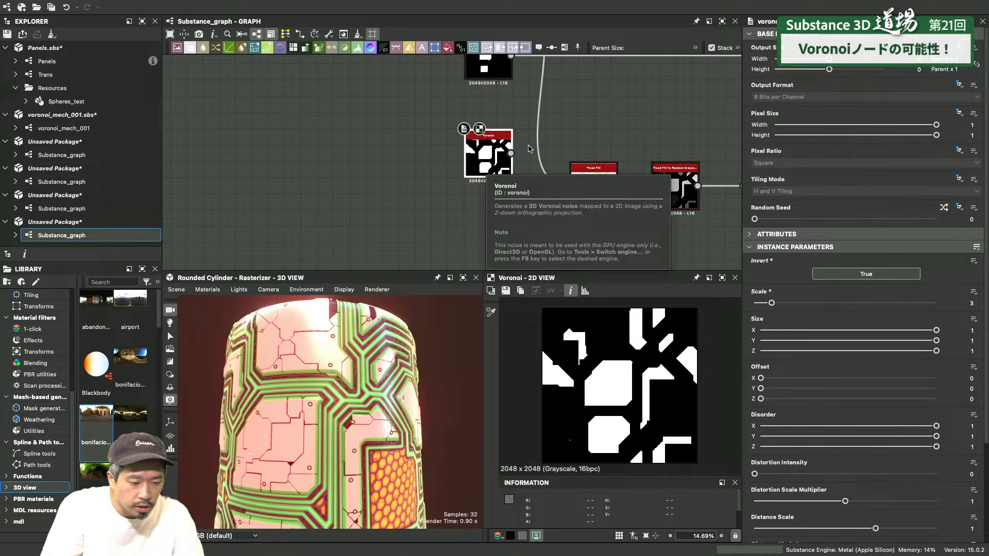
Feed the copied Voronoi into the Flood Fill node in line with it and set the copy's Scale to 8
drag(511, 153, 577, 191)
drag(489, 155, 489, 187)
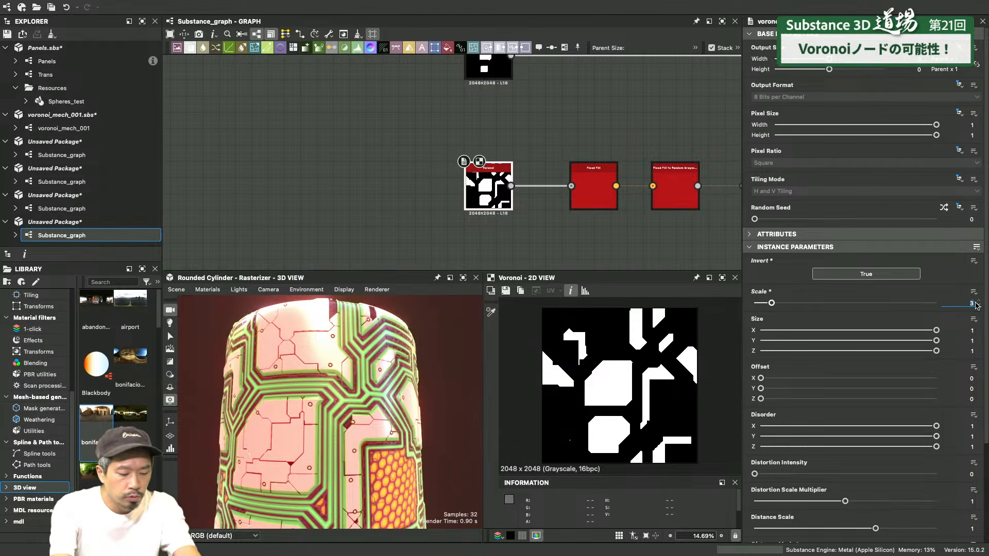
text(8)
key(Return)
Display the Histogram Select node and isolate a few random cells with Position 0.48 and Range 0.06
middle_drag(569, 179, 323, 164)
scroll(534, 147, up, 5)
double_click(502, 195)
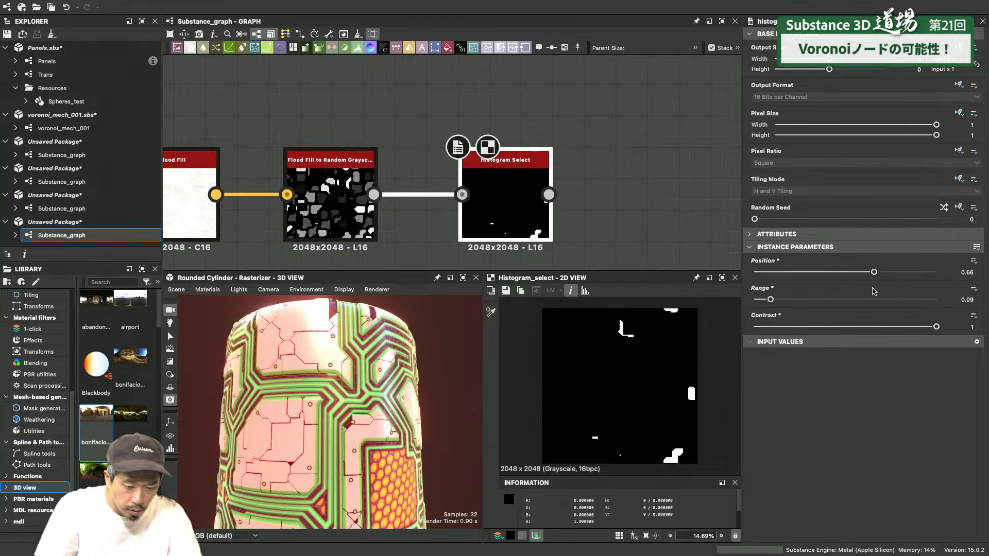
drag(874, 274, 812, 271)
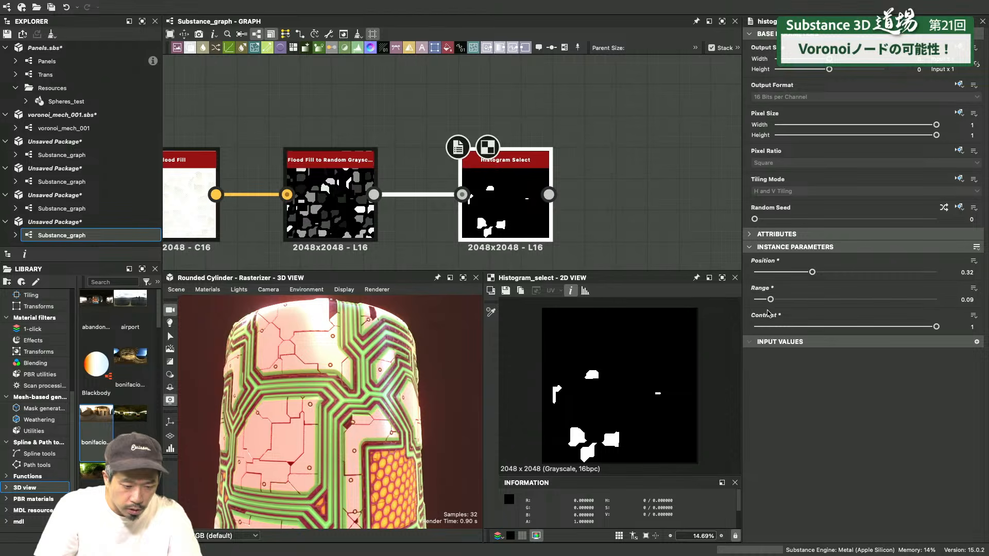
drag(771, 304, 762, 300)
mouse_move(813, 272)
mouse_down()
mouse_move(795, 276)
mouse_move(812, 275)
mouse_up()
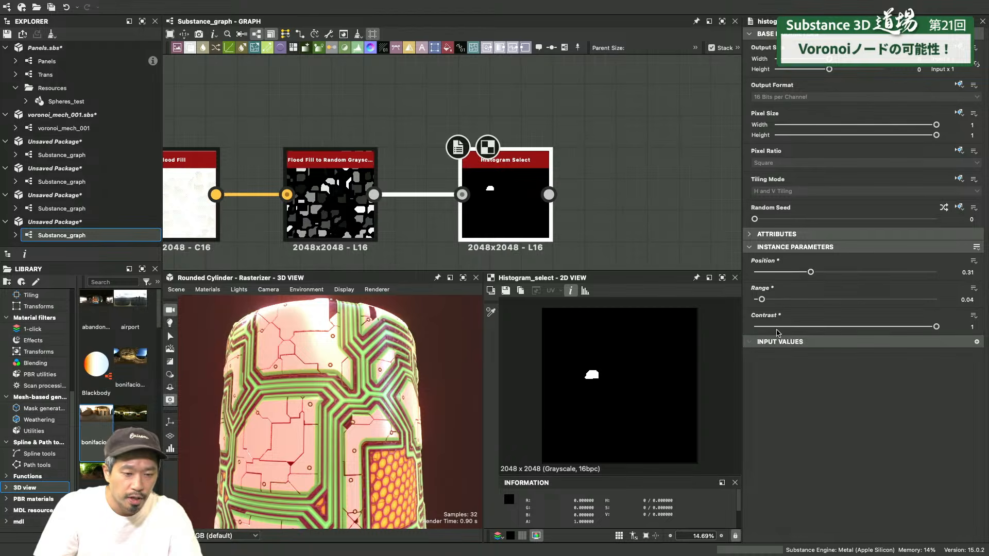
drag(762, 300, 766, 300)
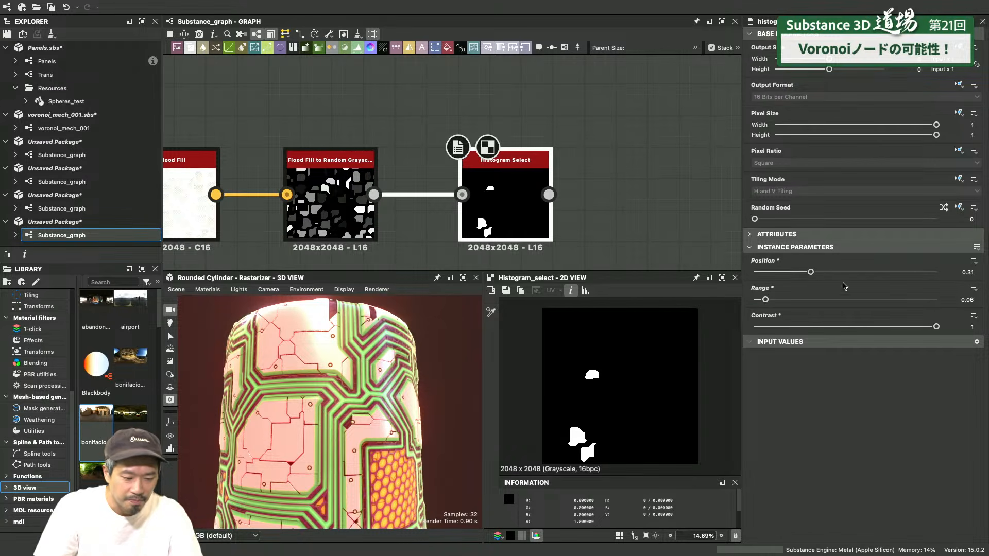
drag(811, 273, 841, 271)
scroll(497, 156, down, 4)
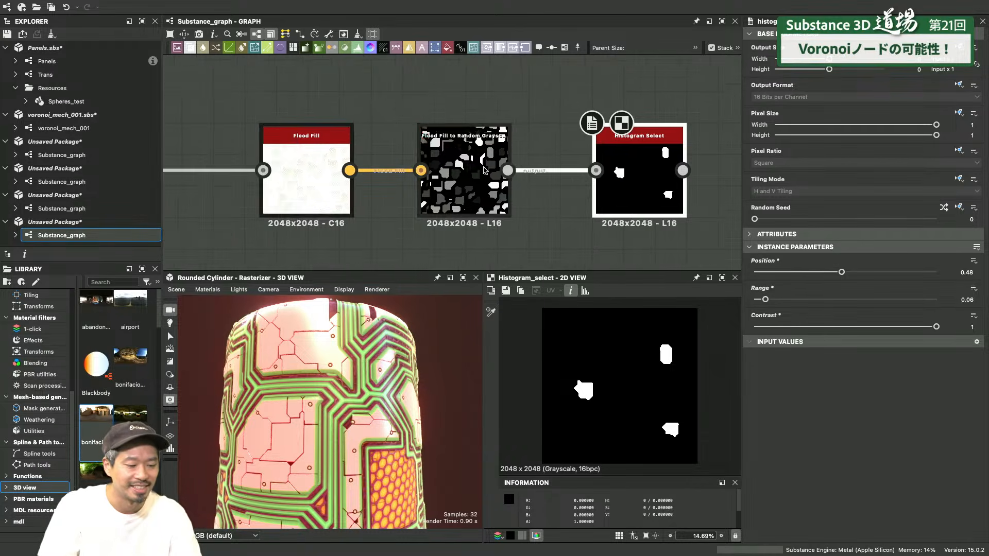
middle_drag(497, 157, 563, 150)
scroll(515, 157, up, 4)
middle_drag(492, 245, 470, 201)
click(485, 183)
Feed the copied Voronoi into a second Flood Fill node below the first and set its Show Advanced options to True
middle_drag(511, 173, 414, 213)
middle_drag(350, 224, 364, 171)
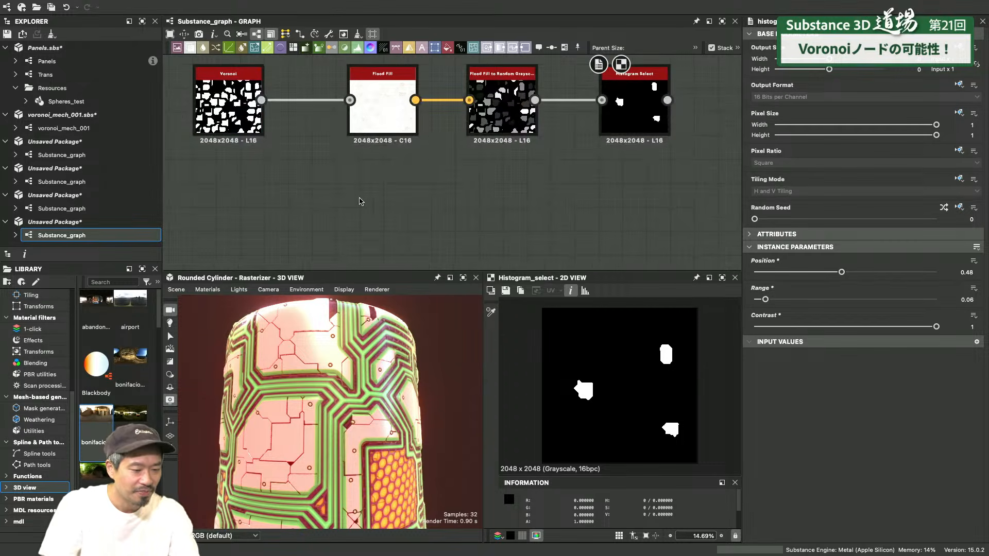
key(space)
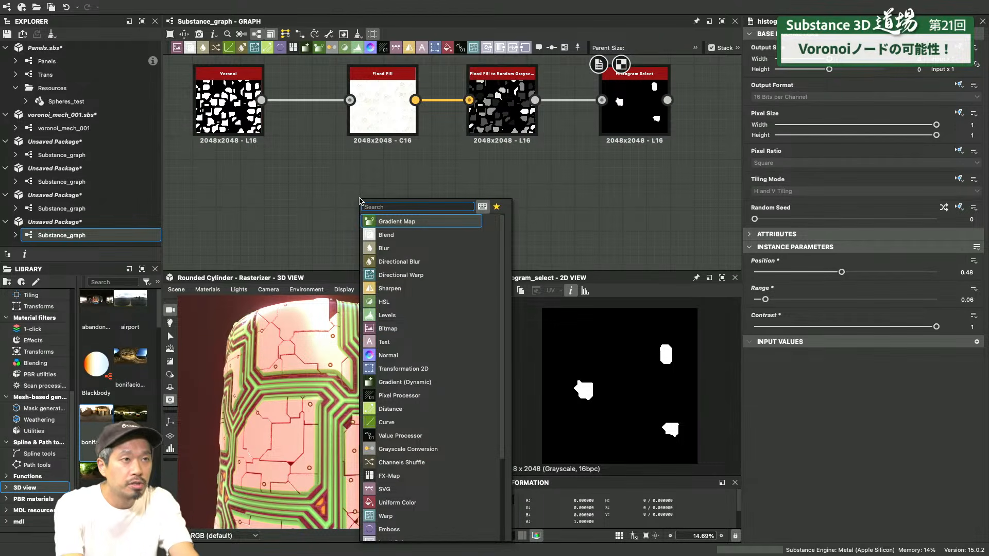
text(fl)
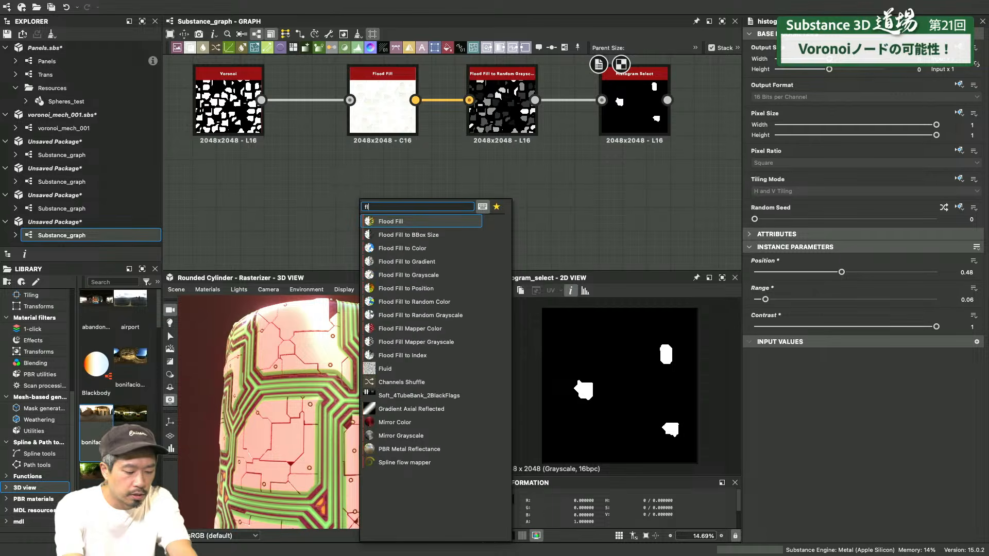
text(ood)
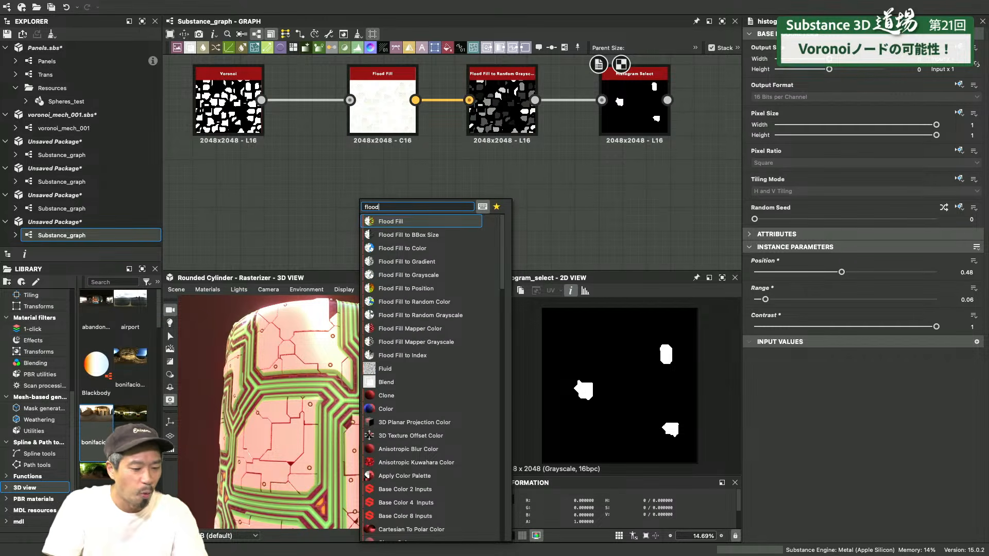
click(399, 222)
drag(356, 216, 395, 224)
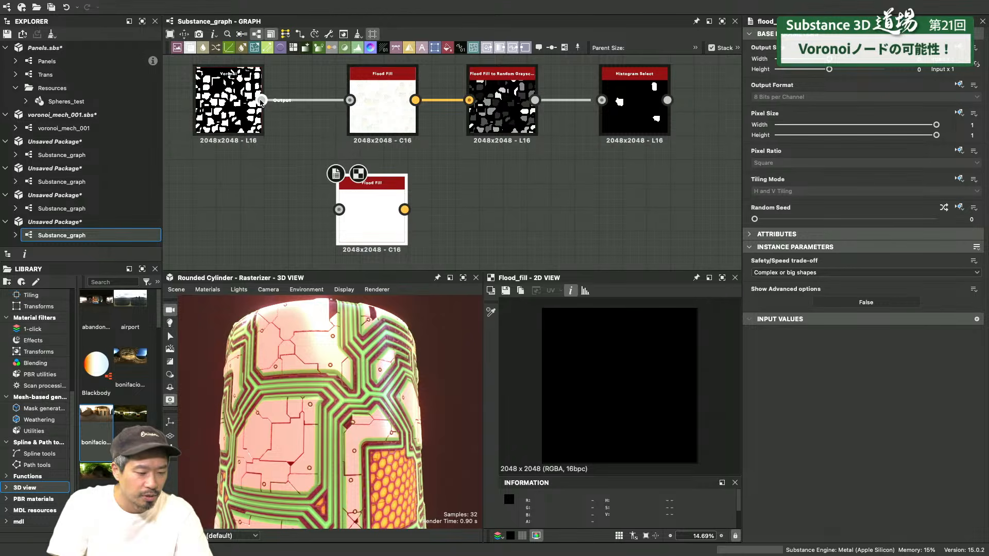
drag(261, 100, 381, 207)
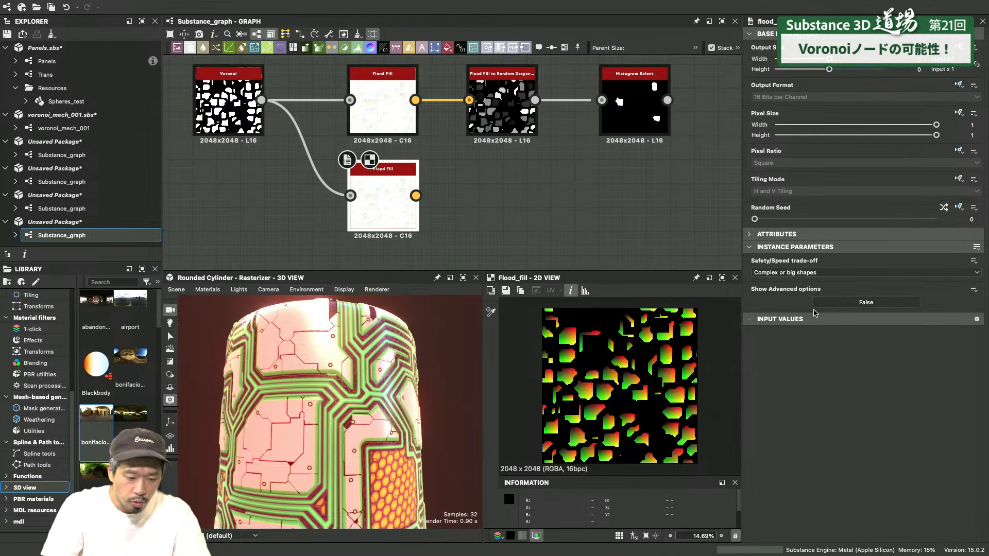
click(868, 307)
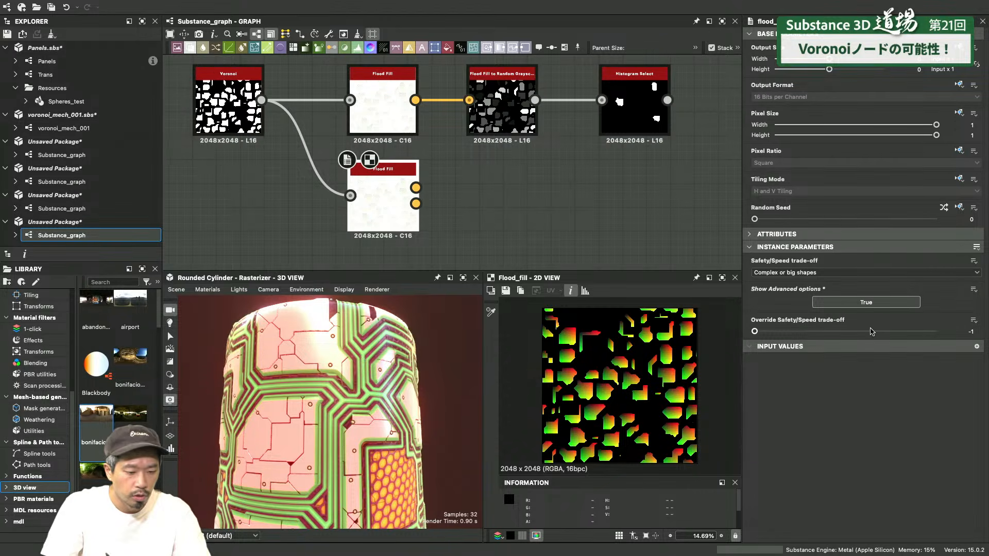
Add a Flood Fill to Index node after the second Flood Fill node and connect both Flood Fill outputs to it
scroll(443, 216, up, 5)
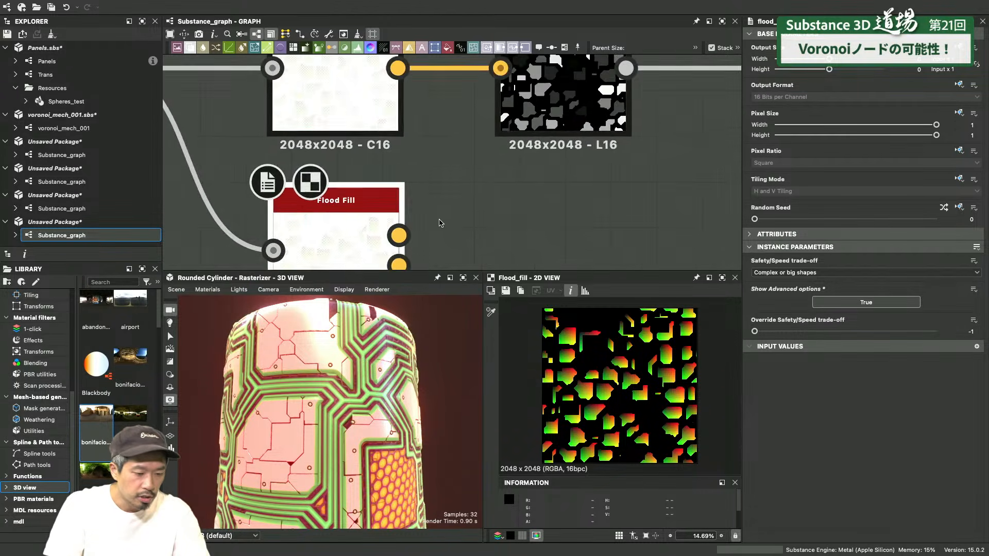
middle_drag(439, 223, 451, 168)
scroll(433, 206, down, 3)
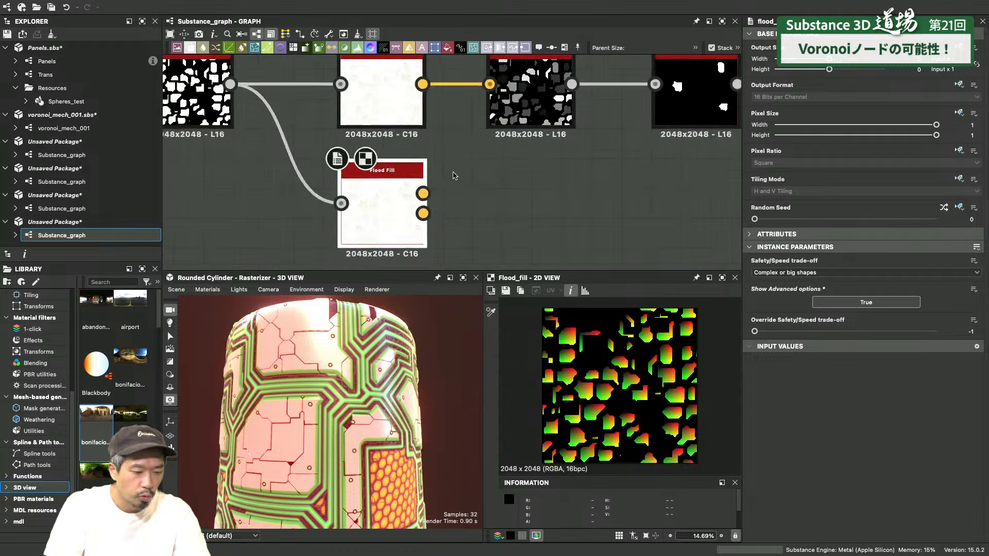
key(space)
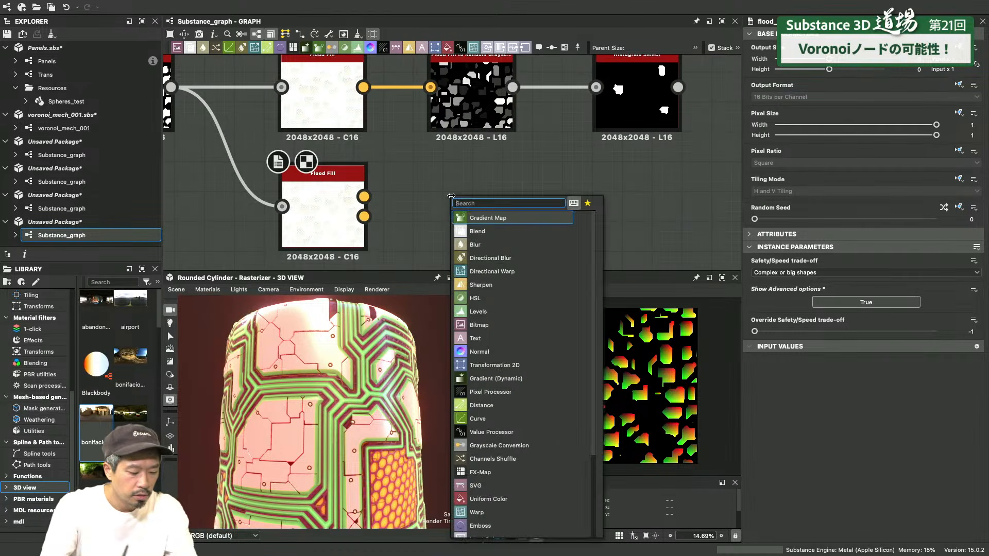
text(flood)
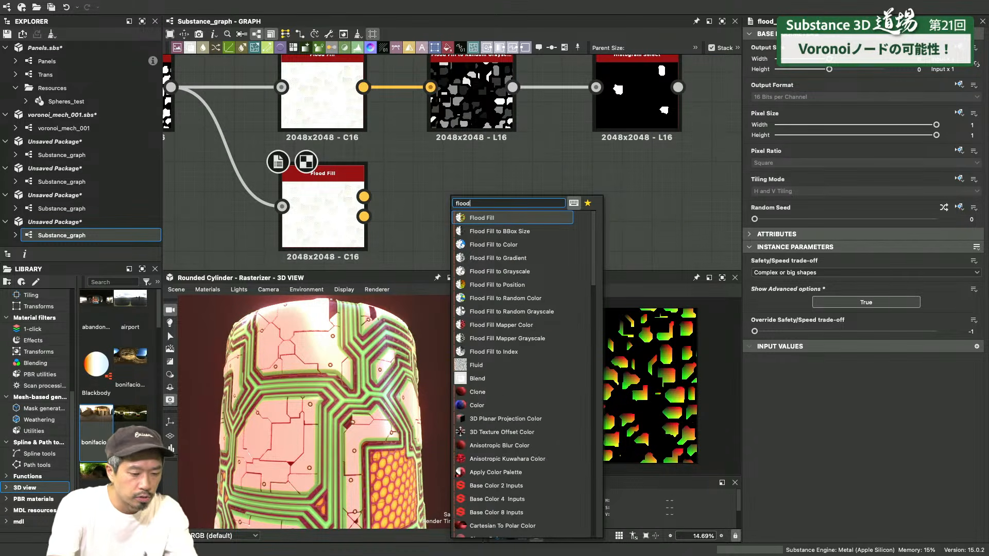
click(512, 353)
drag(469, 202, 483, 202)
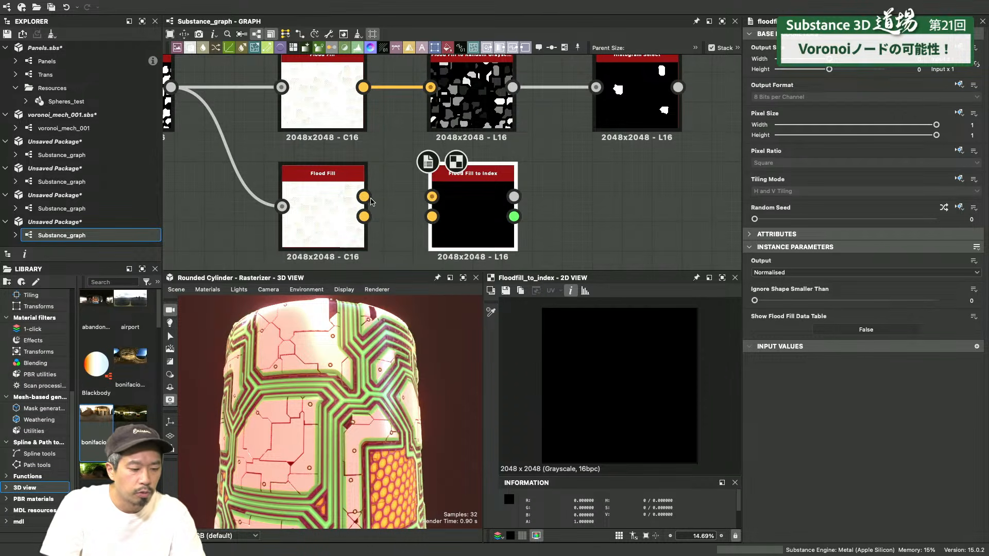
drag(364, 197, 432, 196)
drag(364, 217, 431, 216)
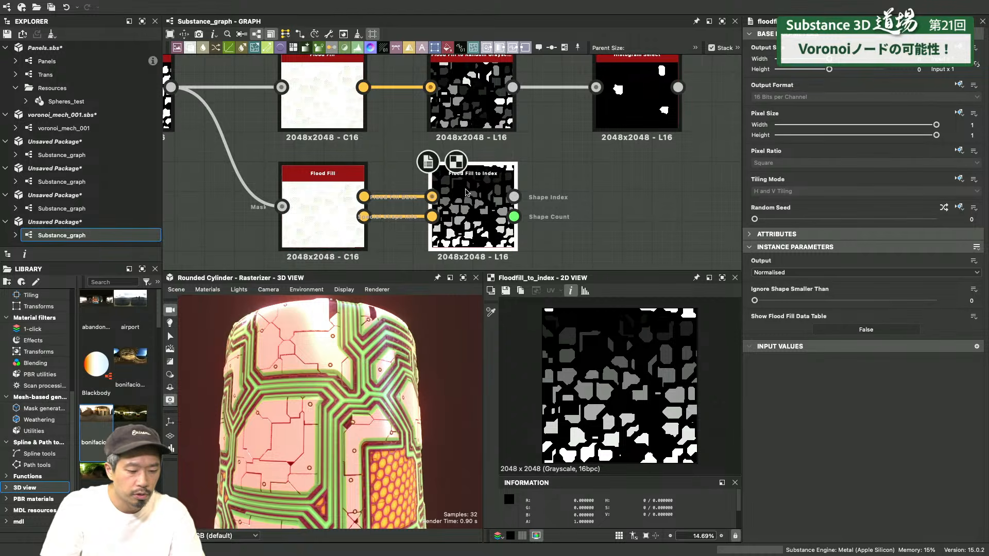
scroll(515, 221, right, 3)
key(space)
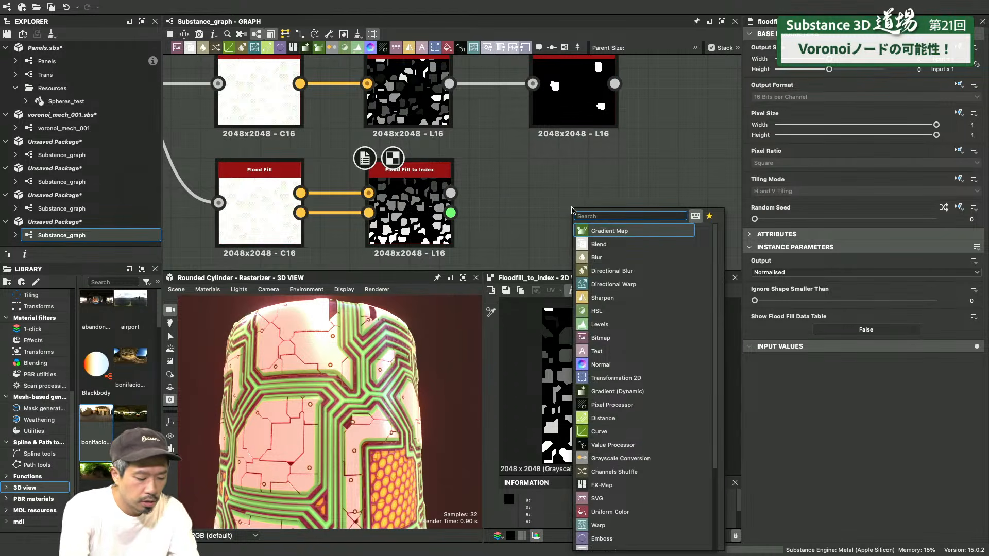
text(histo)
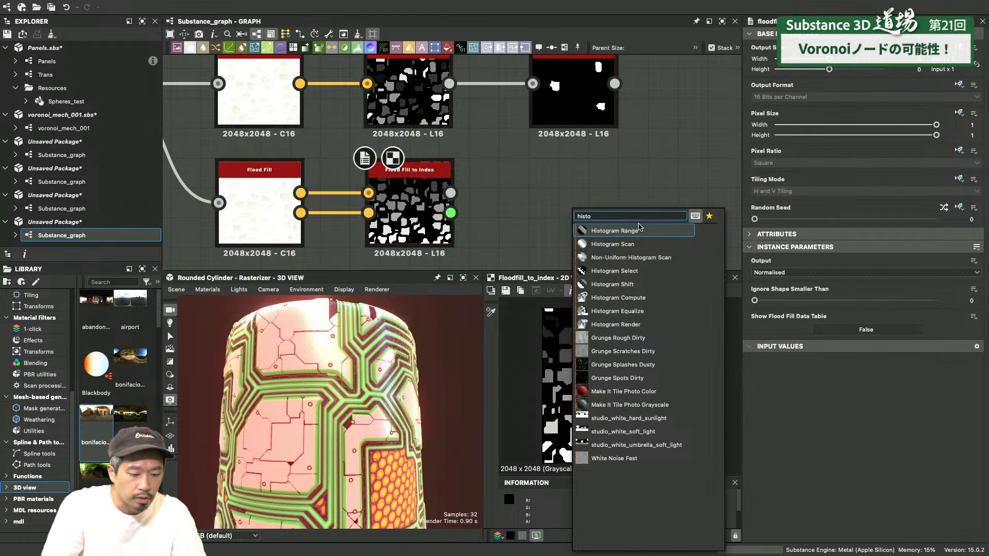
click(633, 281)
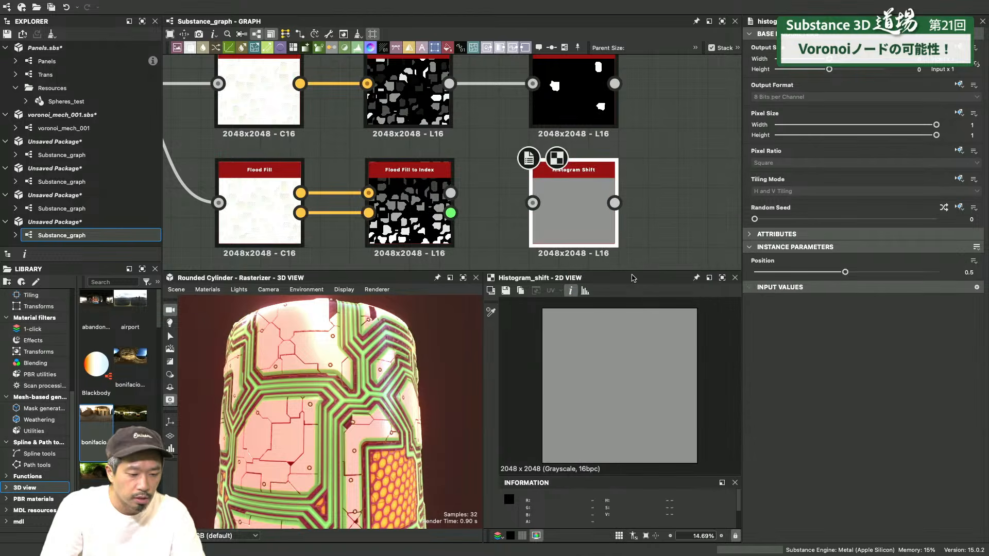
drag(450, 193, 533, 203)
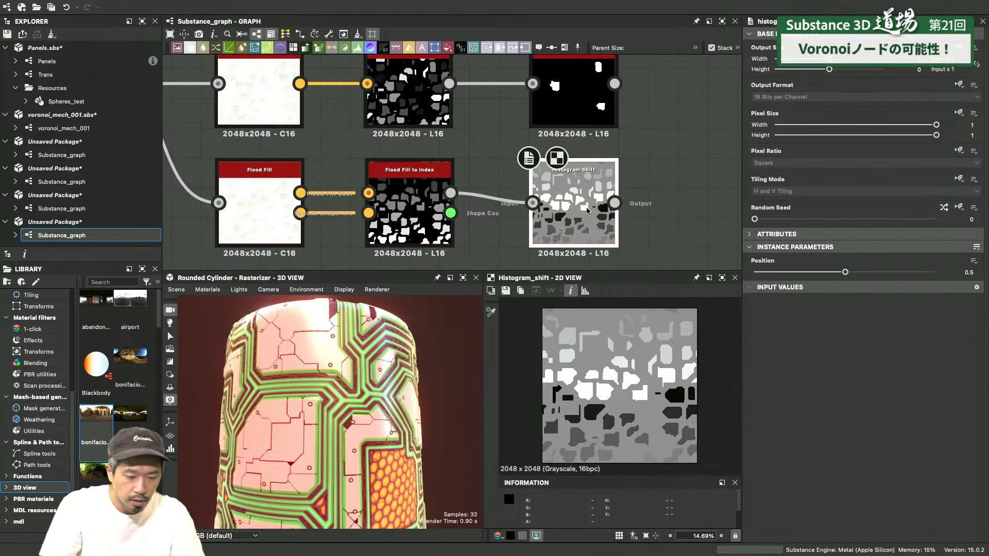
key(Delete)
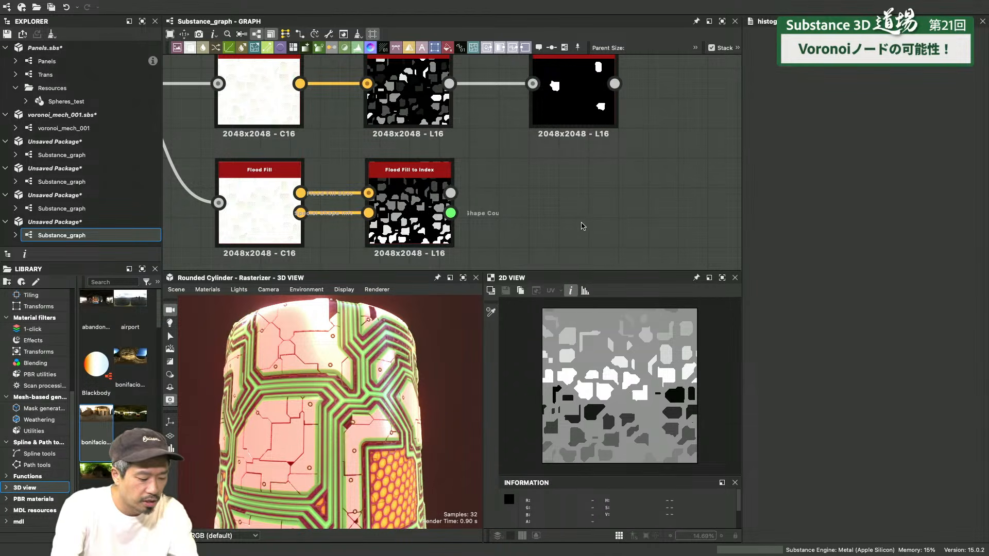
Add a Histogram Select node after Flood Fill to Index and feed it the Shape Index output
key(space)
text(his)
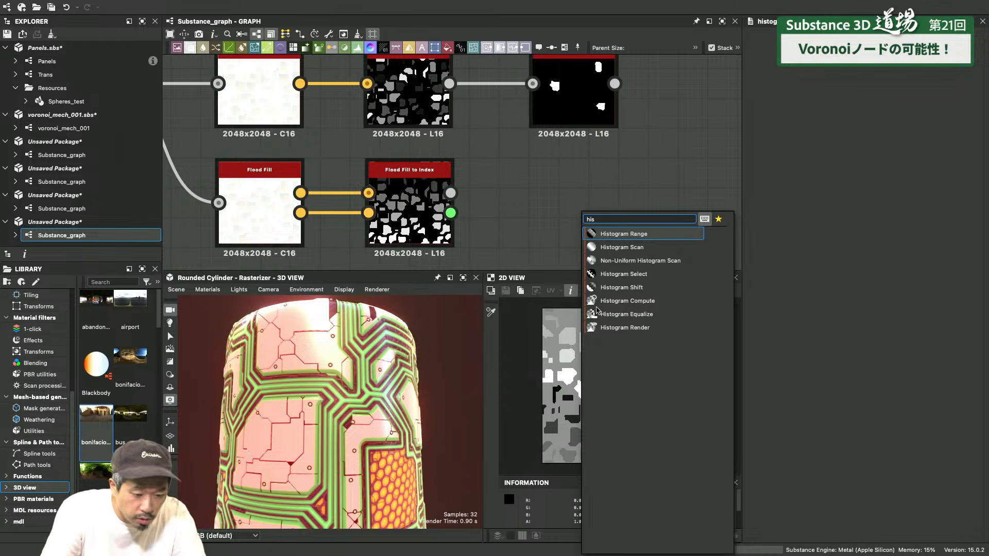
click(625, 275)
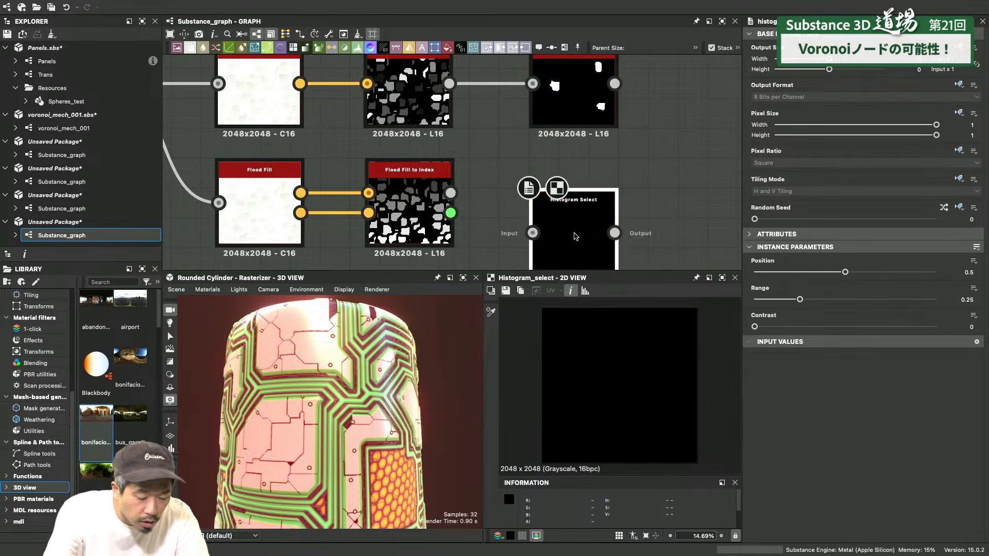
drag(576, 237, 575, 207)
drag(451, 192, 532, 203)
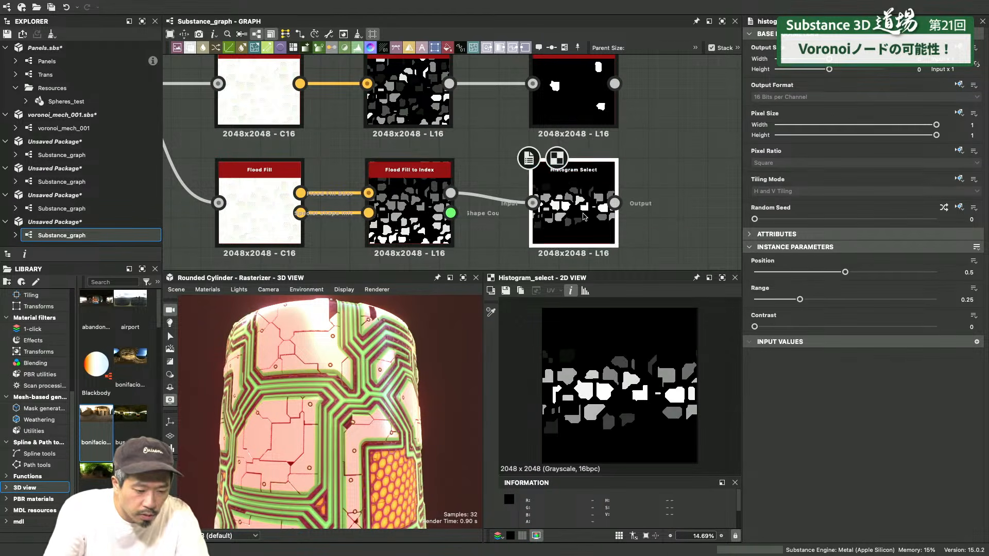
Isolate a single cell with the new Histogram Select by setting Contrast to 1, Range to 0.02 and Position to 0.69
drag(755, 327, 947, 326)
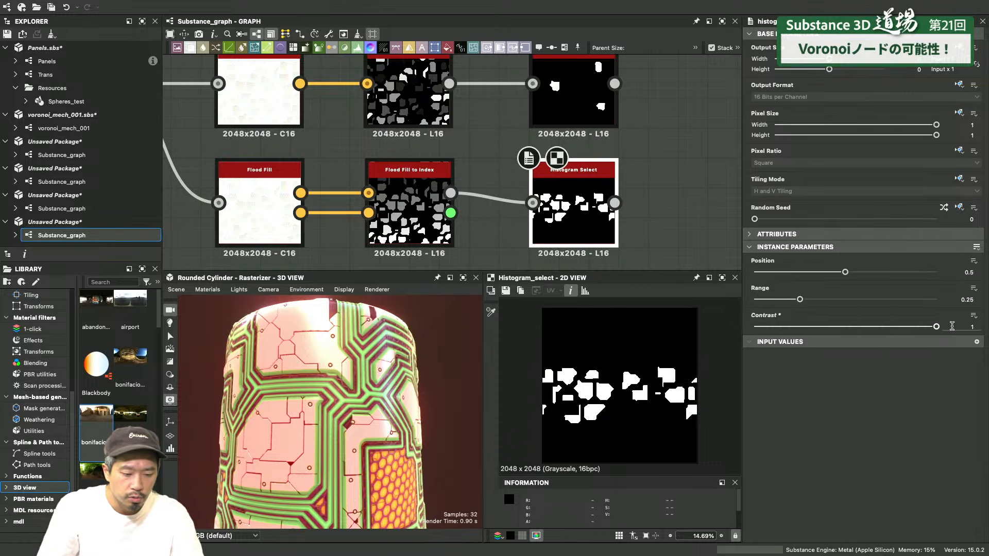
drag(800, 300, 758, 300)
drag(846, 272, 880, 272)
scroll(485, 177, down, 3)
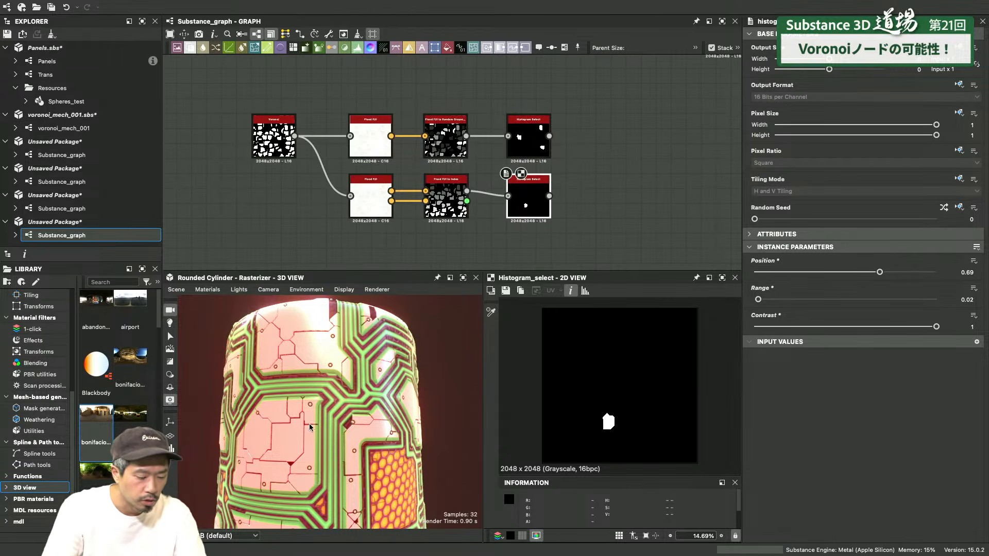
drag(310, 426, 358, 423)
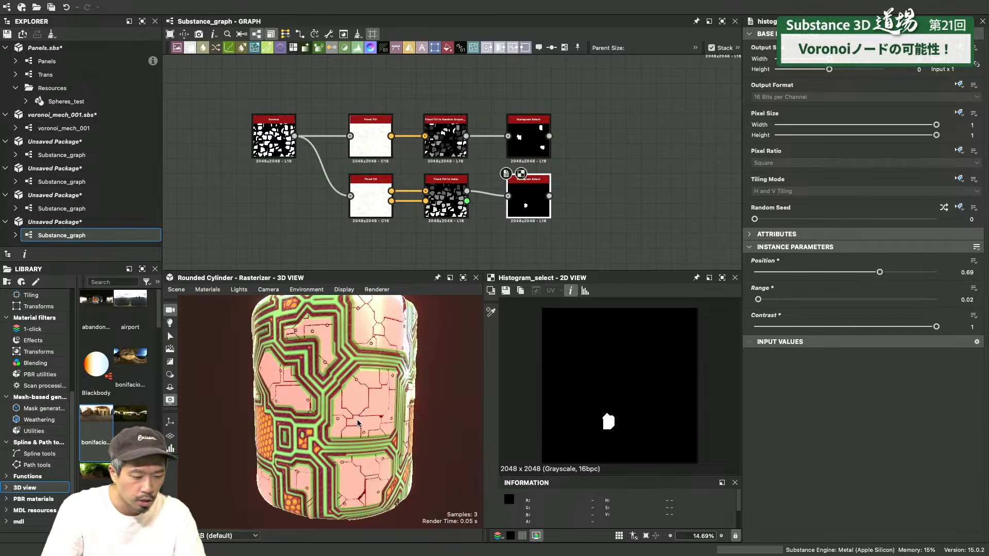
middle_drag(358, 424, 362, 450)
drag(362, 451, 387, 446)
scroll(436, 141, down, 3)
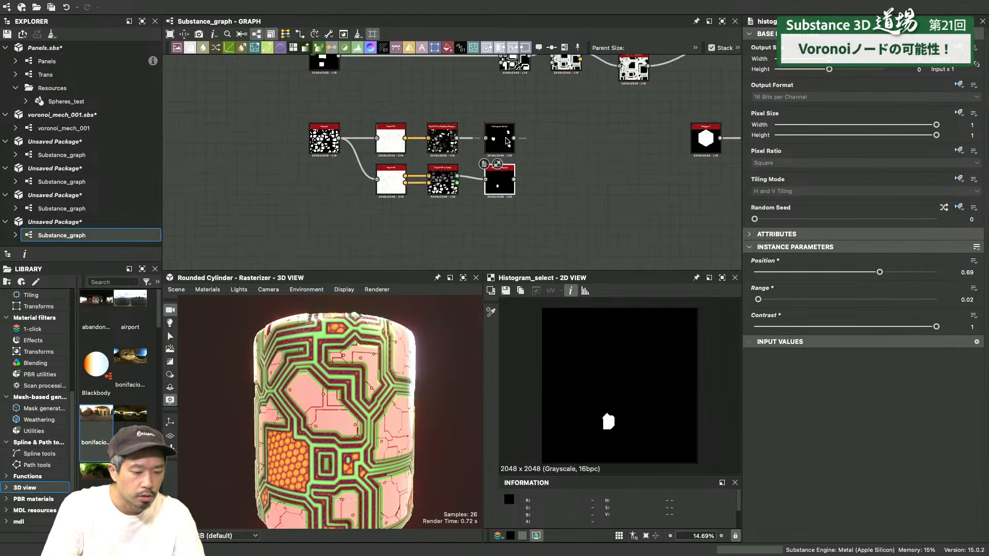
scroll(507, 142, down, 3)
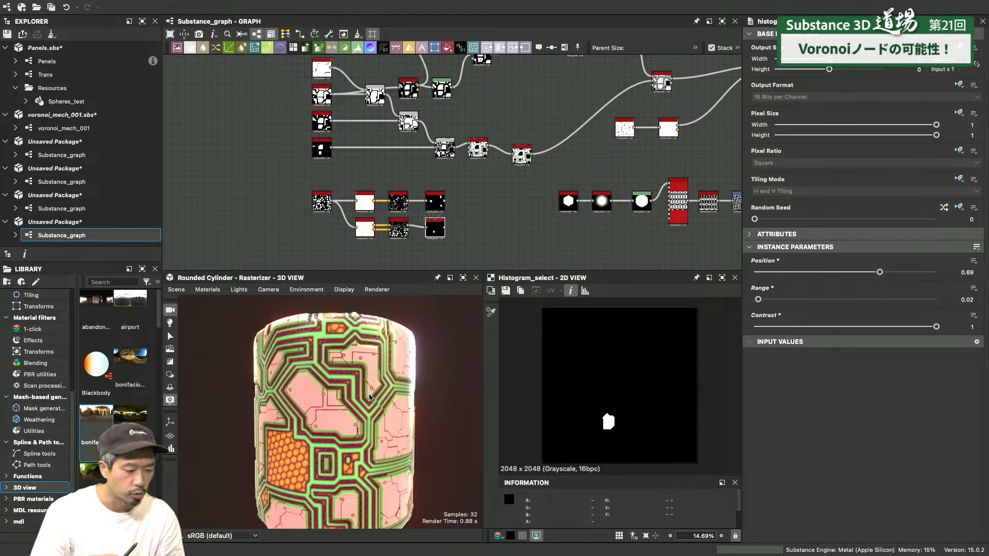
Add a Voronoi Fractal node in the empty graph area below the Flood Fill chains
scroll(504, 165, down, 5)
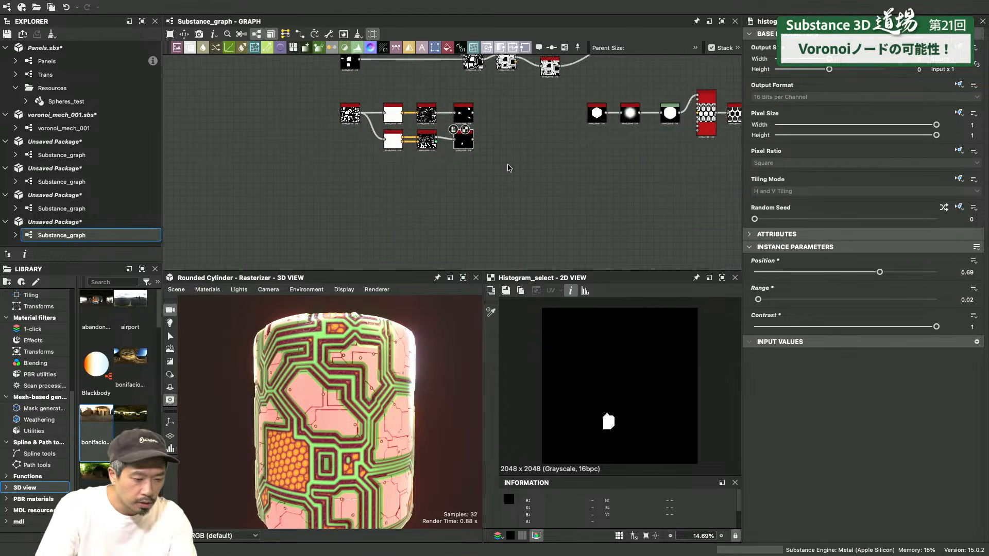
key(space)
text(vorono)
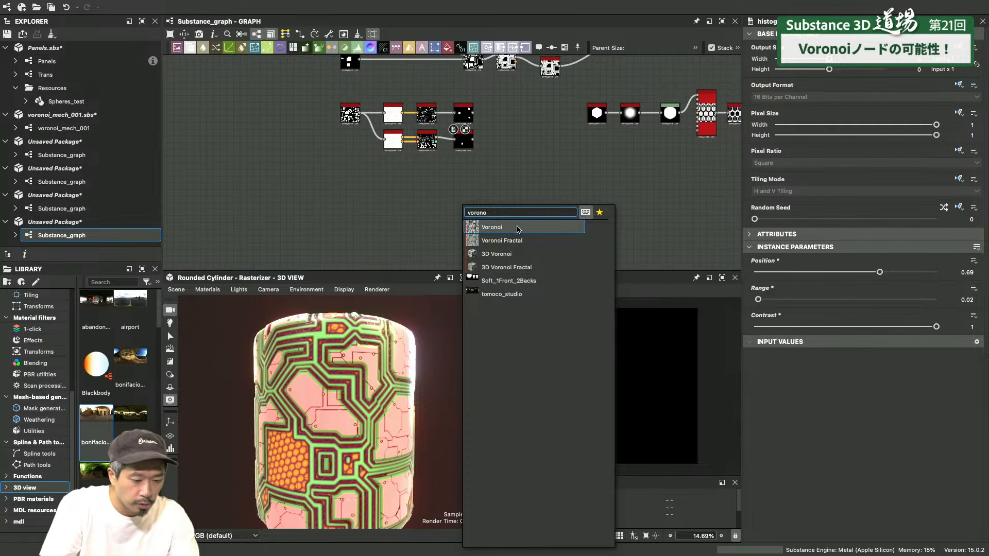
key(Down)
key(Return)
Set the Voronoi Fractal's Distance Mode to Manhattan and its Style to Edge
scroll(506, 183, up, 5)
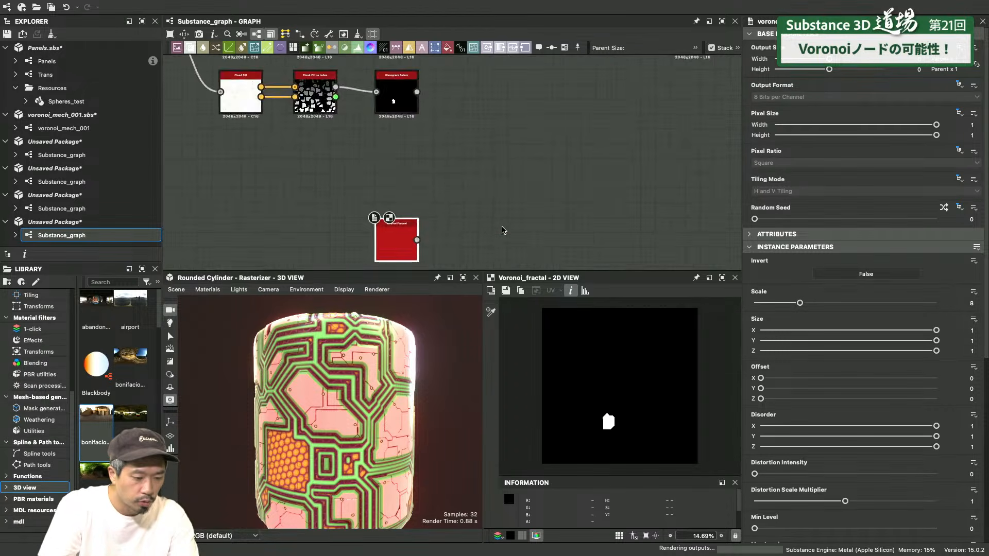
middle_drag(502, 227, 548, 156)
scroll(547, 157, up, 3)
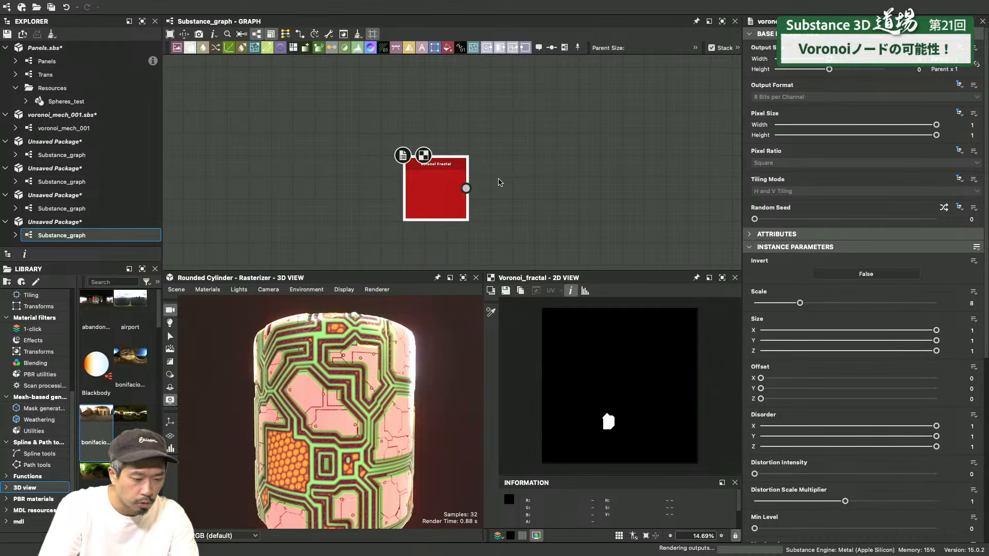
middle_drag(488, 196, 508, 154)
scroll(597, 345, up, 2)
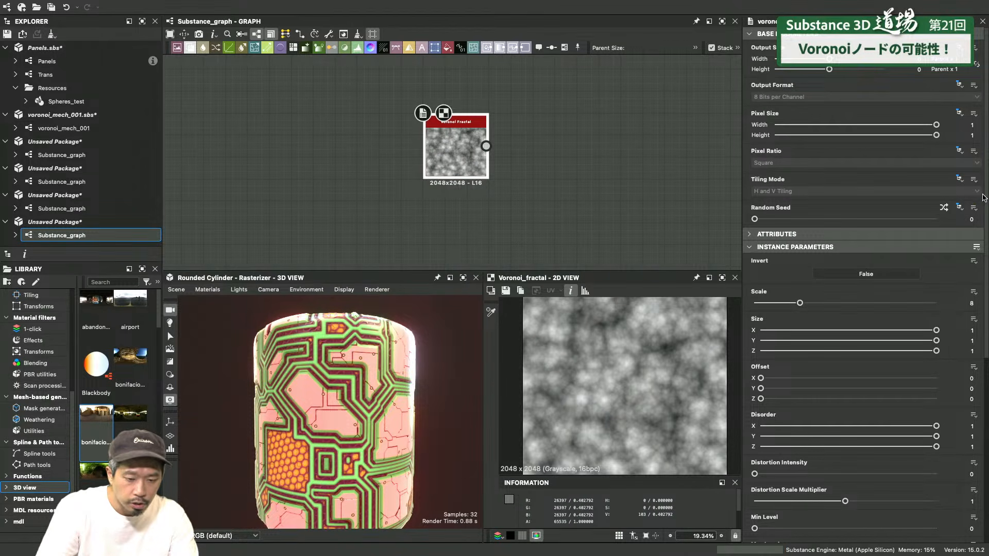
drag(986, 199, 987, 402)
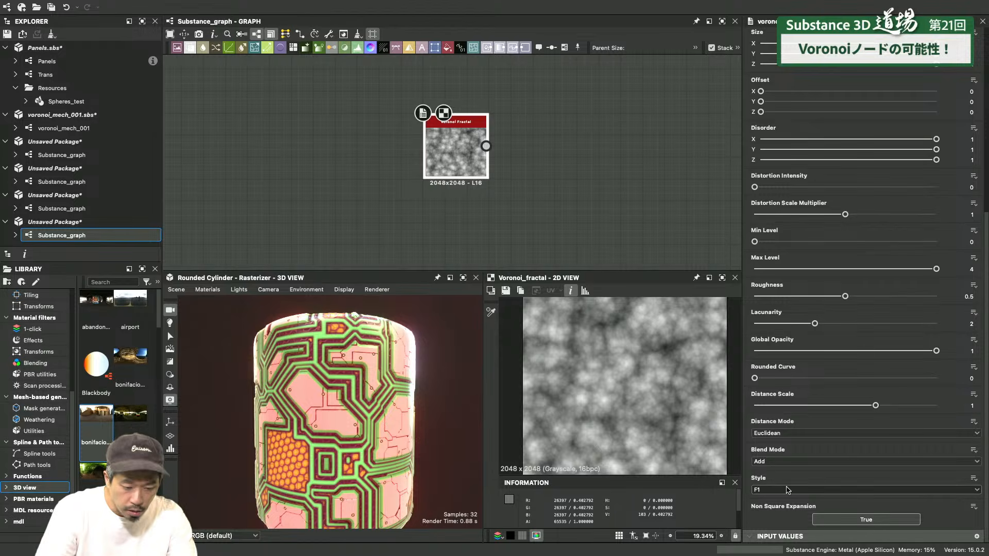
click(791, 434)
click(788, 449)
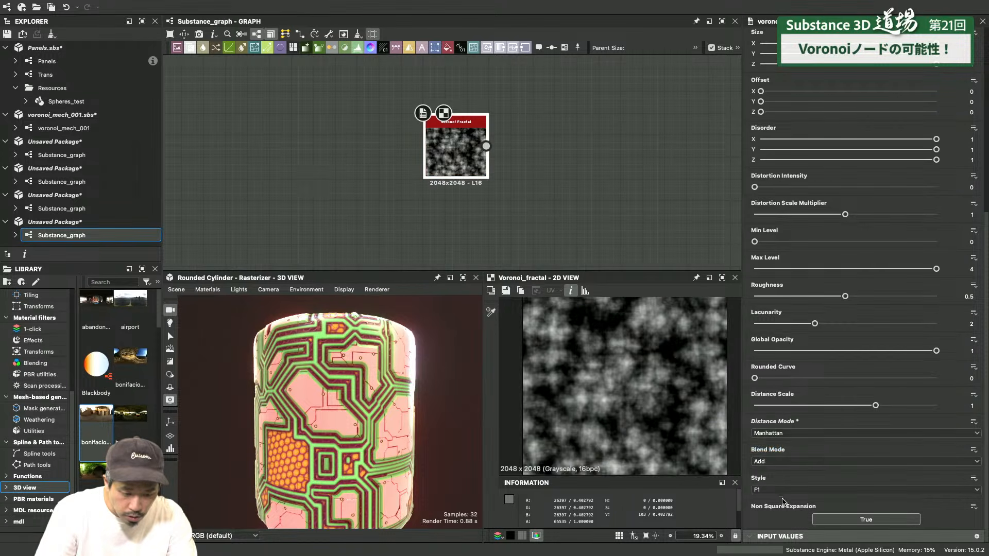
click(788, 463)
click(793, 536)
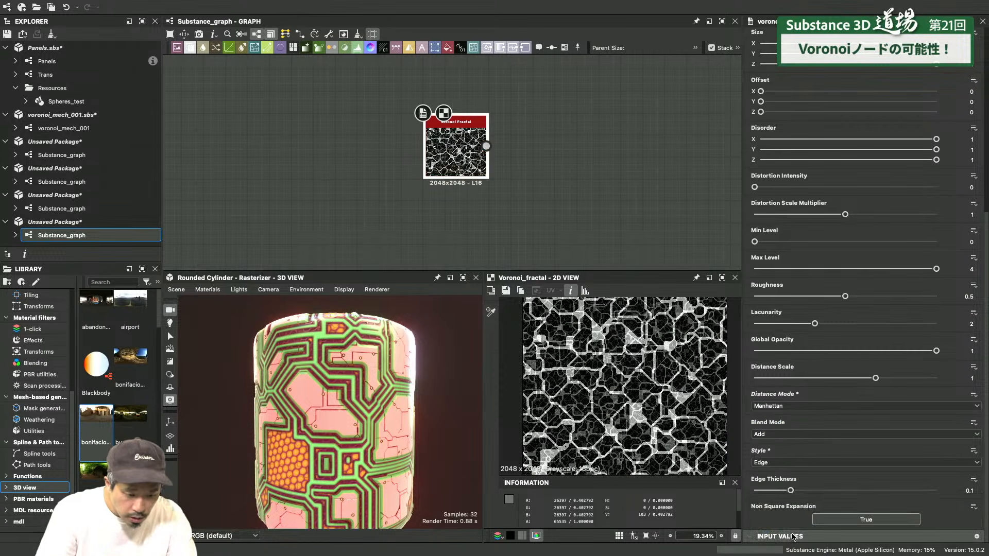
Examine the Voronoi Fractal's edge pattern up close in 2D and survey the whole node graph
scroll(622, 411, up, 2)
scroll(623, 407, up, 1)
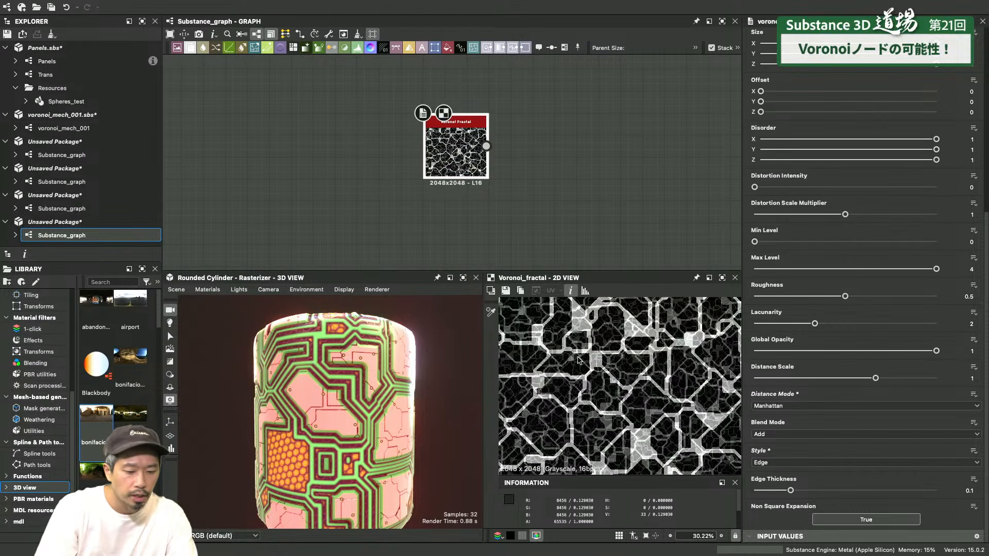
middle_drag(578, 200, 516, 198)
scroll(516, 199, down, 5)
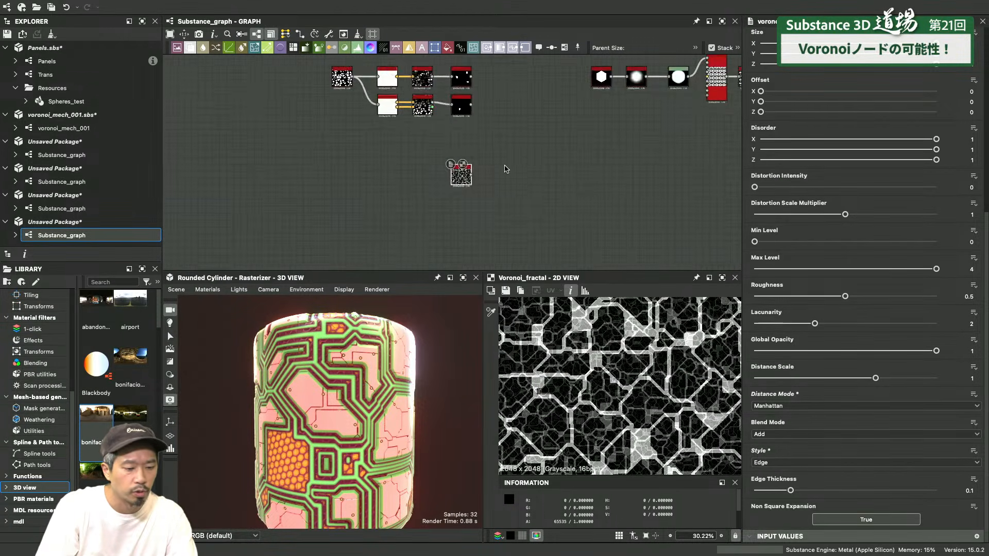
middle_drag(573, 158, 506, 188)
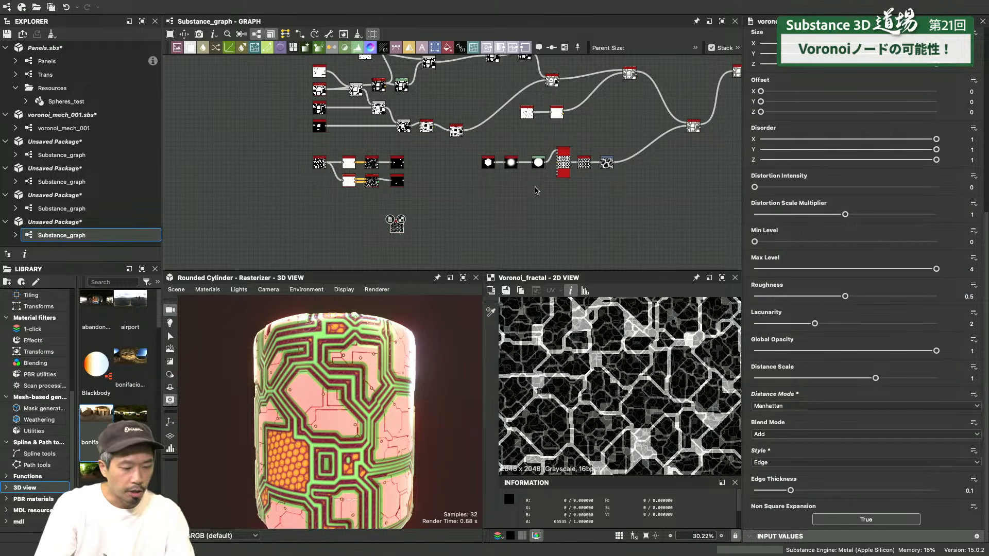
middle_drag(596, 219, 507, 236)
scroll(509, 236, down, 3)
middle_drag(570, 216, 523, 227)
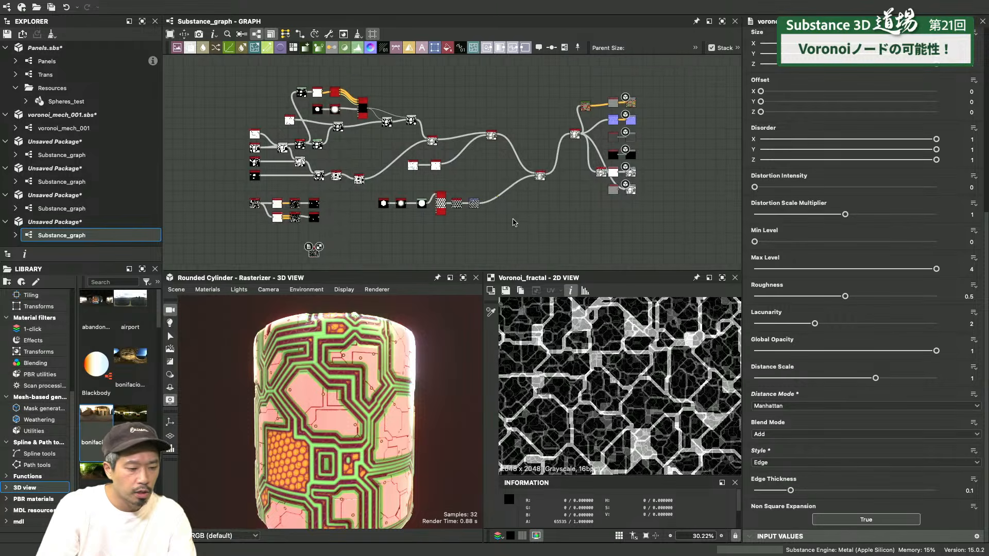
scroll(513, 223, up, 2)
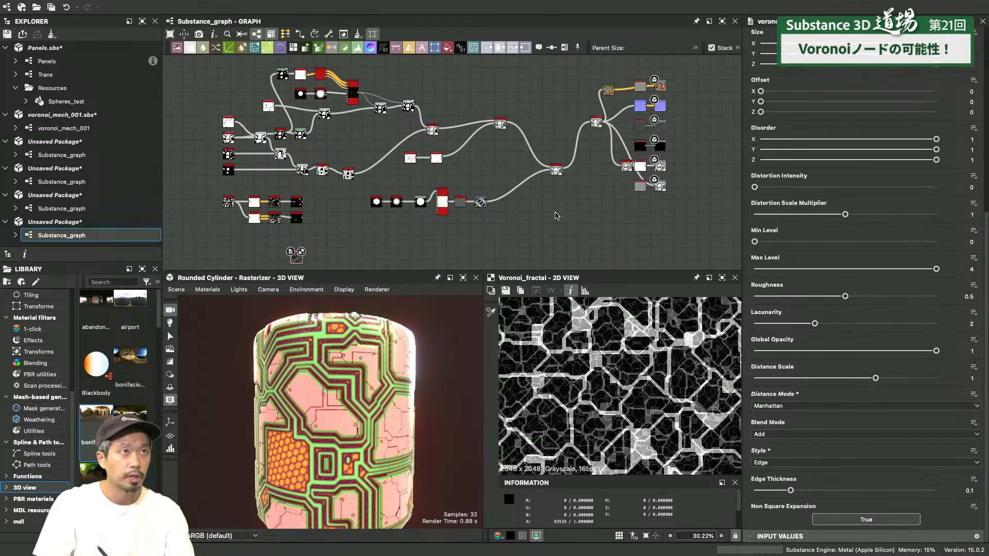